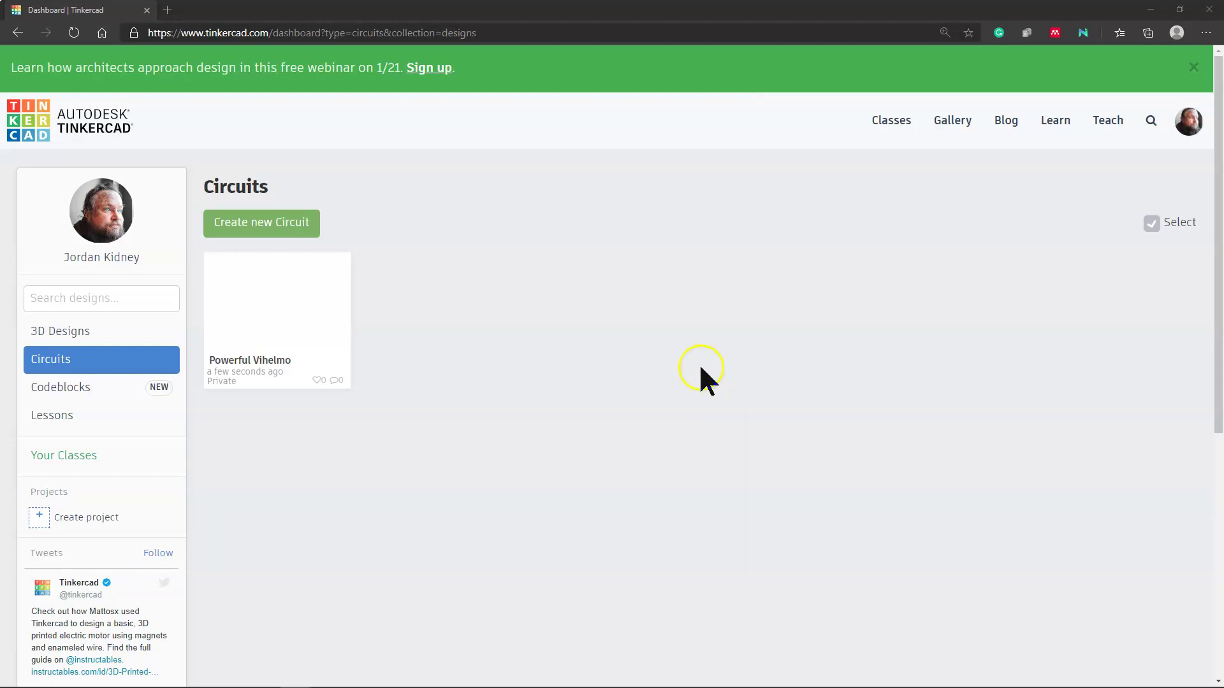
# Step: Check the completed lessons, open the Learn page and look through its 3D starters and next steps
pyautogui.click(34, 415)
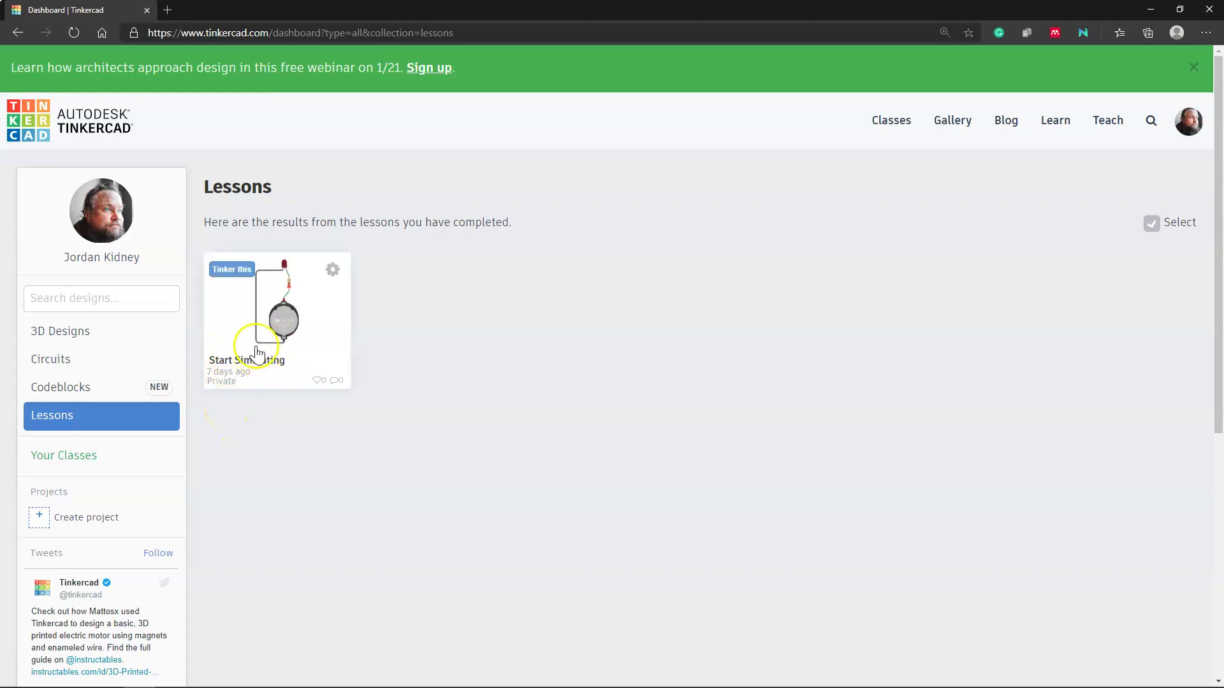
pyautogui.click(1046, 128)
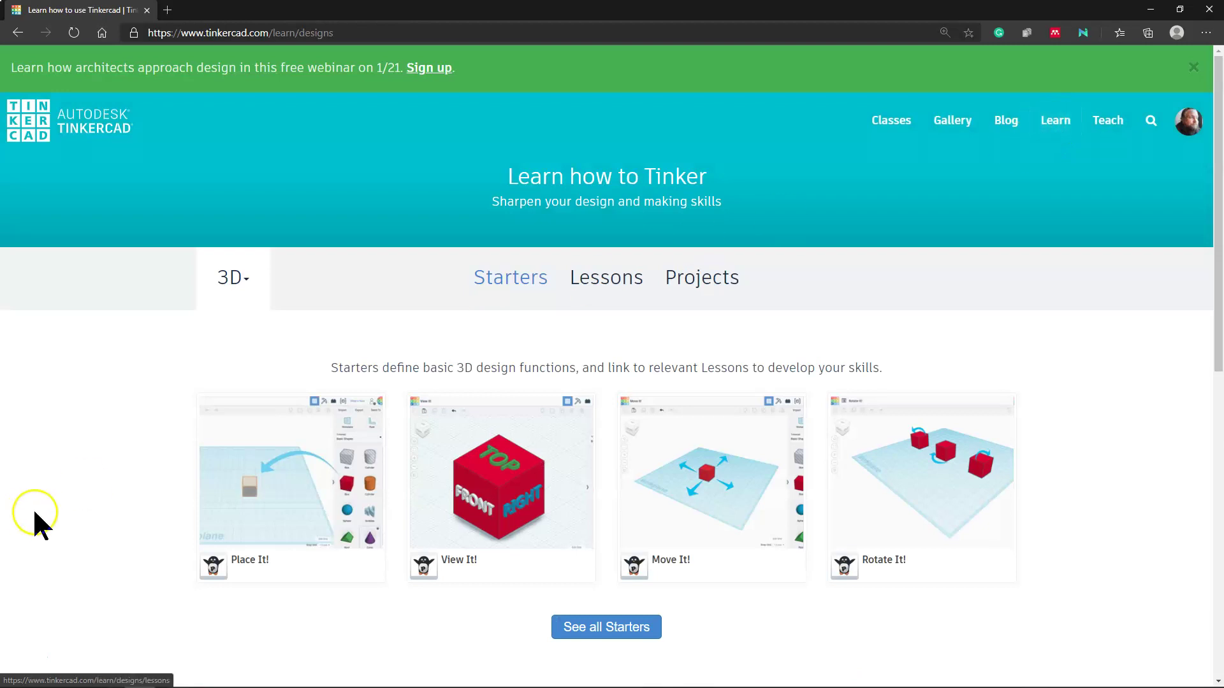
pyautogui.scroll(-1, 140, 424)
pyautogui.scroll(-2, 153, 388)
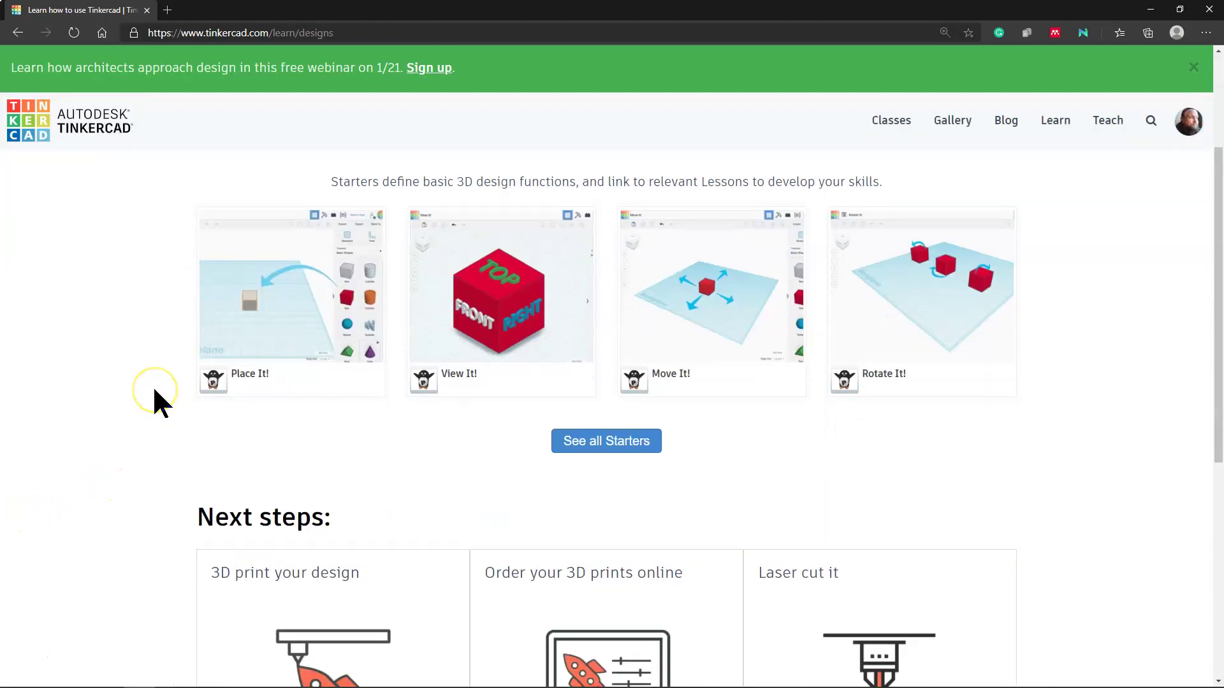
pyautogui.scroll(3, 154, 389)
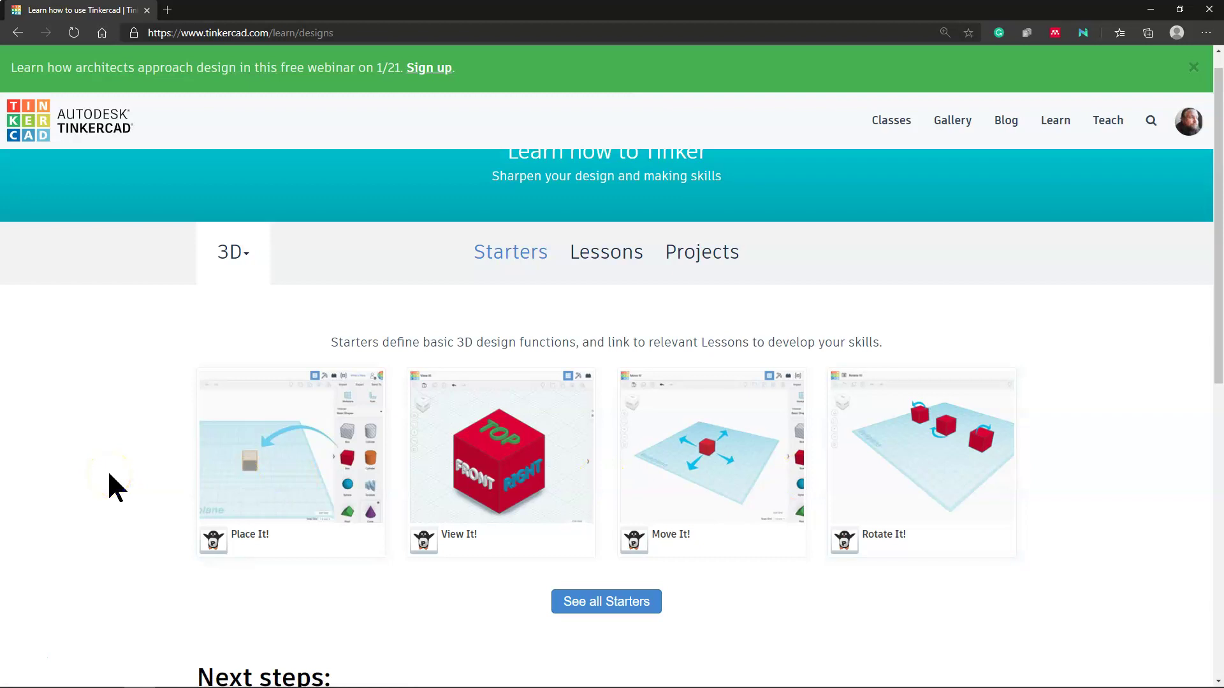
pyautogui.scroll(-2, 110, 475)
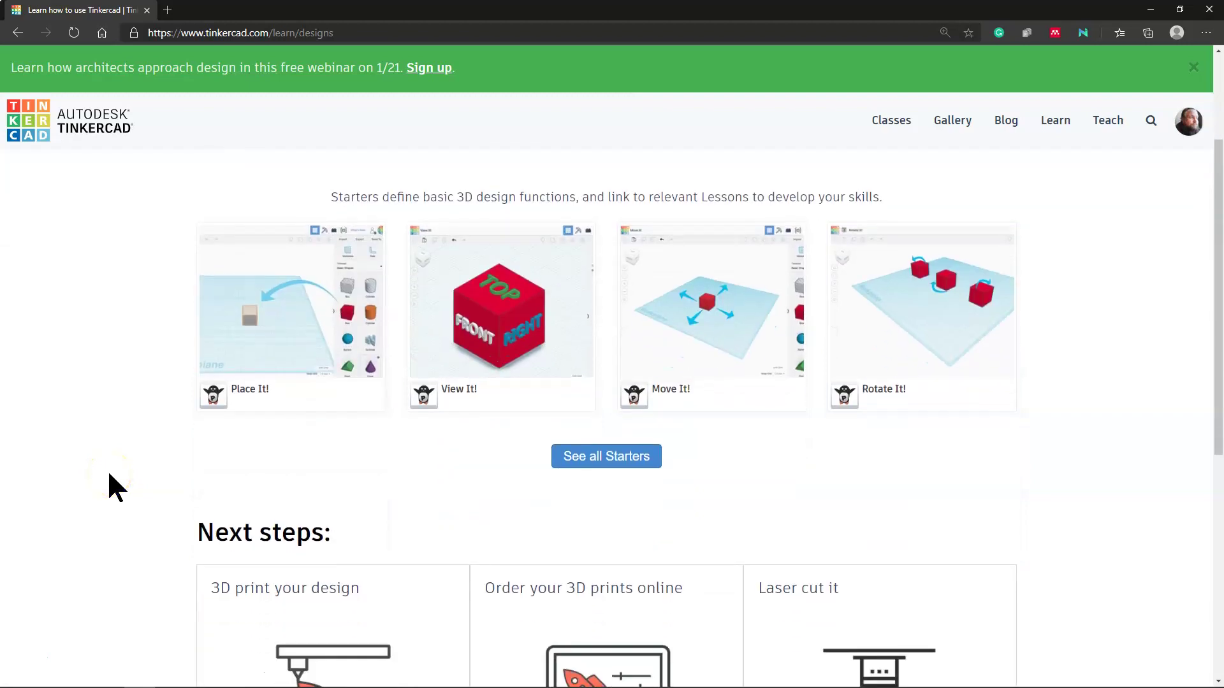
pyautogui.scroll(-3, 110, 475)
pyautogui.scroll(-2, 110, 475)
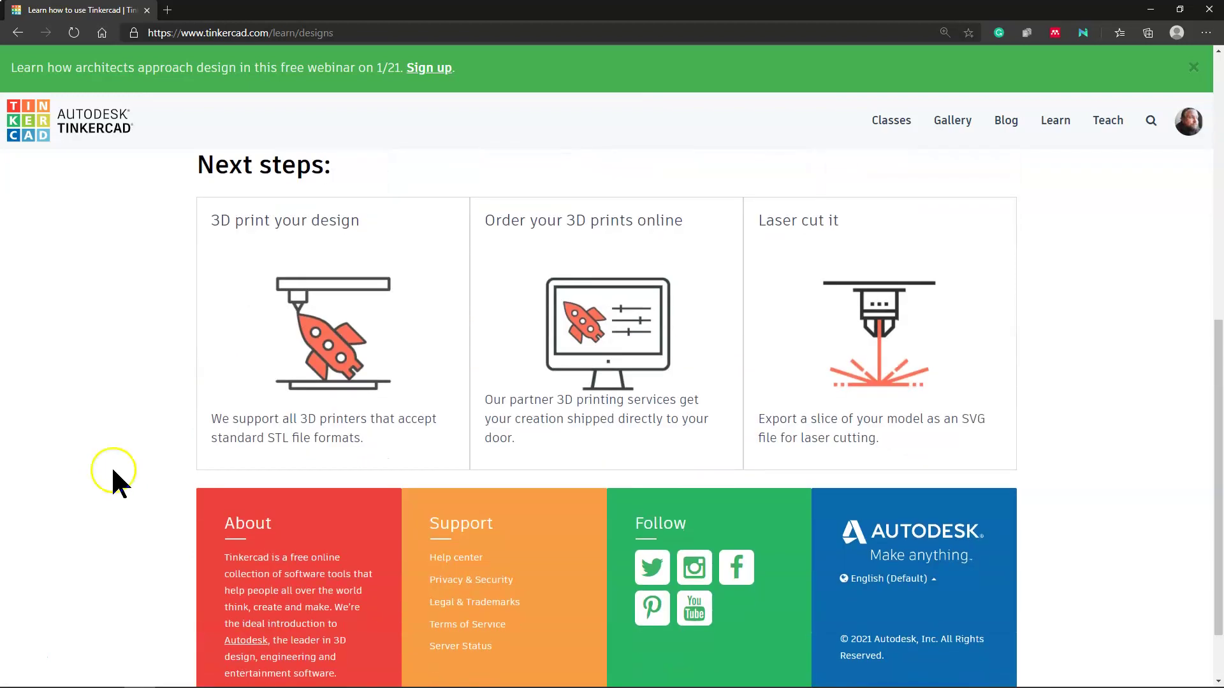
pyautogui.scroll(5, 113, 472)
pyautogui.scroll(-5, 112, 471)
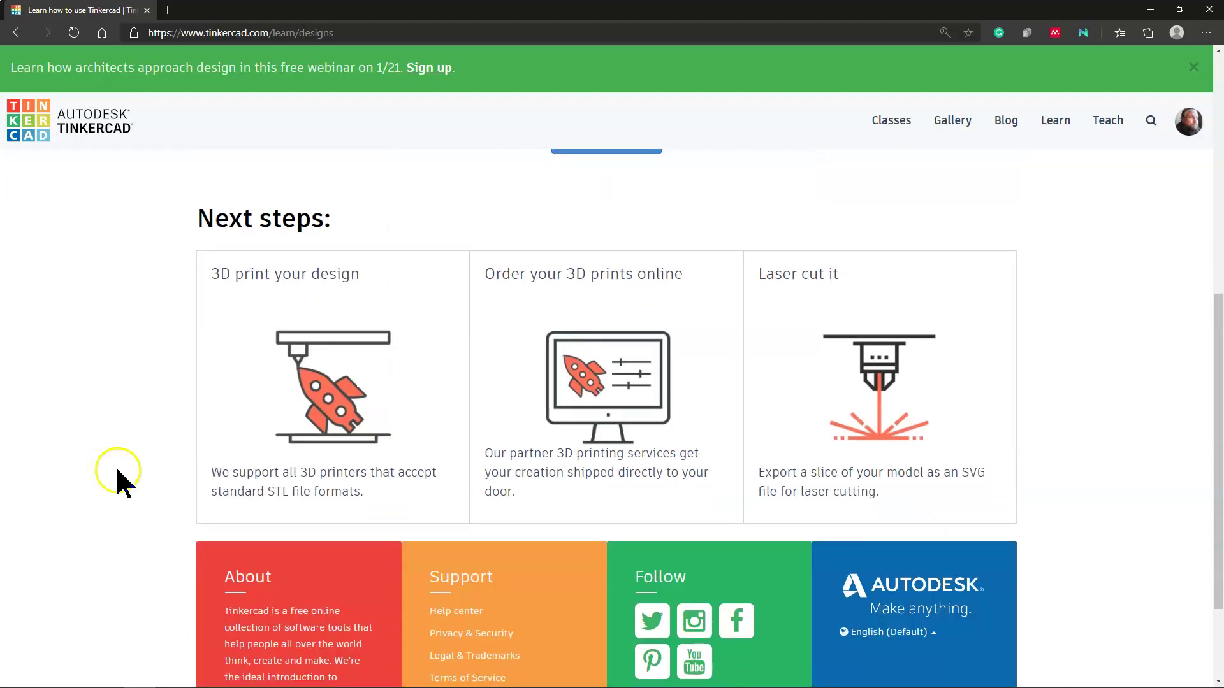
pyautogui.scroll(8, 145, 423)
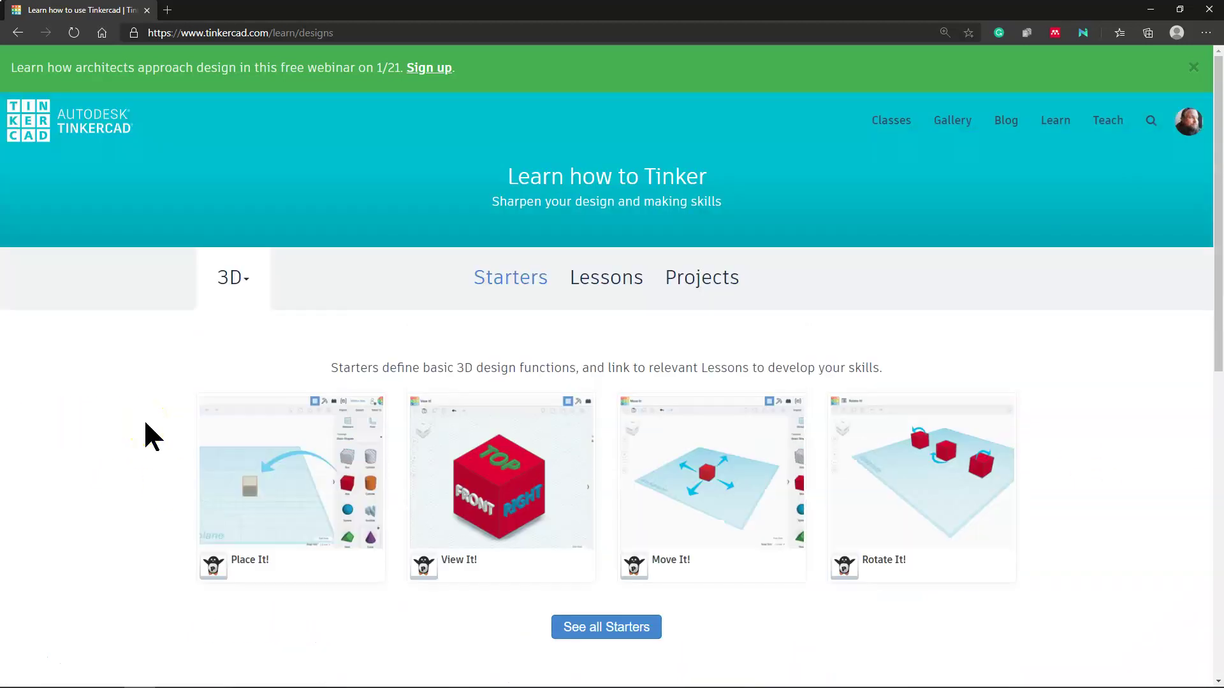
# Step: Switch the learning content from 3D to Circuits and look through the starter lessons and next steps
pyautogui.click(237, 280)
pyautogui.click(262, 370)
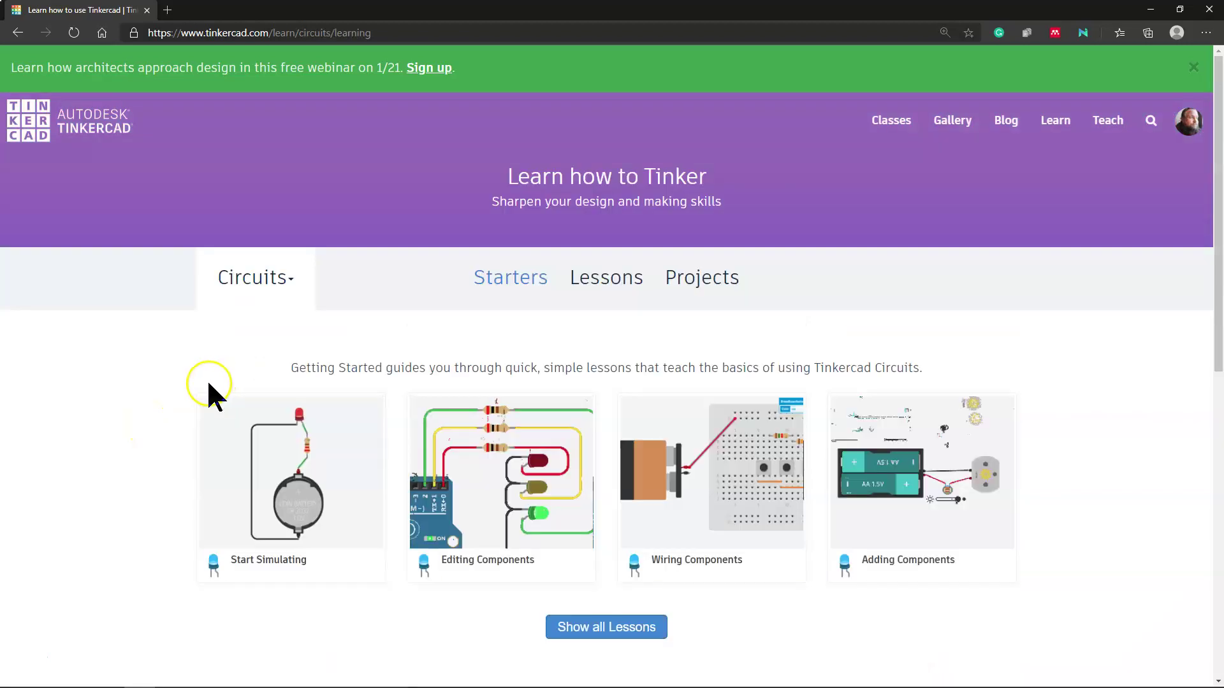
pyautogui.scroll(-3, 191, 408)
pyautogui.scroll(1, 189, 401)
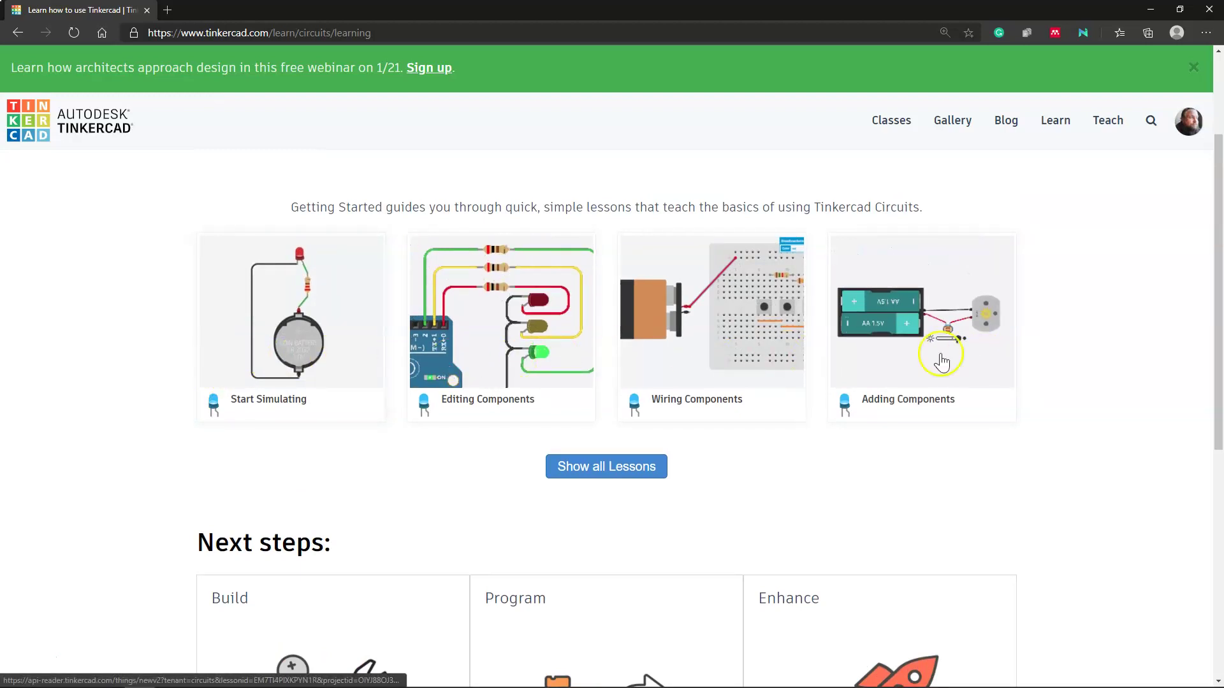
pyautogui.scroll(-3, 1050, 436)
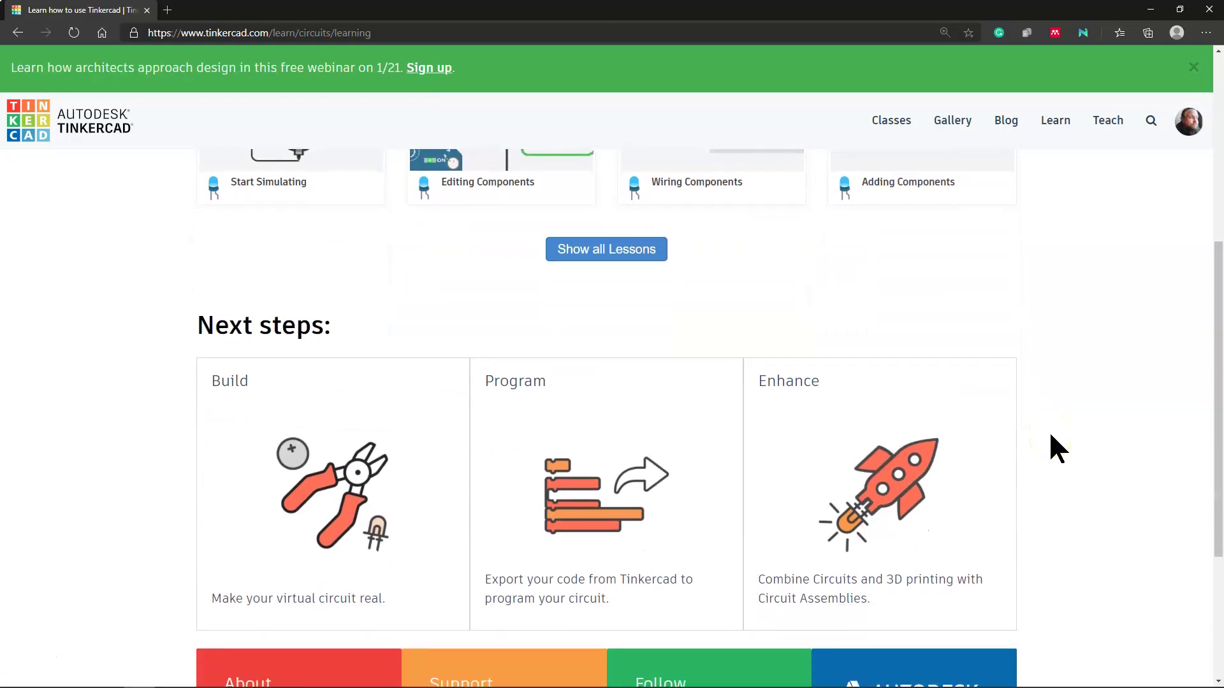
pyautogui.scroll(1, 1051, 436)
pyautogui.scroll(4, 1052, 438)
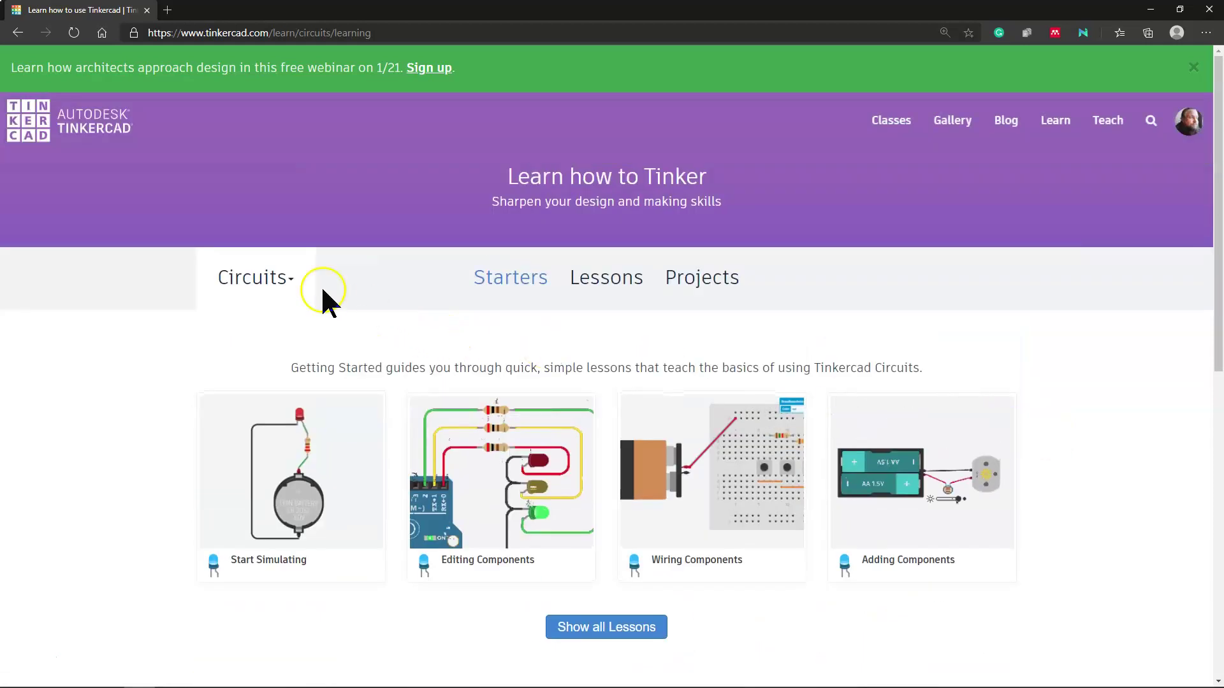
pyautogui.click(299, 280)
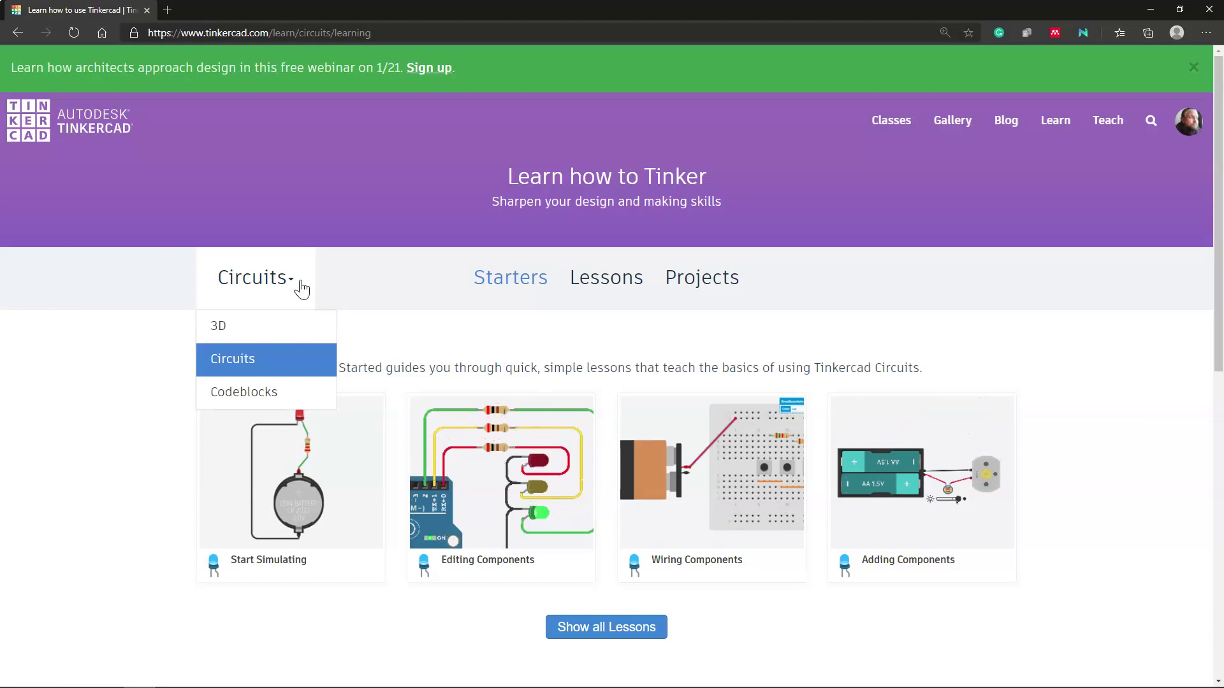
pyautogui.click(243, 338)
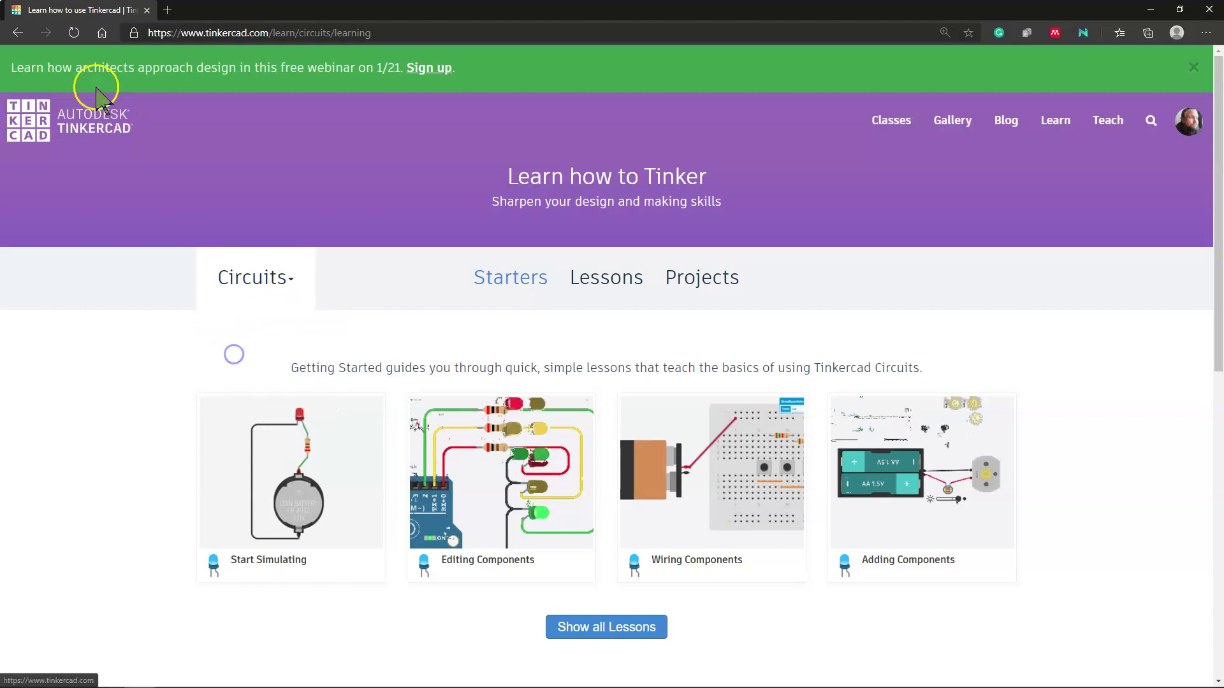
# Step: Return to the dashboard, show the Circuits designs and create a new circuit
pyautogui.click(16, 32)
pyautogui.click(14, 33)
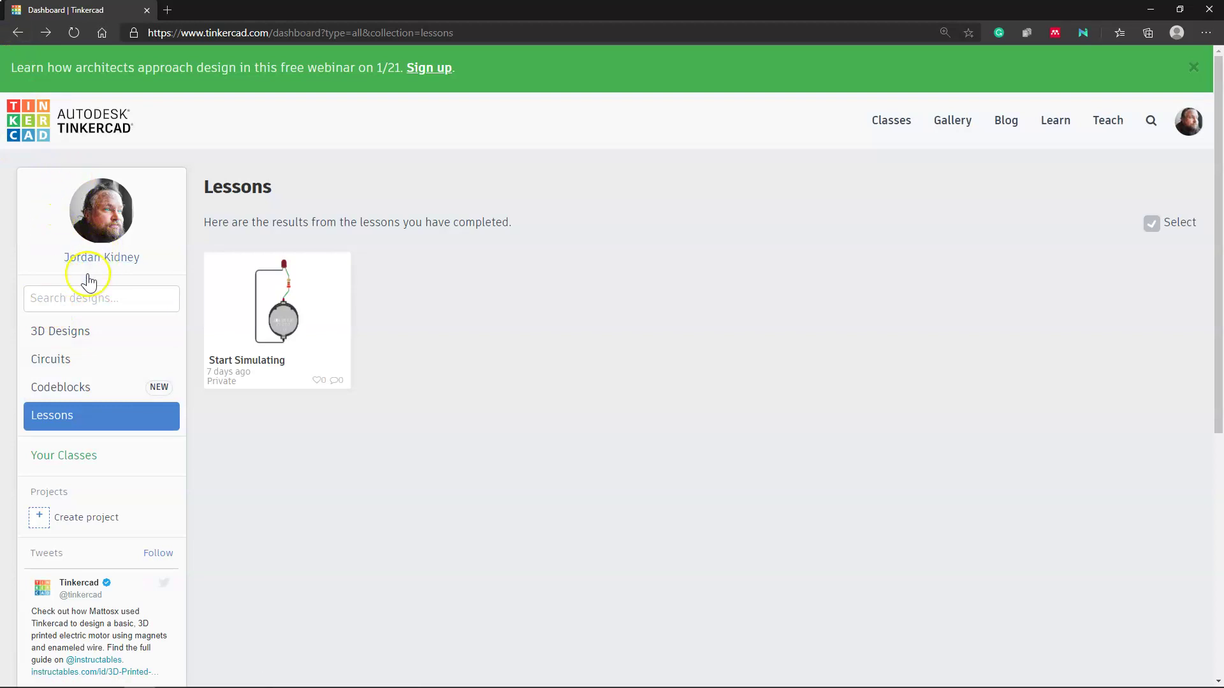
pyautogui.click(54, 368)
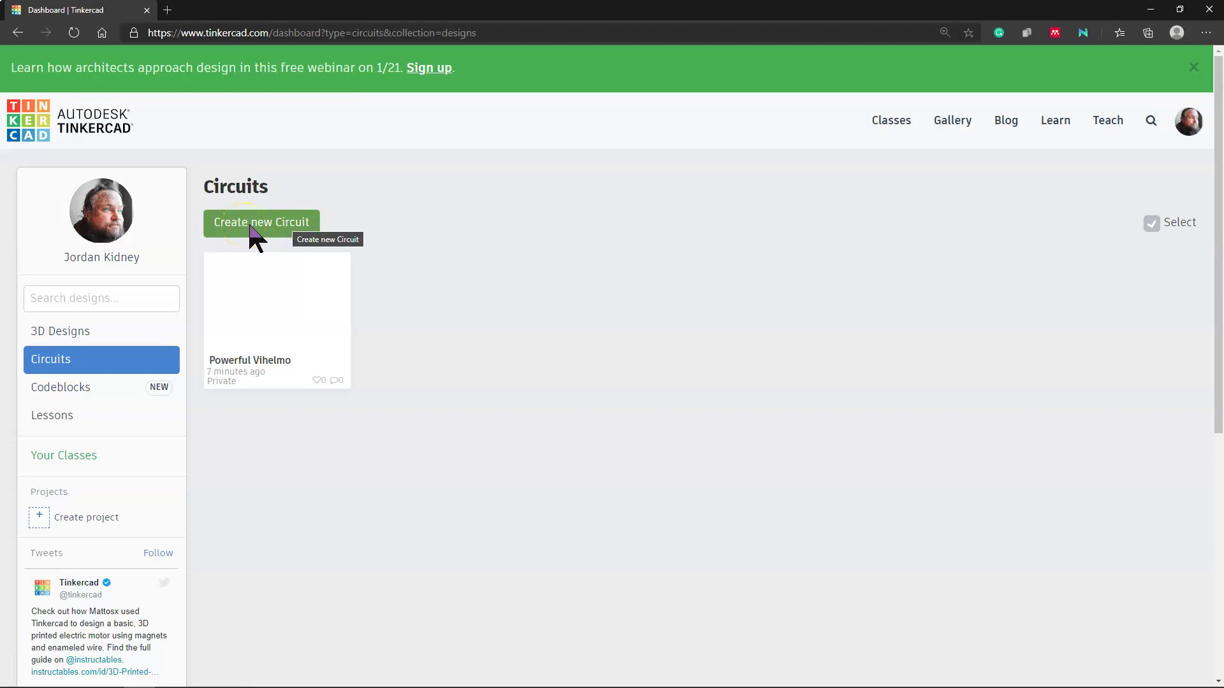
pyautogui.click(279, 228)
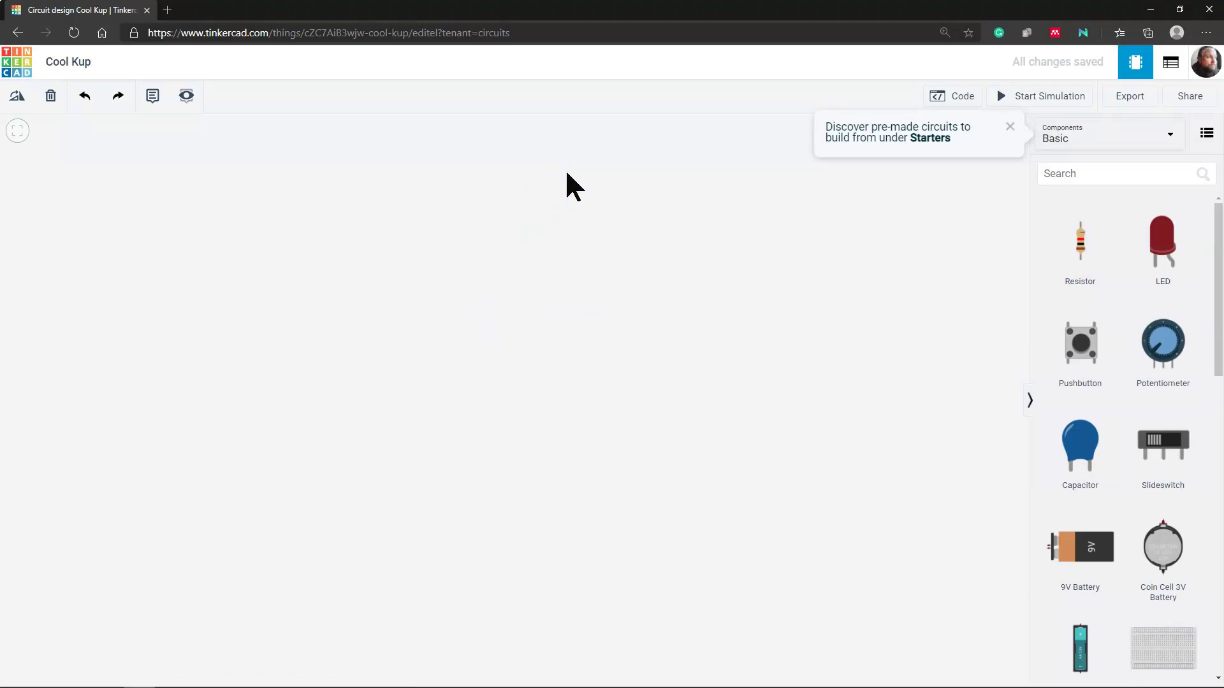
pyautogui.click(426, 149)
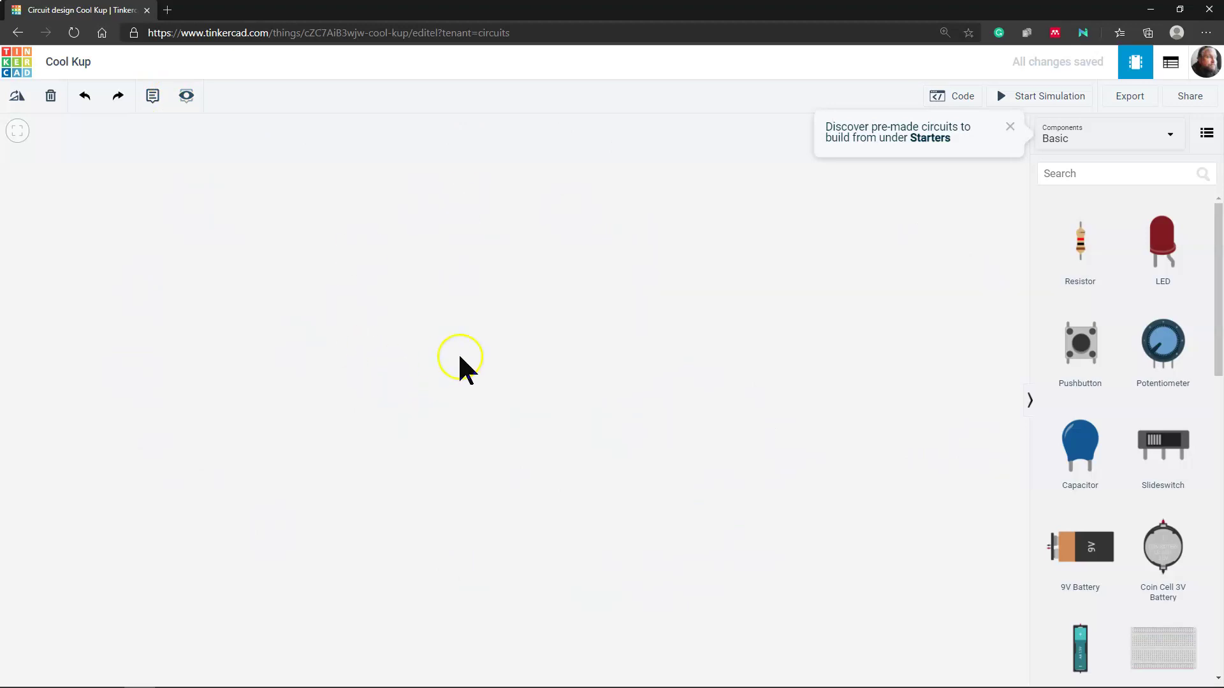
# Step: Show and hide the circuit's code editor, and briefly start and stop the simulation
pyautogui.click(935, 99)
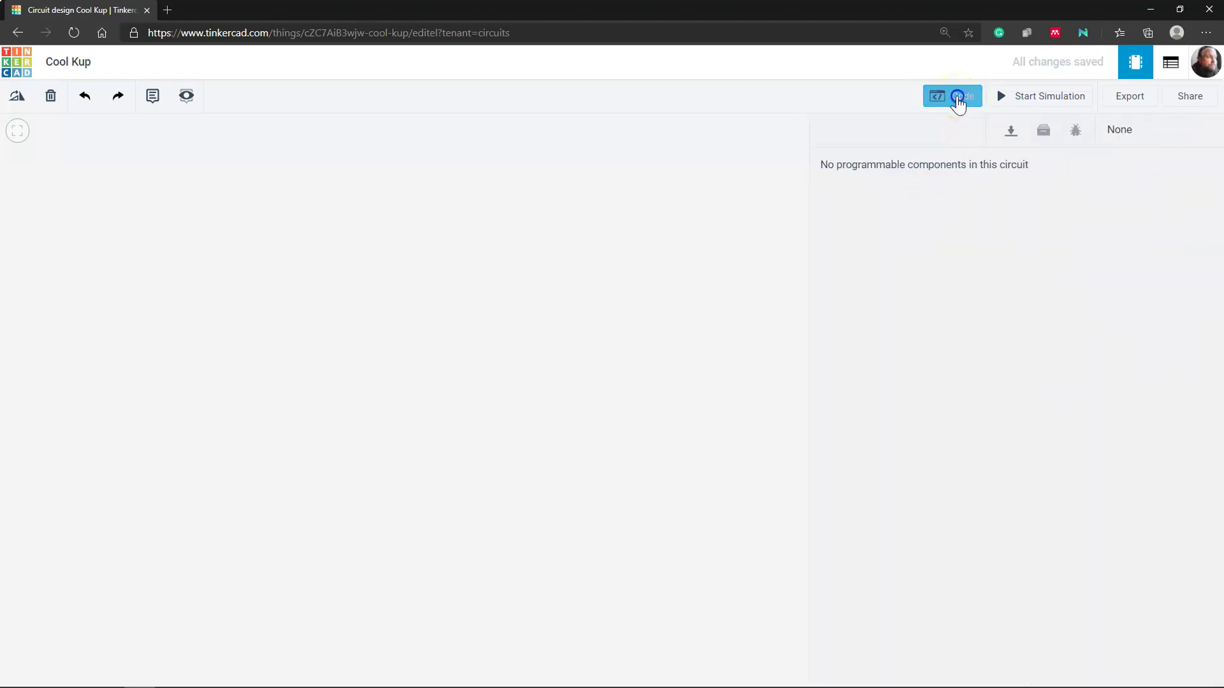
pyautogui.click(958, 101)
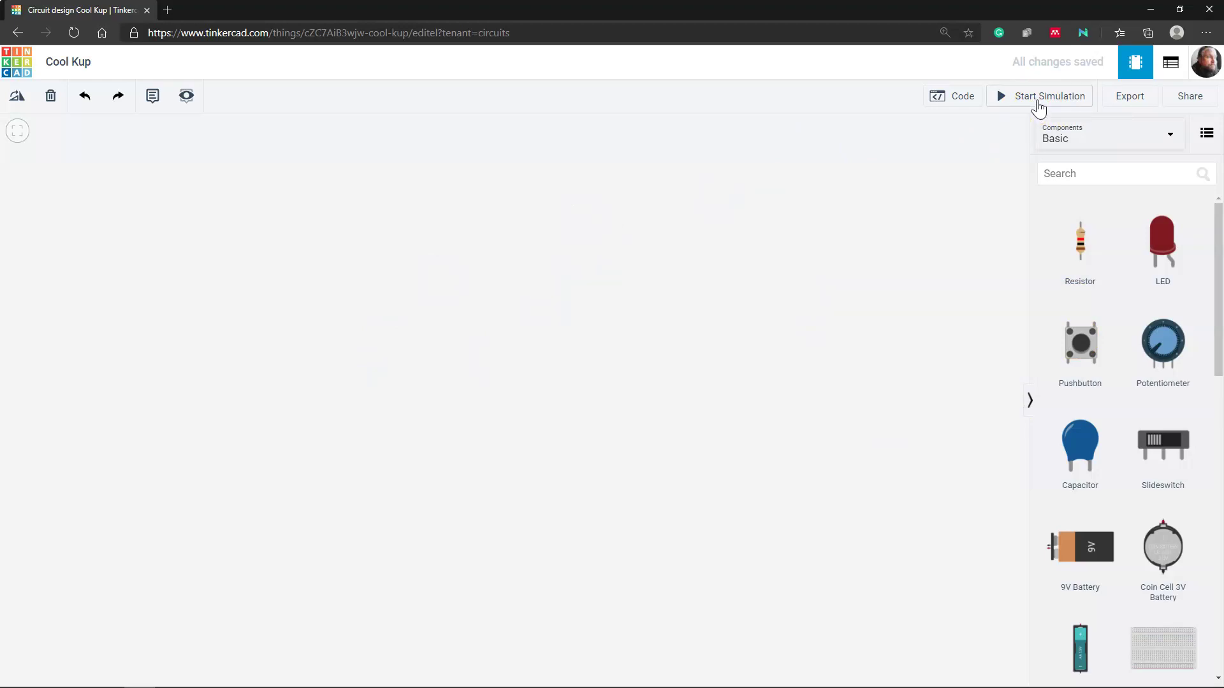
pyautogui.click(1032, 108)
pyautogui.click(1030, 101)
# Step: Look through the Basic components available for the circuit
pyautogui.scroll(-5, 1112, 254)
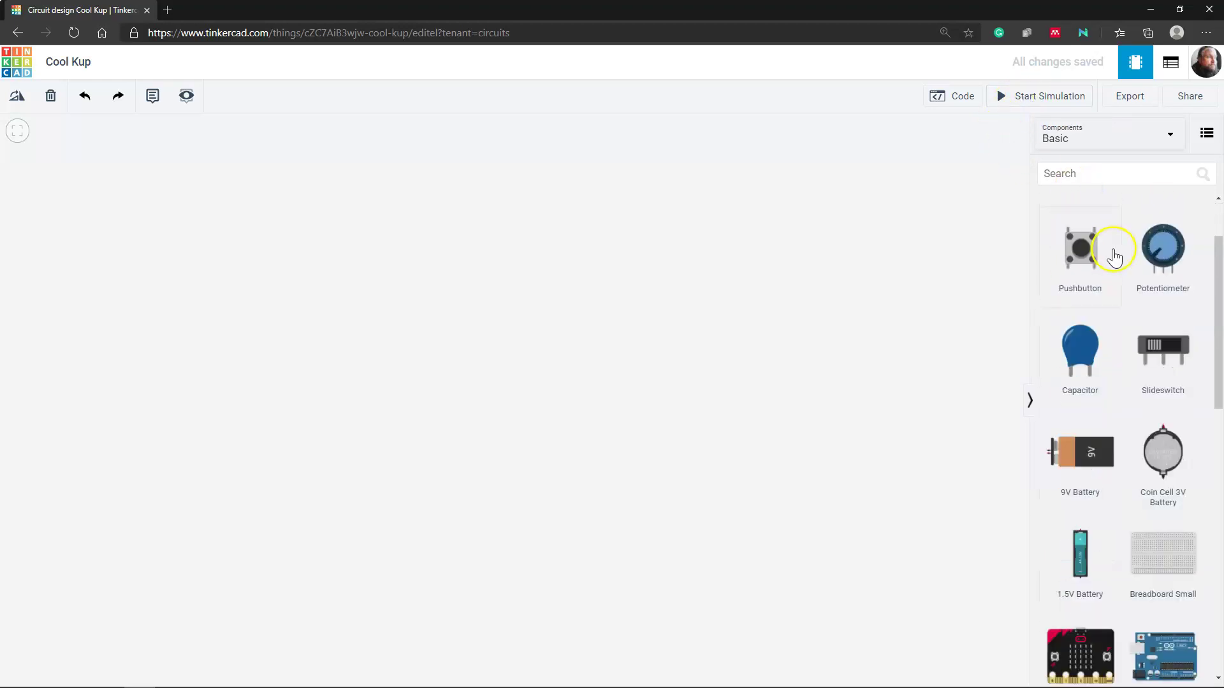
pyautogui.scroll(-5, 1112, 264)
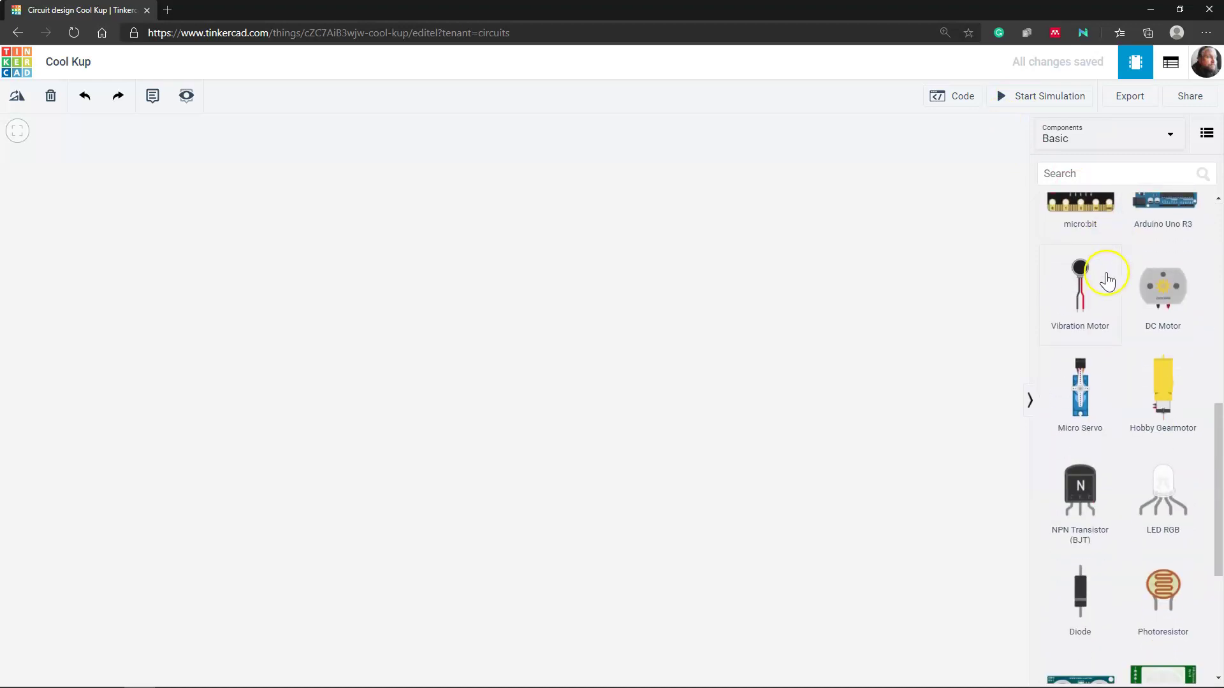
pyautogui.scroll(4, 1107, 273)
pyautogui.scroll(-2, 1149, 415)
pyautogui.scroll(7, 1150, 422)
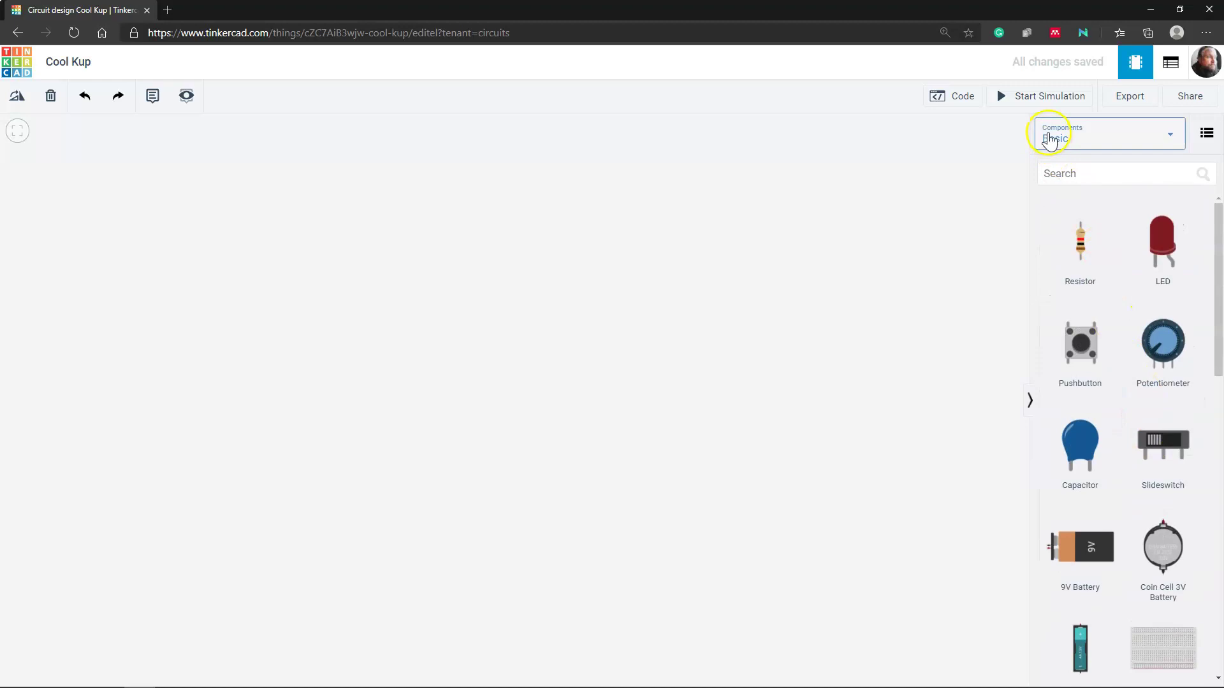
# Step: Display all components, browse the General and Input parts, and restore the Basic component set
pyautogui.click(1056, 142)
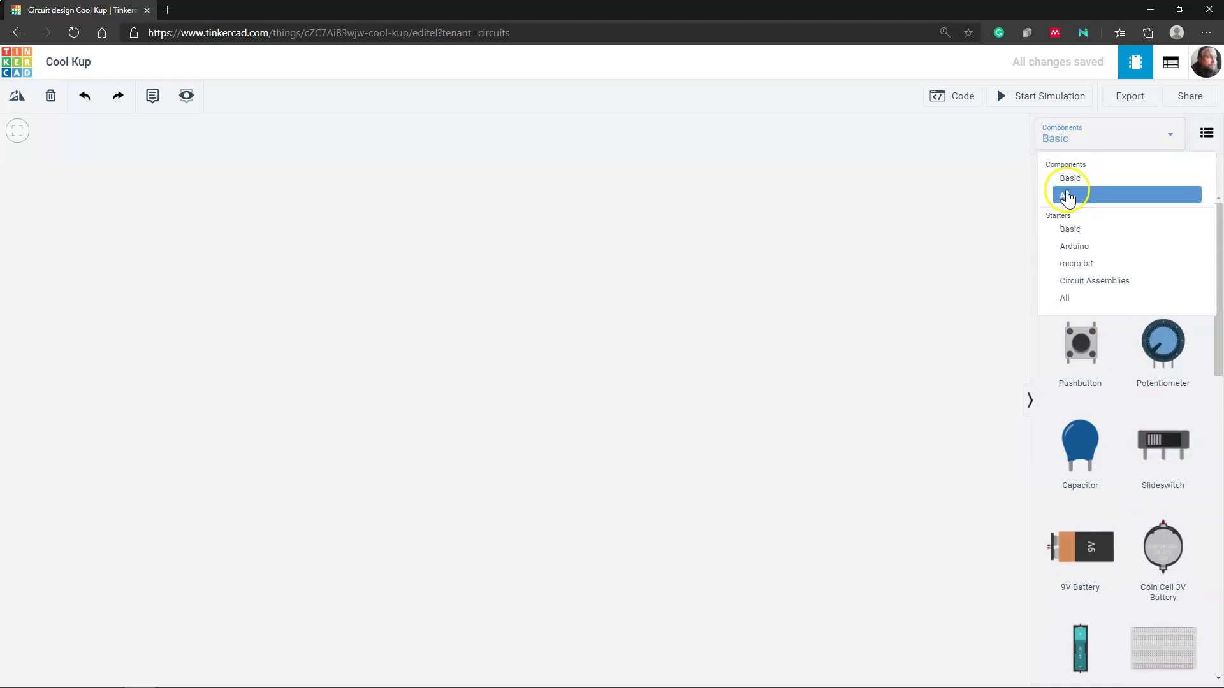
pyautogui.click(1075, 198)
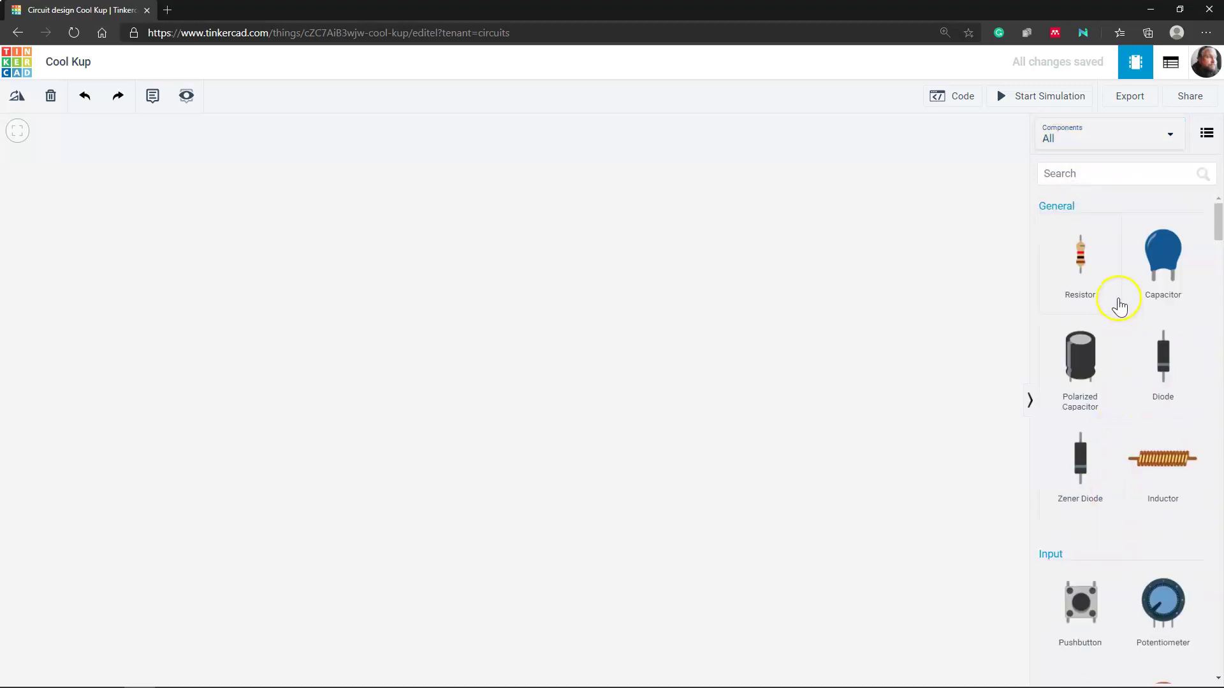
pyautogui.scroll(-4, 1120, 314)
pyautogui.scroll(-4, 1120, 319)
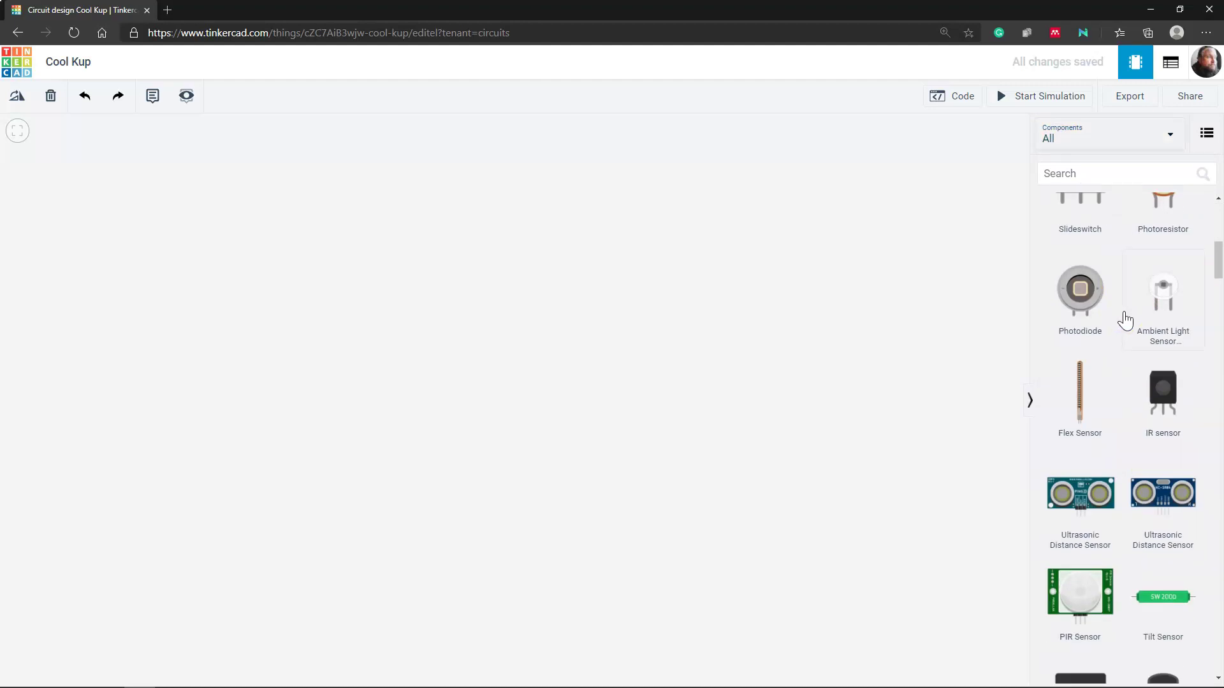
pyautogui.scroll(8, 1119, 320)
pyautogui.click(1065, 141)
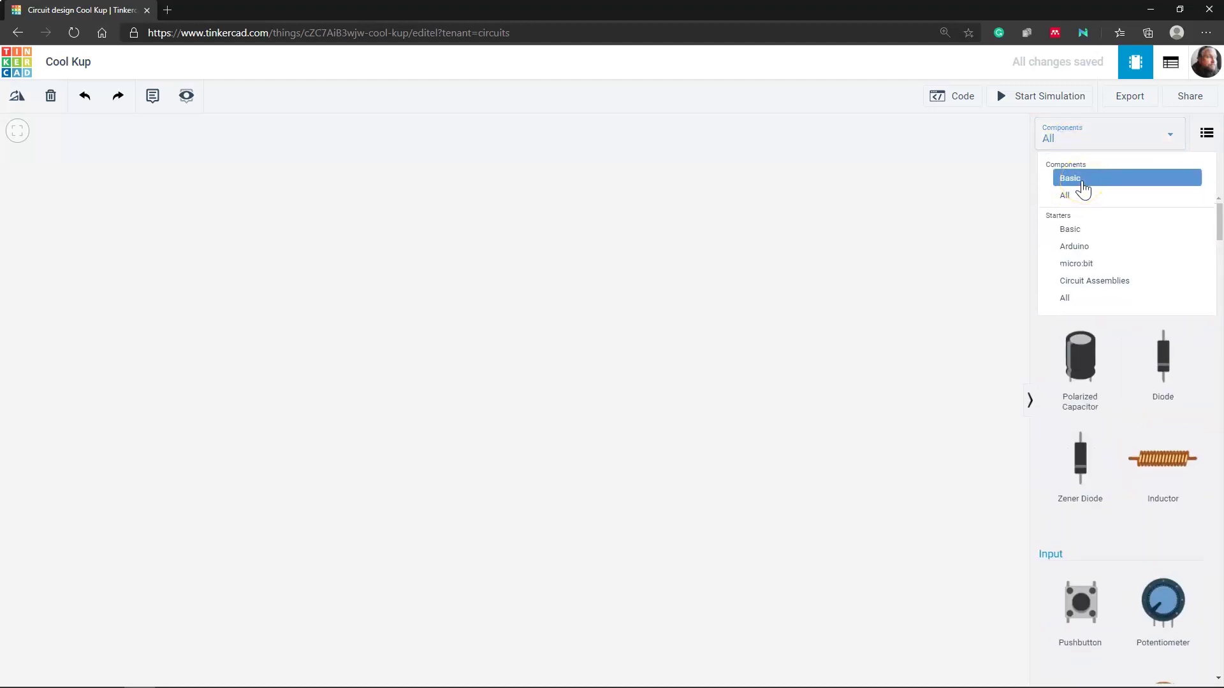
pyautogui.click(1079, 183)
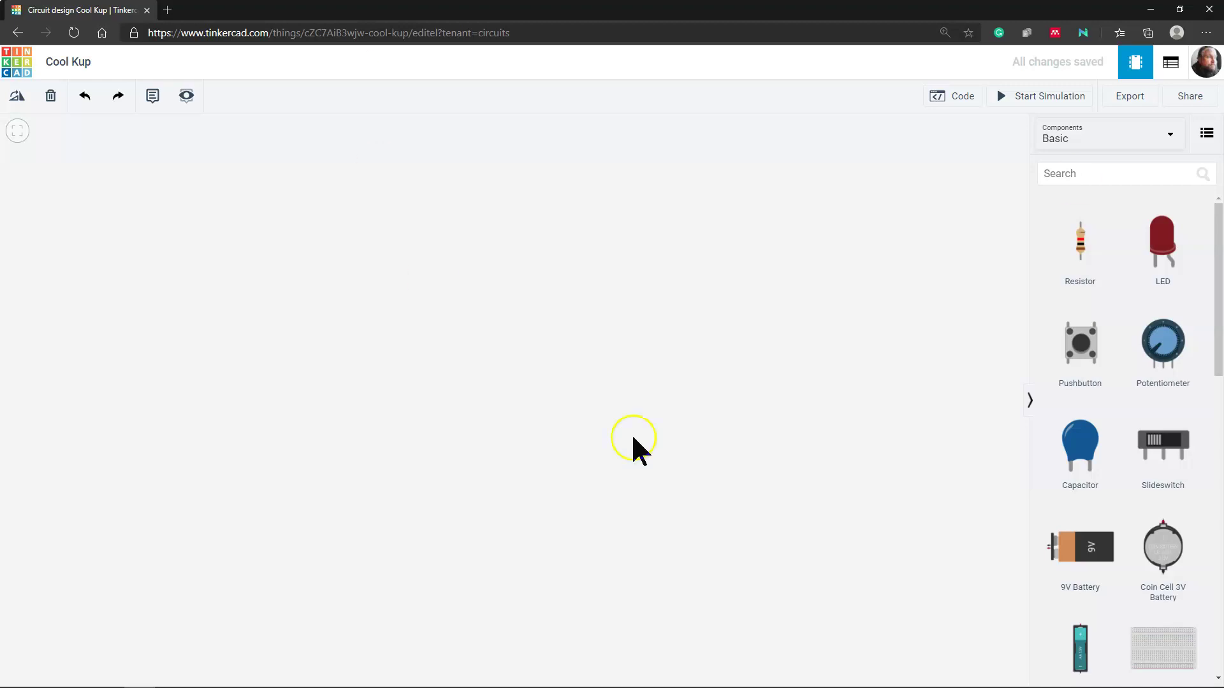
# Step: Place a 9V battery, a 1.5V battery and a Coin Cell 3V Battery side by side on the empty canvas
pyautogui.scroll(-2, 1115, 472)
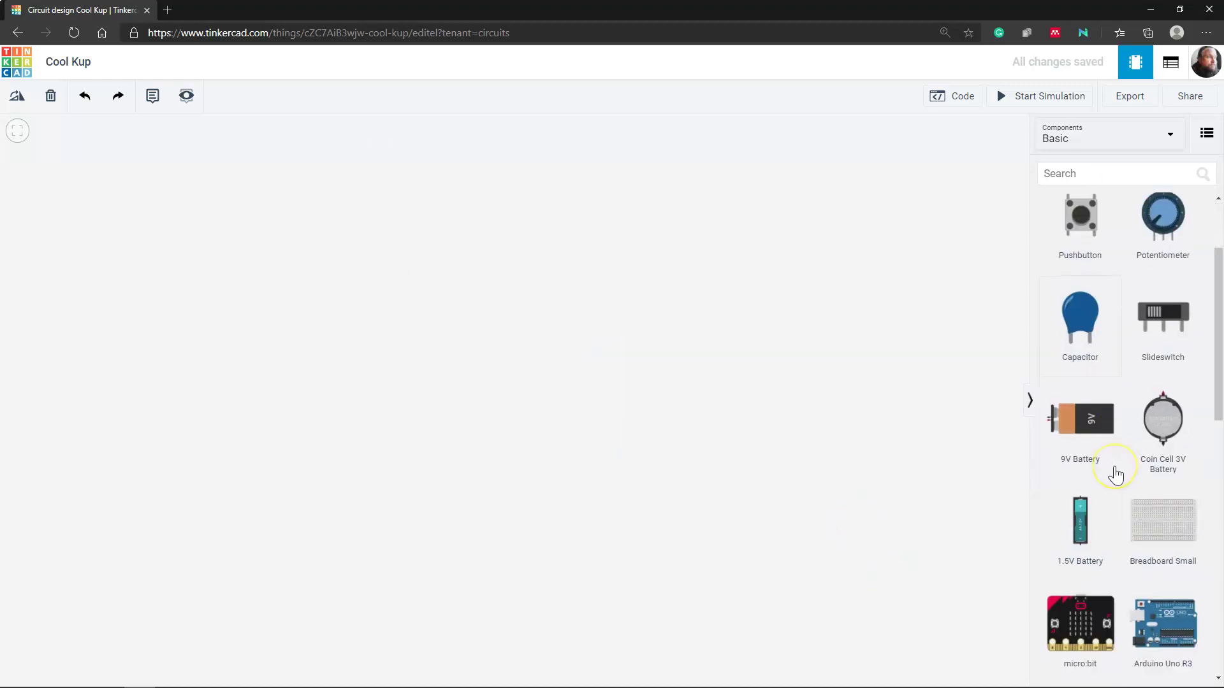
pyautogui.click(1092, 499)
pyautogui.click(1092, 500)
pyautogui.click(1083, 424)
pyautogui.moveTo(1086, 427); pyautogui.dragTo(170, 323)
pyautogui.click(242, 367)
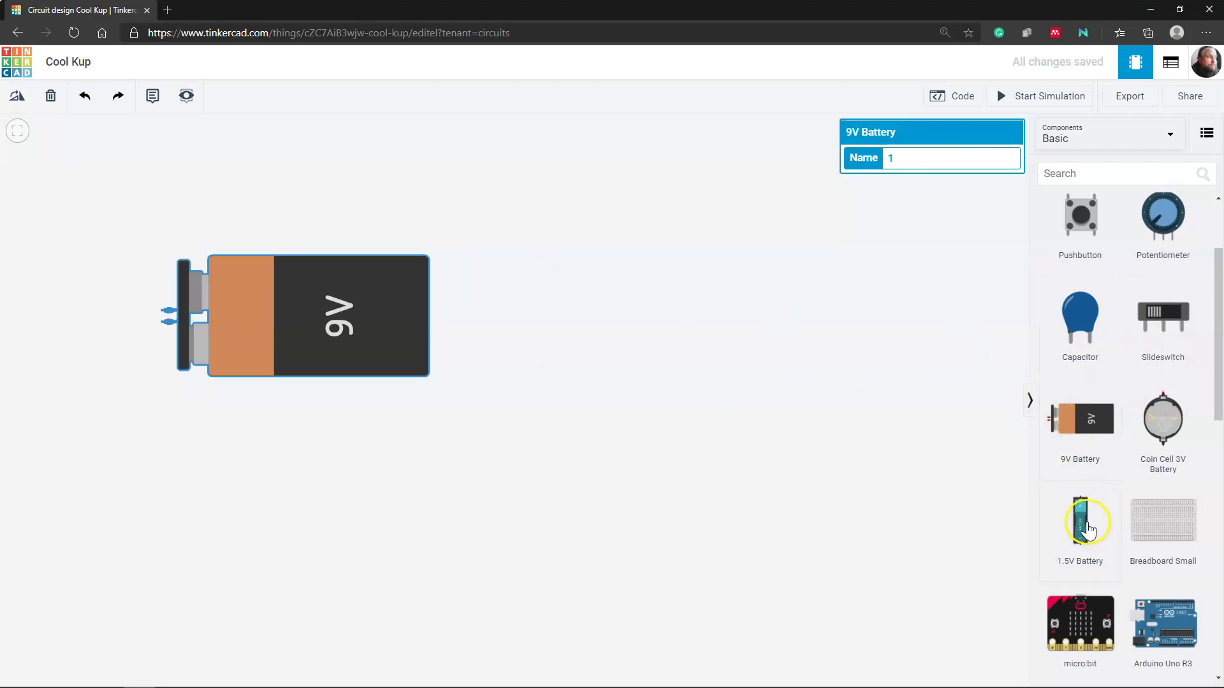
pyautogui.moveTo(1085, 528); pyautogui.dragTo(597, 262)
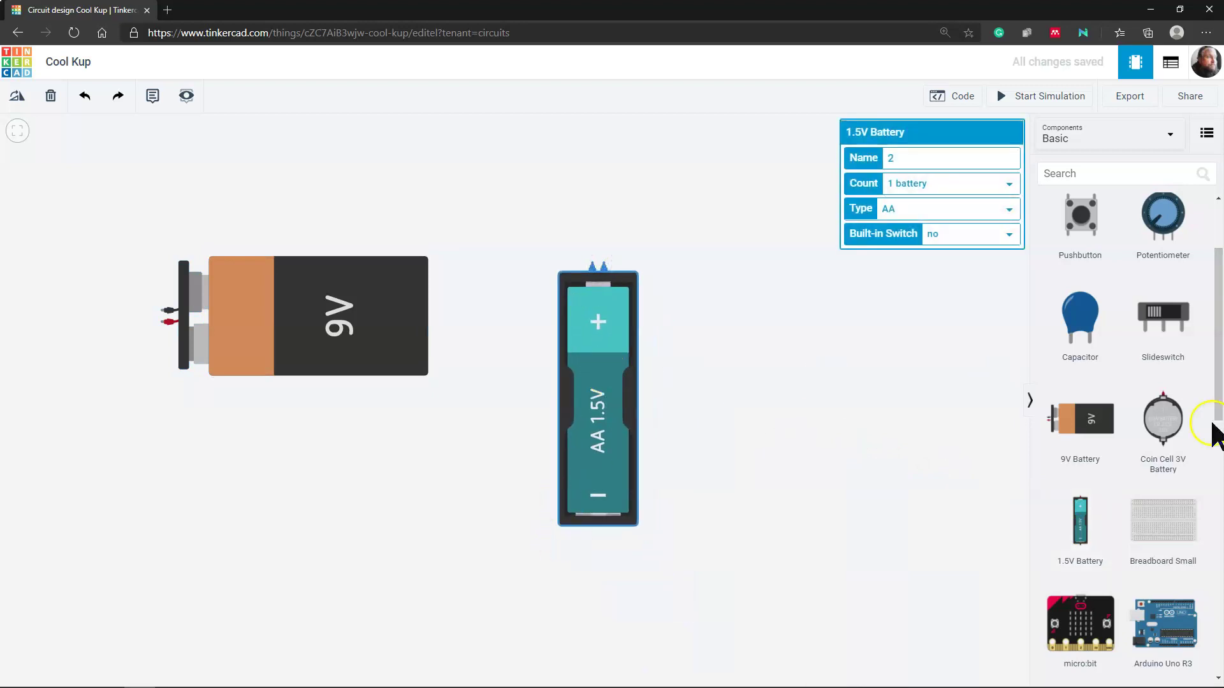
pyautogui.moveTo(1159, 428); pyautogui.dragTo(763, 392)
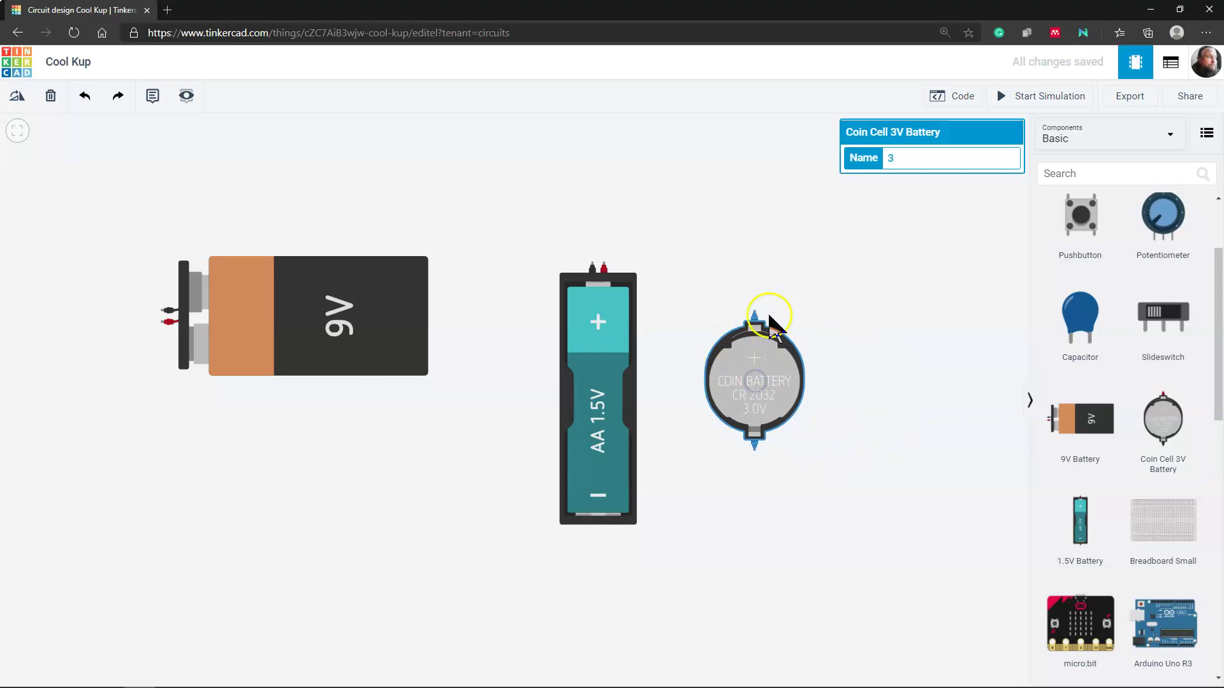
# Step: Rotate the 9V battery upright with its terminals facing up and move it level with the 1.5V battery
pyautogui.click(300, 328)
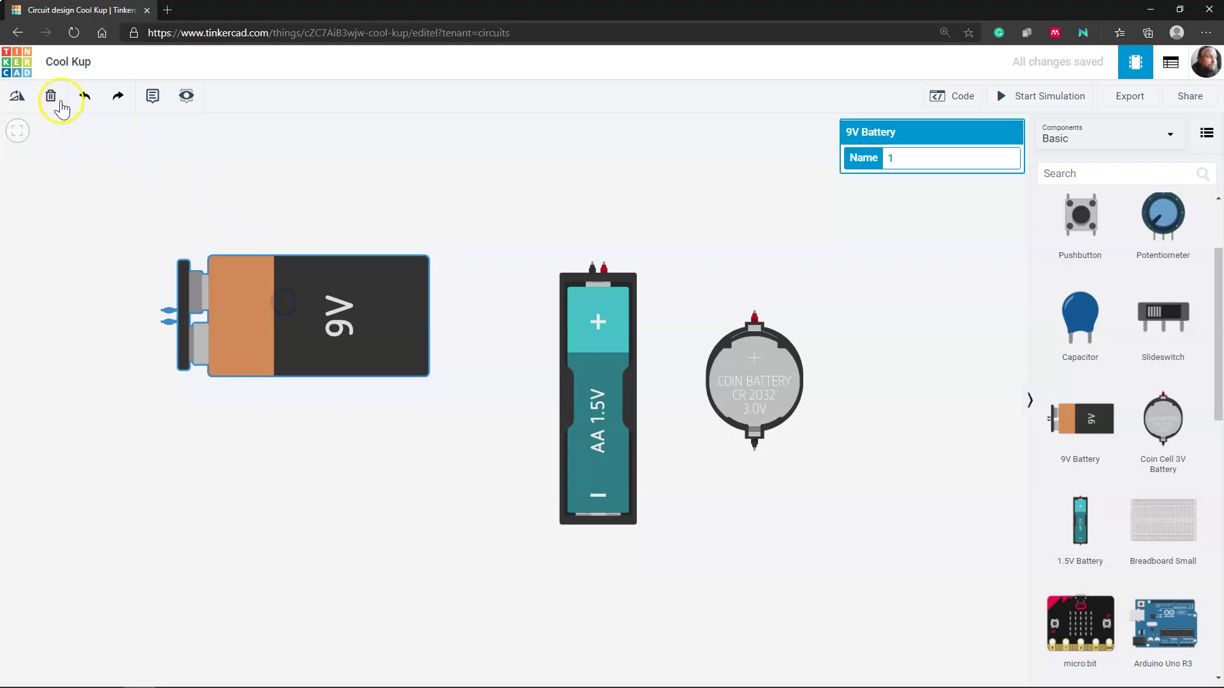
pyautogui.click(14, 97)
pyautogui.click(14, 97)
pyautogui.click(14, 97)
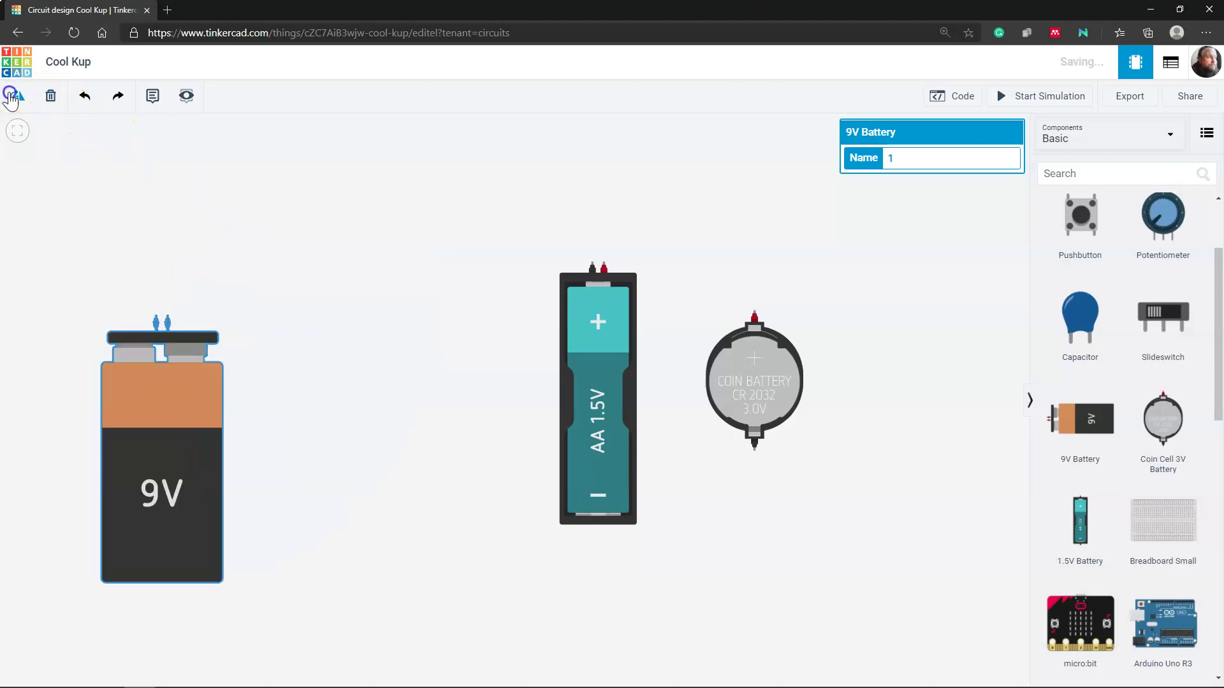
pyautogui.click(272, 325)
pyautogui.moveTo(185, 388); pyautogui.dragTo(209, 333)
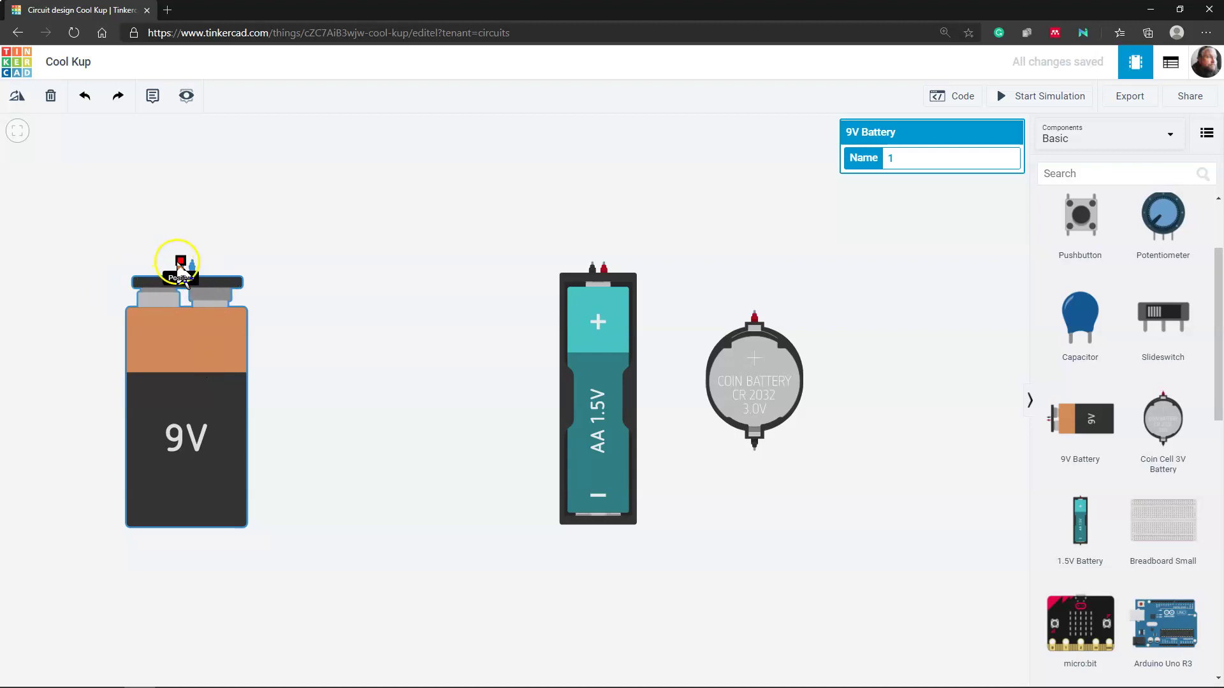
# Step: Move the 1.5V battery and the coin cell closer to the 9V battery, keeping all three in a row
pyautogui.click(257, 214)
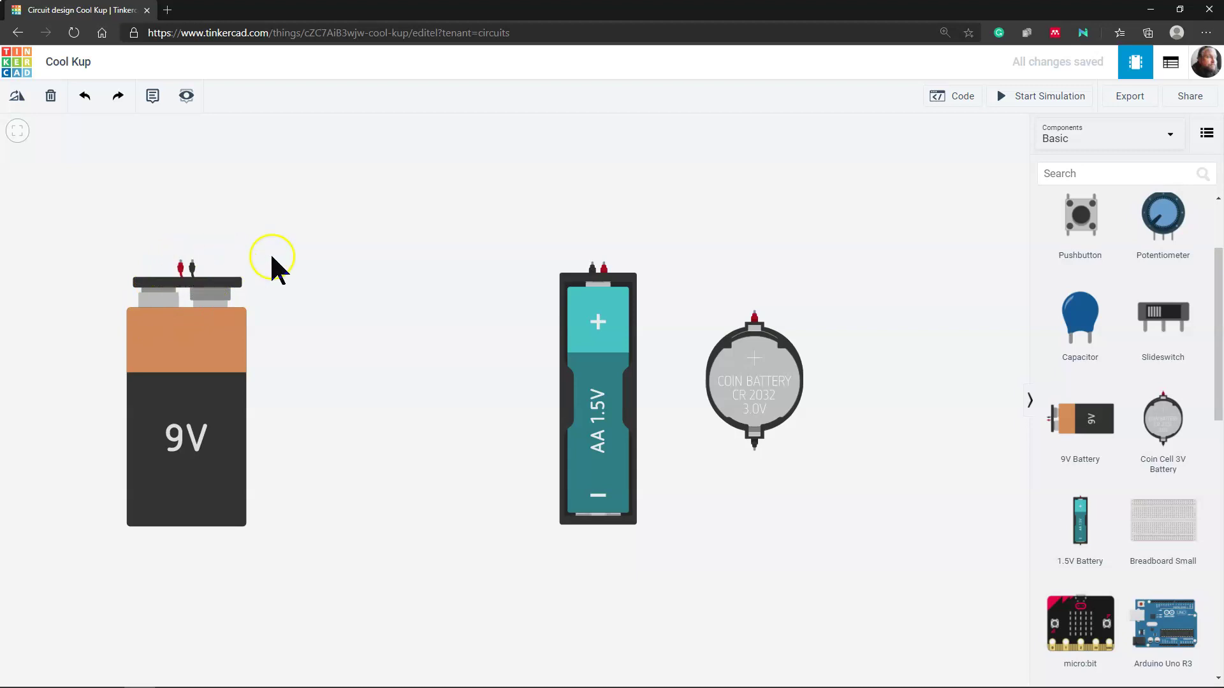
pyautogui.click(571, 329)
pyautogui.moveTo(596, 335); pyautogui.dragTo(471, 351)
pyautogui.moveTo(776, 366); pyautogui.dragTo(665, 332)
pyautogui.moveTo(470, 348); pyautogui.dragTo(389, 330)
pyautogui.moveTo(629, 328); pyautogui.dragTo(575, 332)
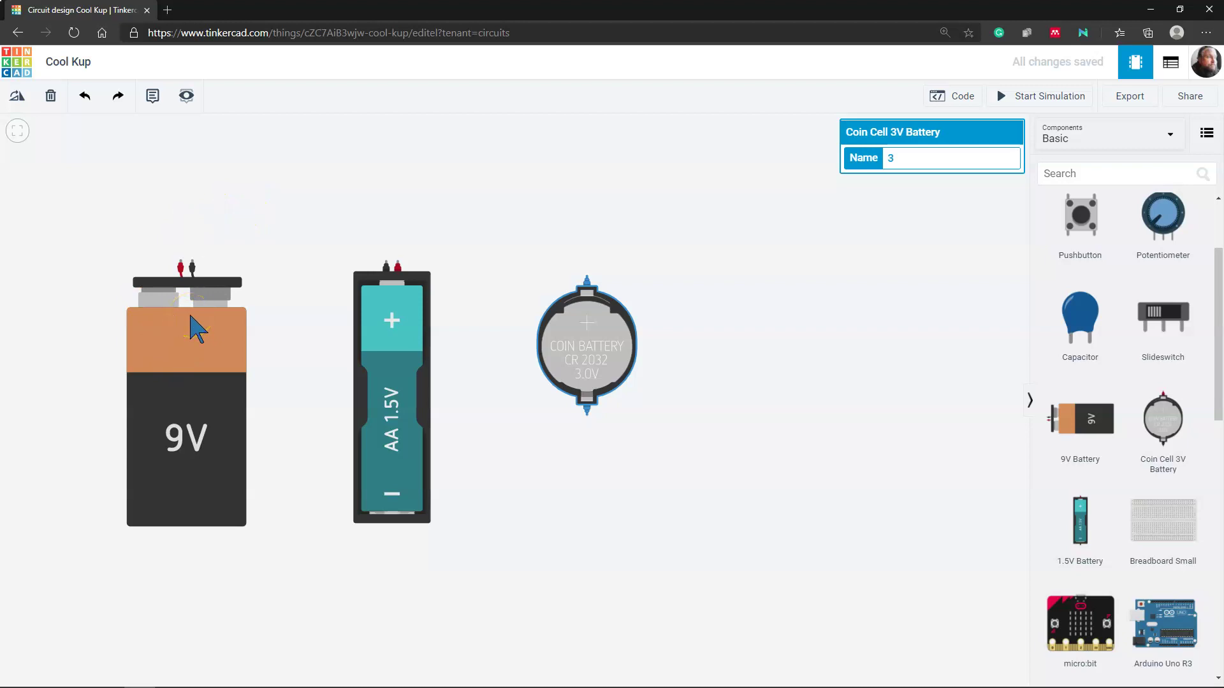
# Step: Shift the 9V battery slightly inward and line up the 1.5V battery and coin cell beside it with their tops roughly level
pyautogui.moveTo(182, 403); pyautogui.dragTo(206, 431)
pyautogui.moveTo(395, 382); pyautogui.dragTo(391, 427)
pyautogui.moveTo(546, 363); pyautogui.dragTo(533, 399)
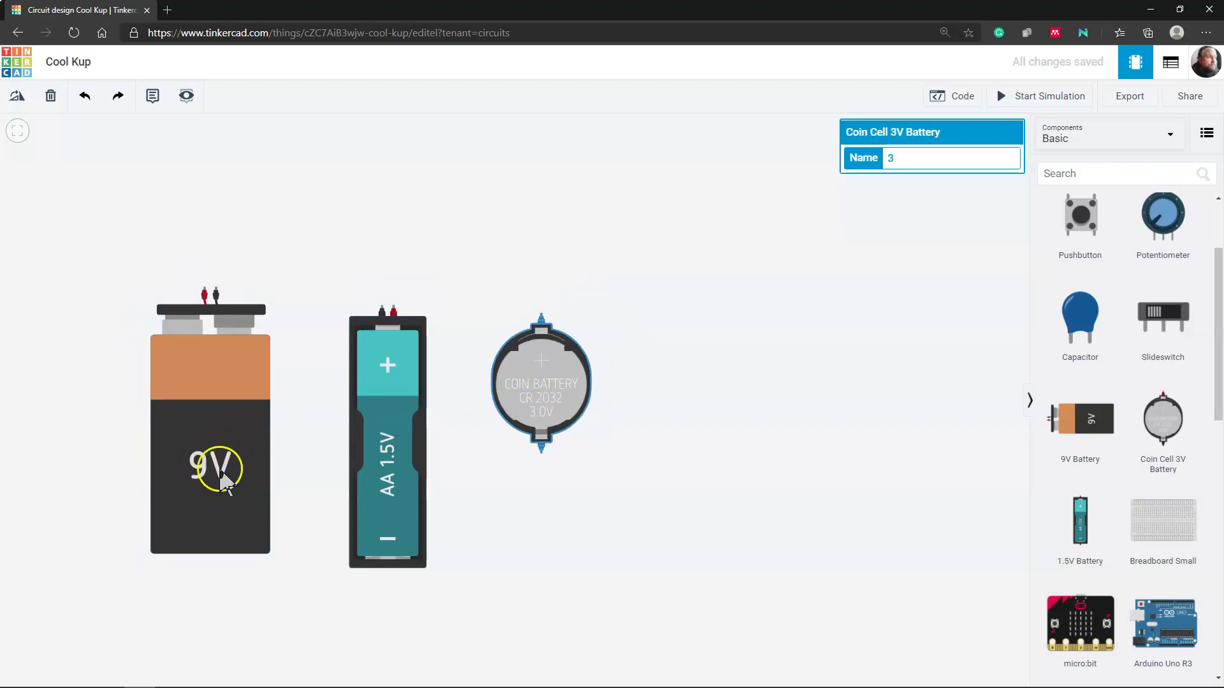
pyautogui.moveTo(383, 436); pyautogui.dragTo(357, 440)
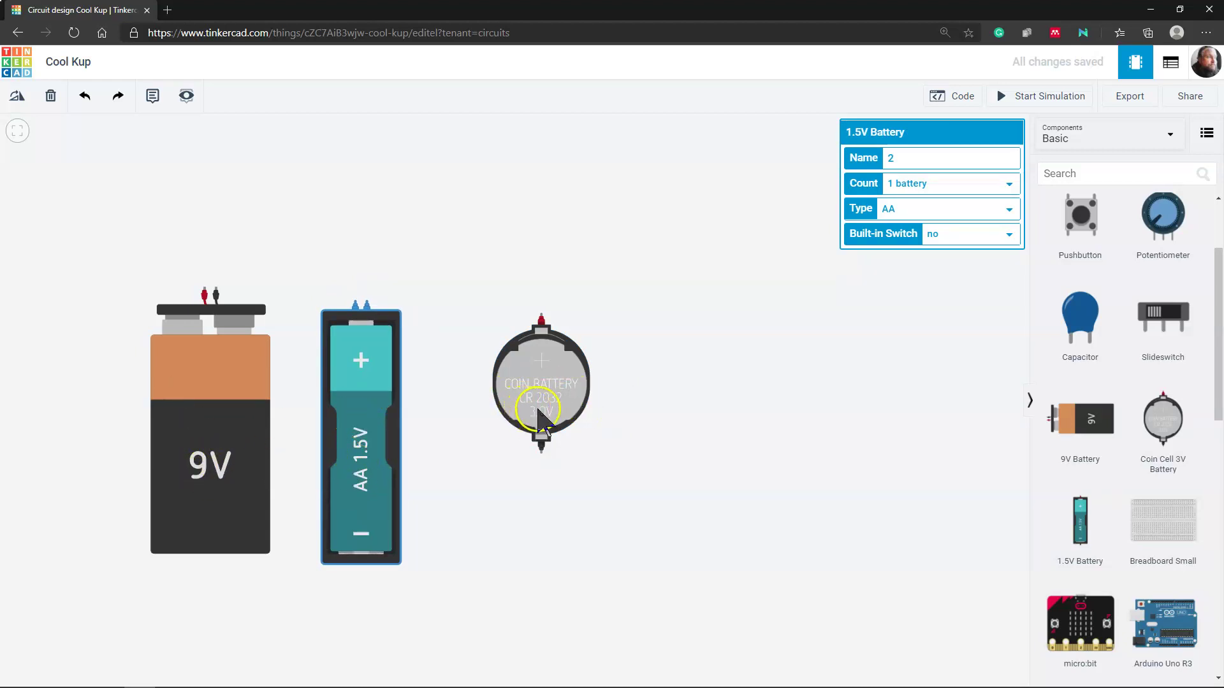
pyautogui.moveTo(579, 415); pyautogui.dragTo(571, 391)
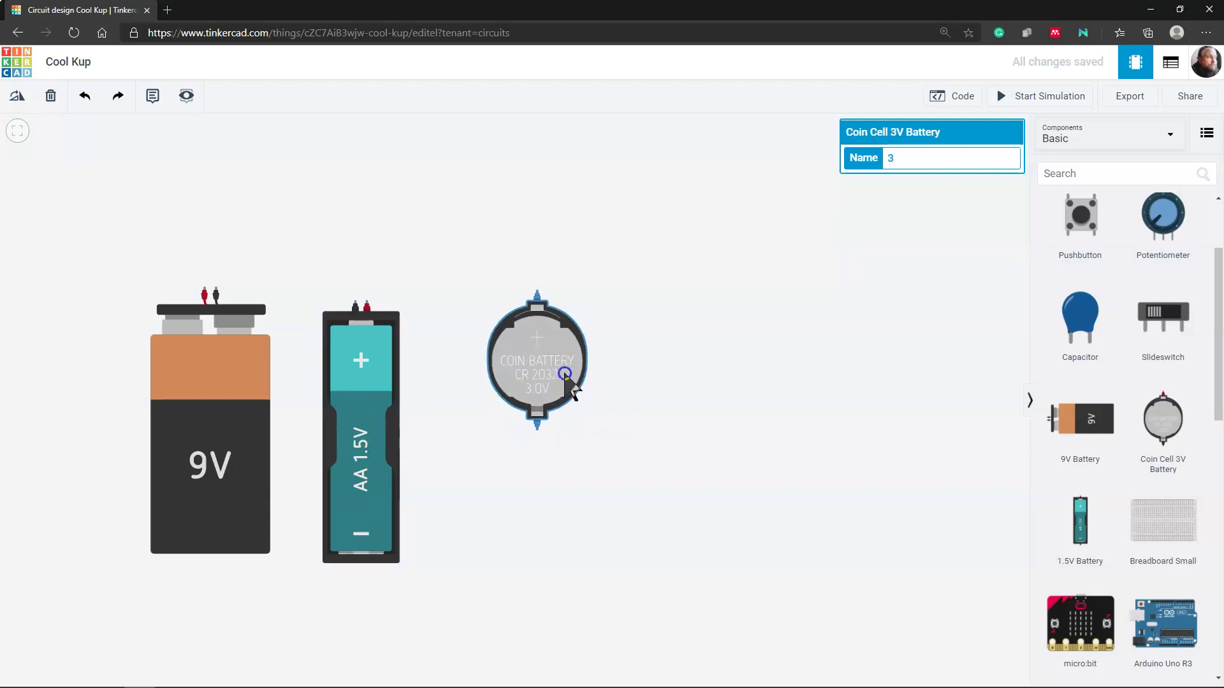
pyautogui.moveTo(374, 396); pyautogui.dragTo(378, 389)
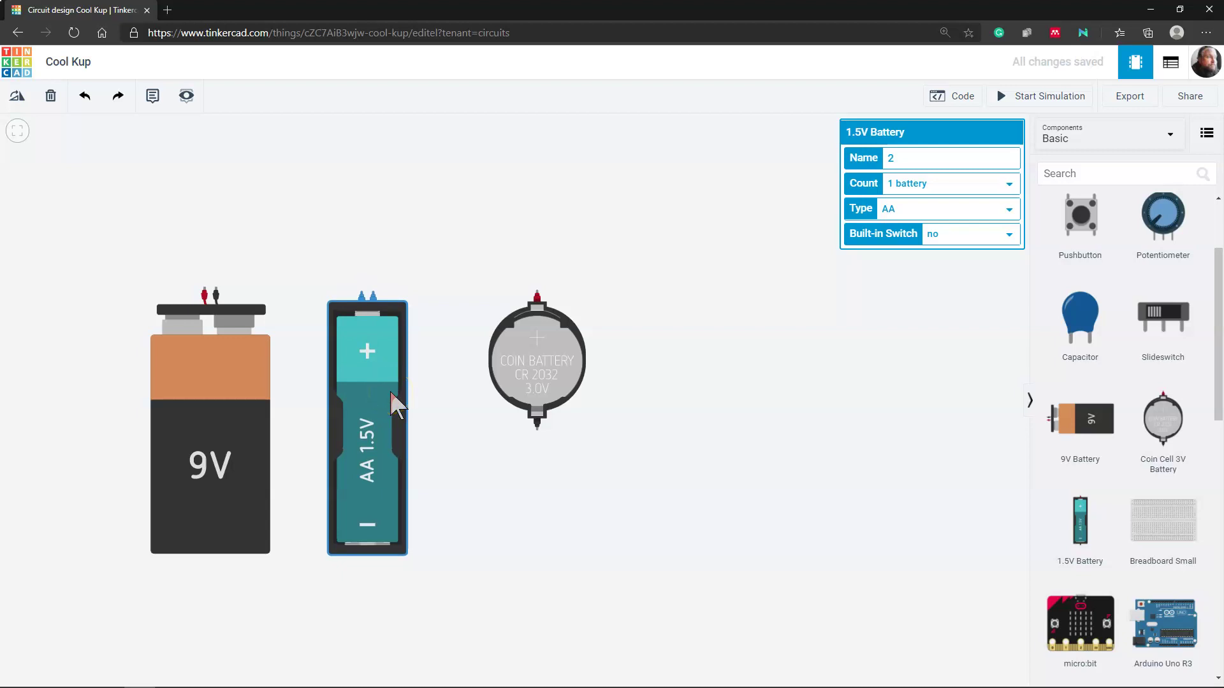
pyautogui.click(535, 408)
pyautogui.click(533, 418)
pyautogui.click(712, 307)
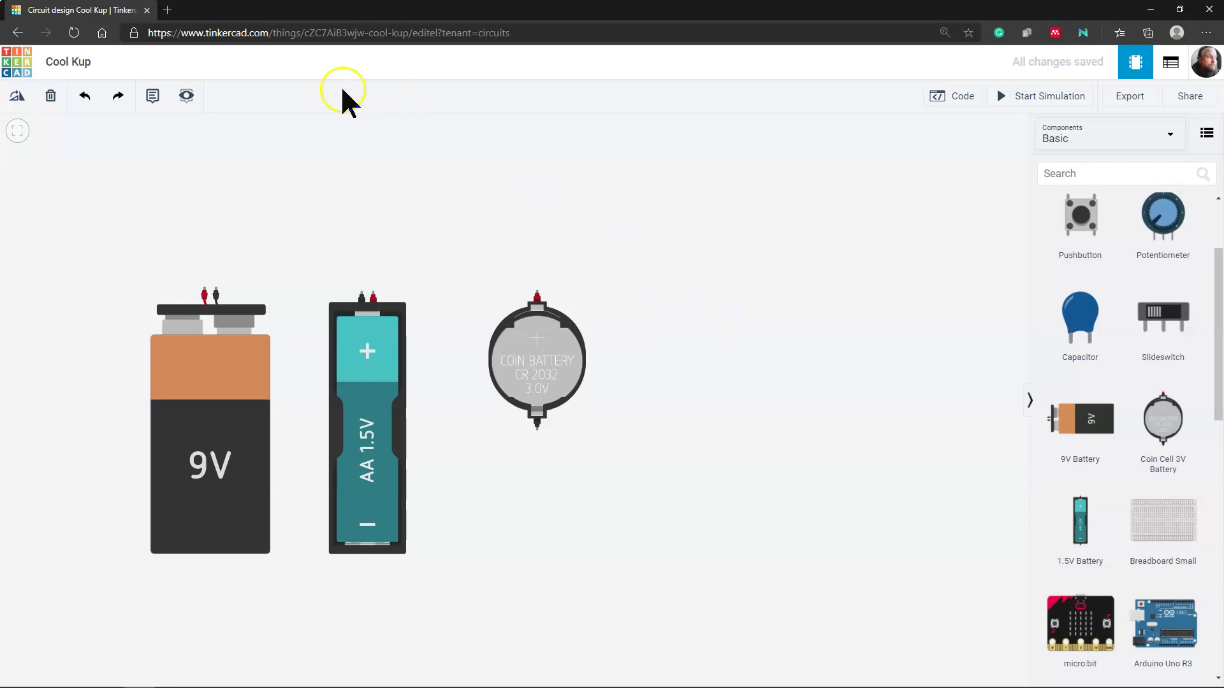
# Step: Draw a wire from the coin cell's positive terminal around its side to its negative terminal
pyautogui.scroll(-1, 195, 200)
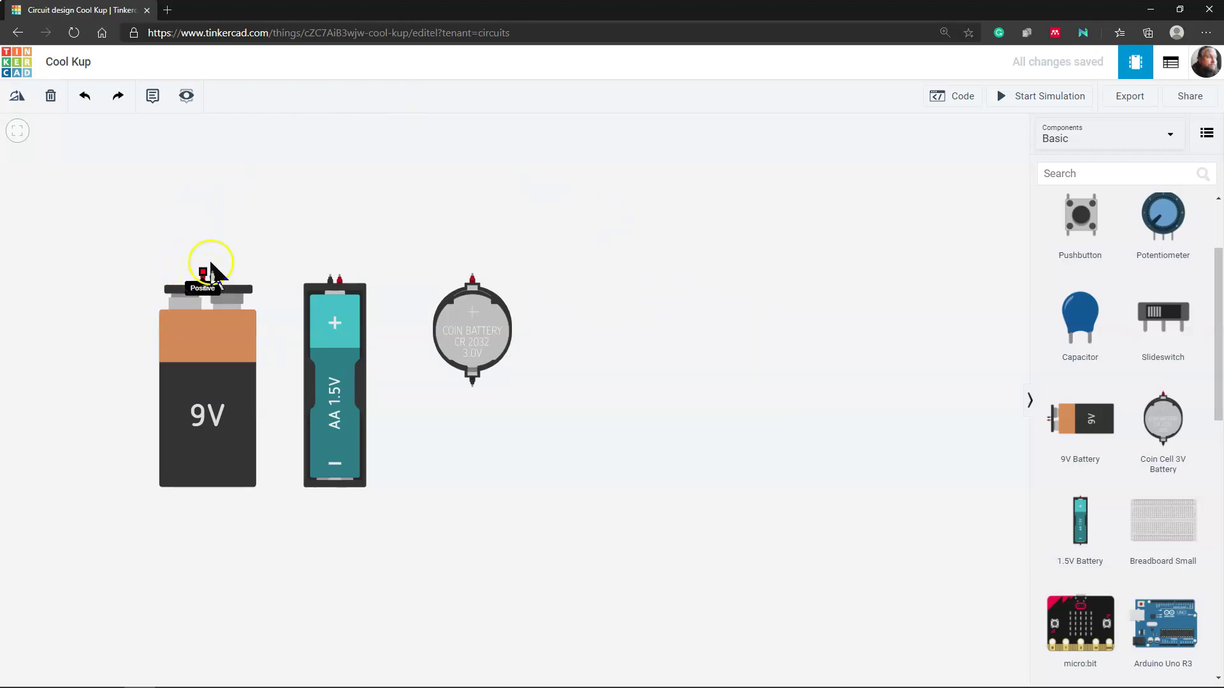
pyautogui.click(472, 276)
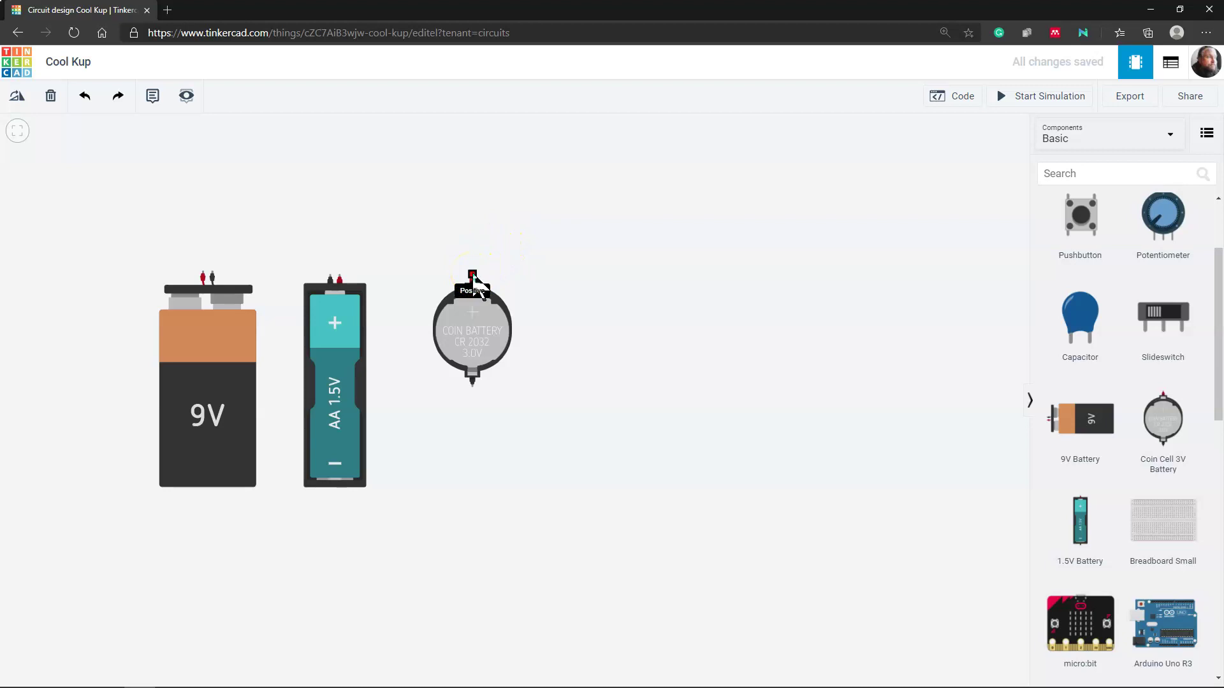
pyautogui.moveTo(473, 275); pyautogui.dragTo(570, 213)
pyautogui.click(571, 213)
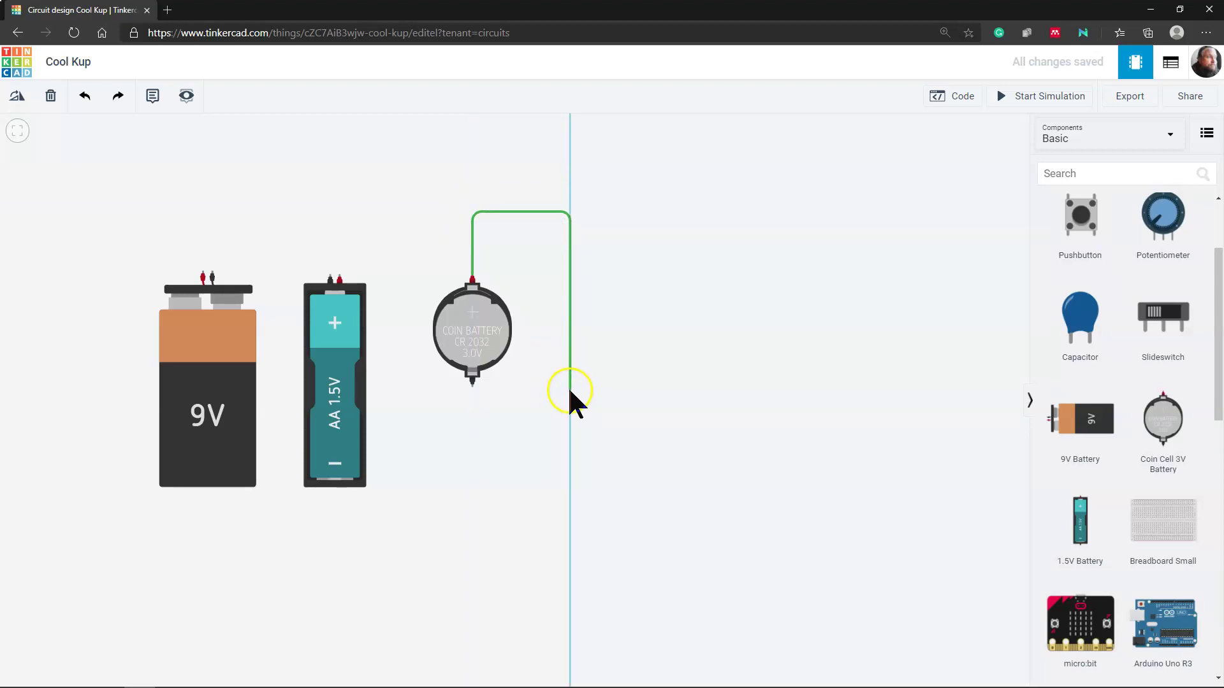
pyautogui.click(466, 396)
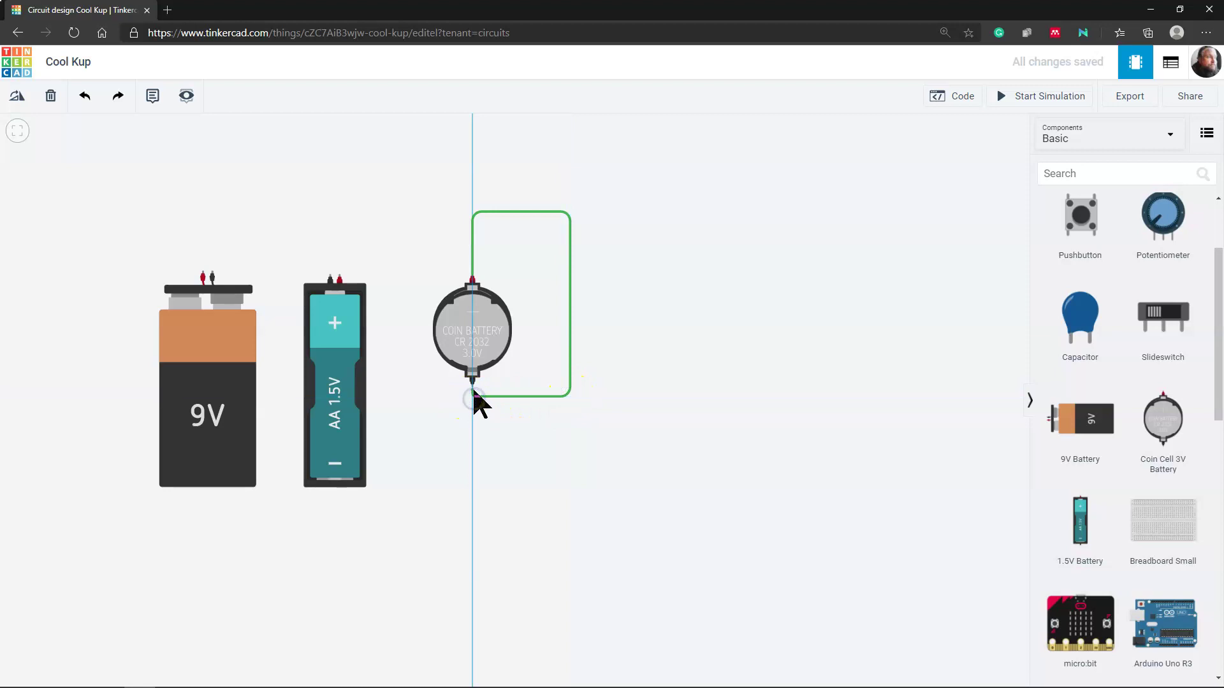
pyautogui.click(473, 387)
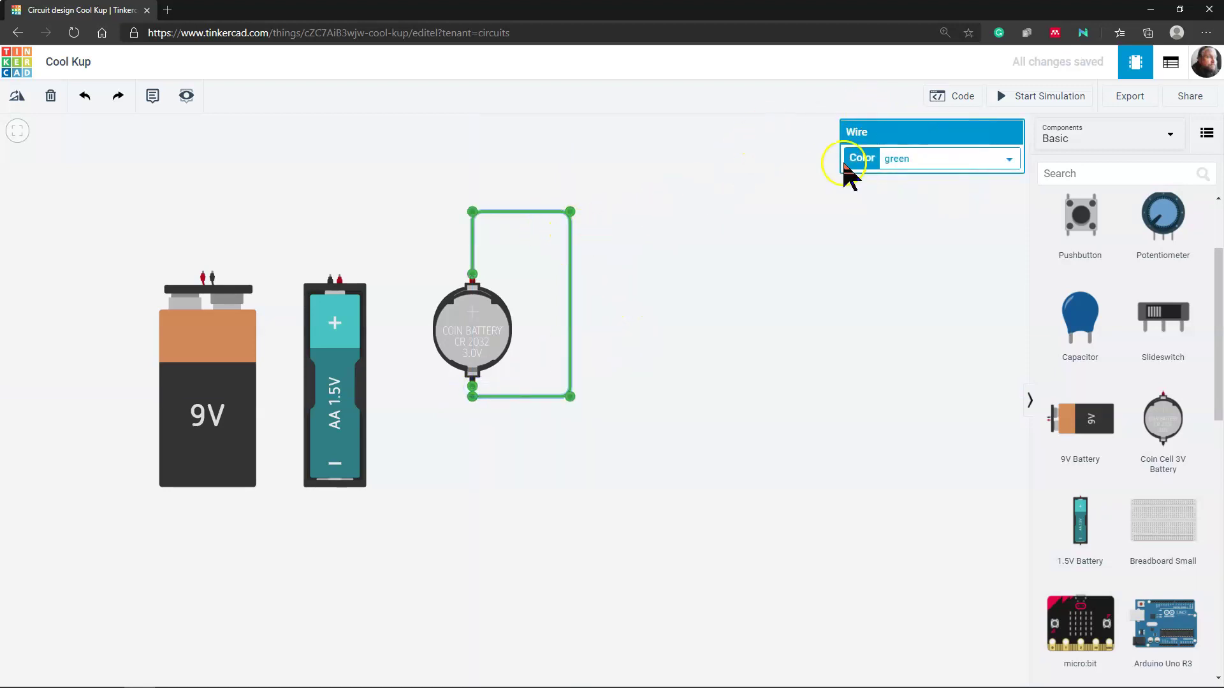
# Step: Change the colour of the coin cell's wire to orange
pyautogui.click(1008, 159)
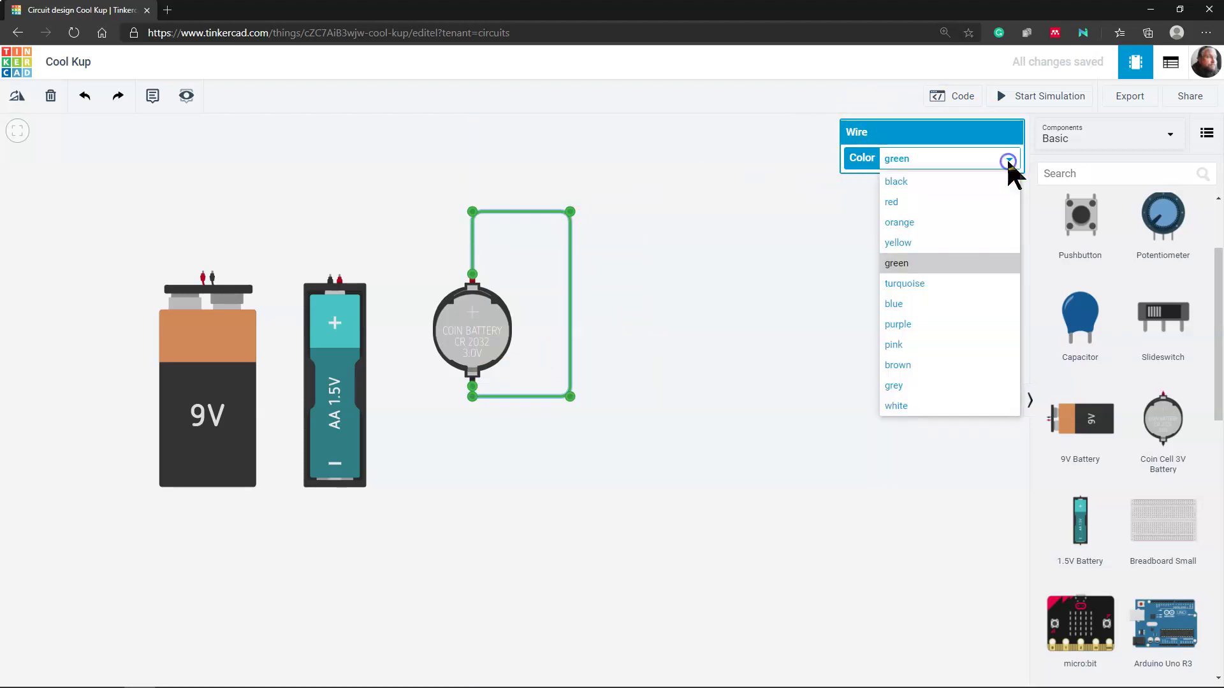
pyautogui.click(946, 230)
pyautogui.click(705, 320)
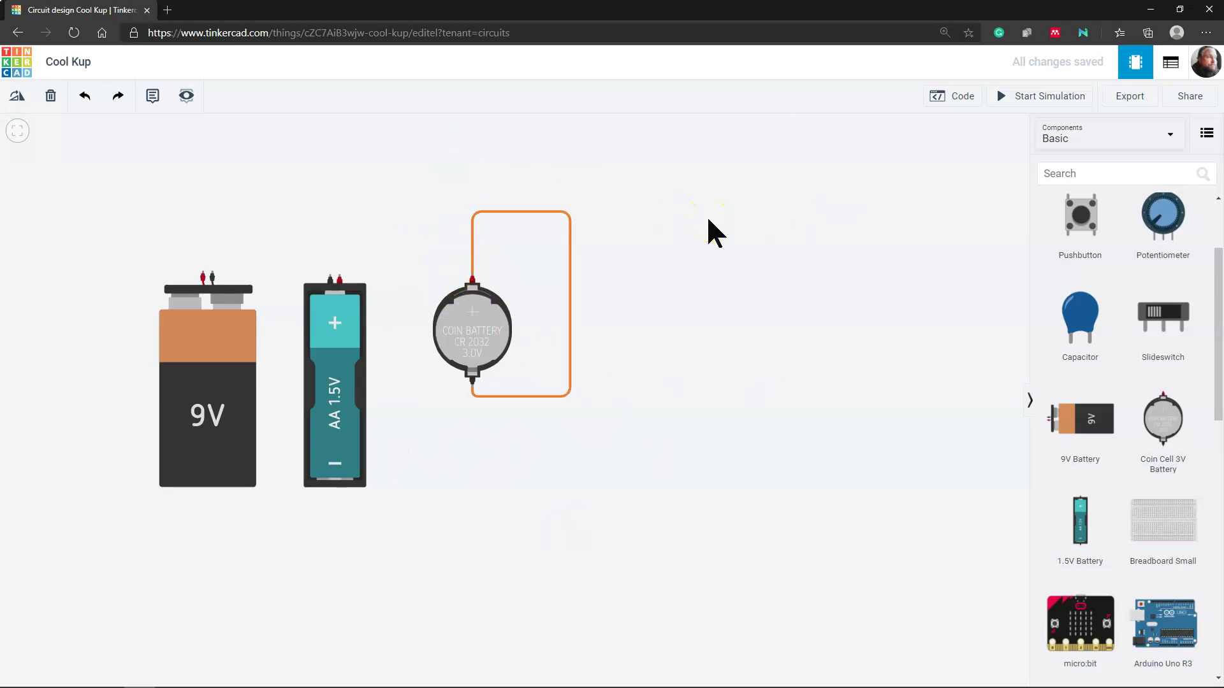
# Step: Run and stop the simulation of the coin cell loop, and delete its orange wire
pyautogui.click(1032, 101)
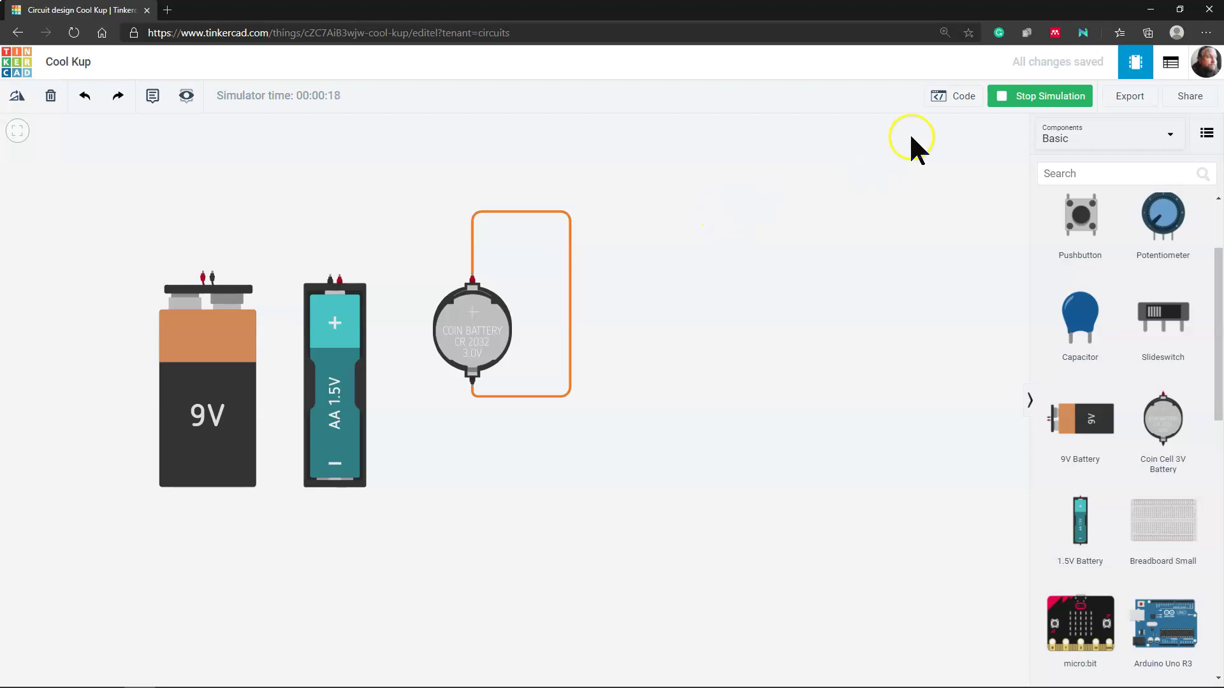
pyautogui.click(1065, 104)
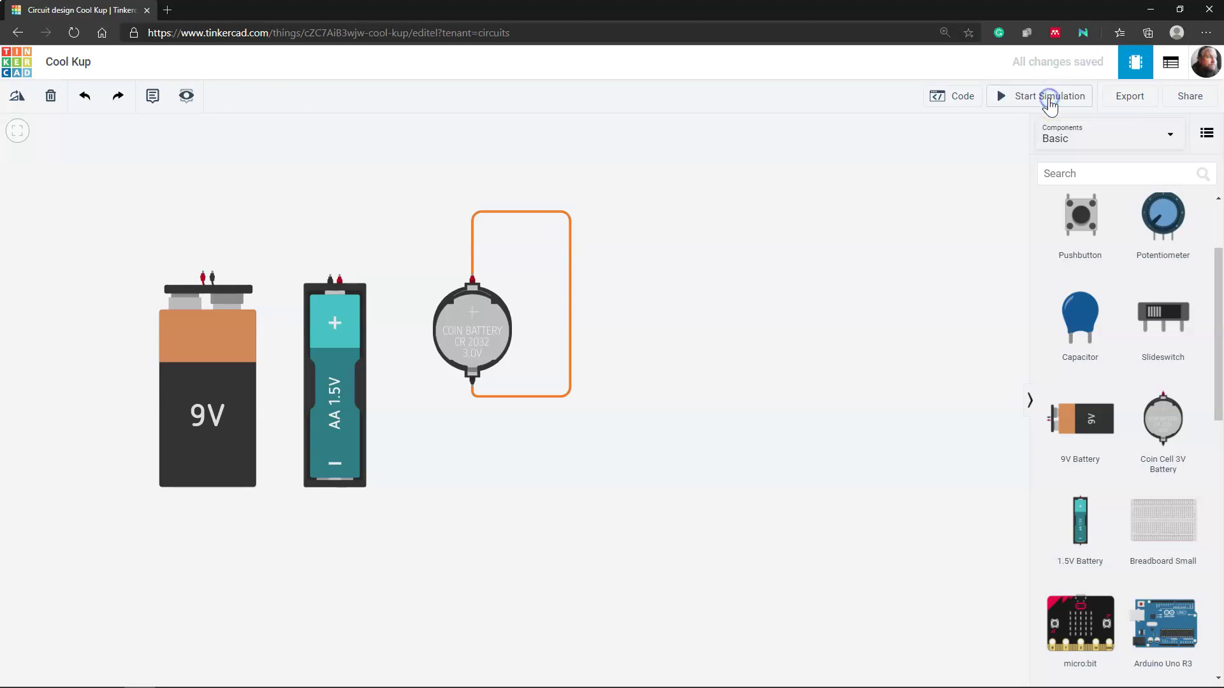
pyautogui.click(472, 247)
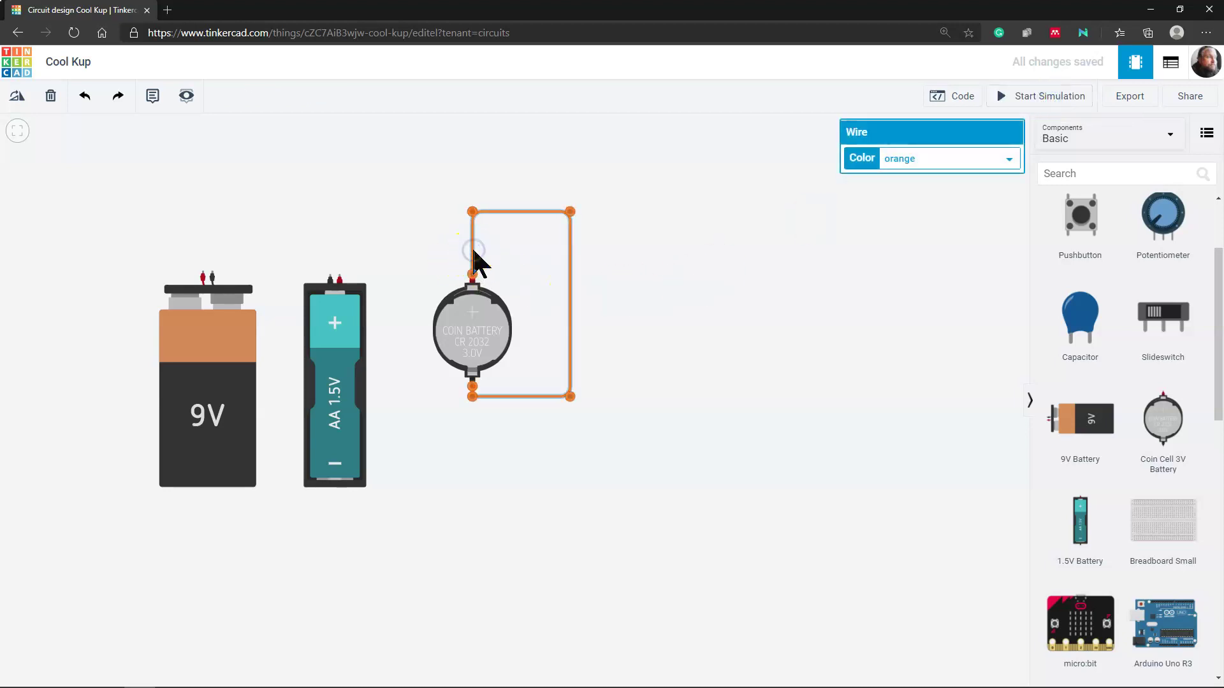
pyautogui.press('Delete')
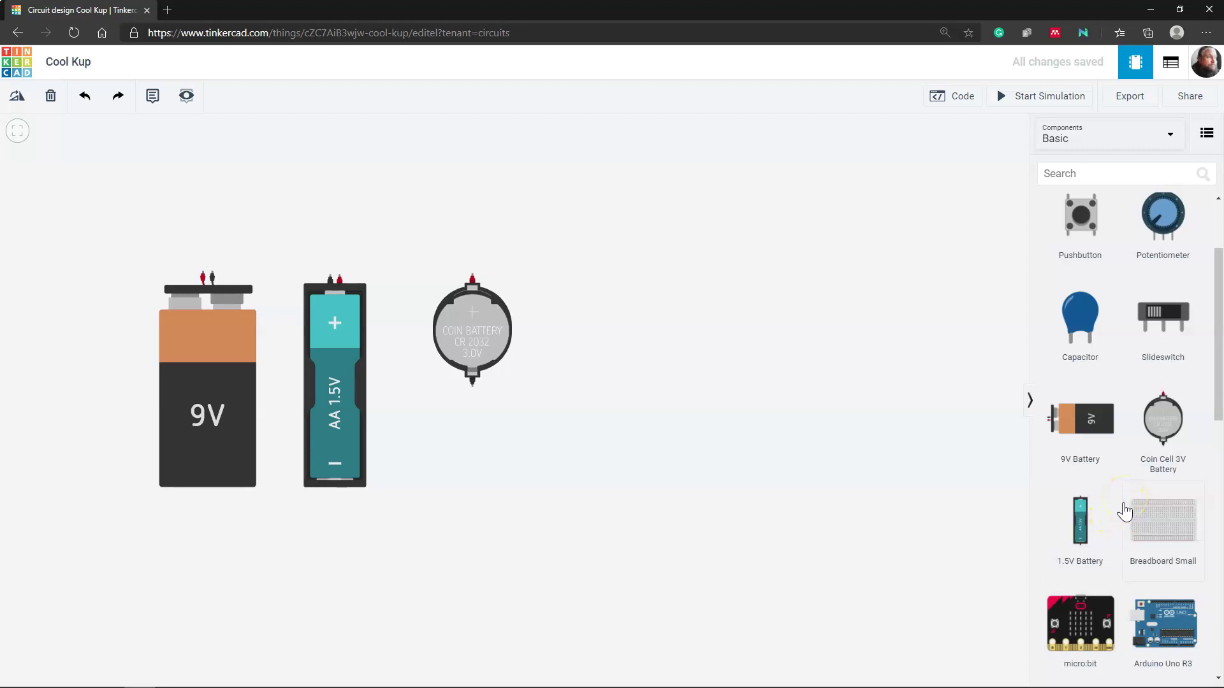
# Step: Find the Multimeter among the Basic components and place it directly above the 9V battery
pyautogui.scroll(-3, 1123, 449)
pyautogui.scroll(-7, 1127, 440)
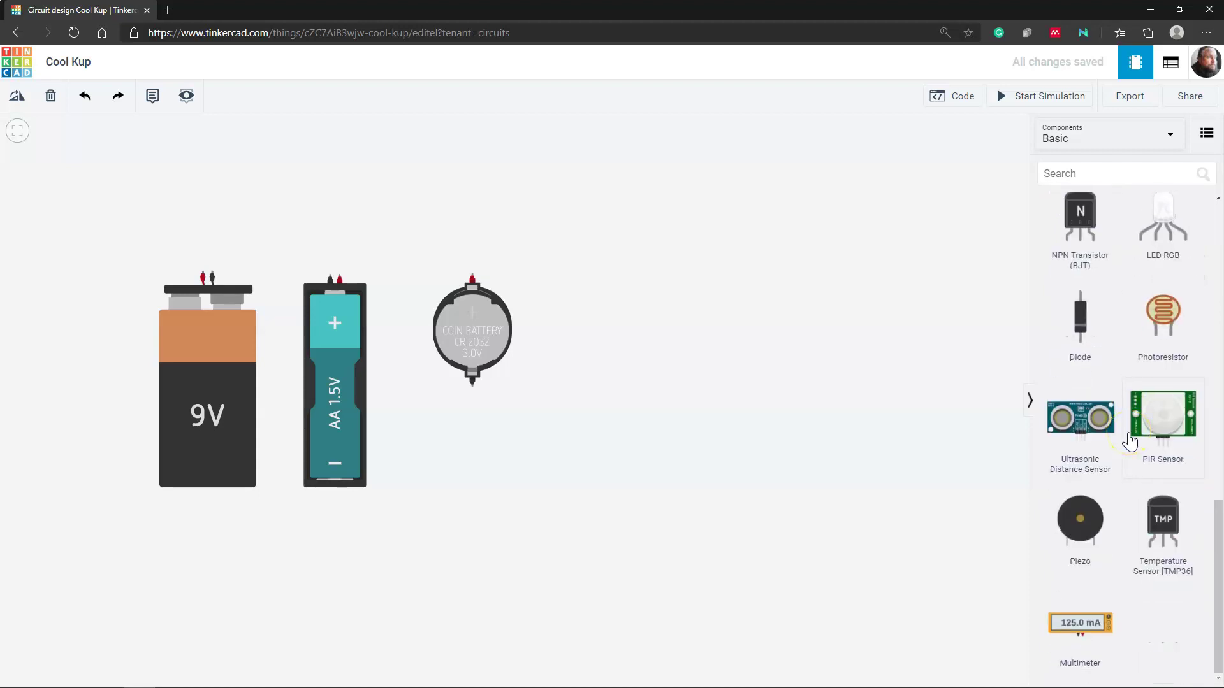
pyautogui.scroll(10, 1126, 437)
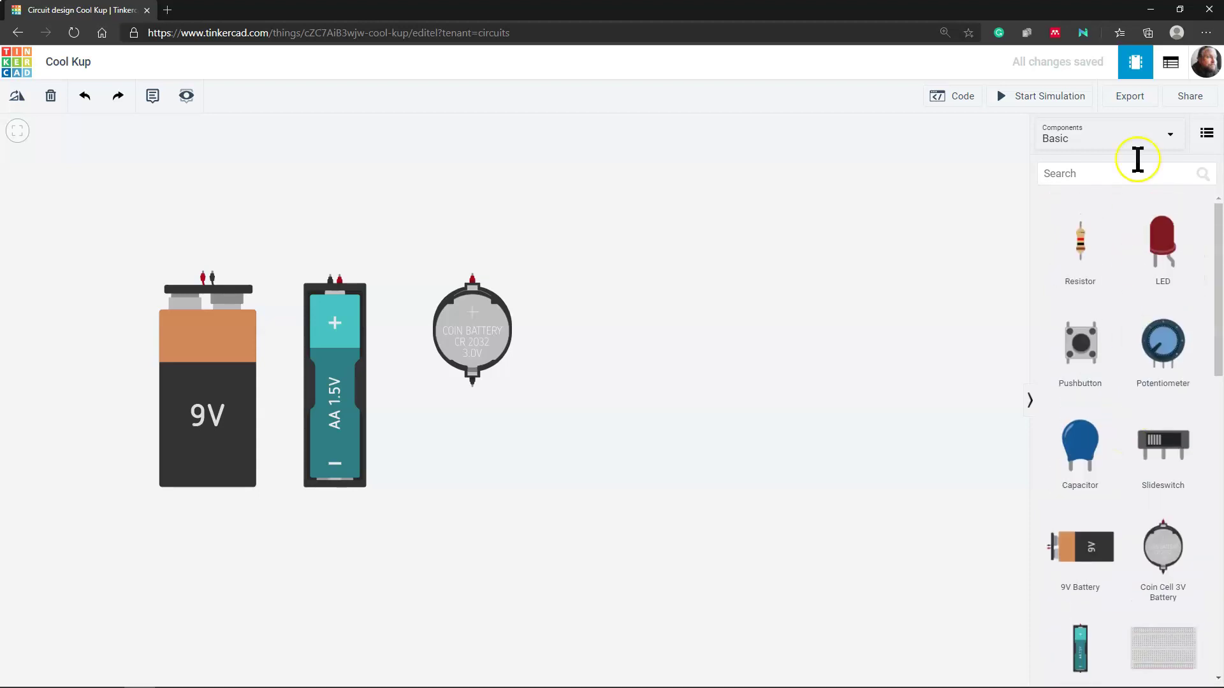
pyautogui.scroll(-10, 1186, 454)
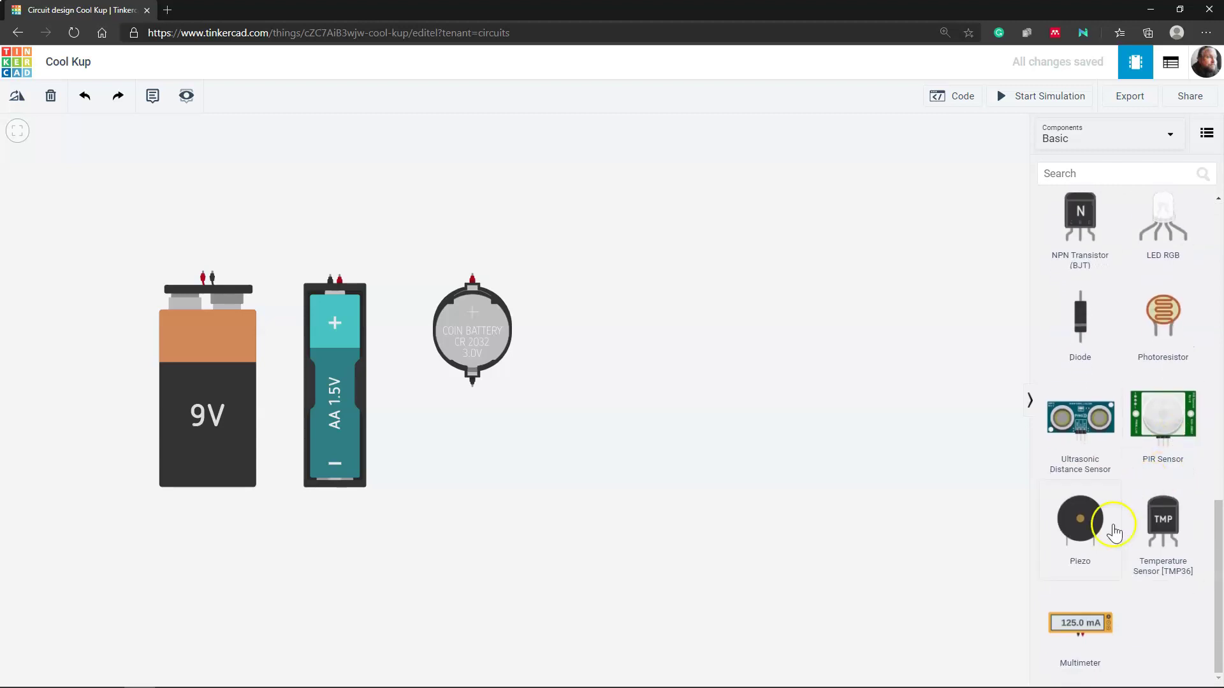
pyautogui.moveTo(1076, 587); pyautogui.dragTo(137, 206)
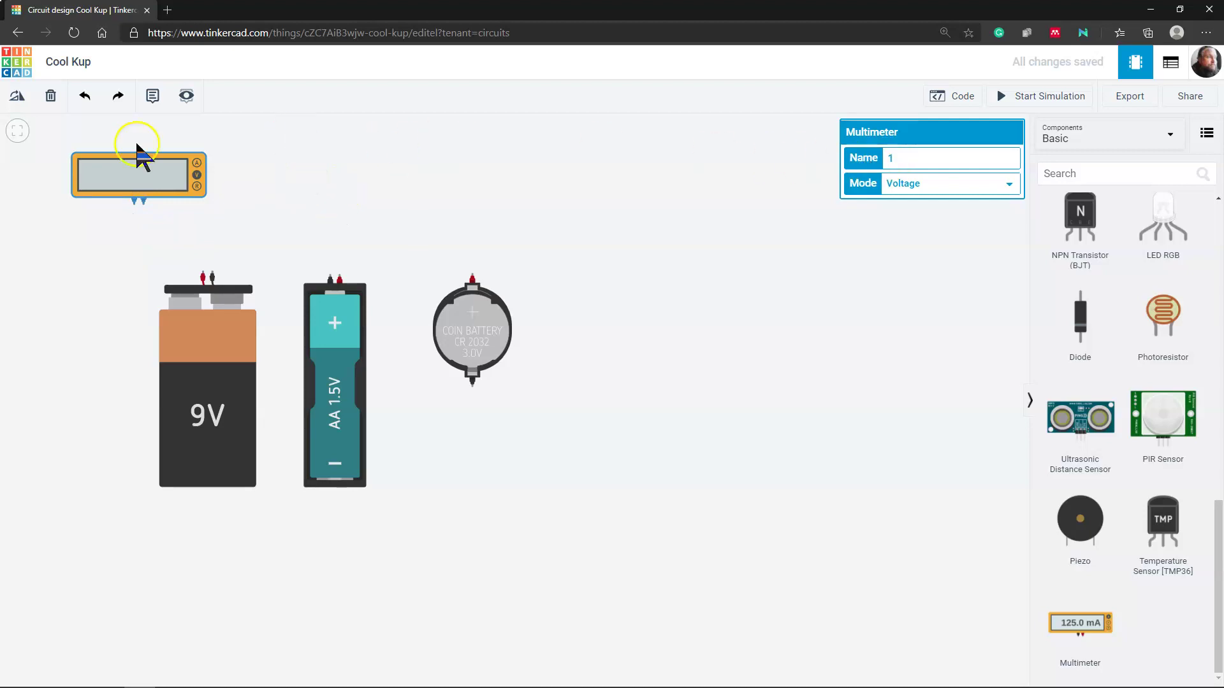
pyautogui.moveTo(126, 155); pyautogui.dragTo(133, 162)
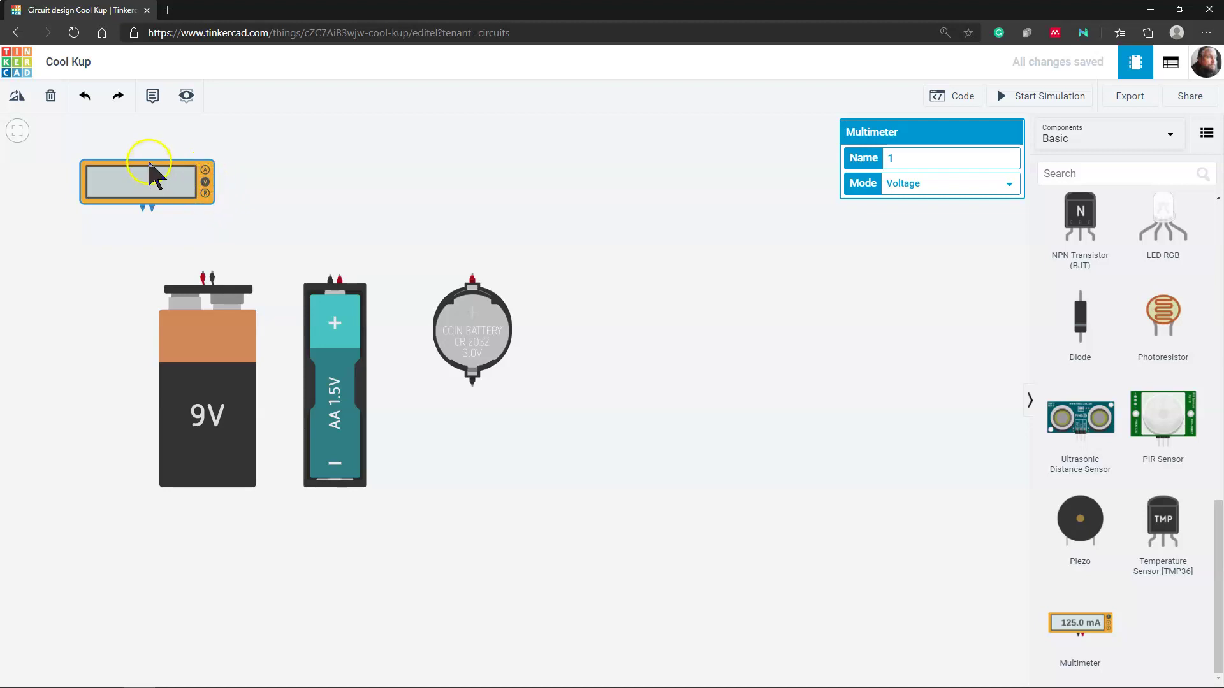
pyautogui.moveTo(149, 161); pyautogui.dragTo(387, 155)
pyautogui.click(411, 244)
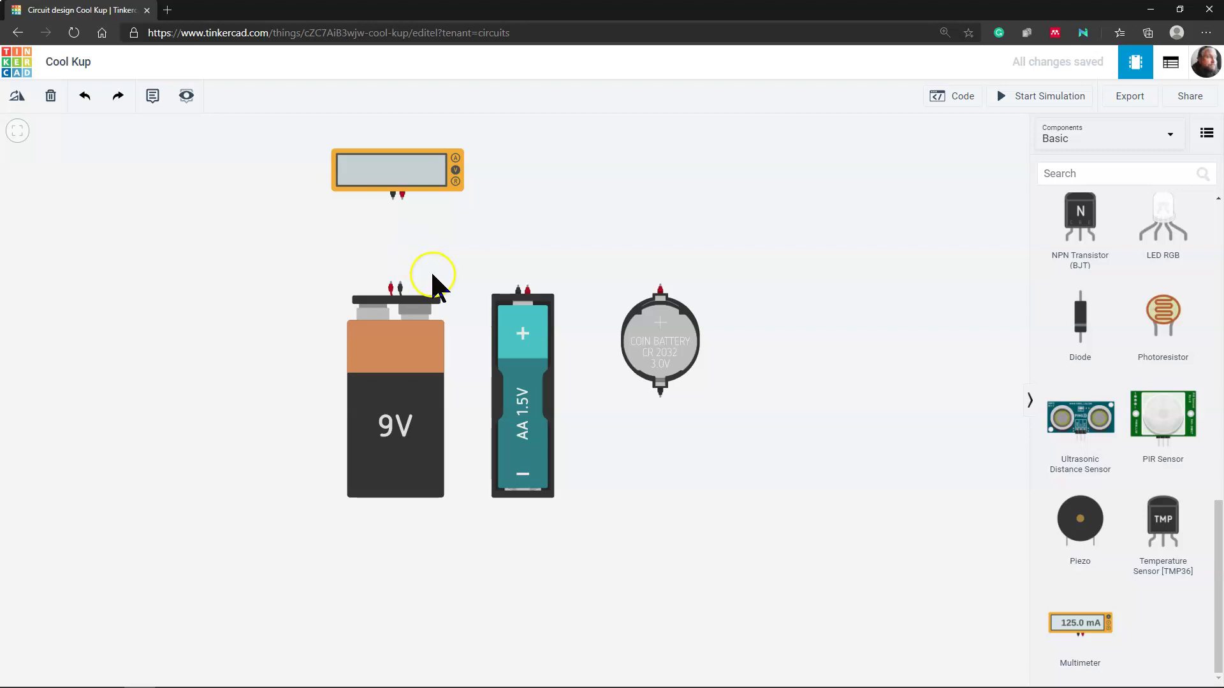
# Step: Wire the multimeter's positive and negative probes to the matching terminals of the 9V battery
pyautogui.moveTo(402, 200); pyautogui.dragTo(391, 284)
pyautogui.moveTo(393, 195); pyautogui.dragTo(403, 287)
pyautogui.click(579, 204)
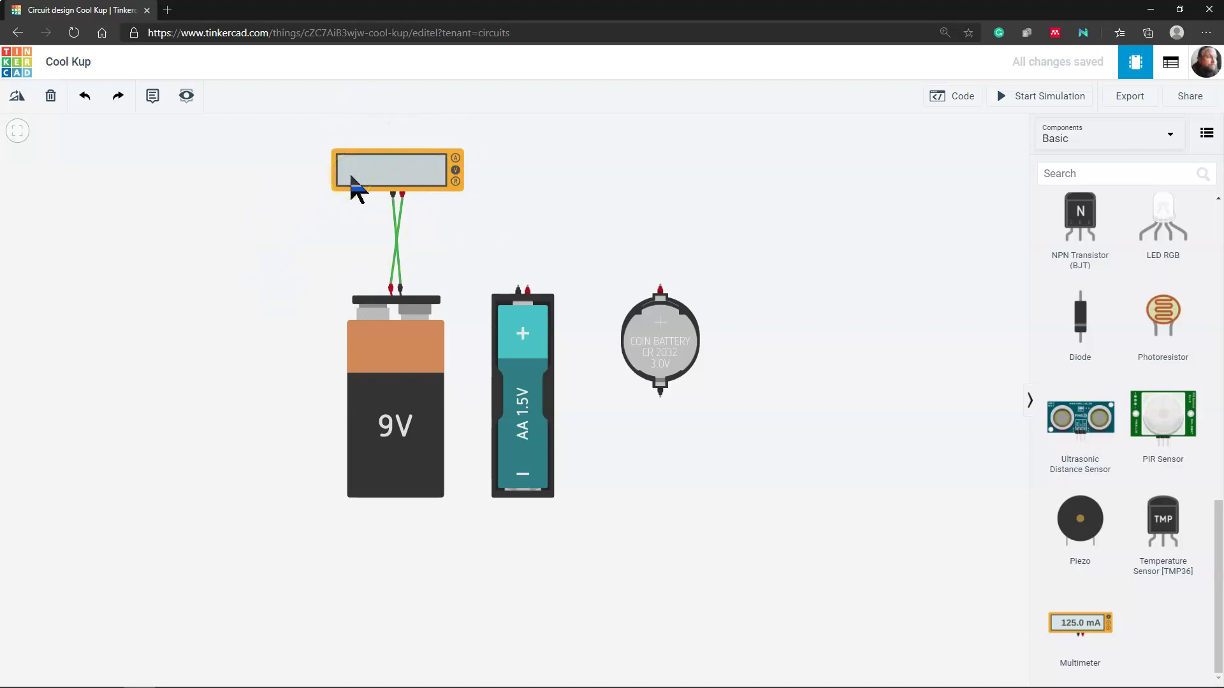
pyautogui.click(455, 181)
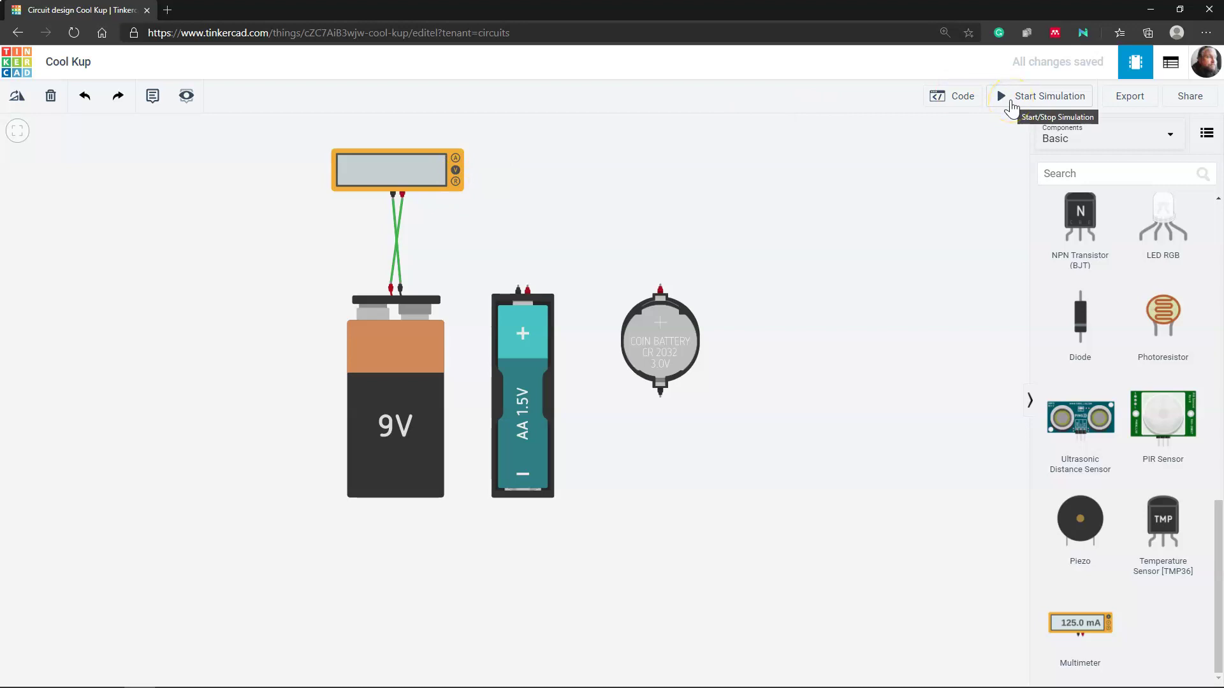
# Step: Simulate the circuit to read the 9V battery's voltage, switch the multimeter to Amperage to read its current, and stop the simulation
pyautogui.click(1013, 102)
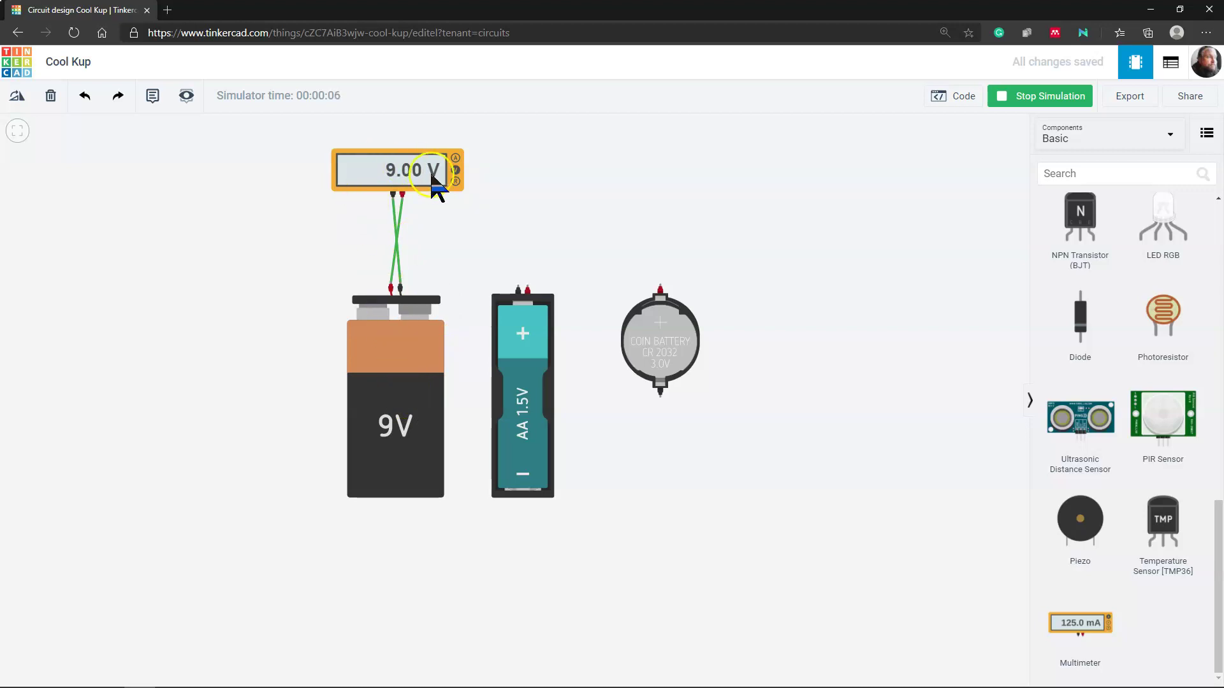
pyautogui.click(456, 159)
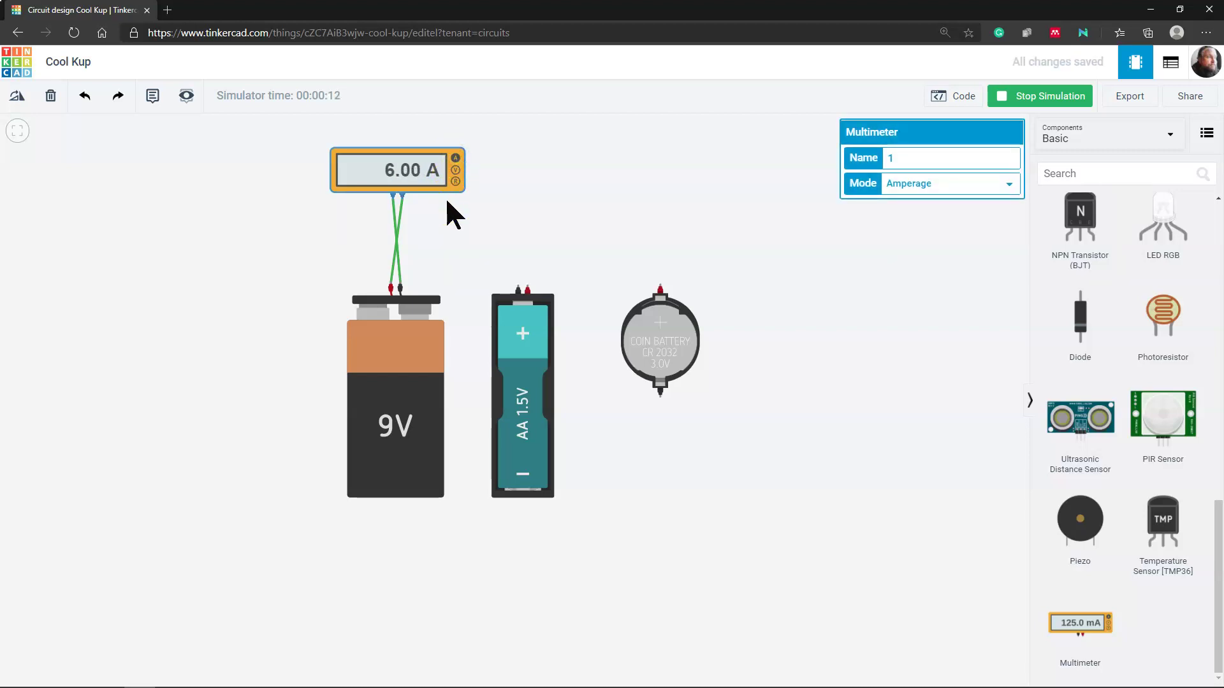
pyautogui.click(1040, 95)
# Step: Delete both wires between the multimeter and the 9V battery
pyautogui.click(400, 216)
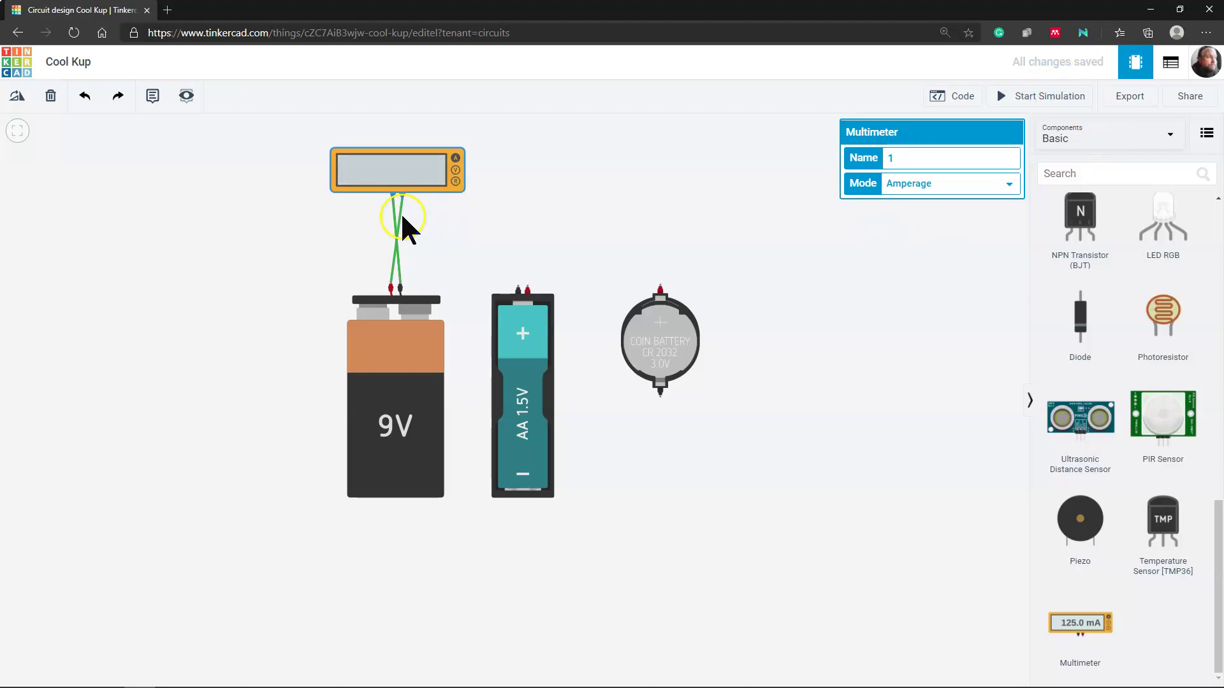
pyautogui.press('Delete')
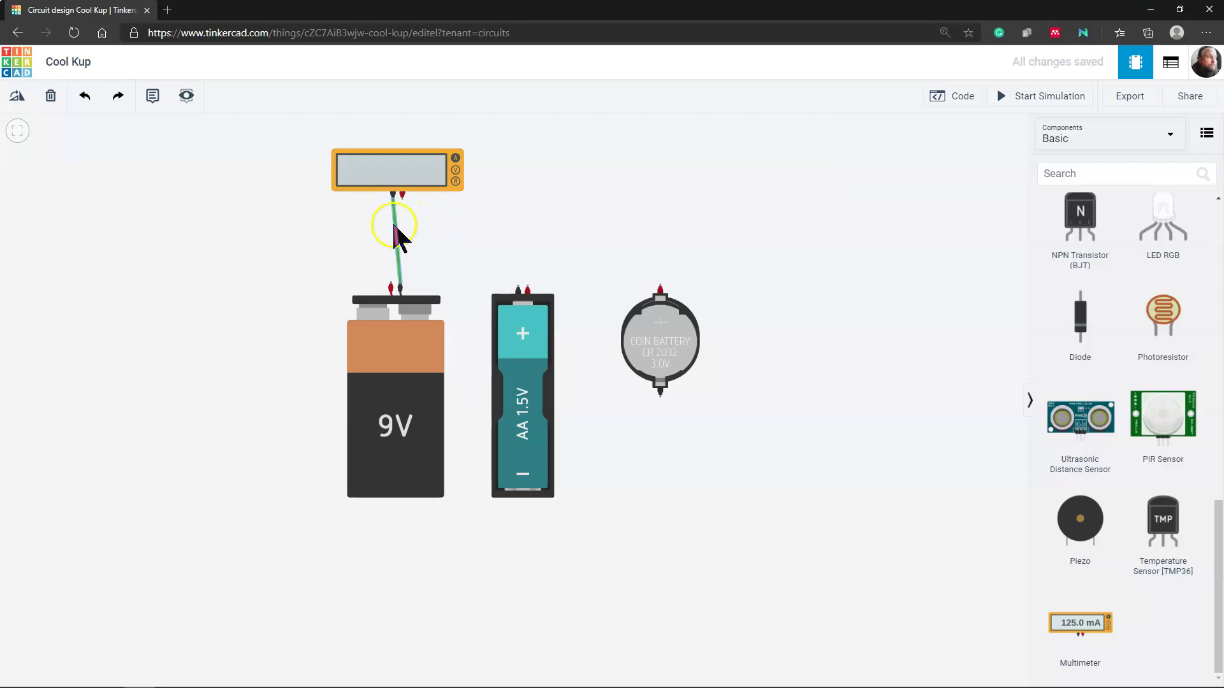
pyautogui.press('Delete')
# Step: Wire the multimeter's positive and negative probes to the matching terminals of the 1.5V battery
pyautogui.click(402, 195)
pyautogui.click(529, 290)
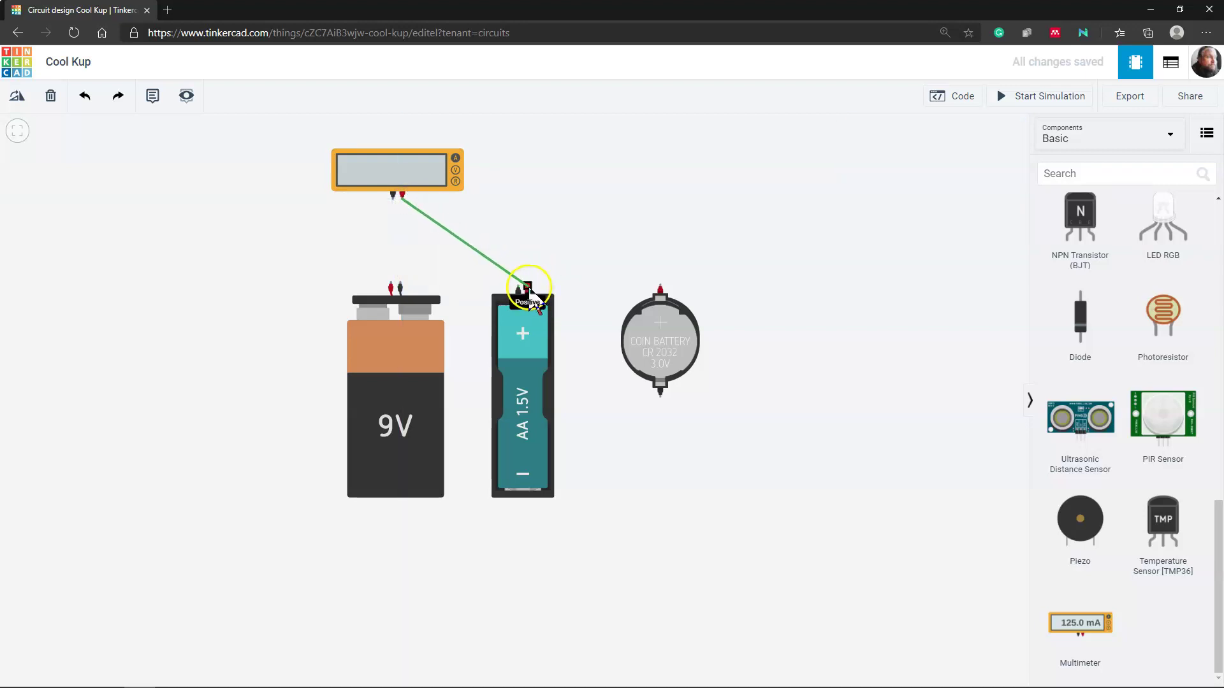
pyautogui.click(392, 198)
pyautogui.click(517, 286)
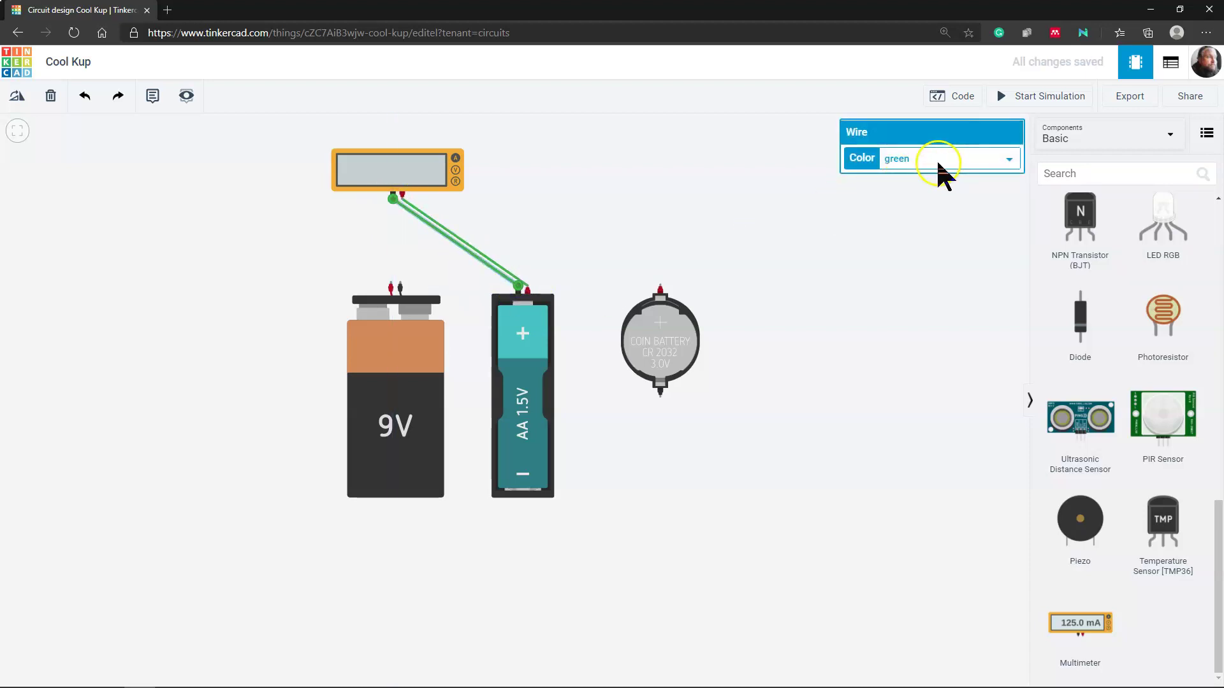
# Step: Simulate the circuit to read the 1.5V battery's current, and switch the multimeter to Voltage to read its voltage
pyautogui.click(459, 172)
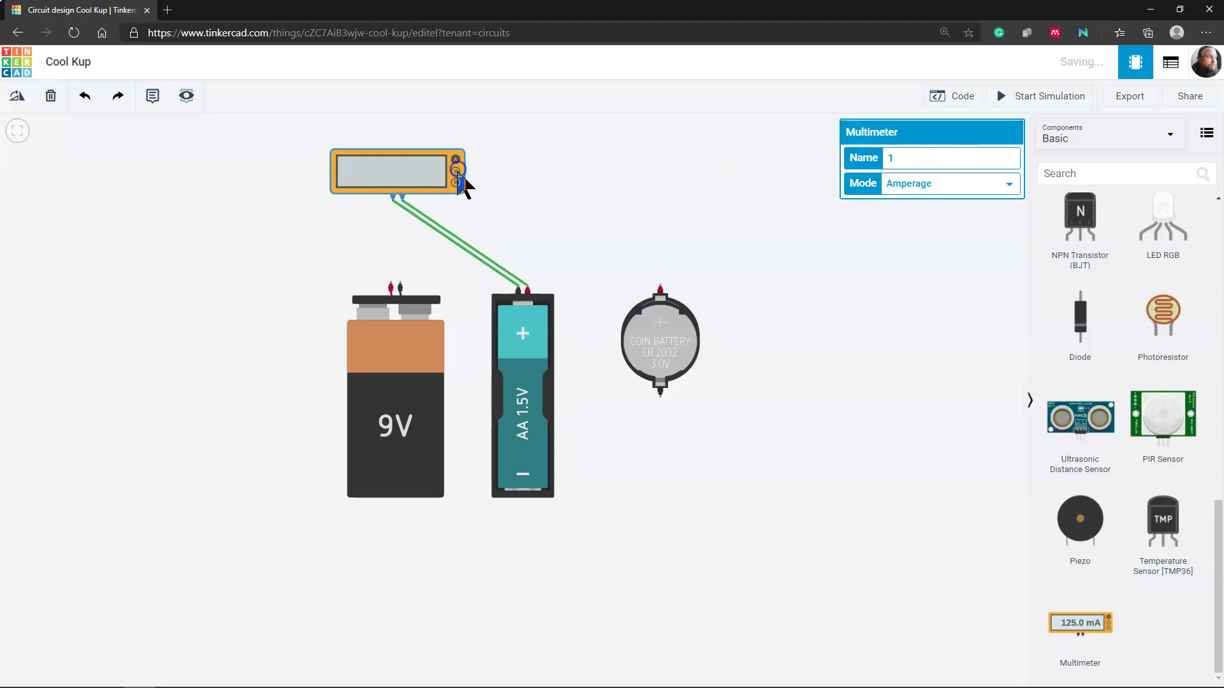
pyautogui.click(1052, 96)
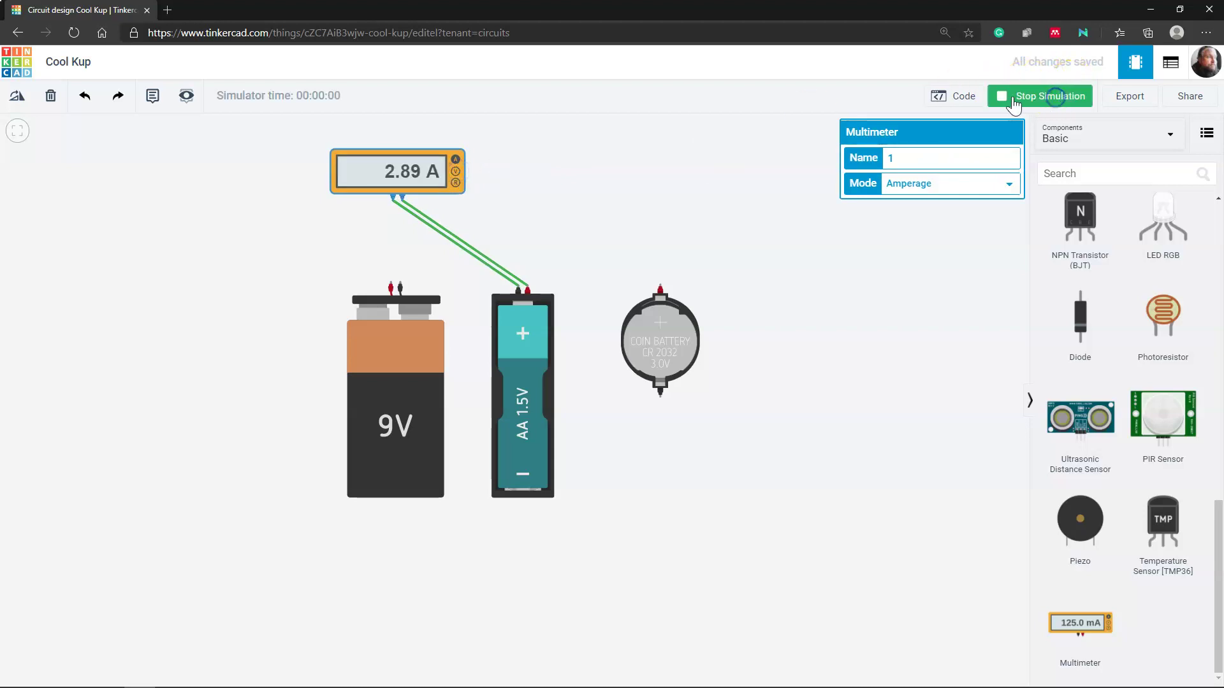
pyautogui.click(456, 170)
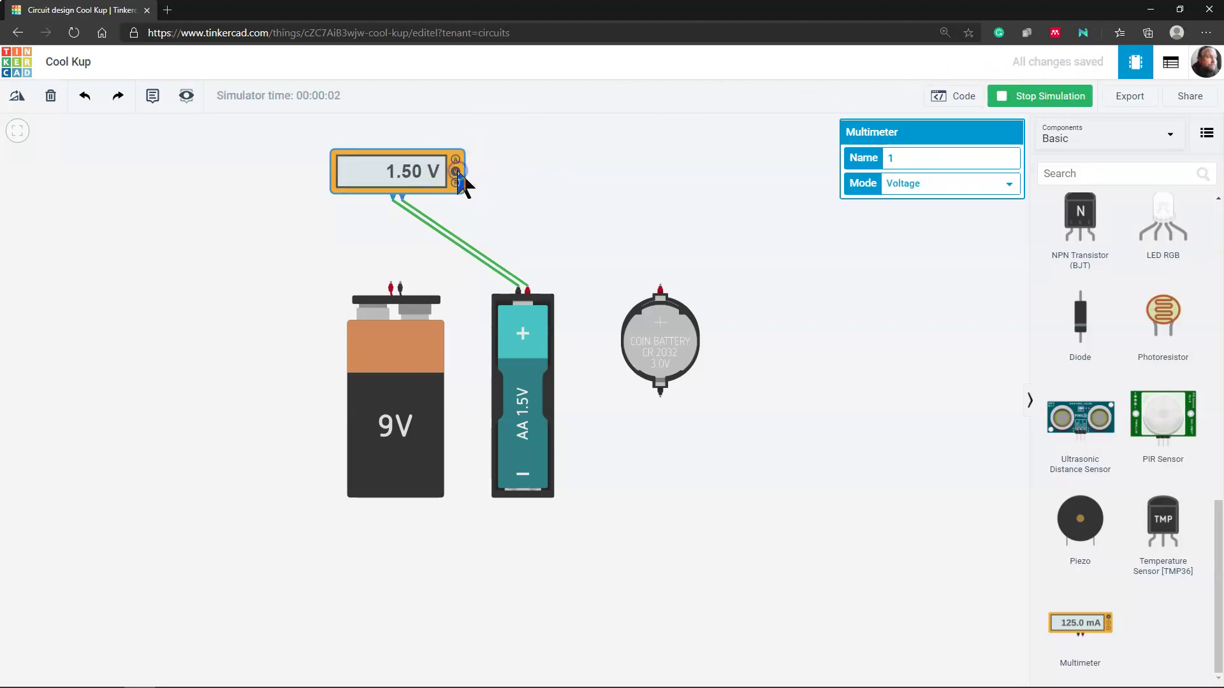
# Step: Switch the multimeter back to Amperage to read the 1.5V battery's current, and delete both wires after stopping the simulation
pyautogui.click(456, 161)
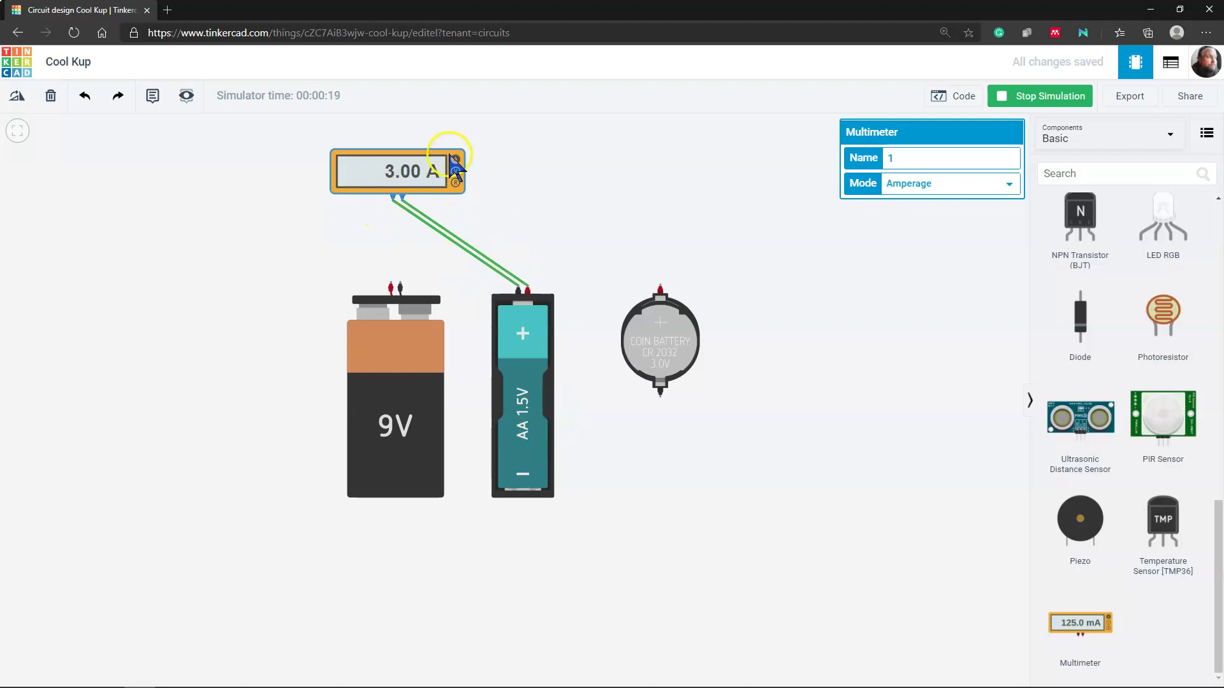
pyautogui.click(494, 268)
pyautogui.click(1039, 96)
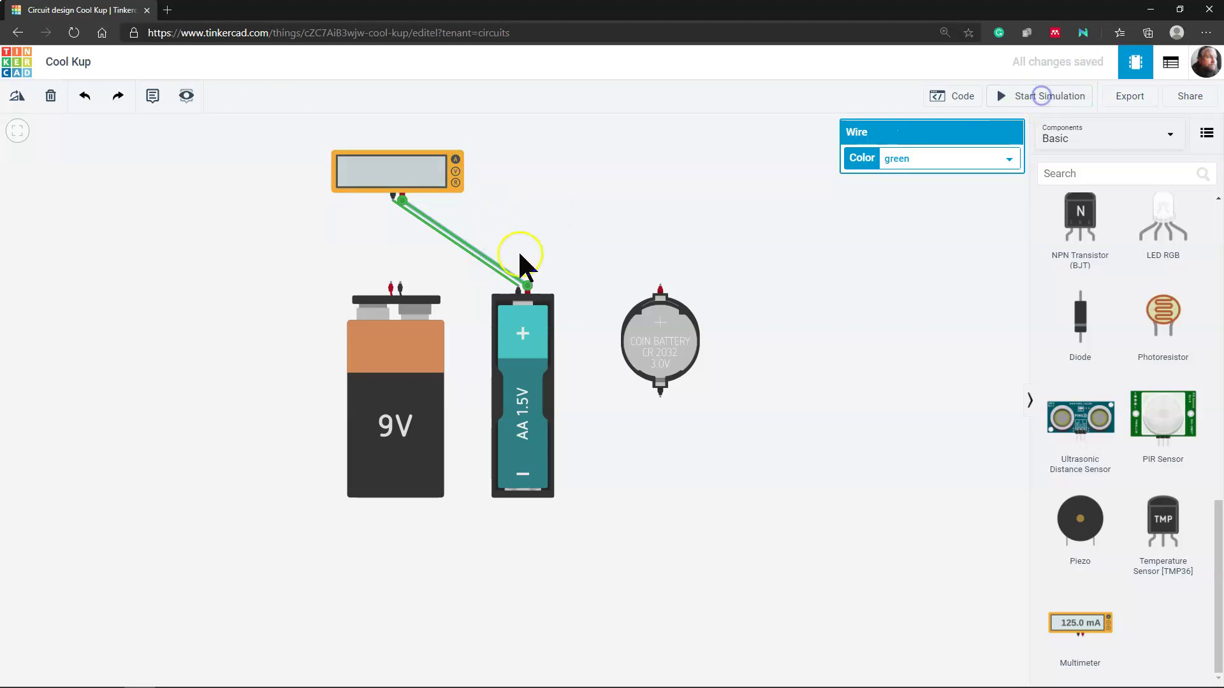
pyautogui.press('Delete')
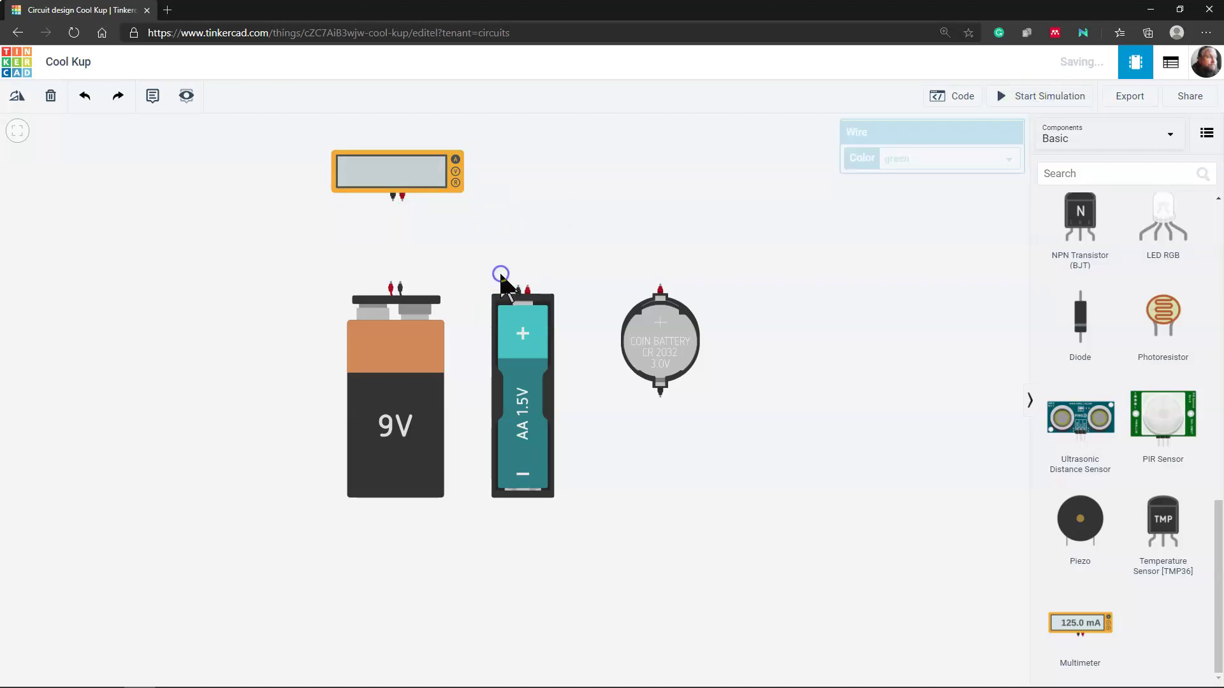
# Step: Wire the multimeter's positive and negative probes to the matching coin cell terminals, and simulate to read its current and its voltage
pyautogui.click(402, 196)
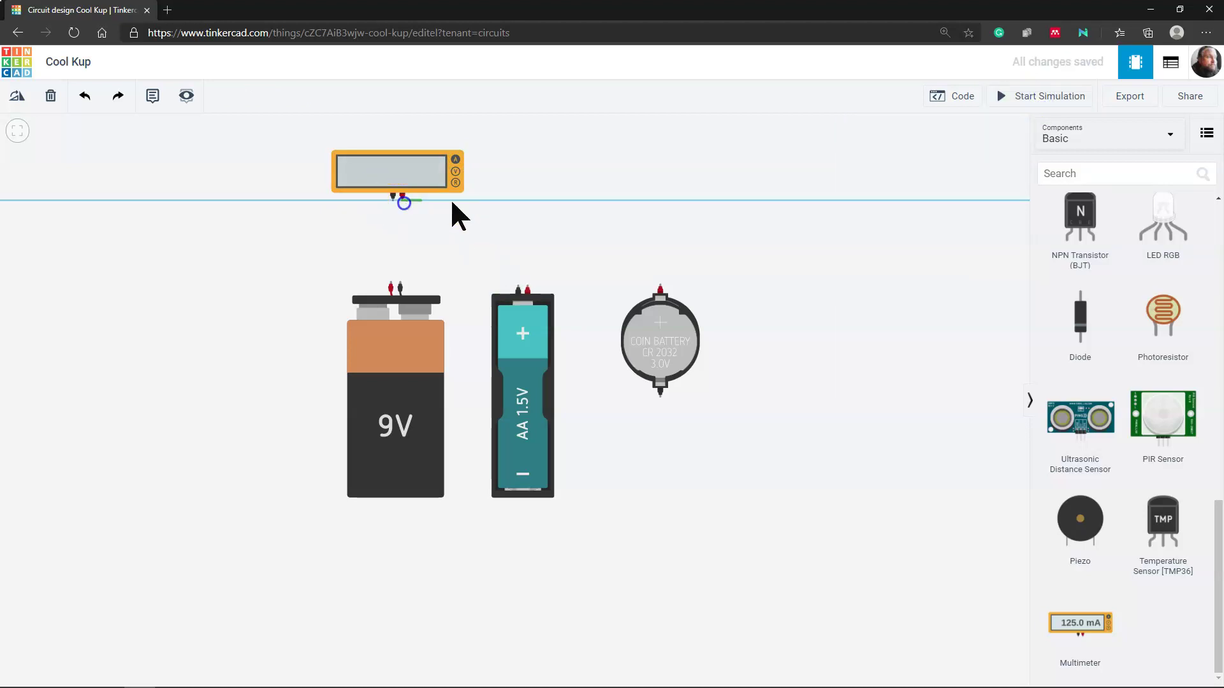
pyautogui.click(661, 286)
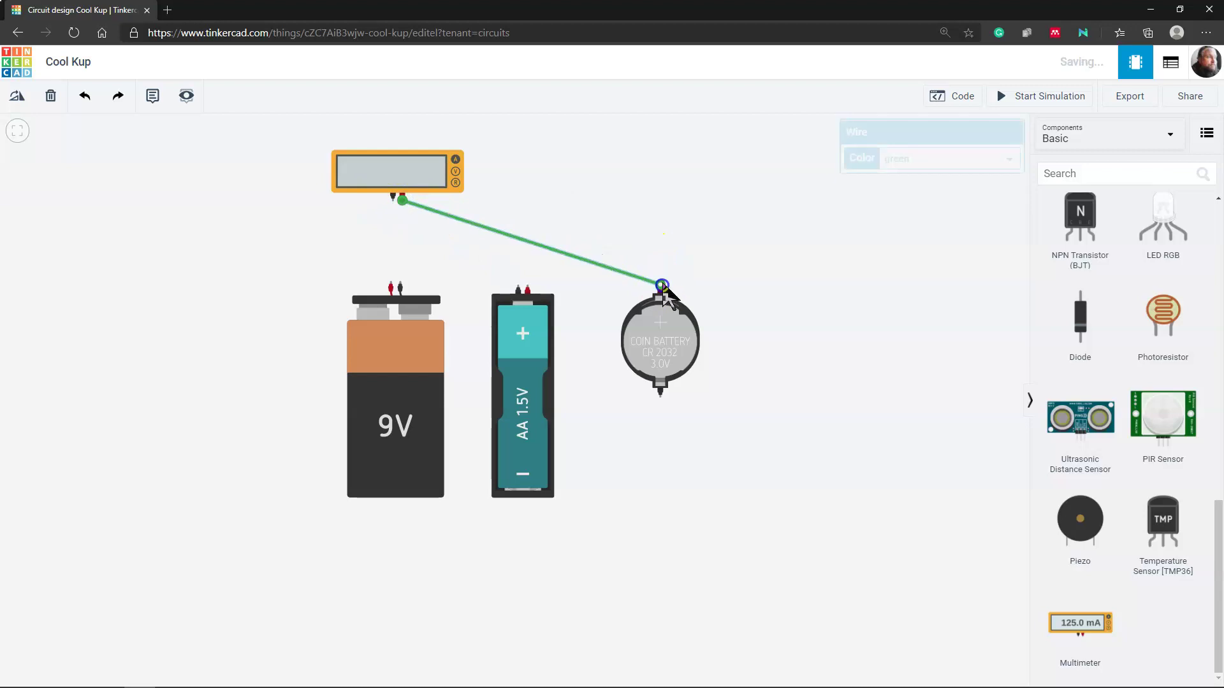
pyautogui.click(394, 200)
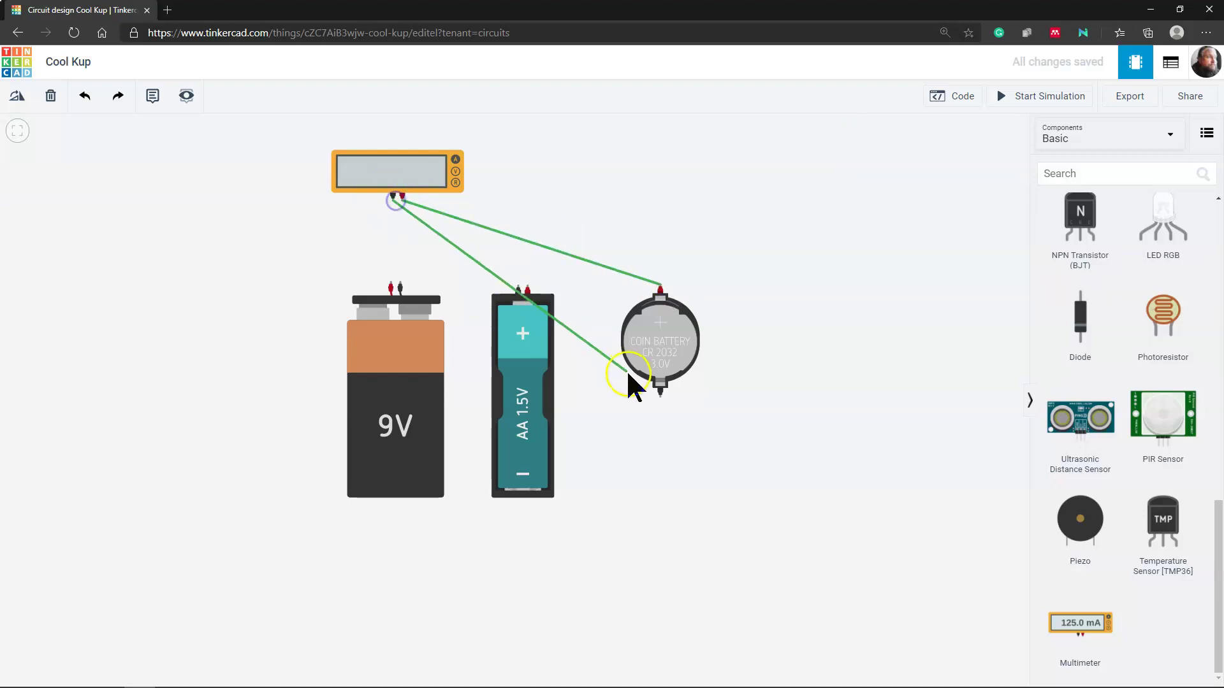
pyautogui.click(660, 396)
pyautogui.click(1042, 97)
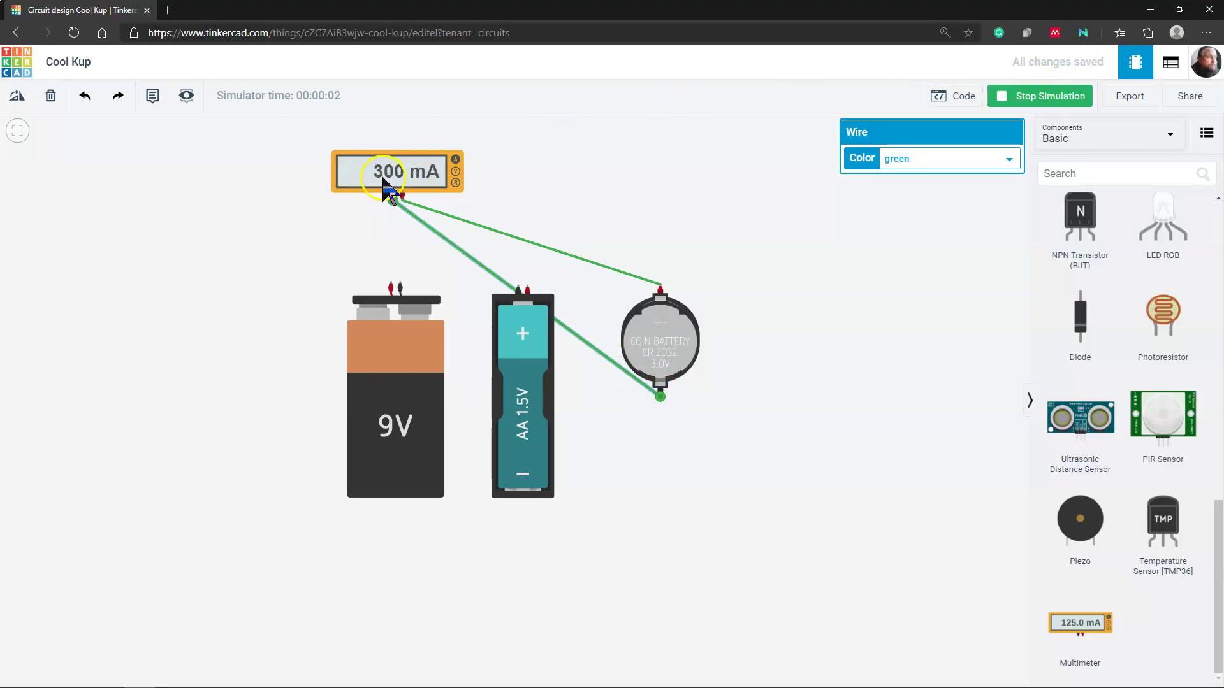
pyautogui.click(455, 172)
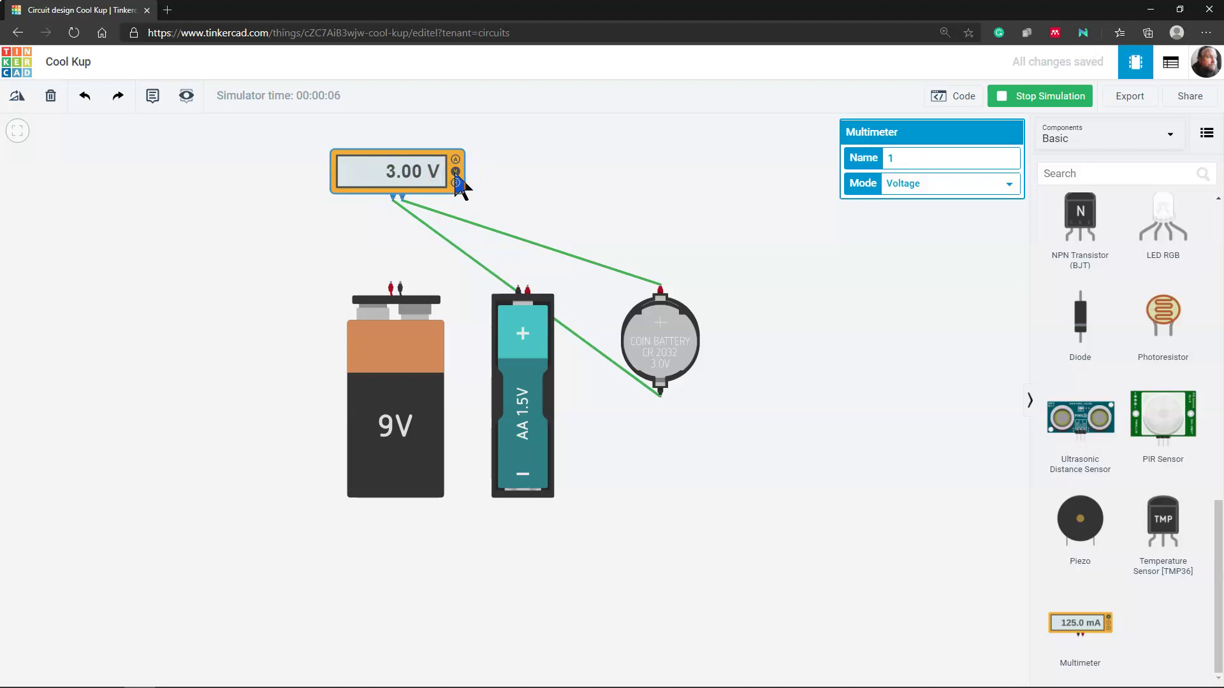
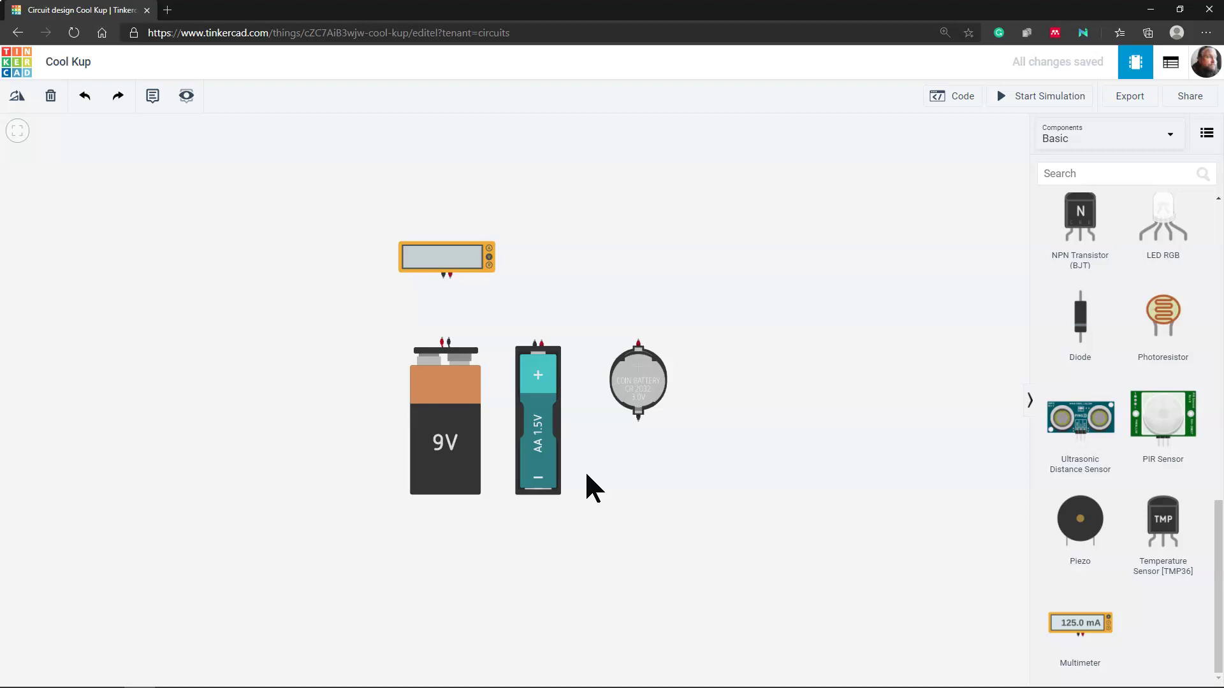
# Step: Rearrange the multimeter and the three batteries, keeping the 1.5V battery below the multimeter with free space beside it
pyautogui.moveTo(462, 249); pyautogui.dragTo(531, 177)
pyautogui.moveTo(491, 408); pyautogui.dragTo(288, 372)
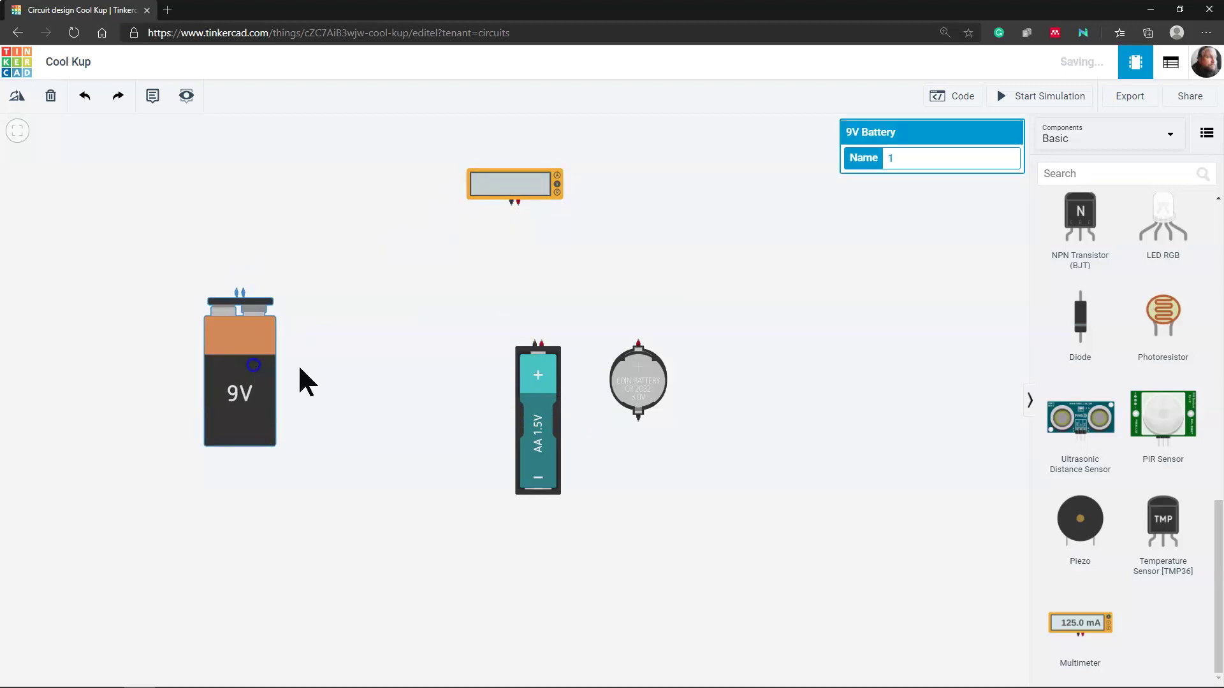
pyautogui.moveTo(636, 360); pyautogui.dragTo(331, 215)
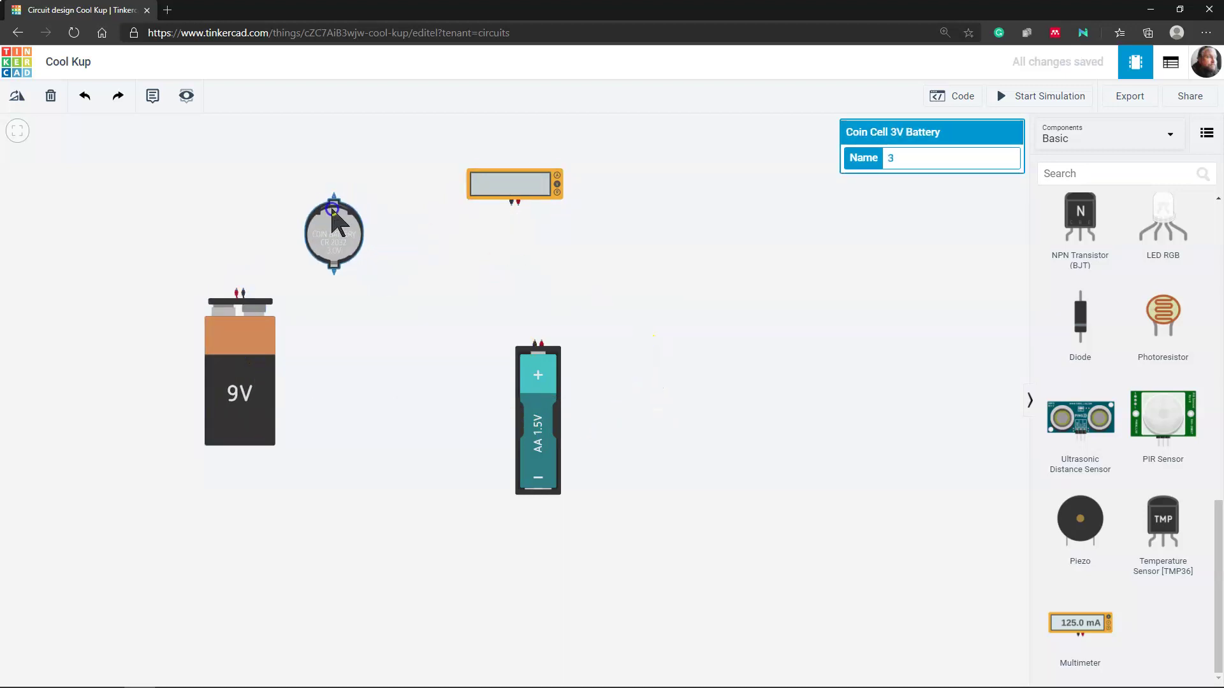
pyautogui.moveTo(526, 359); pyautogui.dragTo(471, 307)
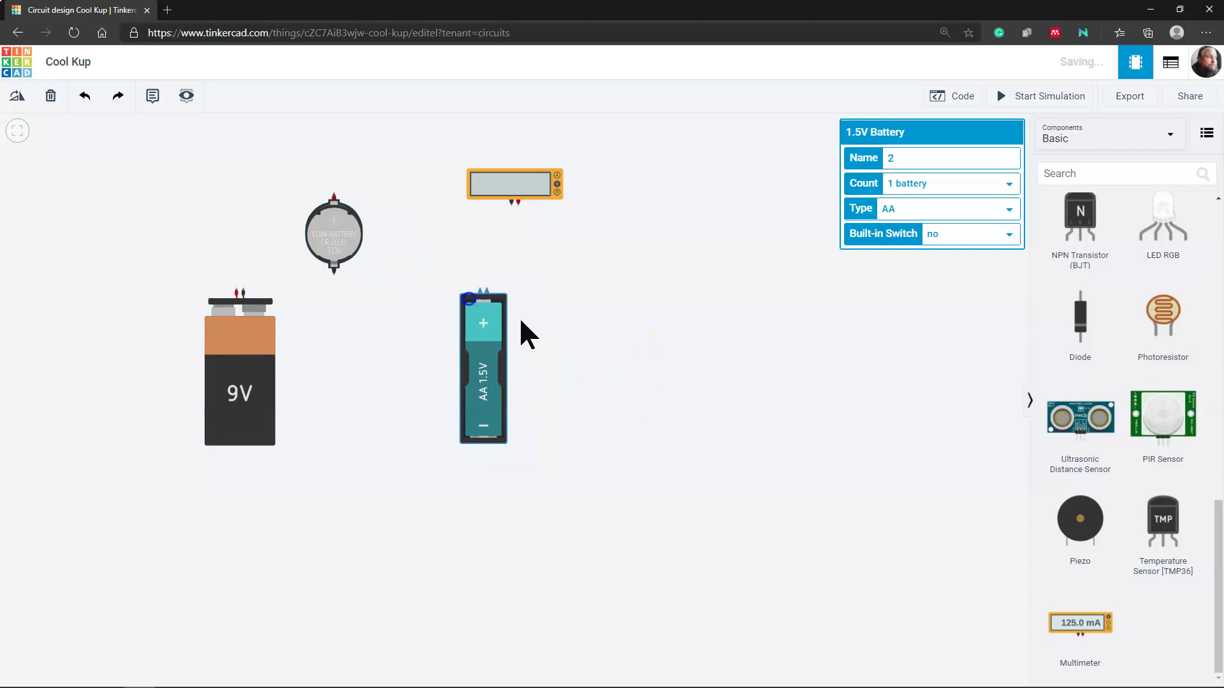
# Step: Add a second 1.5V battery to the right of the first one and nudge the first battery closer to it
pyautogui.scroll(10, 1179, 497)
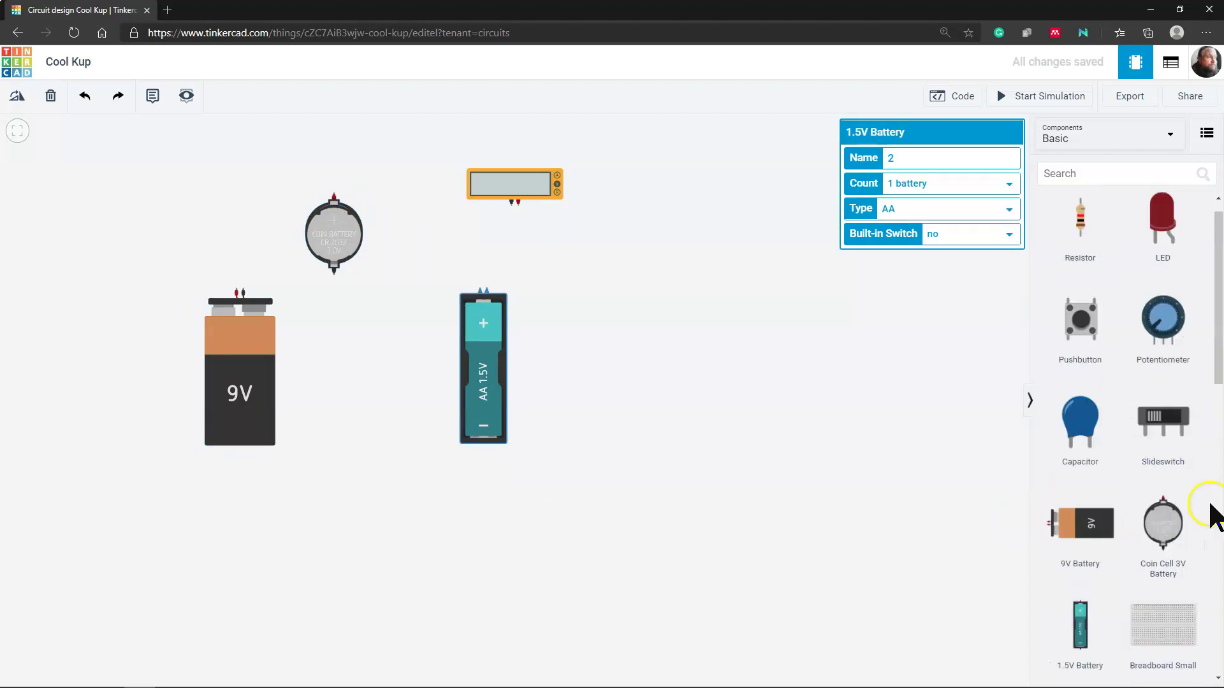
pyautogui.scroll(-6, 1166, 466)
pyautogui.scroll(-6, 1058, 490)
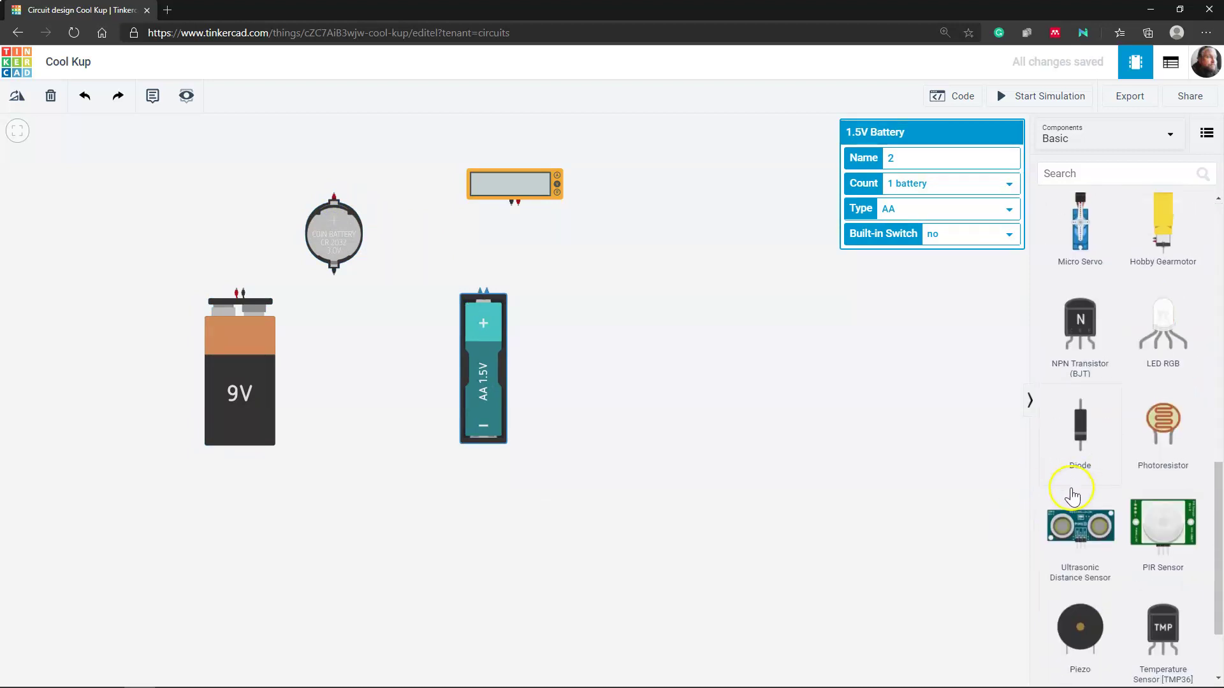
pyautogui.scroll(5, 1077, 488)
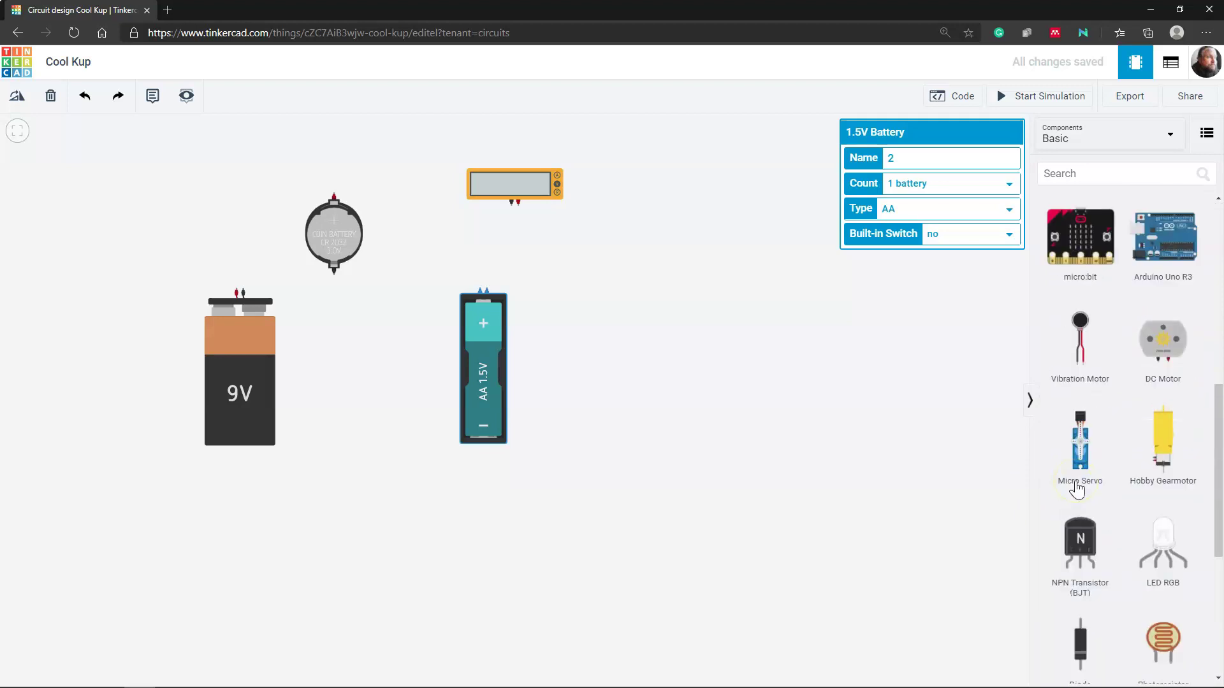
pyautogui.scroll(5, 1077, 488)
pyautogui.moveTo(1079, 478); pyautogui.dragTo(599, 291)
pyautogui.click(556, 315)
pyautogui.moveTo(500, 315); pyautogui.dragTo(508, 320)
# Step: Wire the first 1.5V battery's positive terminal to the second one's negative terminal, and move the first battery closer to the second
pyautogui.click(702, 316)
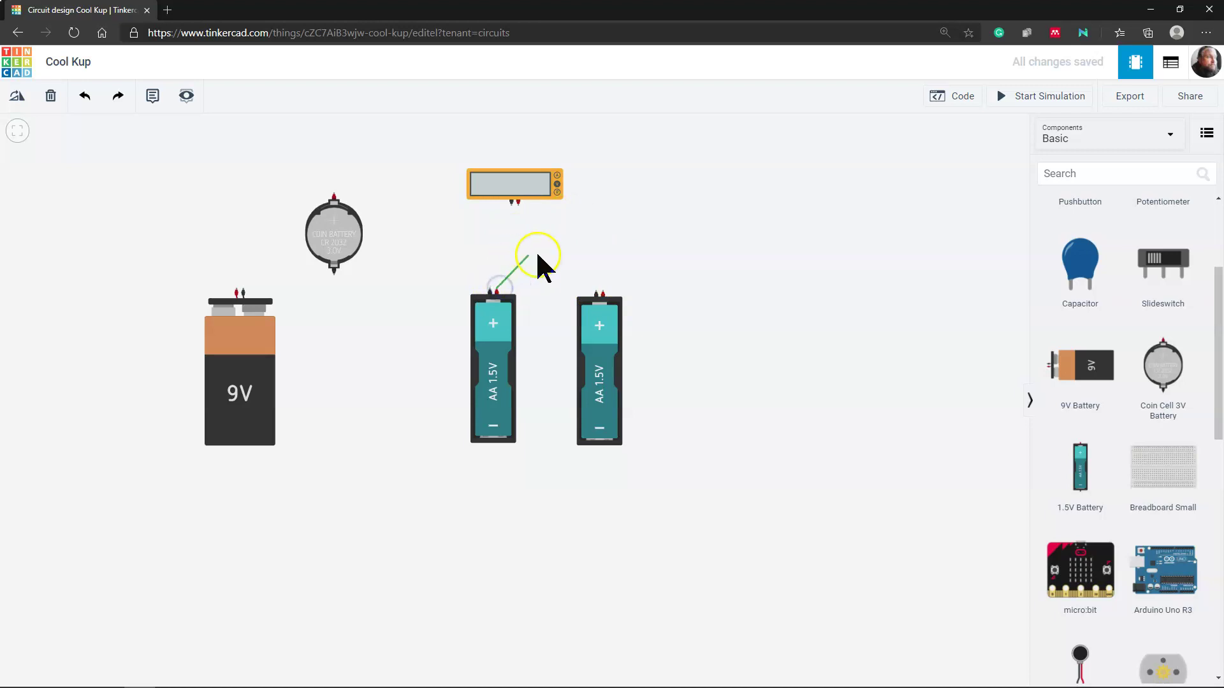
pyautogui.click(597, 294)
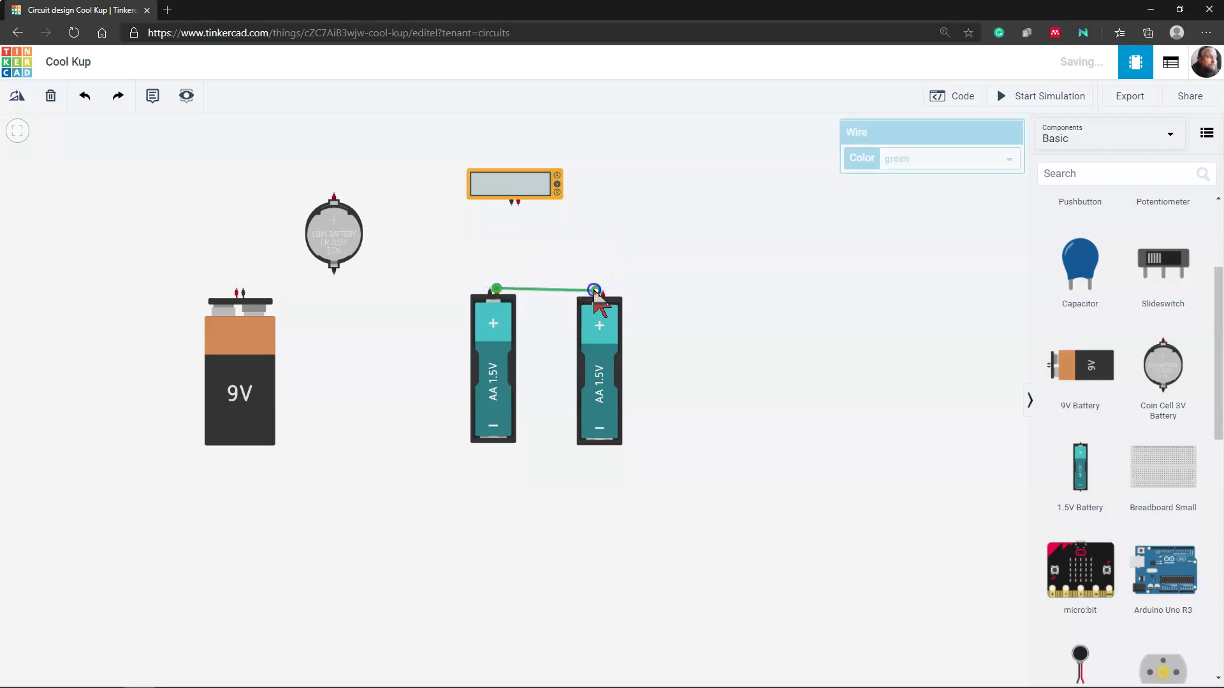
pyautogui.click(713, 333)
pyautogui.moveTo(488, 365); pyautogui.dragTo(508, 375)
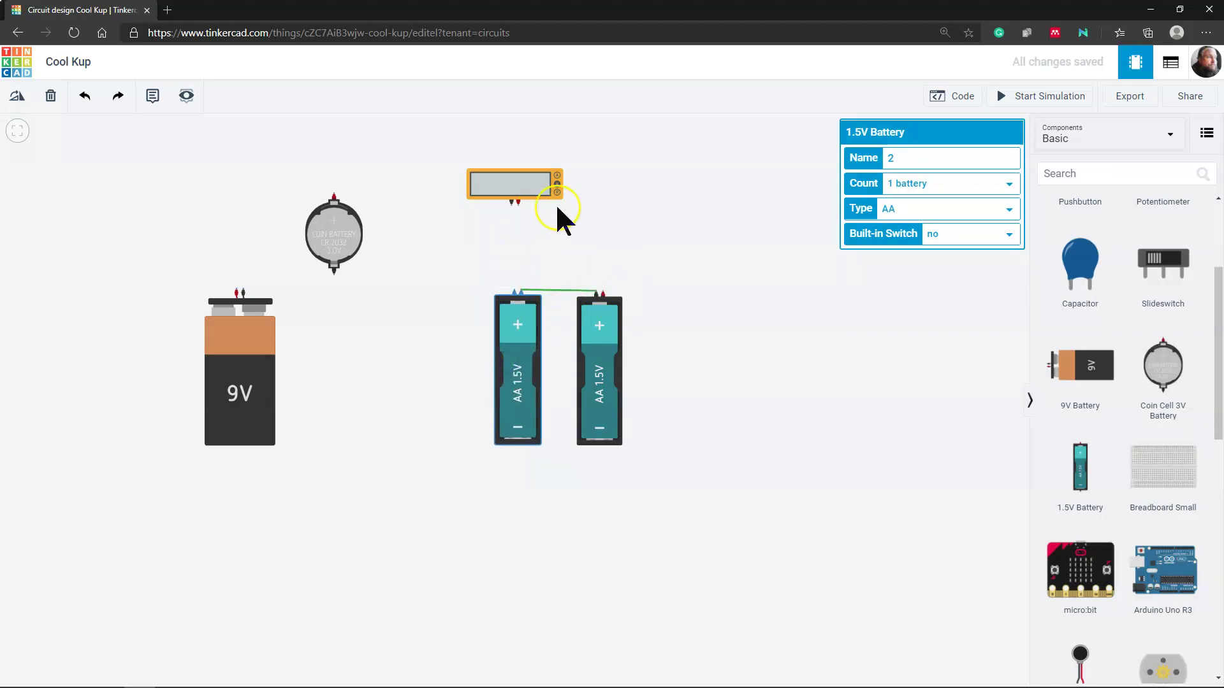
pyautogui.click(476, 311)
# Step: Wire the multimeter's negative probe to the first 1.5V battery's negative terminal and its positive probe to the second battery's positive terminal
pyautogui.click(518, 208)
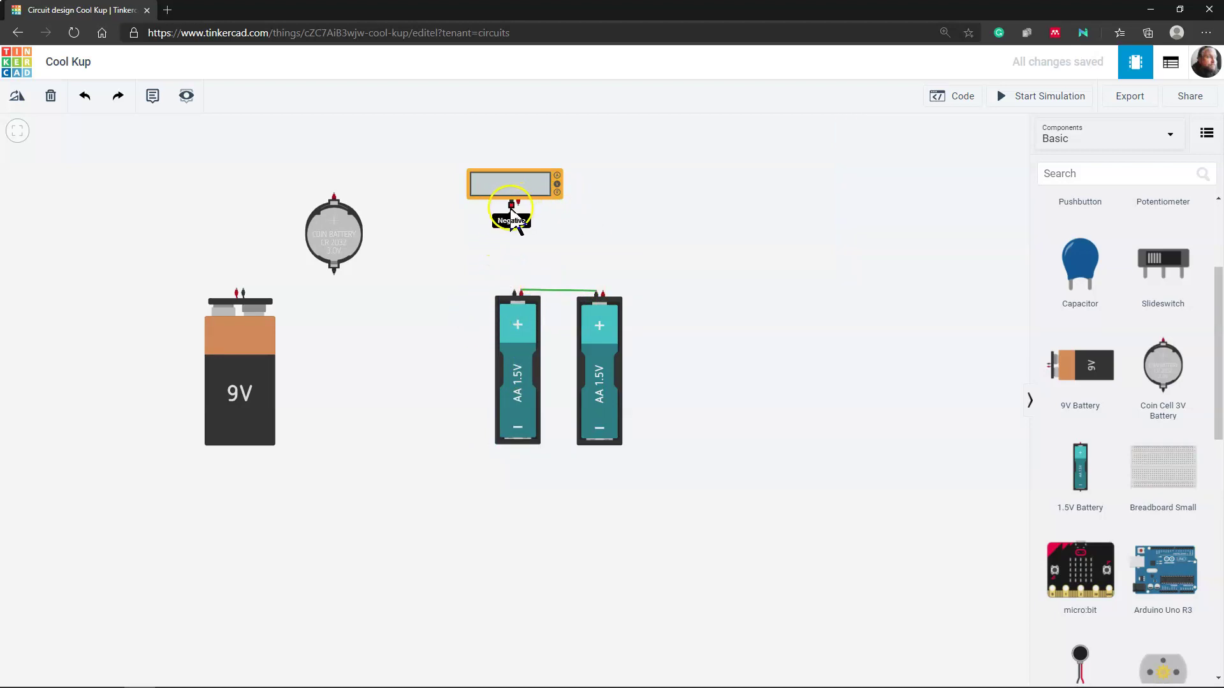
pyautogui.click(515, 294)
pyautogui.click(516, 294)
pyautogui.click(603, 292)
pyautogui.click(518, 205)
pyautogui.click(720, 246)
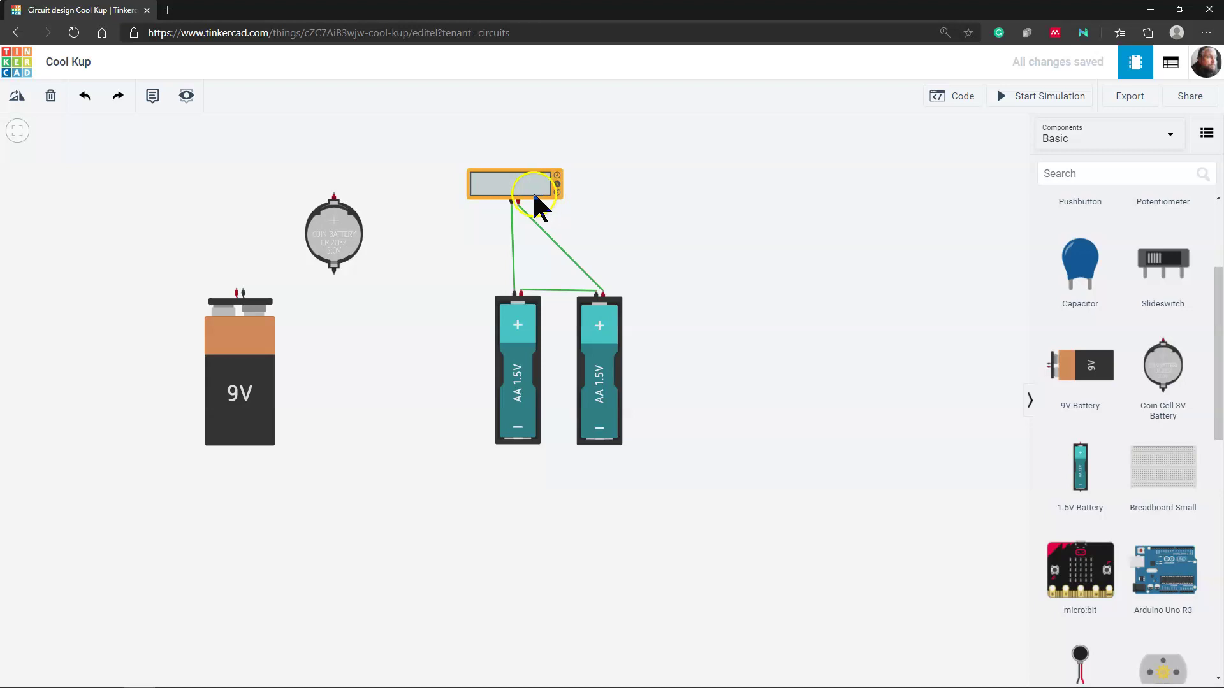
# Step: Simulate the two 1.5V batteries in series to read their voltage, and switch the multimeter to Amperage to read the current before stopping
pyautogui.click(1021, 98)
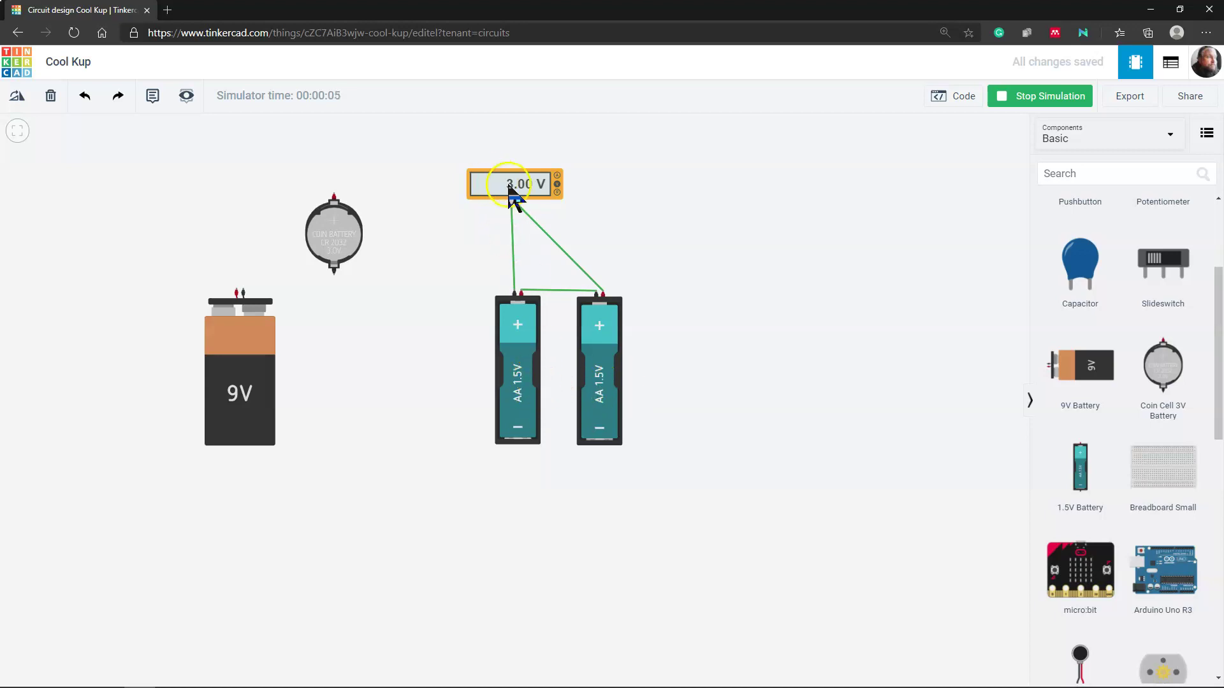
pyautogui.click(559, 183)
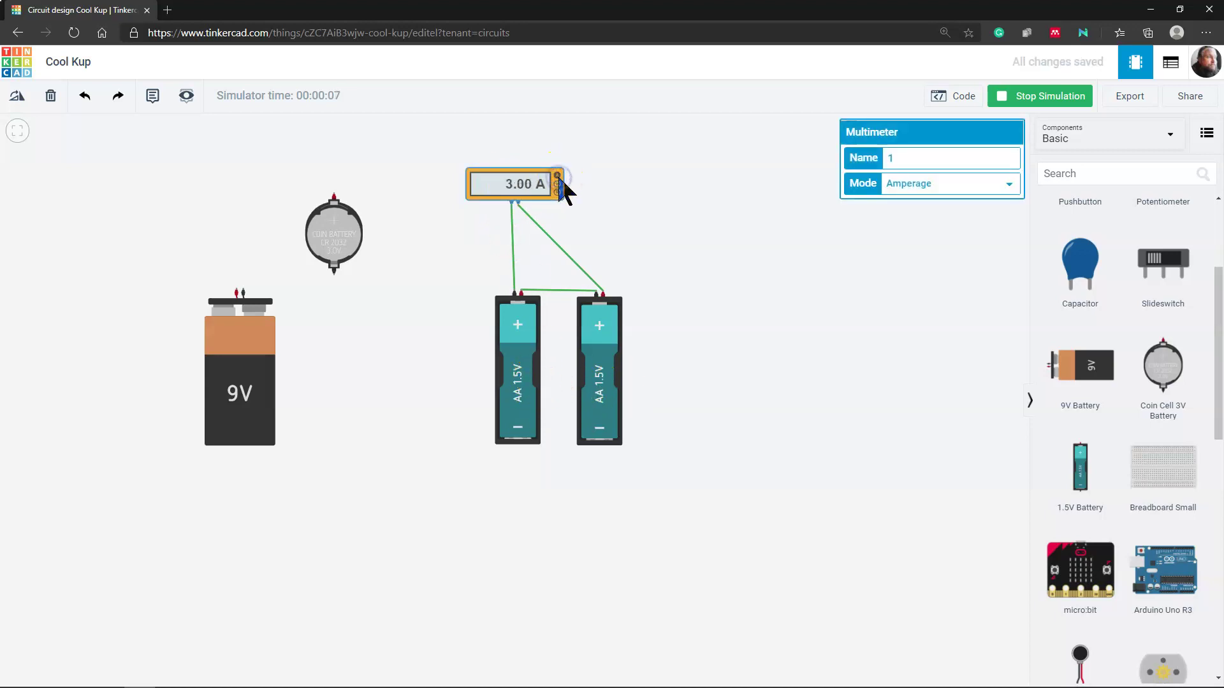
pyautogui.click(528, 218)
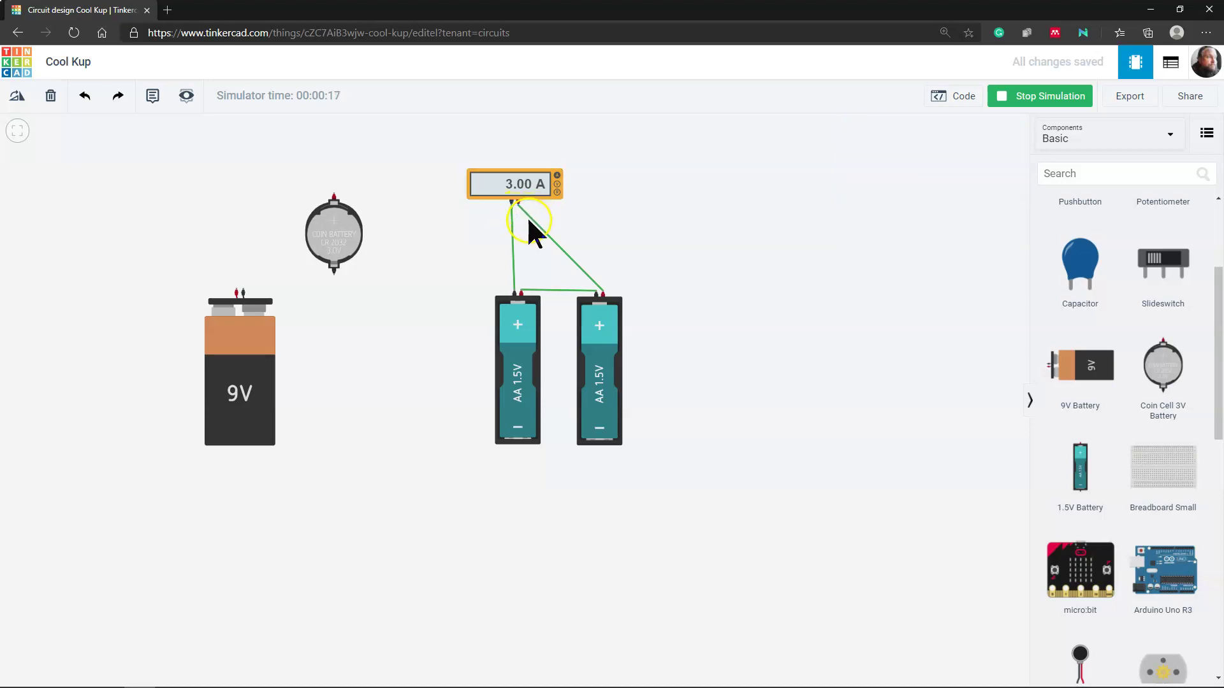
pyautogui.click(1058, 100)
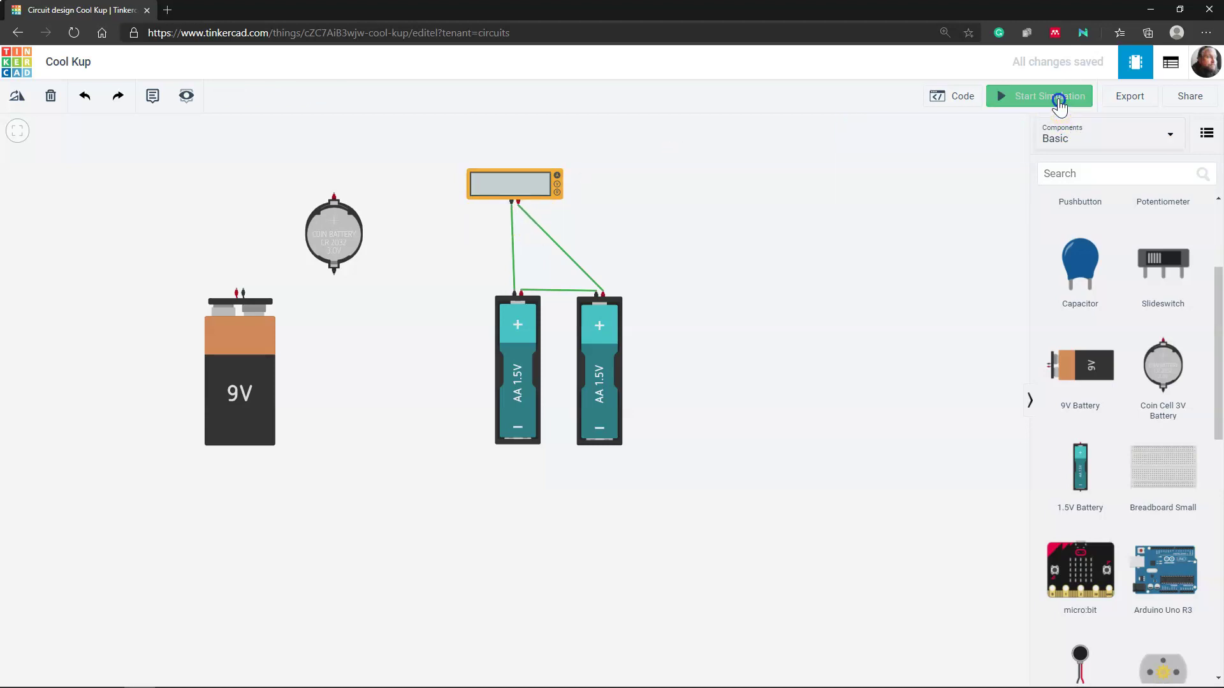
# Step: Delete the wire between the two 1.5V batteries and both wires leading to the multimeter
pyautogui.click(586, 278)
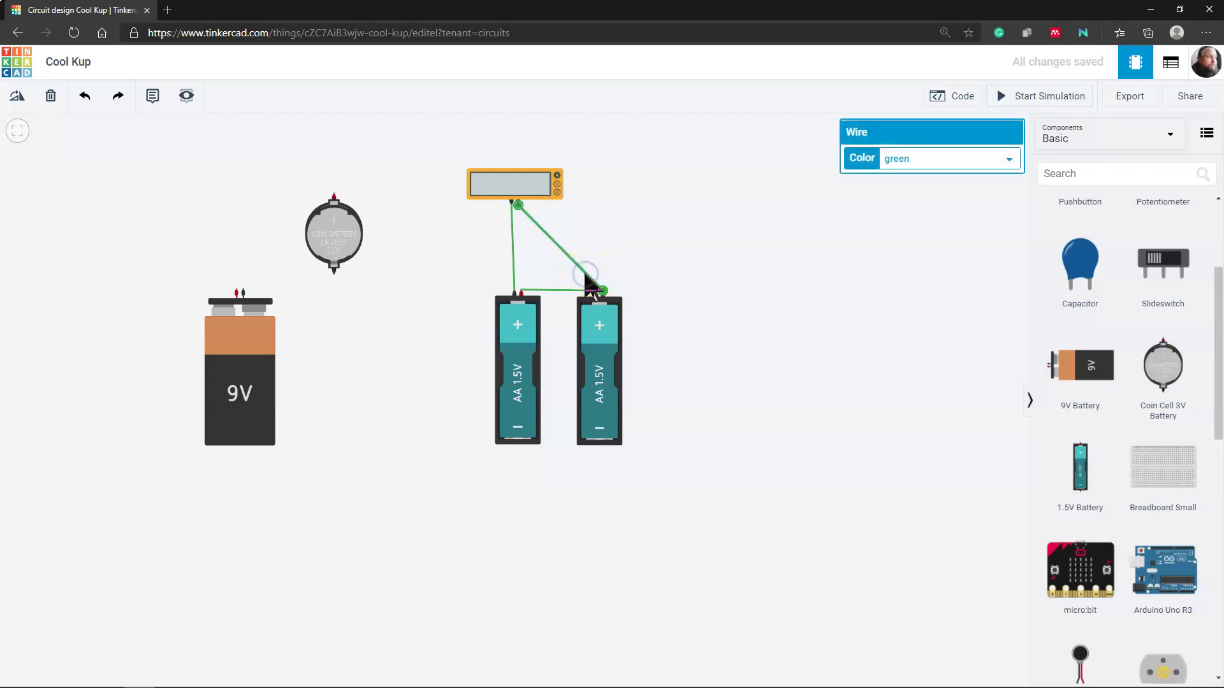
pyautogui.press('Delete')
pyautogui.click(560, 288)
pyautogui.press('Delete')
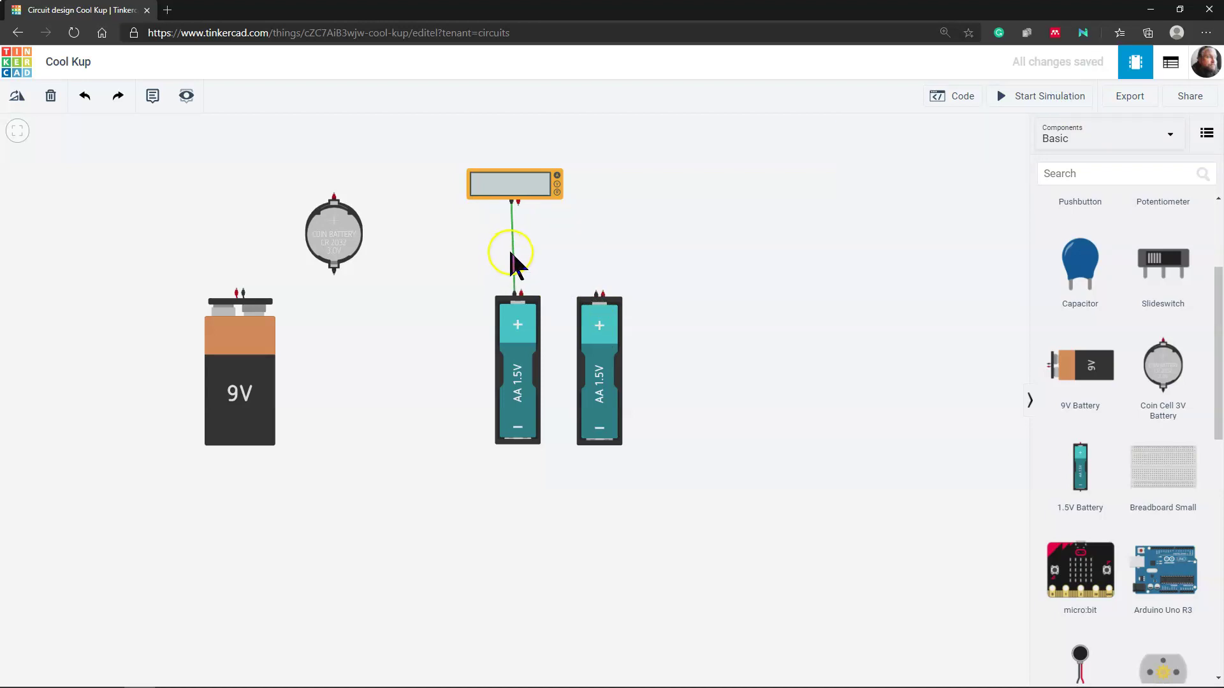
pyautogui.click(513, 256)
pyautogui.press('Delete')
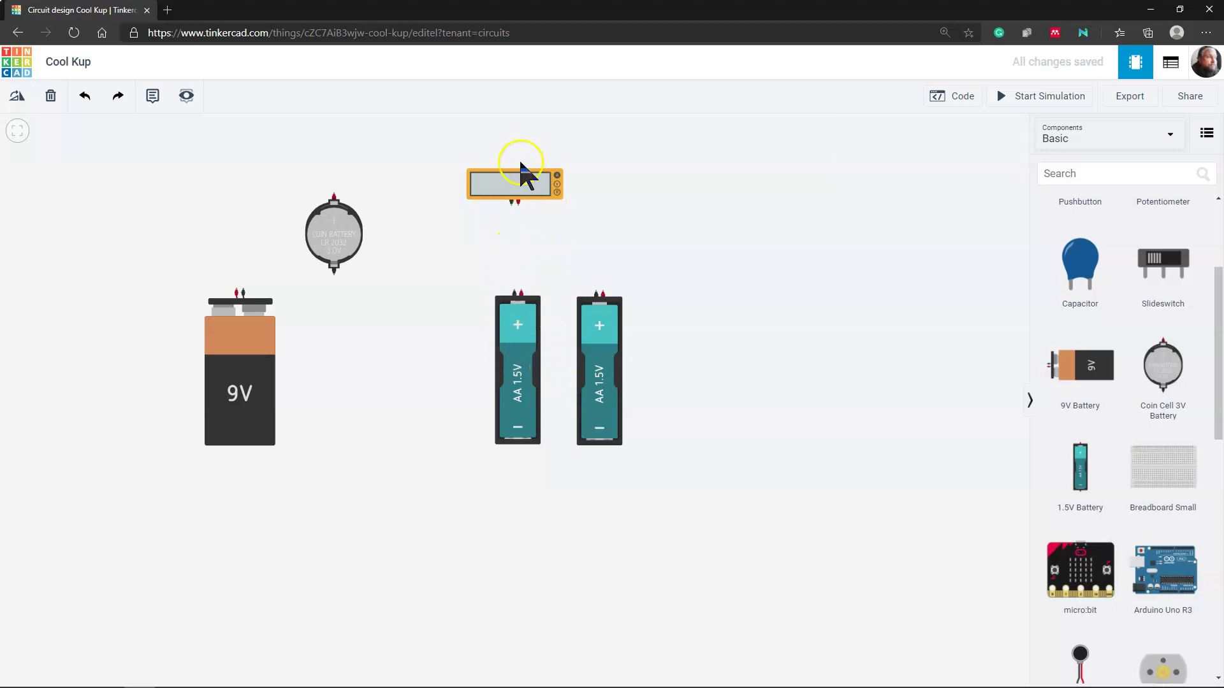
# Step: Delete the coin cell, 9V battery and second 1.5V battery, and place the multimeter above the remaining 1.5V battery on the workspace's left side
pyautogui.click(518, 178)
pyautogui.moveTo(522, 182); pyautogui.dragTo(229, 156)
pyautogui.click(338, 239)
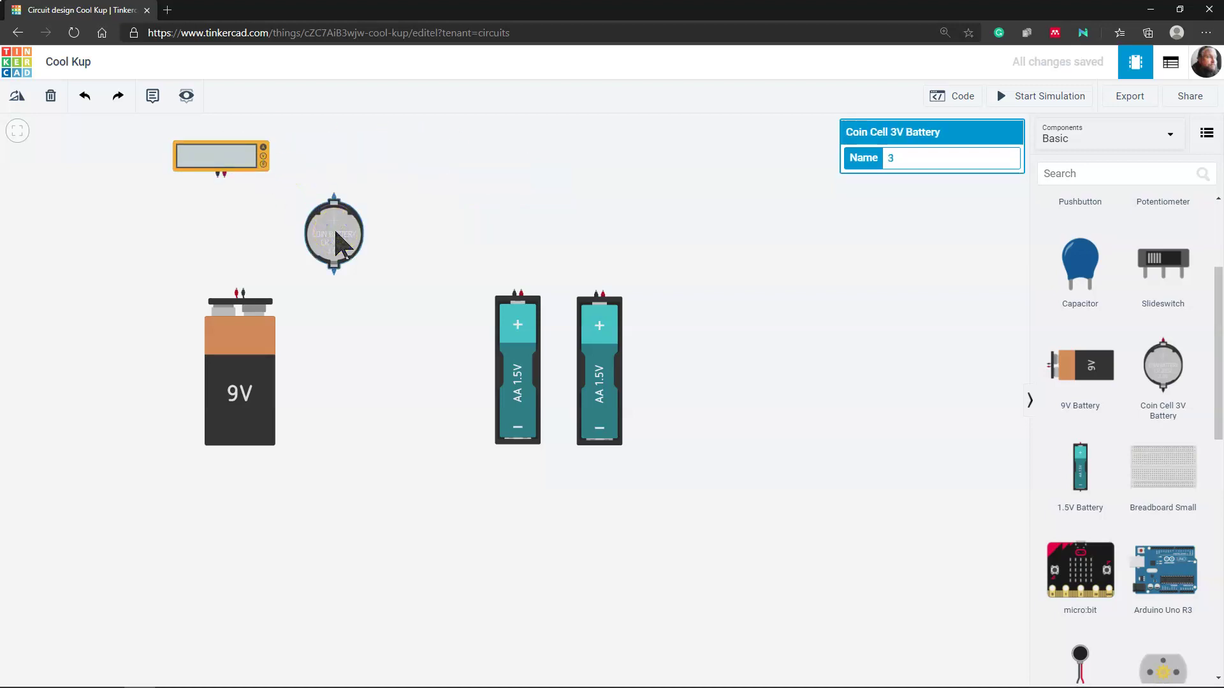
pyautogui.press('Delete')
pyautogui.click(243, 374)
pyautogui.press('Delete')
pyautogui.click(557, 360)
pyautogui.click(592, 348)
pyautogui.press('Delete')
pyautogui.moveTo(517, 368); pyautogui.dragTo(220, 369)
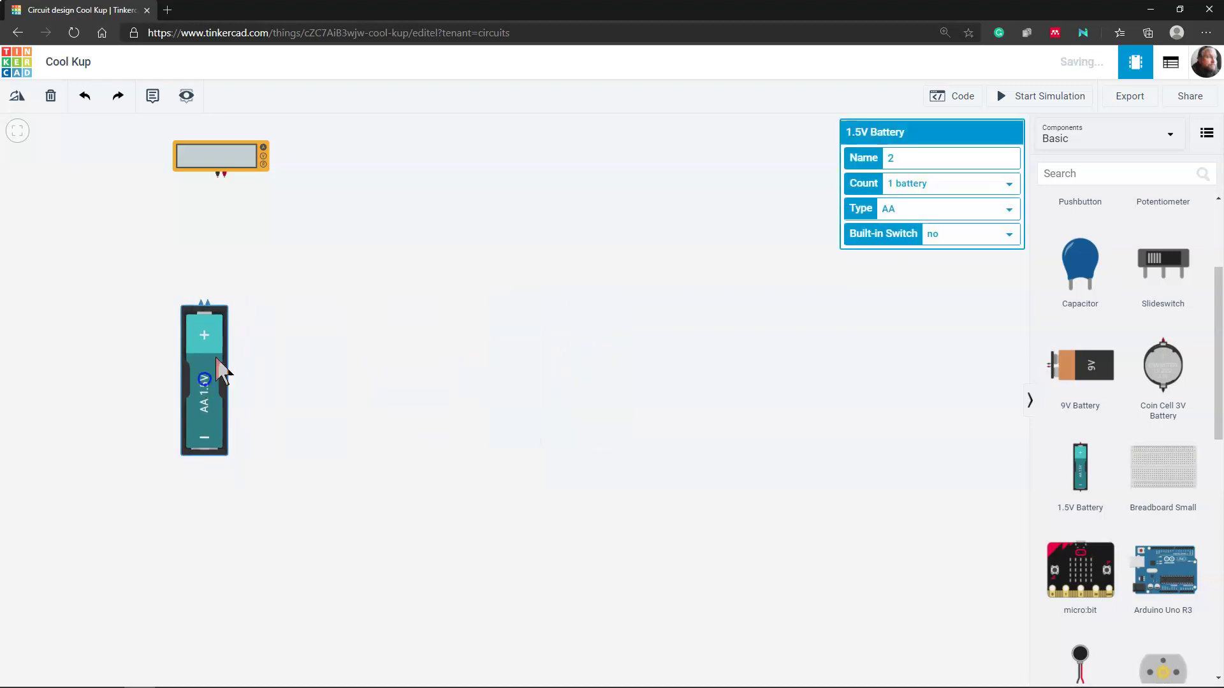
pyautogui.moveTo(213, 158); pyautogui.dragTo(198, 155)
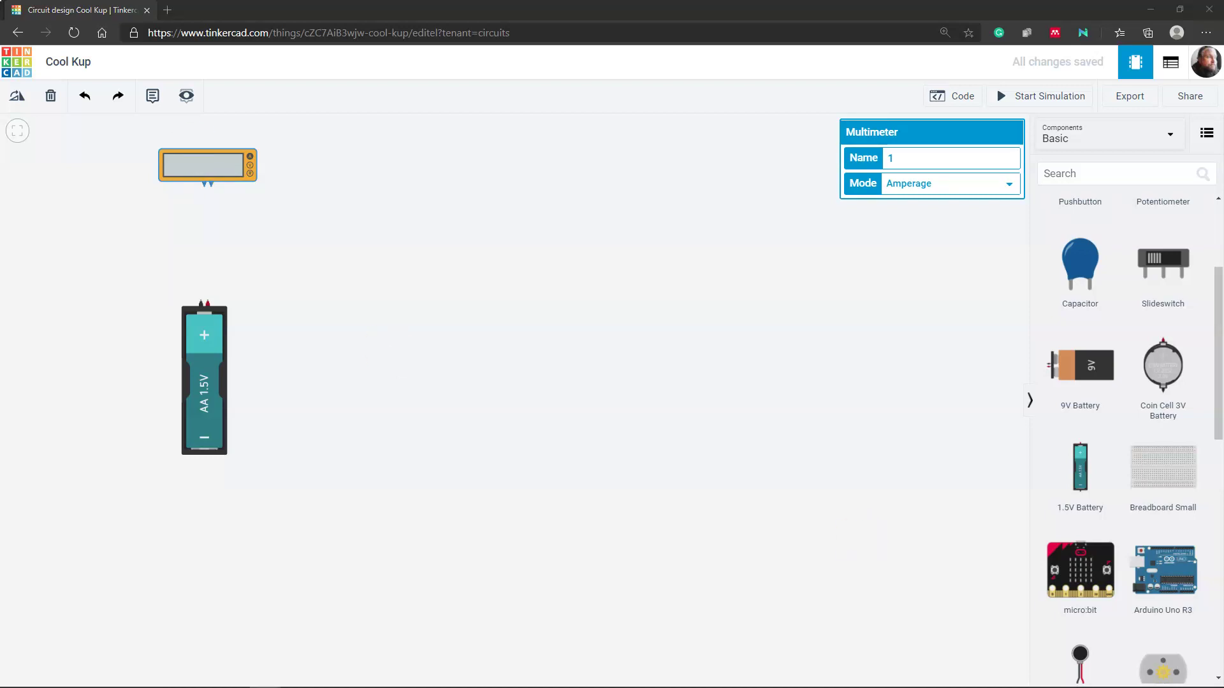
# Step: Switch to Tutorial.pdf in Adobe Acrobat Reader and go back to the Circuit Knowledge page to examine the power supply section
pyautogui.hotkey('alt', 'Tab')
pyautogui.moveTo(773, 183); pyautogui.dragTo(597, 58)
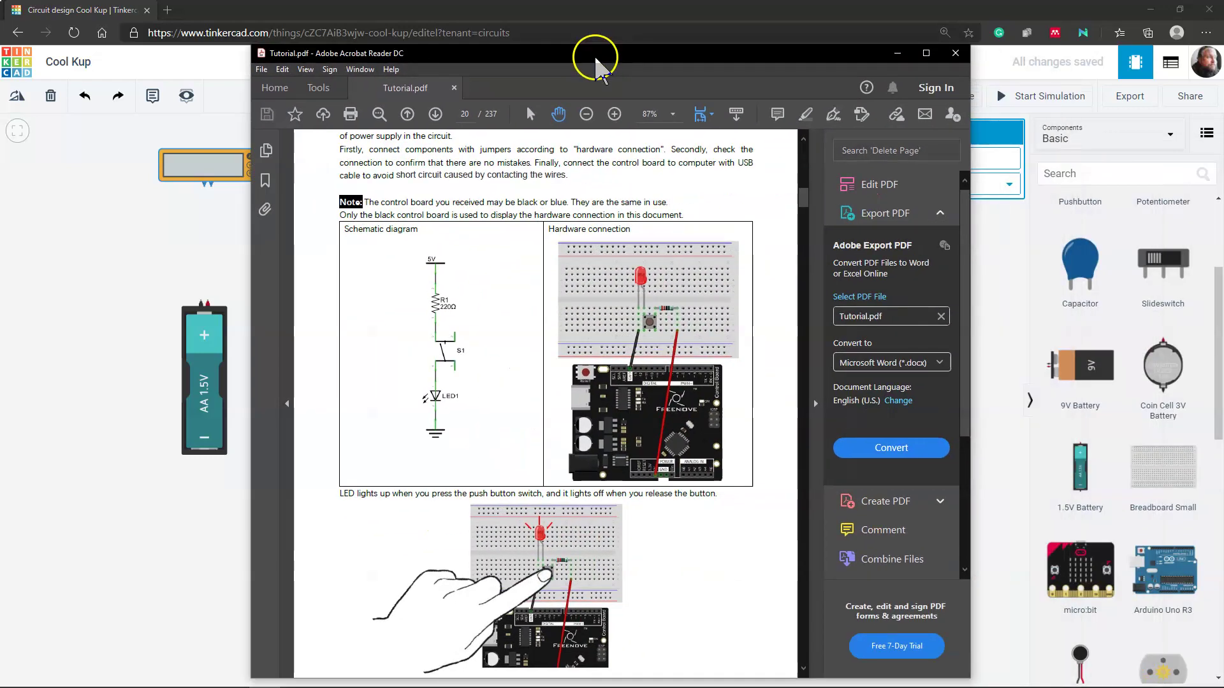
pyautogui.scroll(10, 543, 394)
pyautogui.scroll(10, 543, 394)
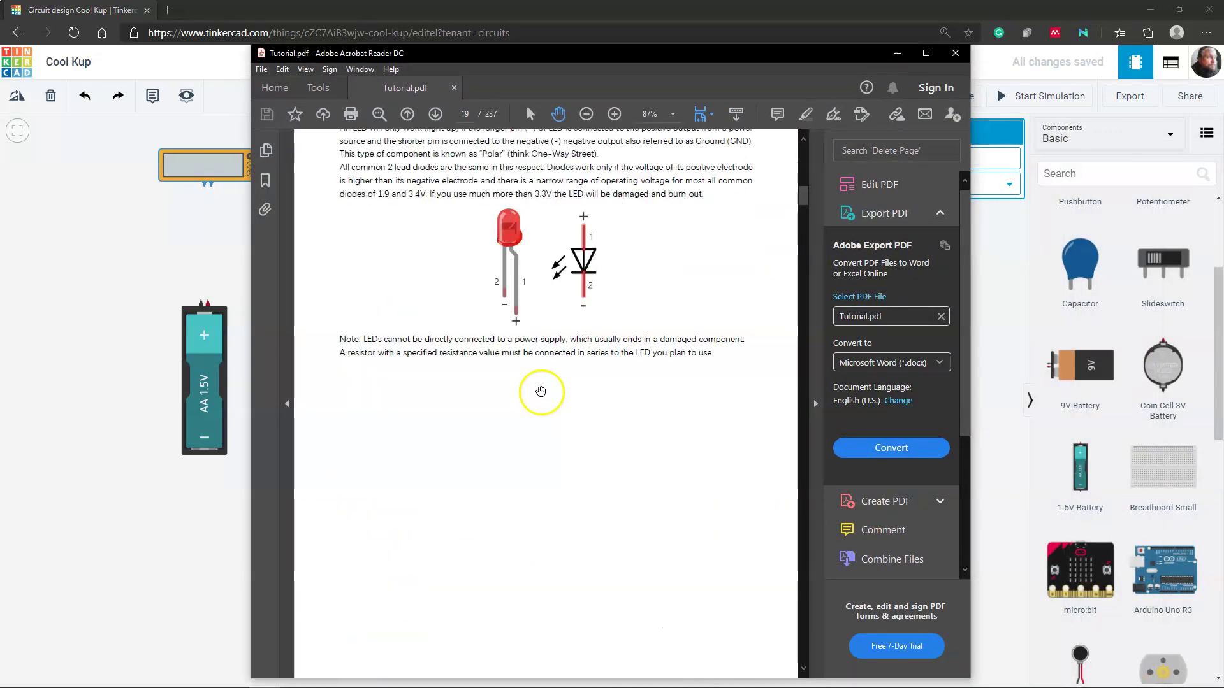
pyautogui.scroll(10, 538, 381)
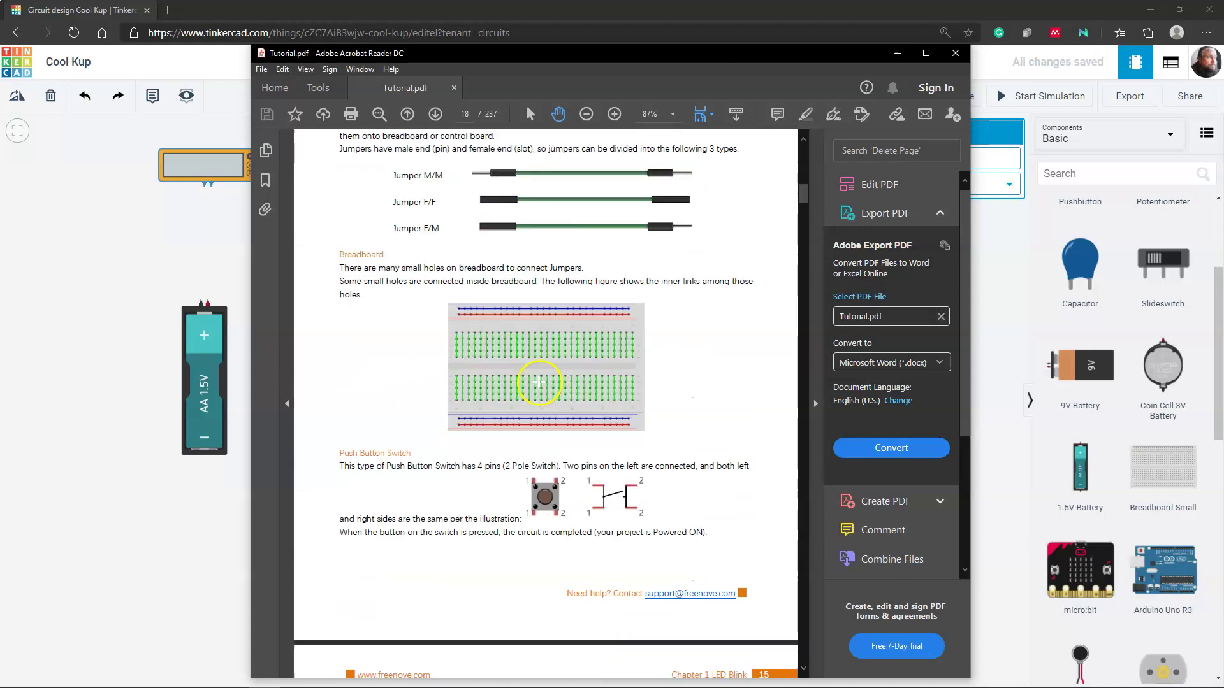
pyautogui.scroll(10, 539, 380)
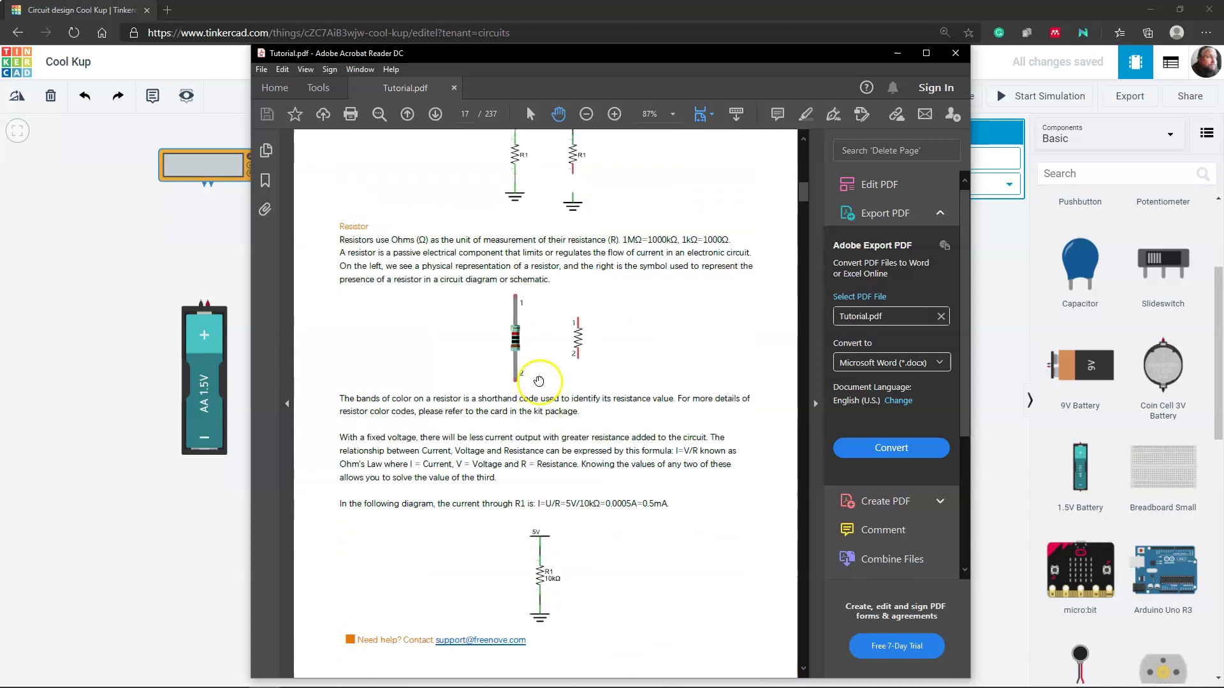
pyautogui.scroll(15, 539, 382)
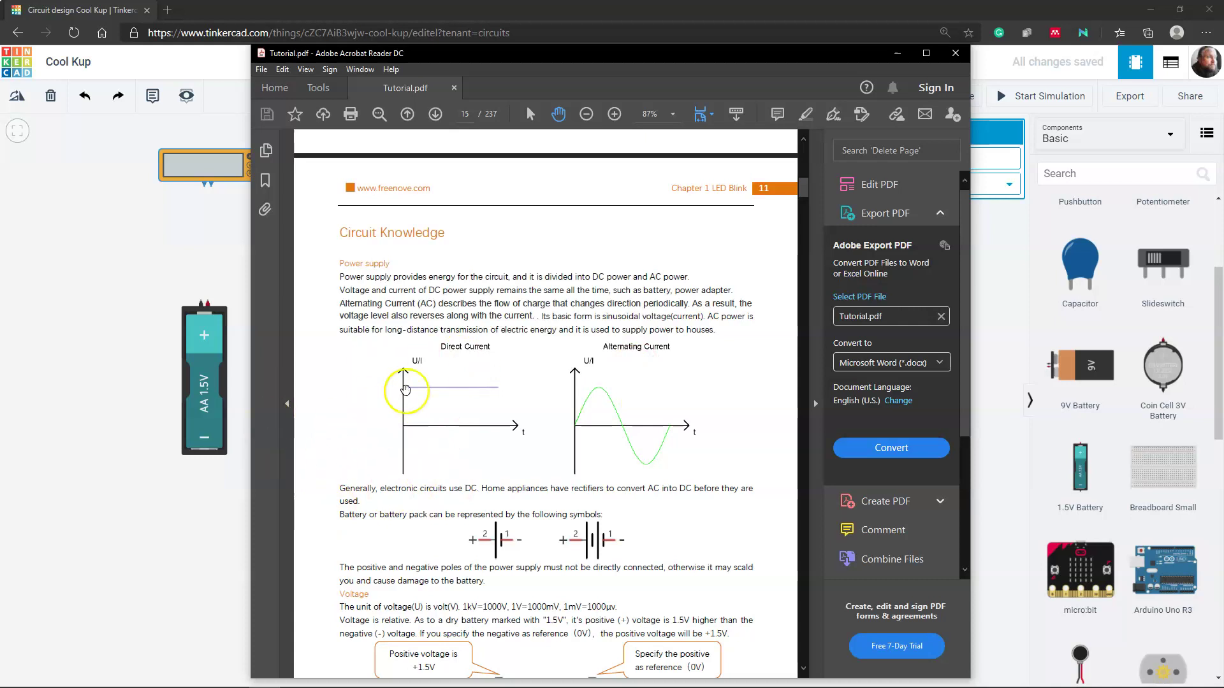
# Step: Read the Circuit Knowledge sections on power supply, voltage, series-connected batteries, current, resistors and Ohm's Law in Tutorial.pdf
pyautogui.scroll(-1, 439, 400)
pyautogui.scroll(-5, 439, 399)
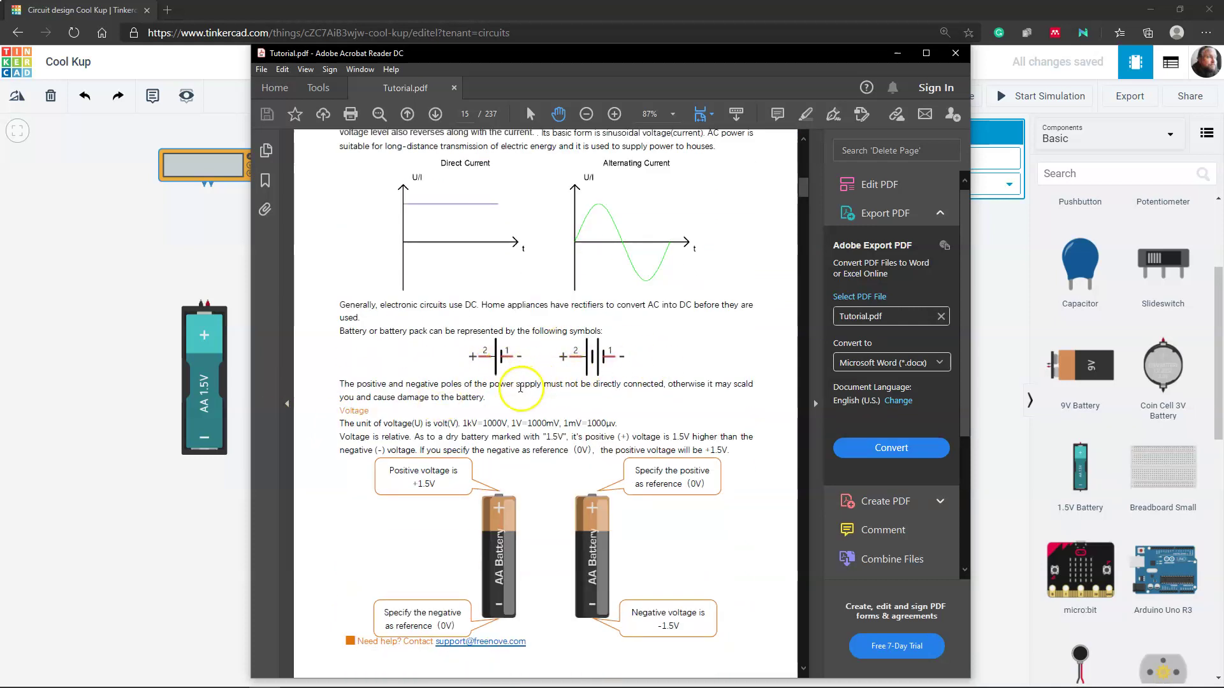
pyautogui.scroll(-6, 589, 367)
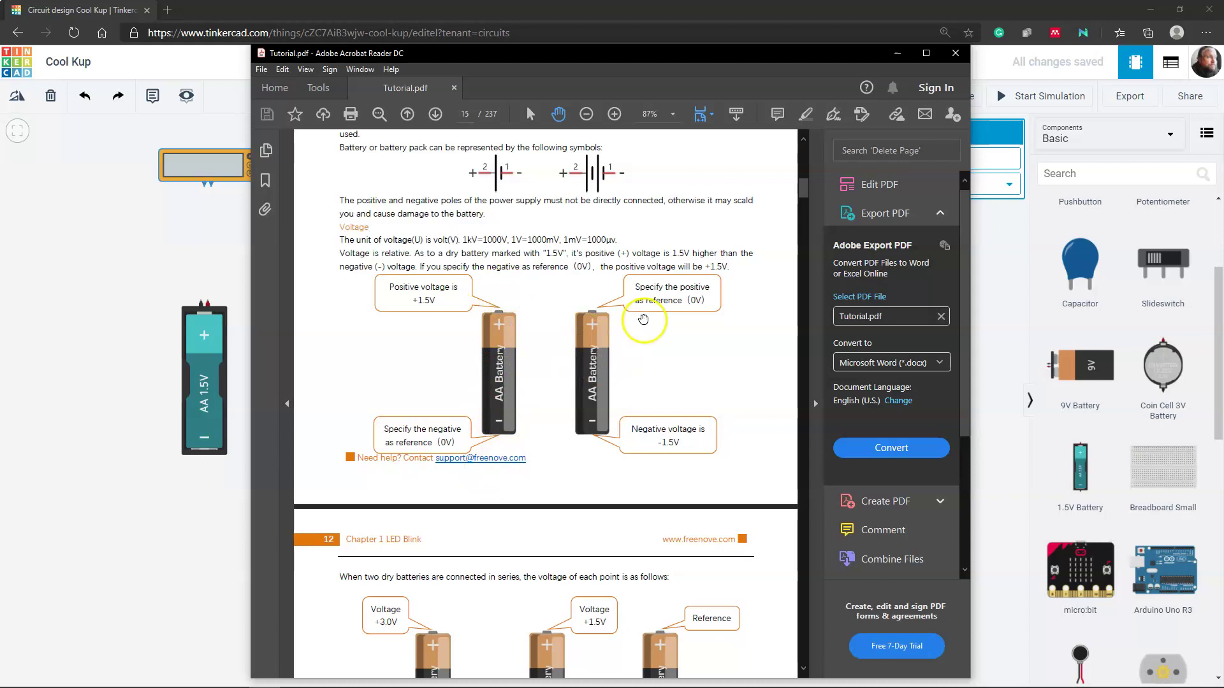
pyautogui.scroll(-9, 629, 392)
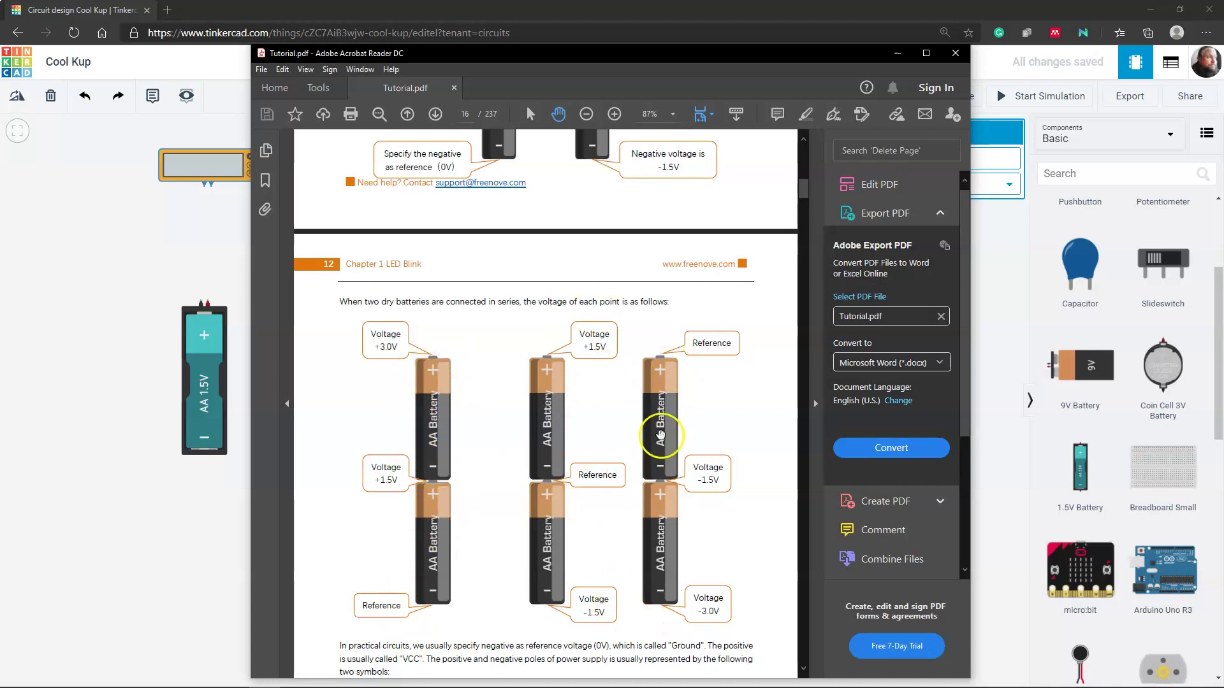
pyautogui.scroll(-5, 763, 445)
pyautogui.scroll(-5, 762, 445)
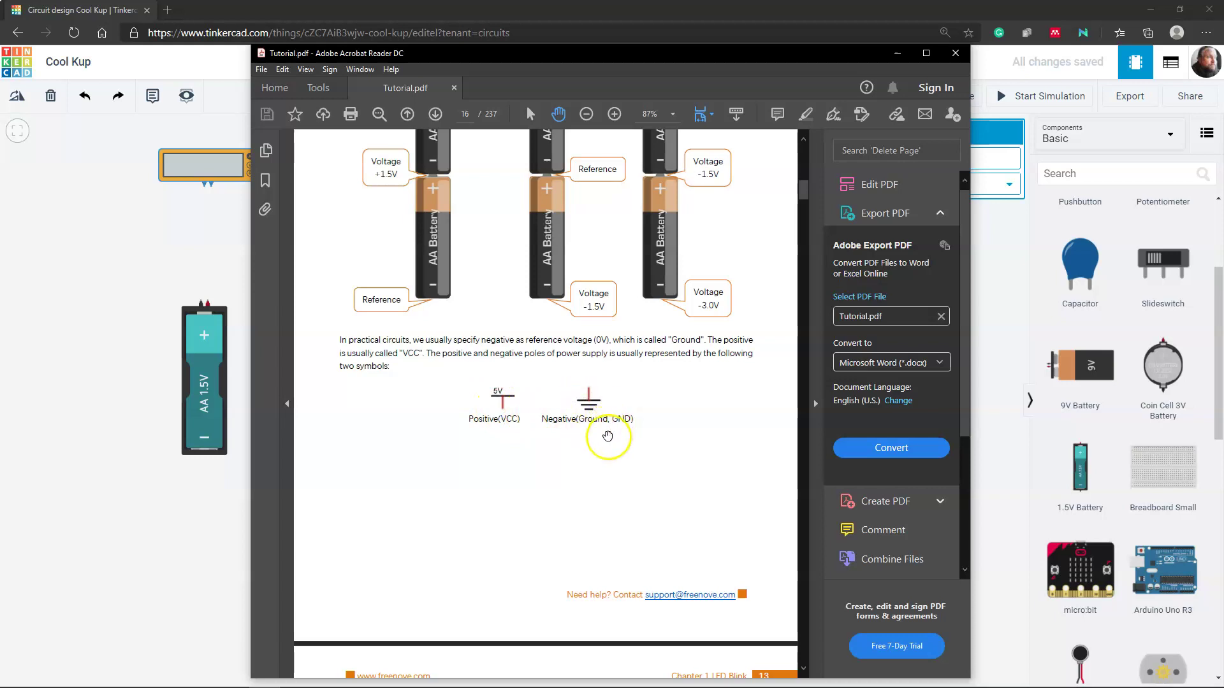
pyautogui.scroll(-10, 623, 477)
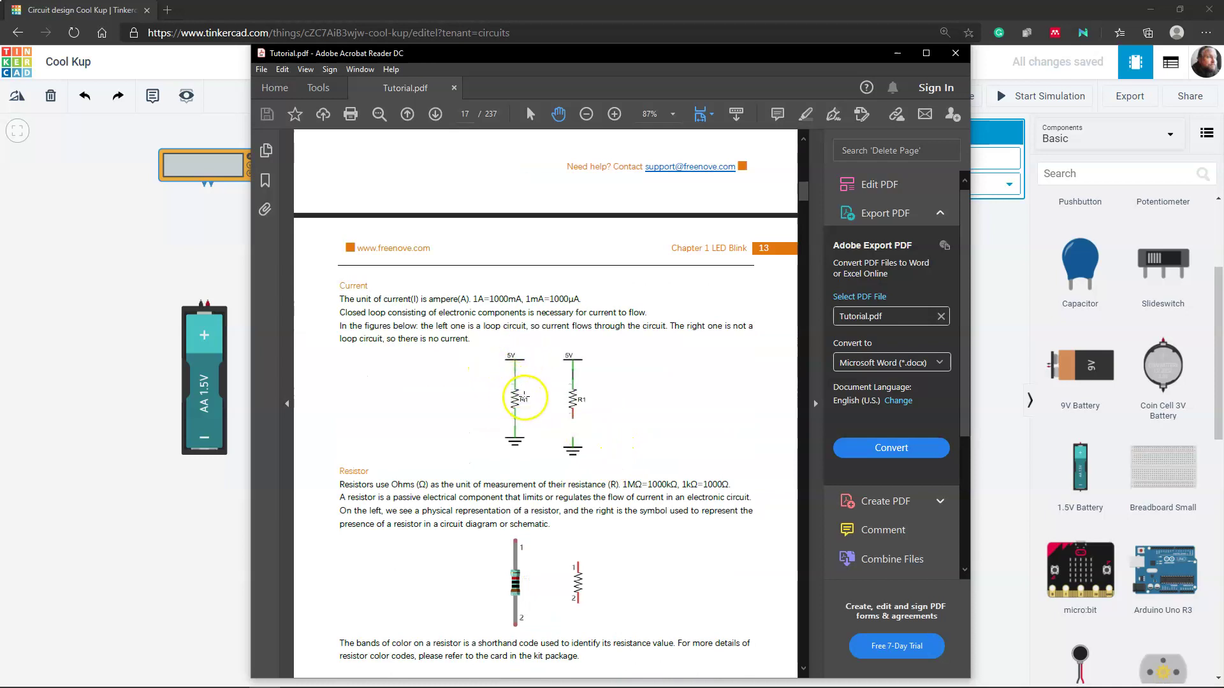
pyautogui.scroll(-2, 516, 446)
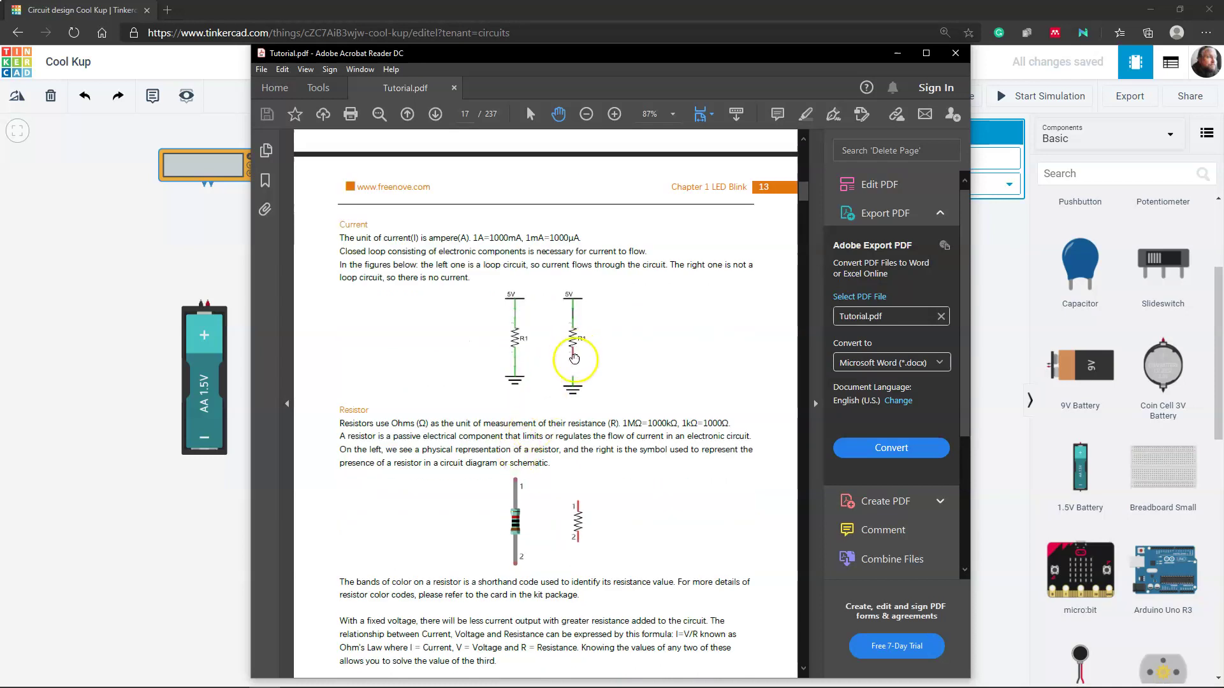
pyautogui.scroll(-3, 596, 395)
pyautogui.scroll(-1, 599, 399)
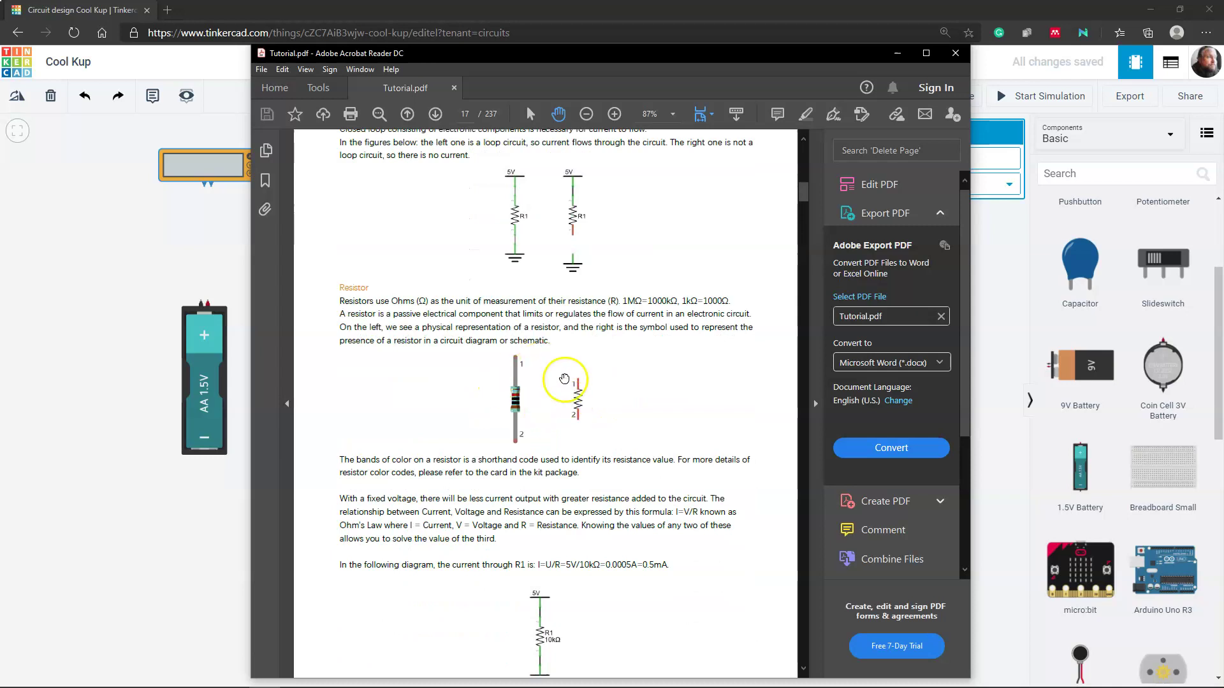
pyautogui.scroll(-12, 489, 384)
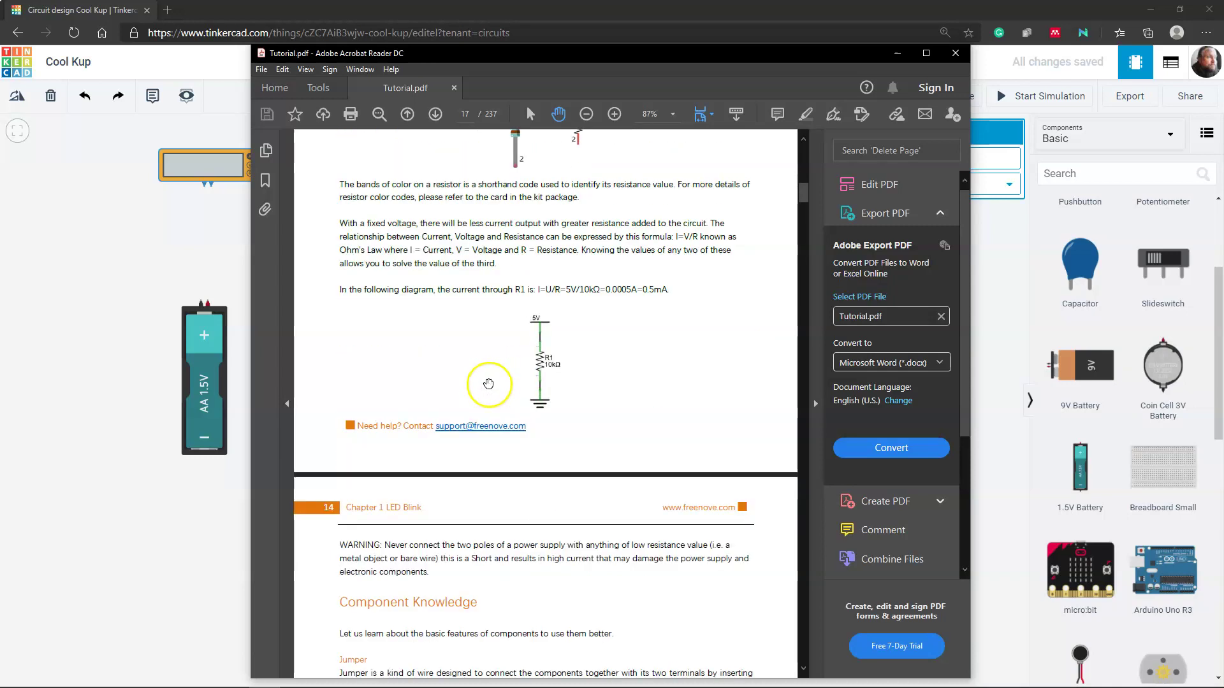
# Step: Examine the Component Knowledge sections on jumpers, breadboard, push button switch and LED, and the schematic and hardware connection of the push-button LED circuit
pyautogui.scroll(-9, 488, 384)
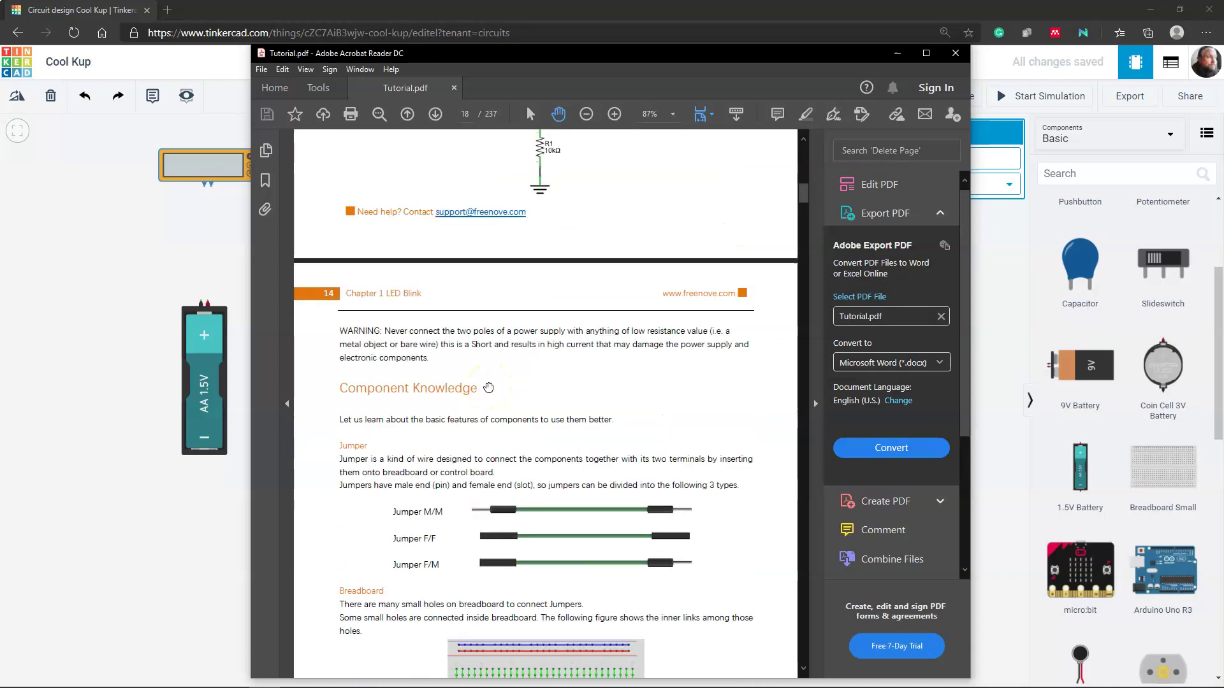
pyautogui.scroll(-4, 529, 364)
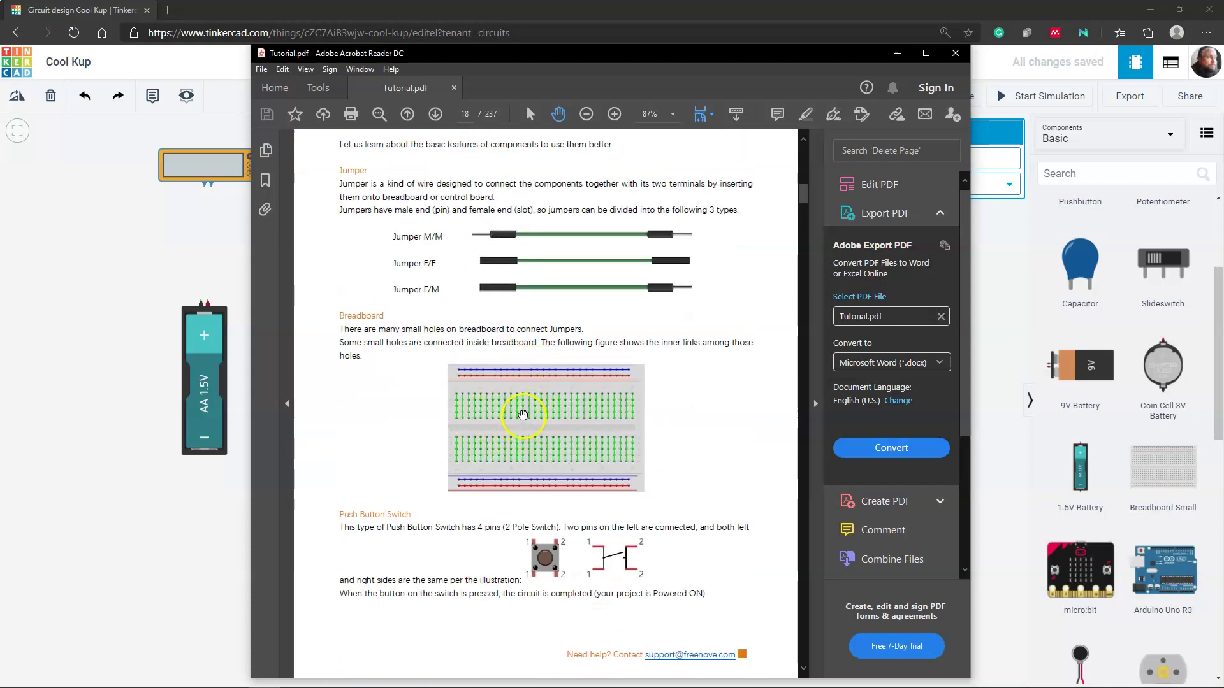
pyautogui.scroll(-4, 531, 392)
pyautogui.scroll(-13, 590, 438)
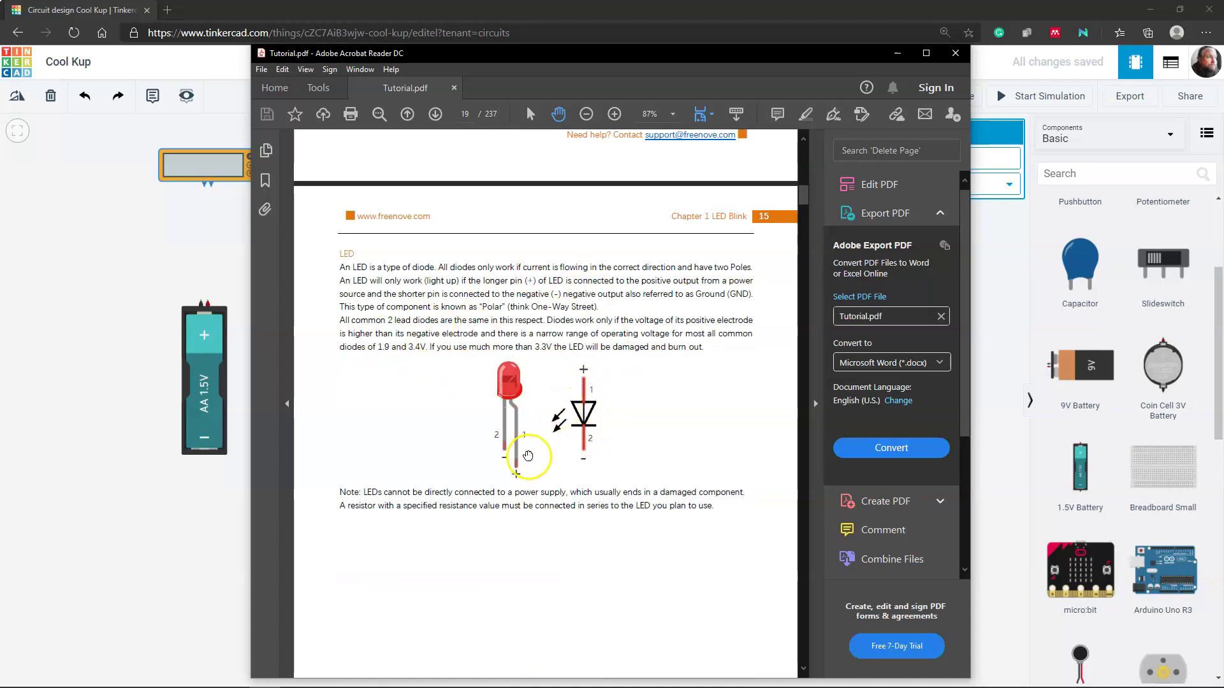
pyautogui.scroll(-20, 533, 422)
pyautogui.scroll(-5, 531, 410)
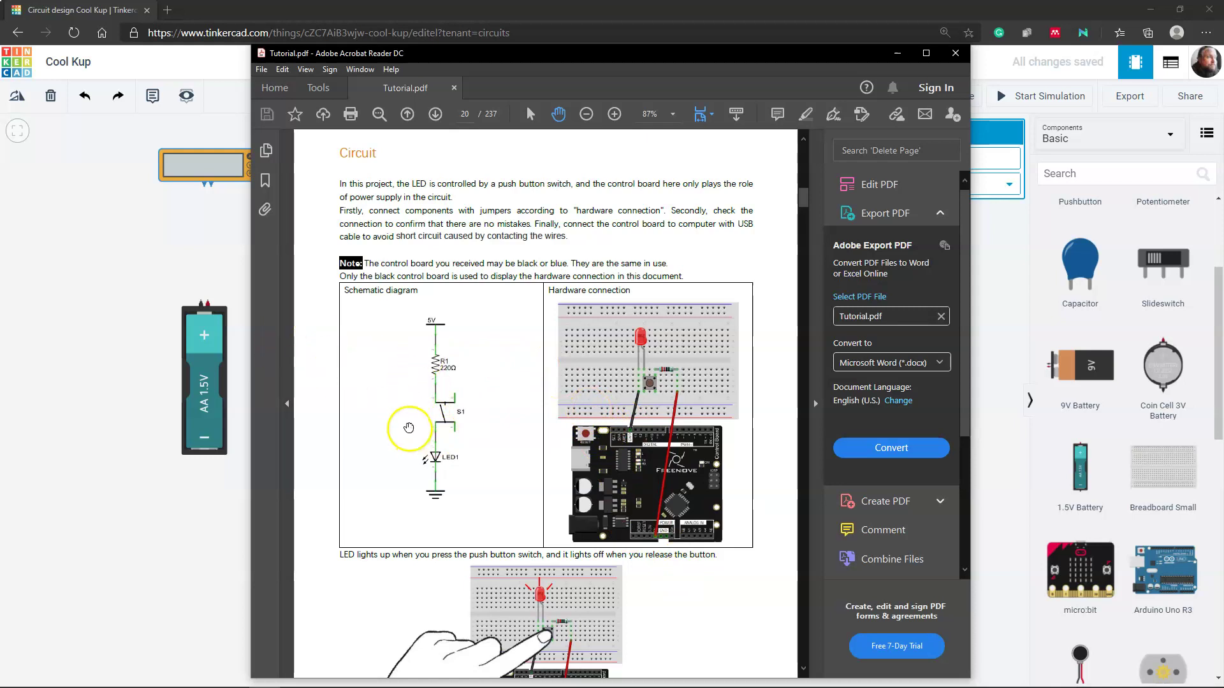
pyautogui.scroll(-2, 410, 424)
pyautogui.scroll(-2, 562, 515)
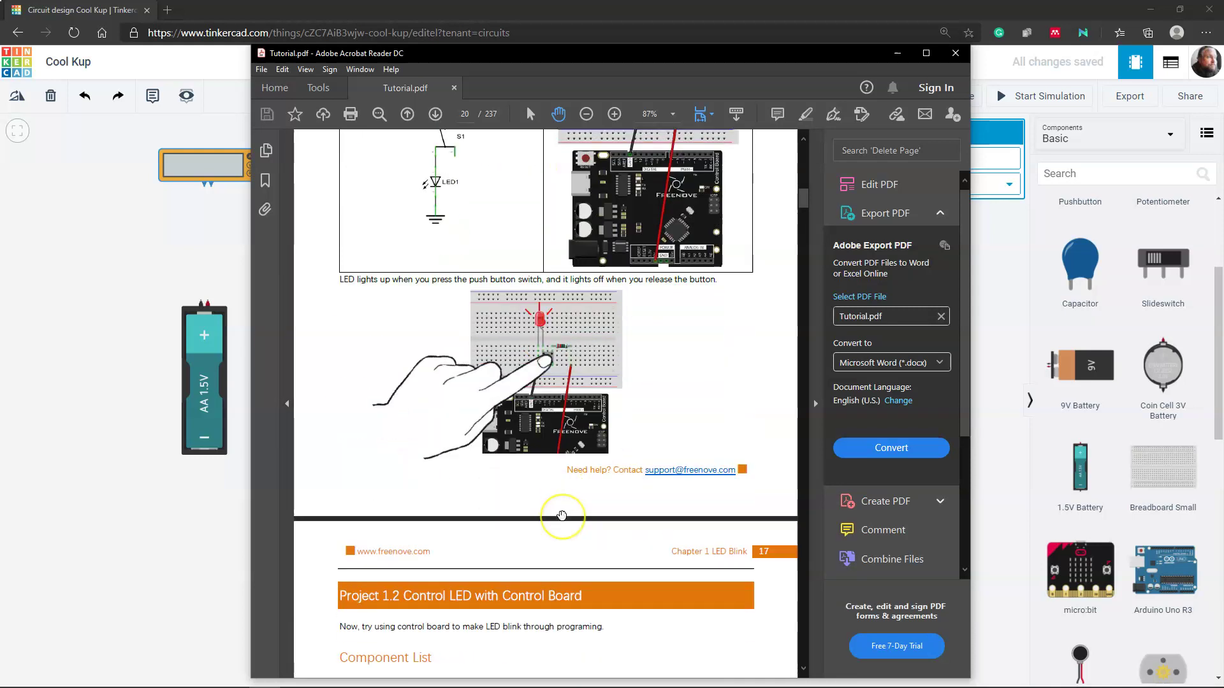
pyautogui.scroll(4, 561, 514)
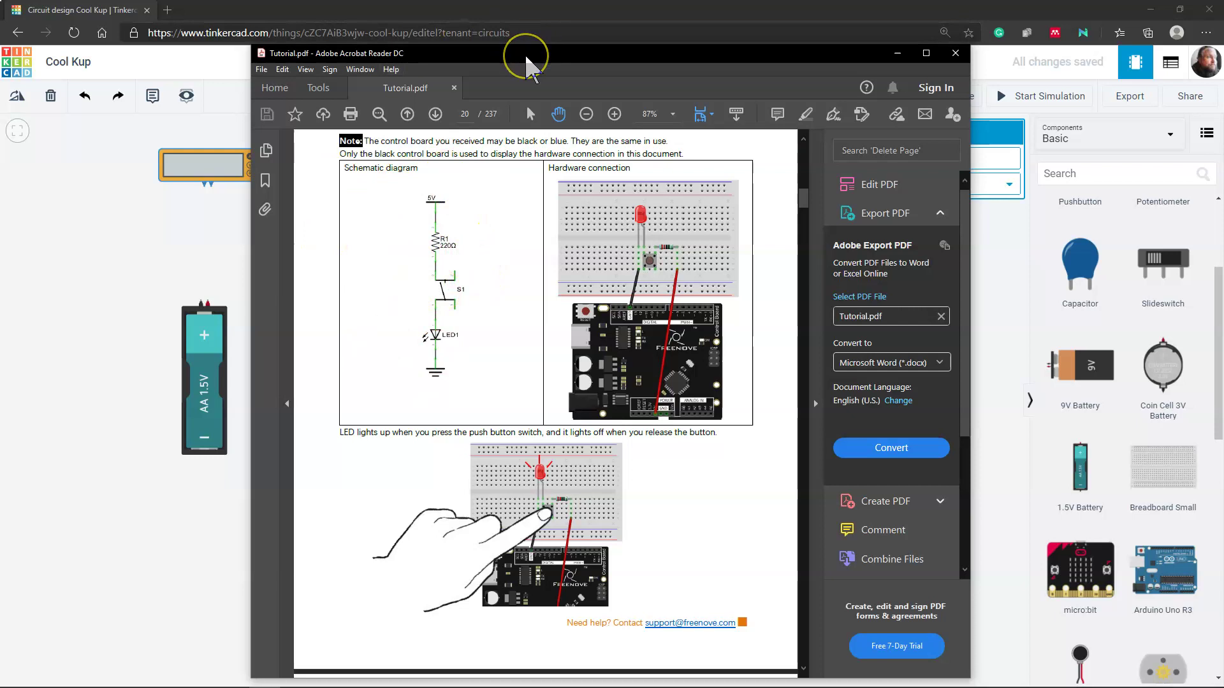
# Step: Return to the Tinkercad circuit with the Tutorial.pdf window moved off the workspace, and reposition the 1.5V battery lower and slightly right of the multimeter
pyautogui.hotkey('alt', 'Tab')
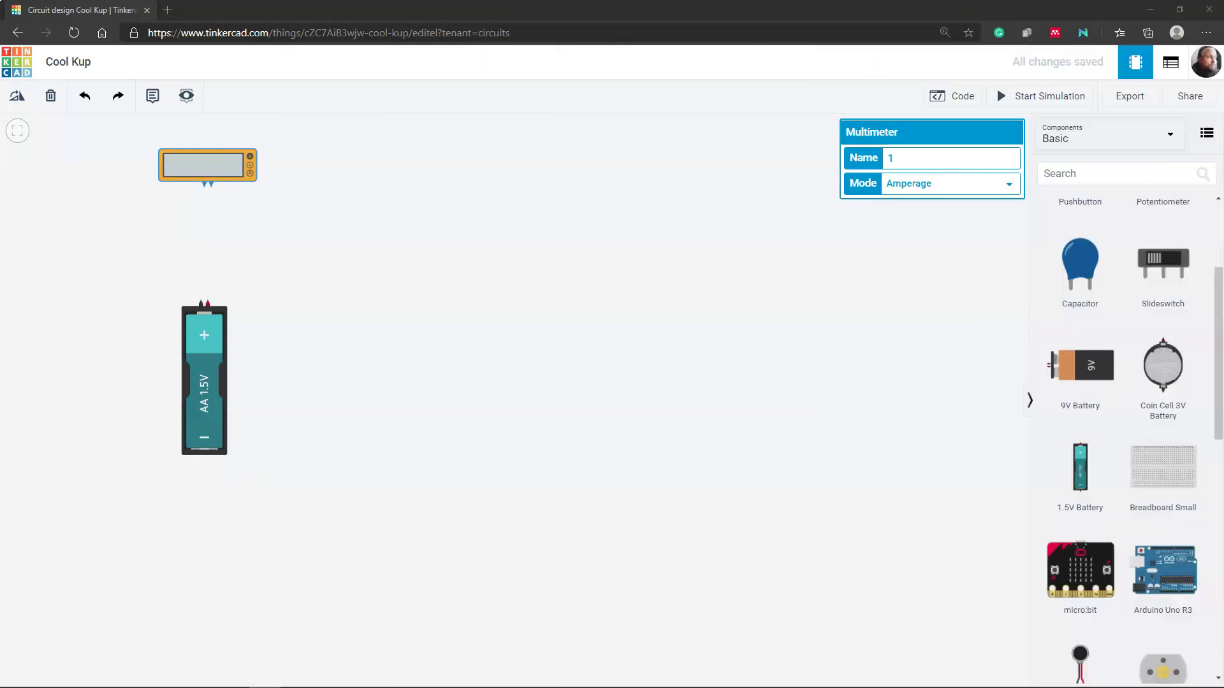
pyautogui.moveTo(216, 381); pyautogui.dragTo(207, 427)
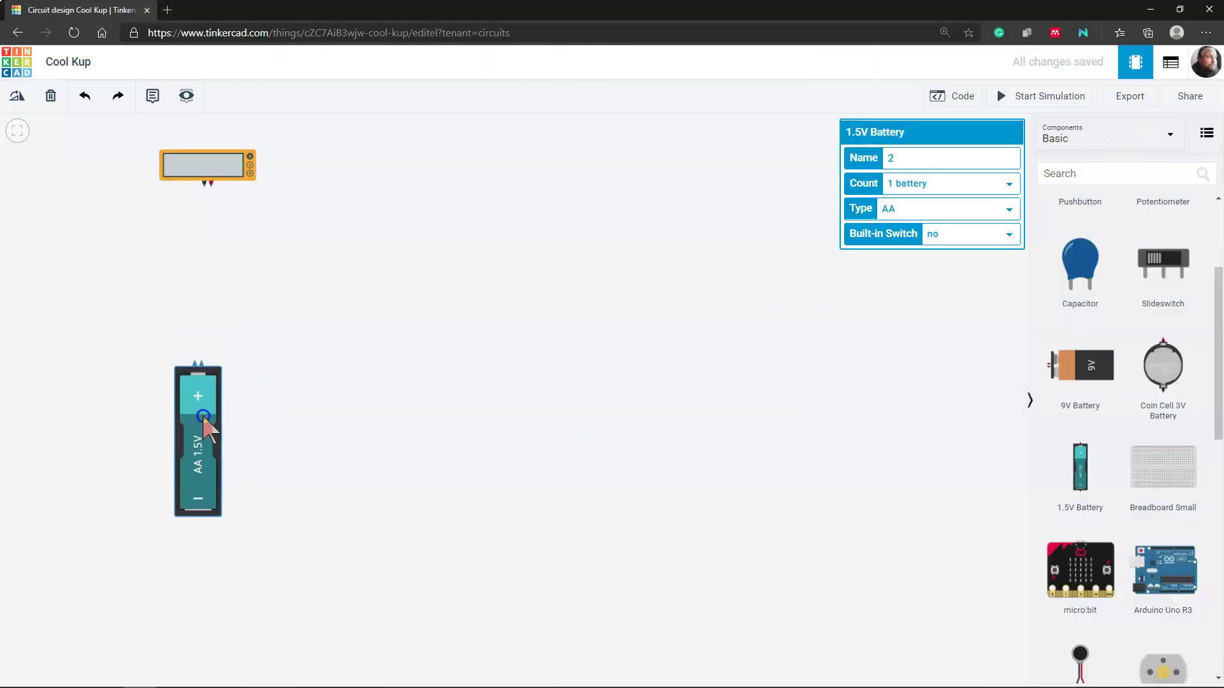
pyautogui.hotkey('alt', 'Tab')
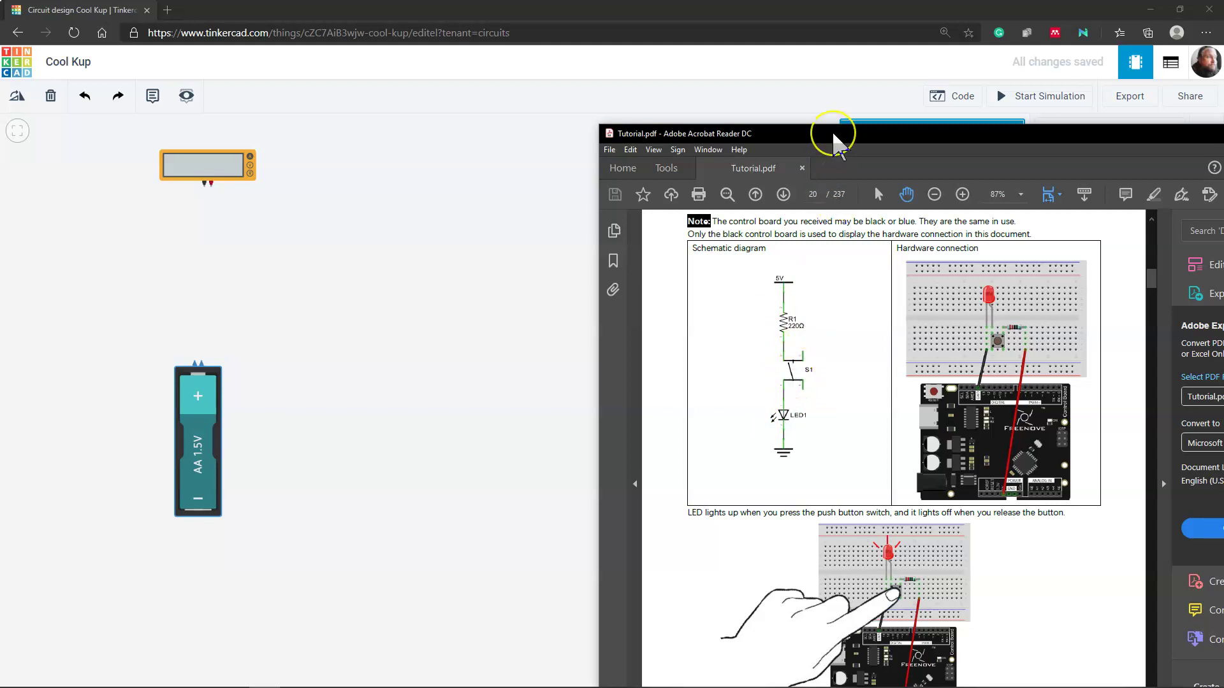
pyautogui.moveTo(831, 129); pyautogui.dragTo(1223, 128)
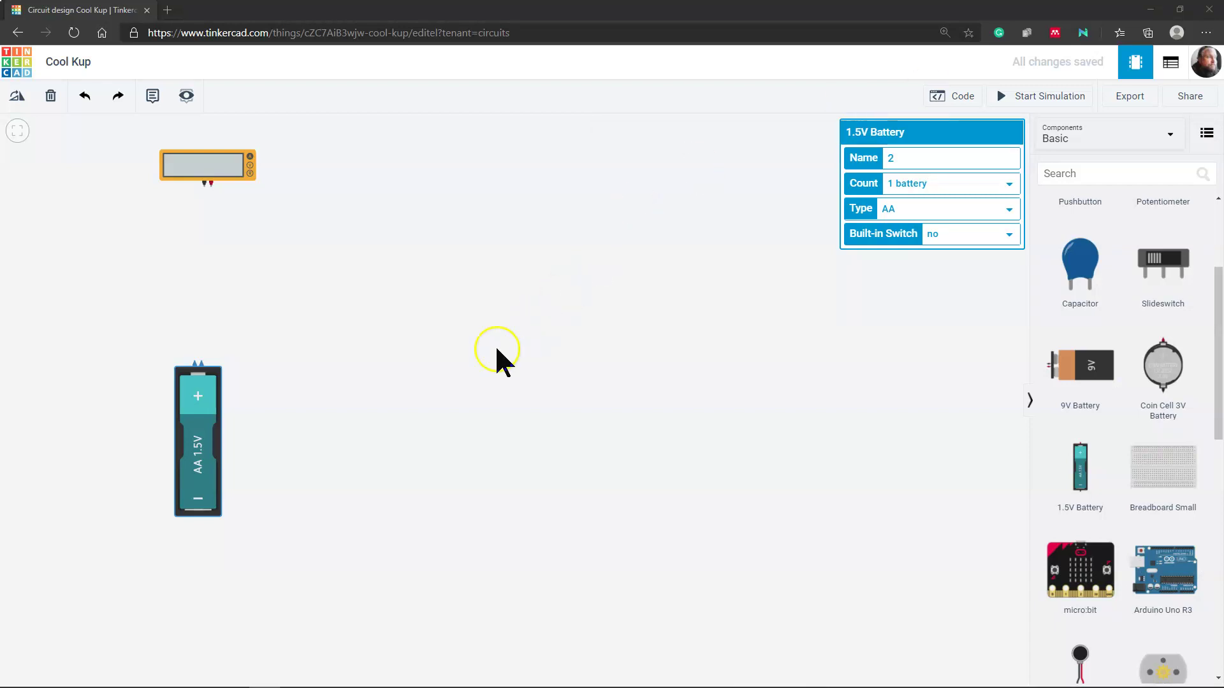
pyautogui.moveTo(198, 421); pyautogui.dragTo(267, 444)
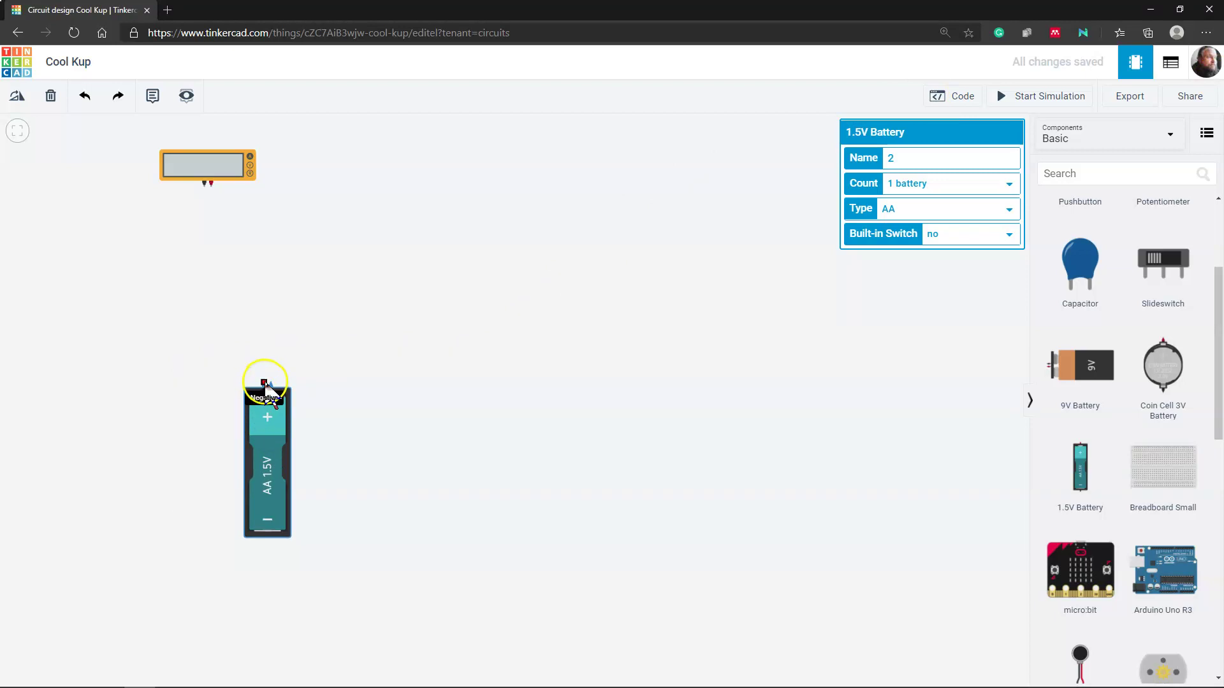
pyautogui.click(371, 371)
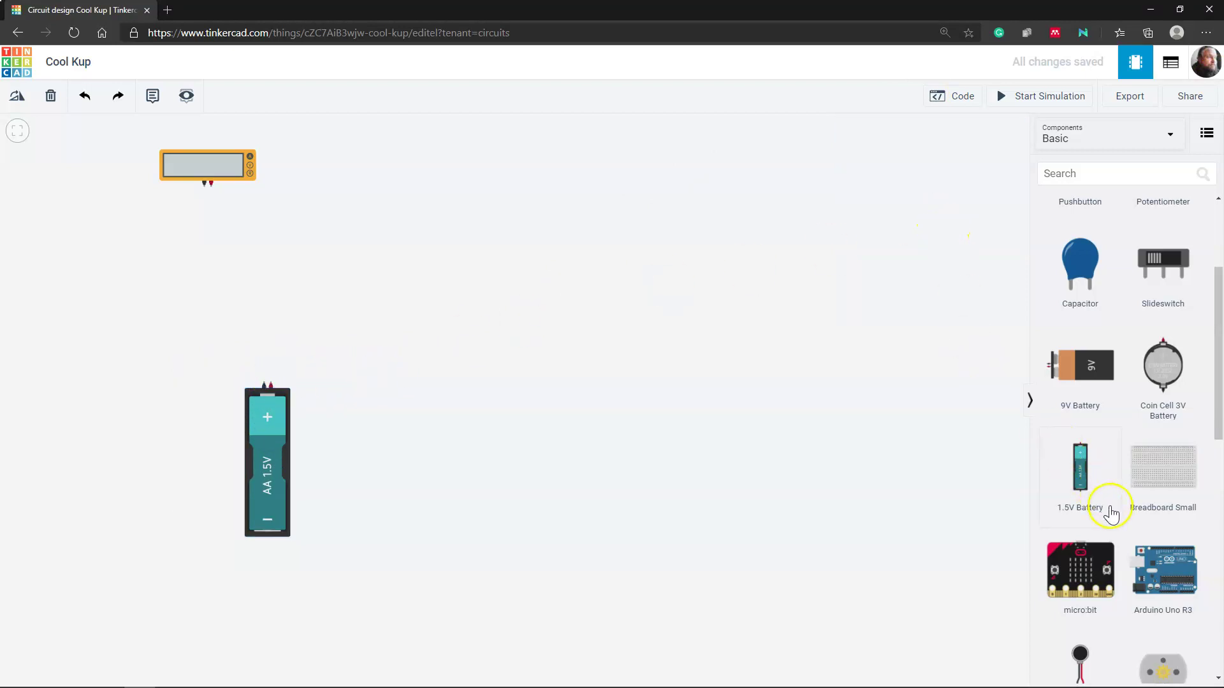
# Step: Add a resistor to the workspace to the right of the multimeter and set its resistance to 220 Ω
pyautogui.scroll(3, 1111, 513)
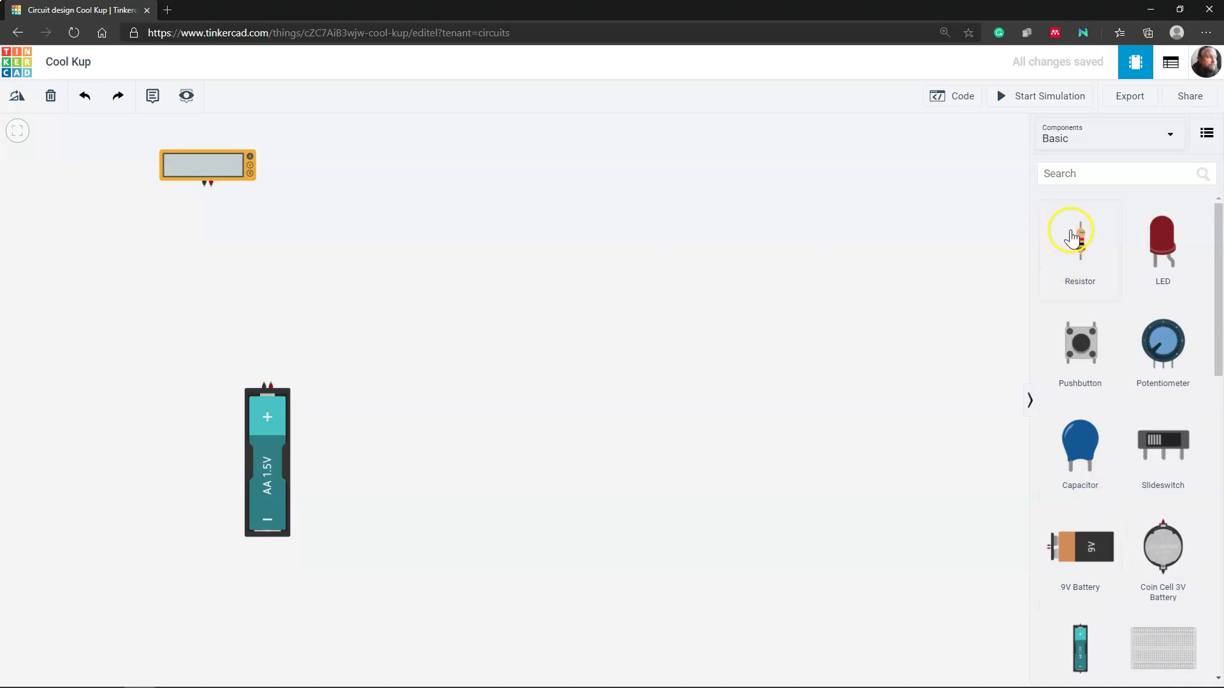
pyautogui.moveTo(1076, 241); pyautogui.dragTo(732, 212)
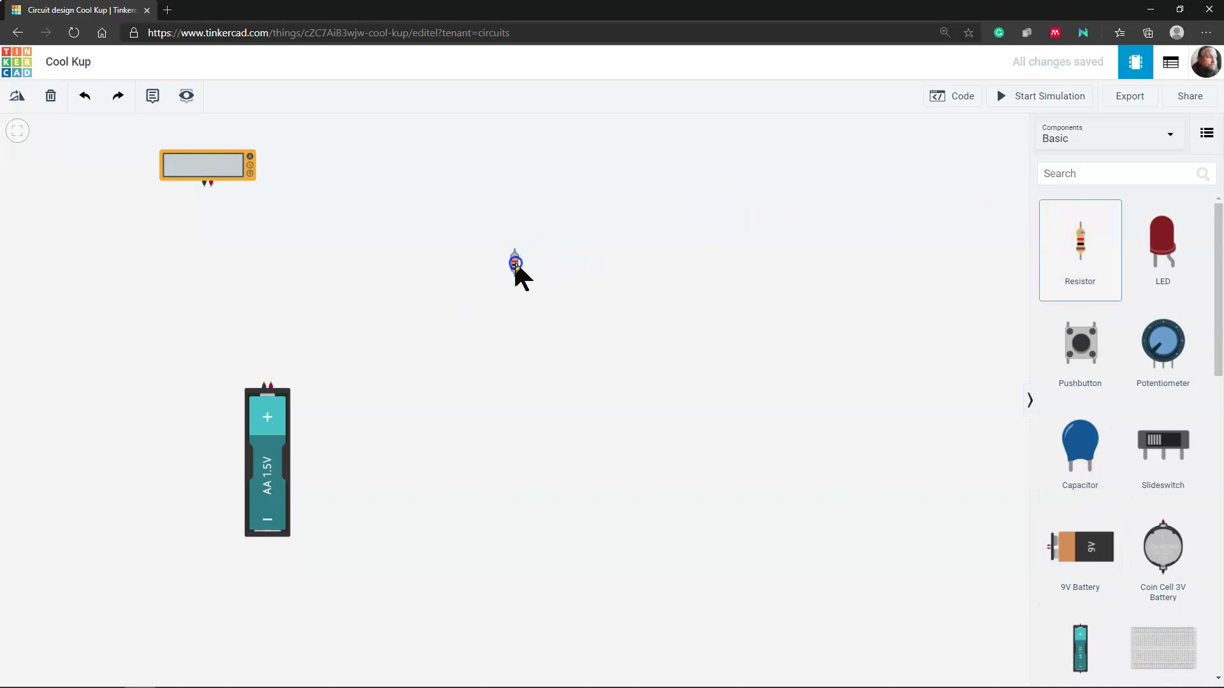
pyautogui.moveTo(516, 266); pyautogui.dragTo(515, 265)
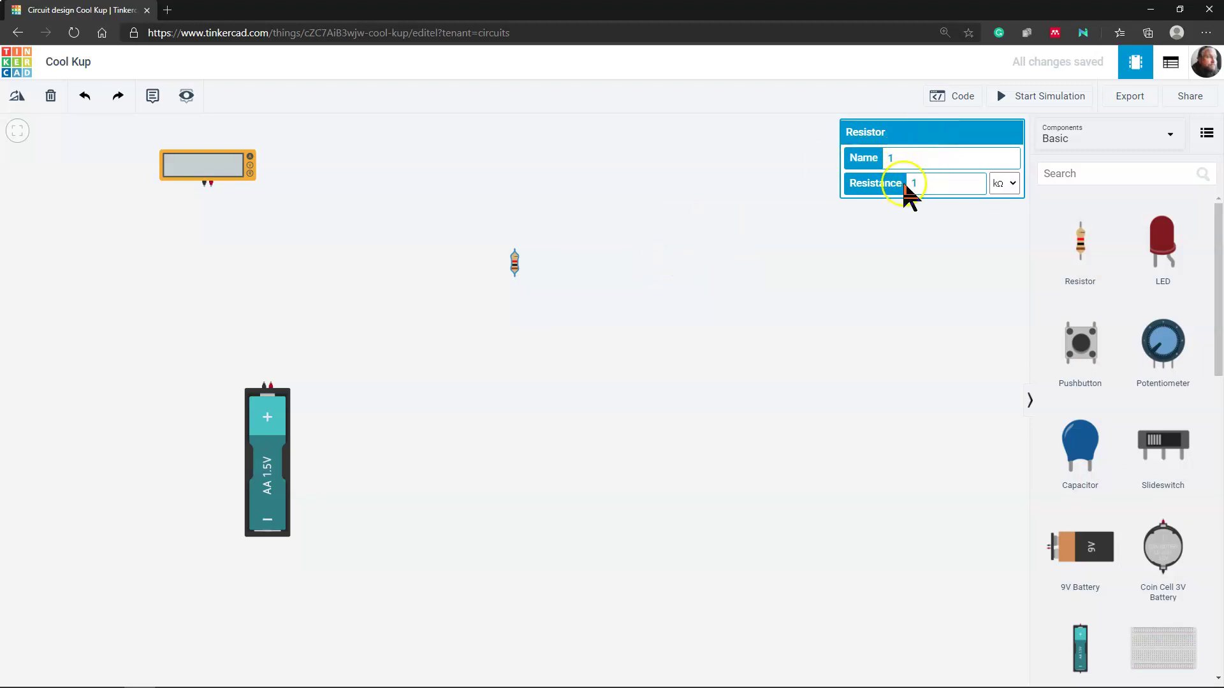
pyautogui.click(1005, 184)
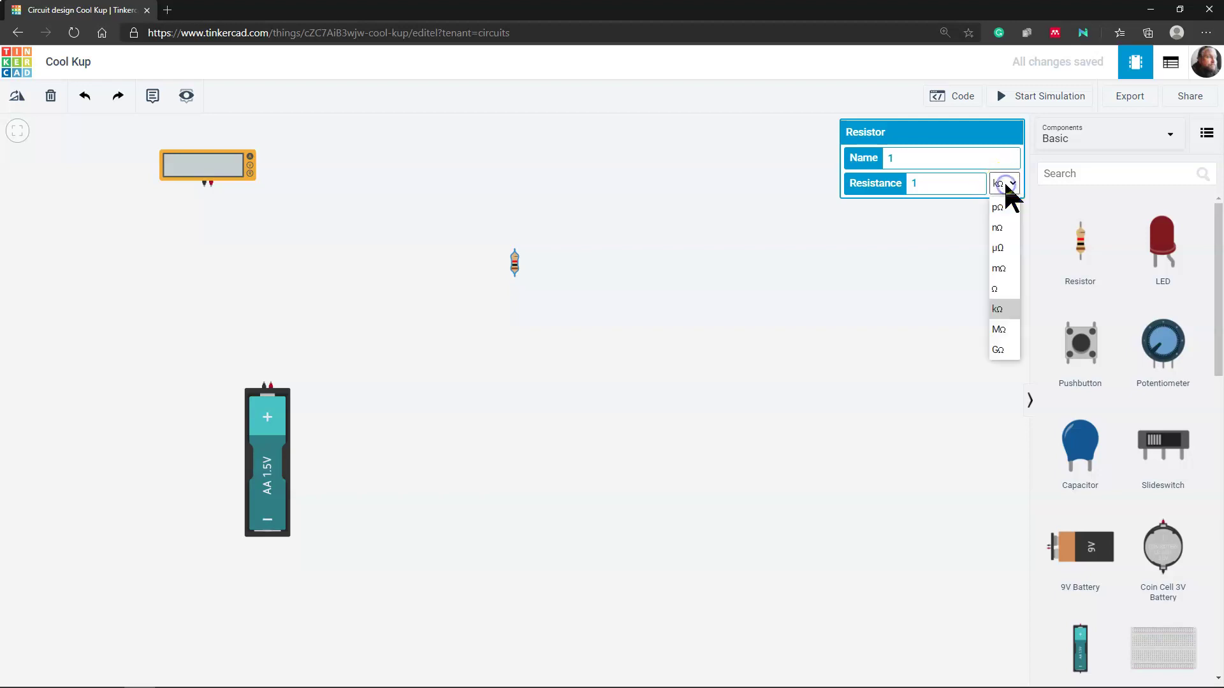
pyautogui.click(1010, 286)
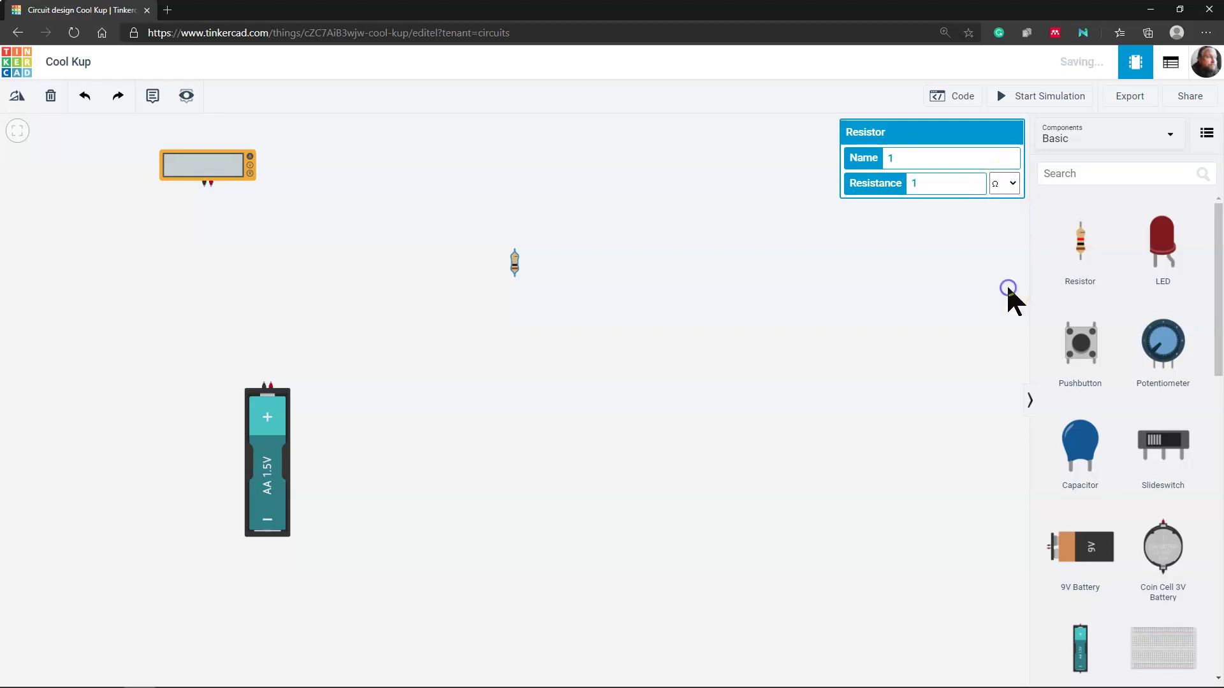
pyautogui.click(936, 188)
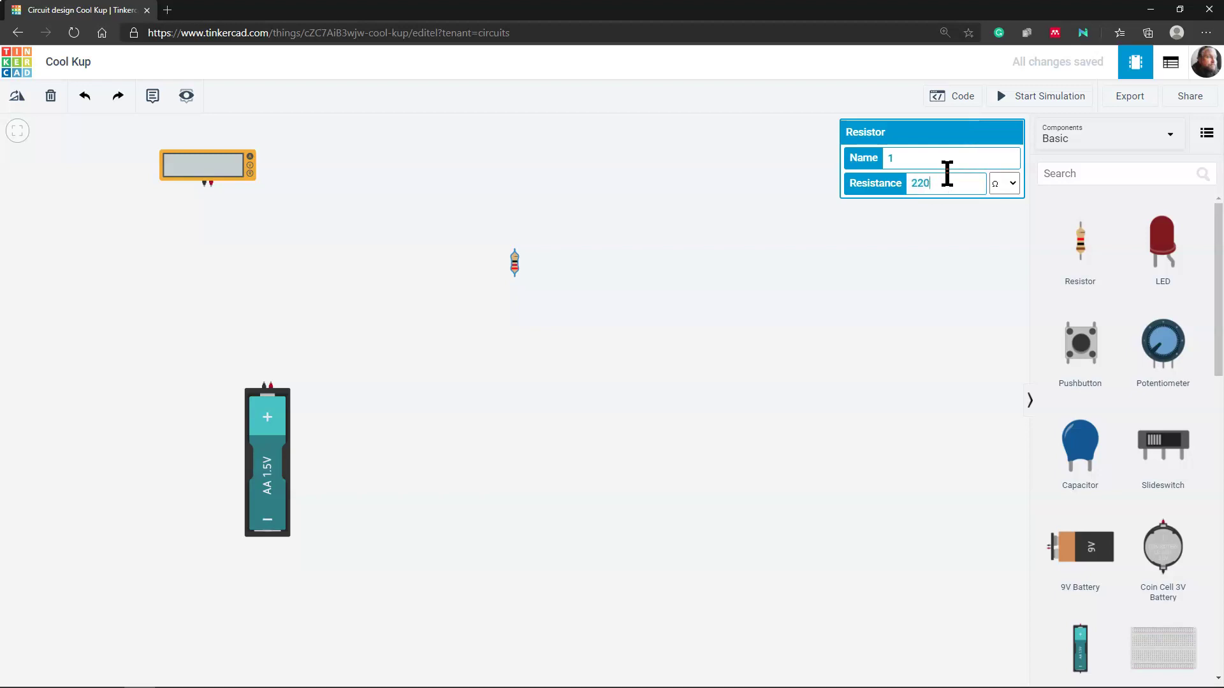
pyautogui.doubleClick(935, 183)
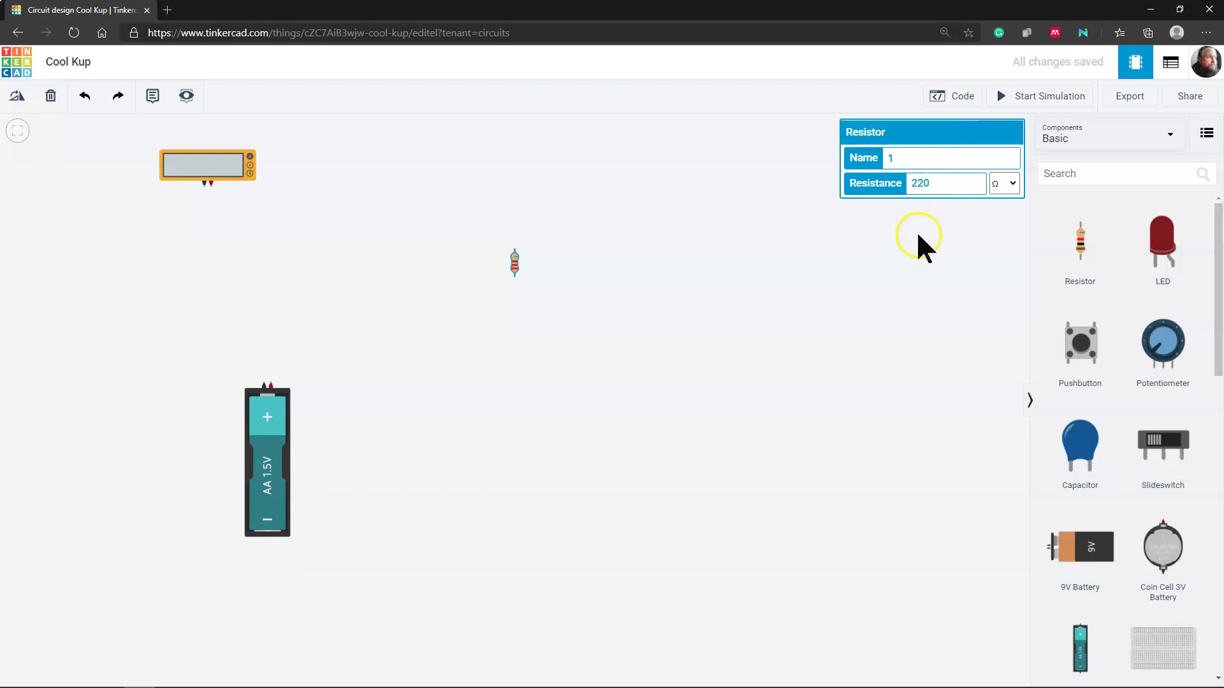
pyautogui.click(826, 285)
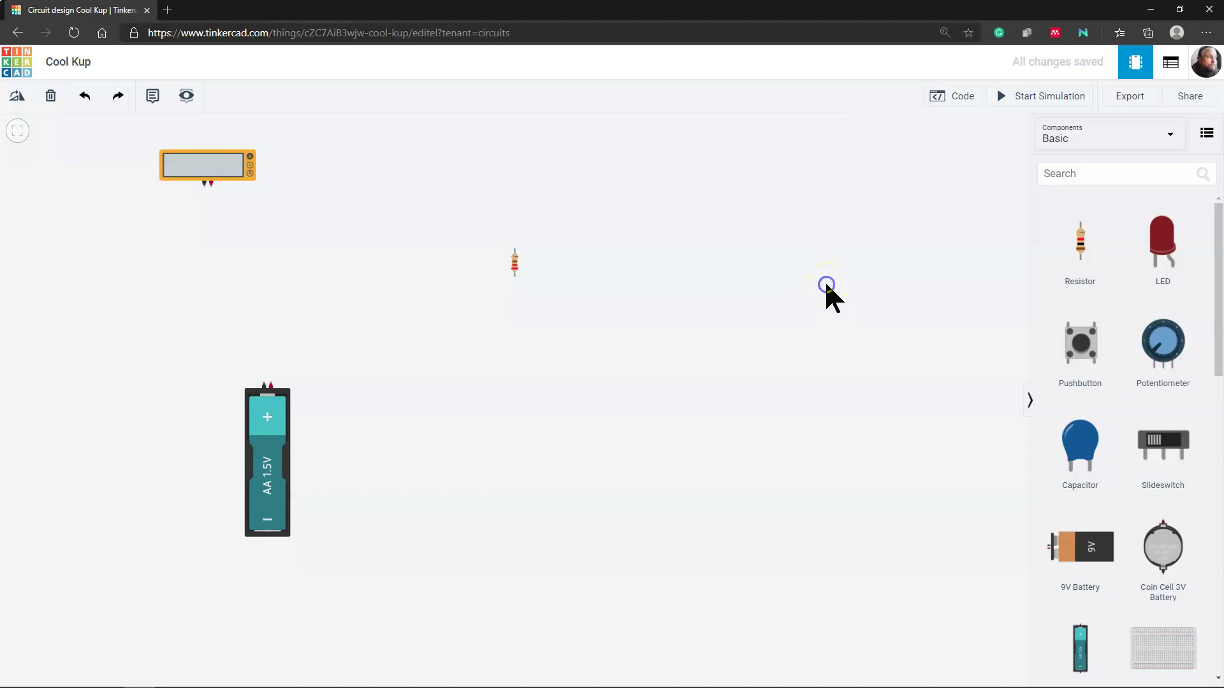
# Step: Move the 220 Ω resistor closer to the battery, placing it just above and to the right of the battery's terminals
pyautogui.moveTo(506, 267); pyautogui.dragTo(434, 273)
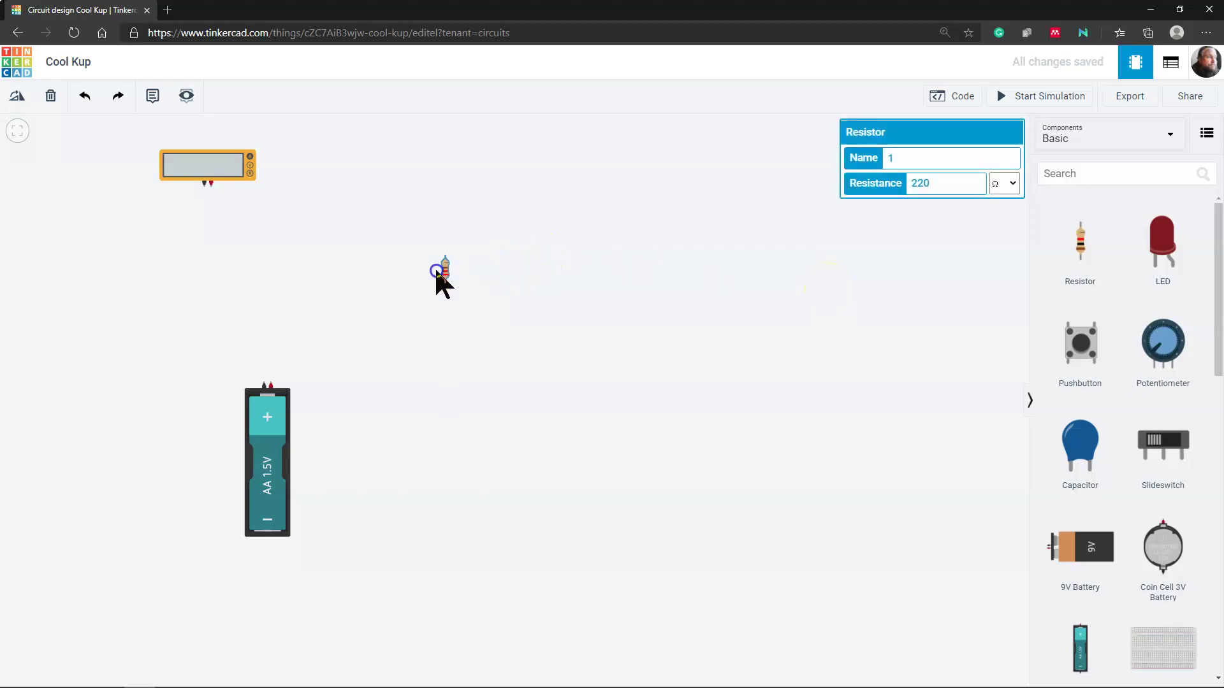
pyautogui.click(444, 282)
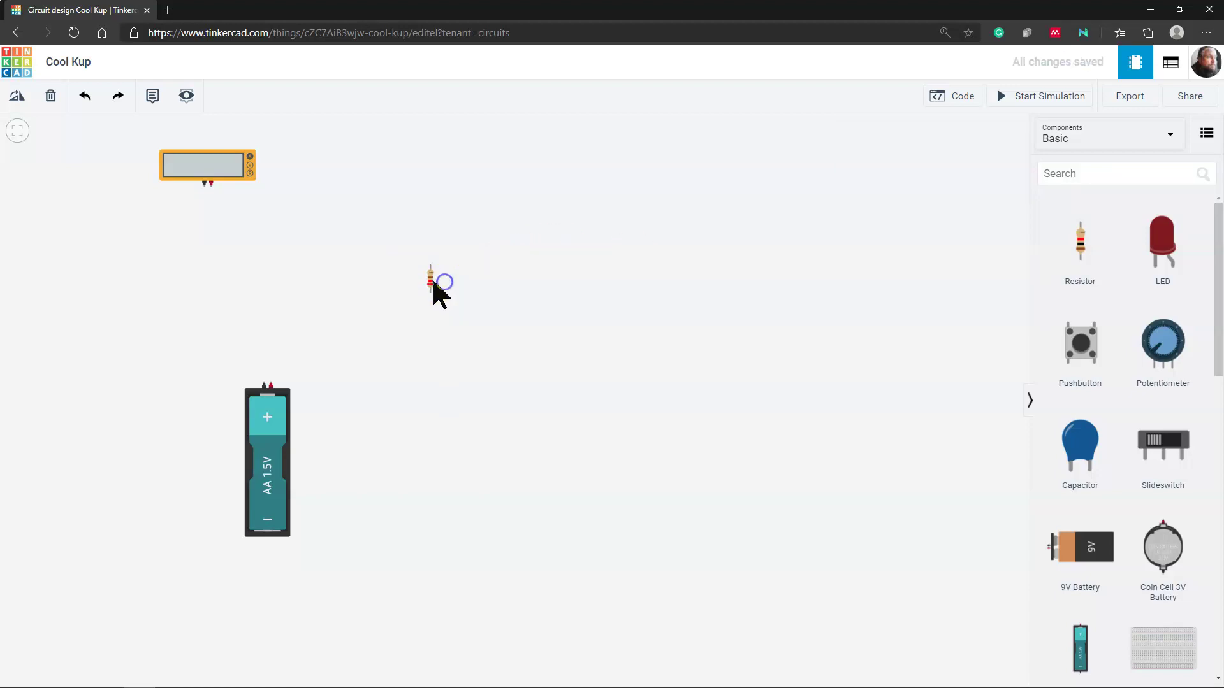
pyautogui.click(426, 285)
pyautogui.moveTo(430, 281); pyautogui.dragTo(327, 315)
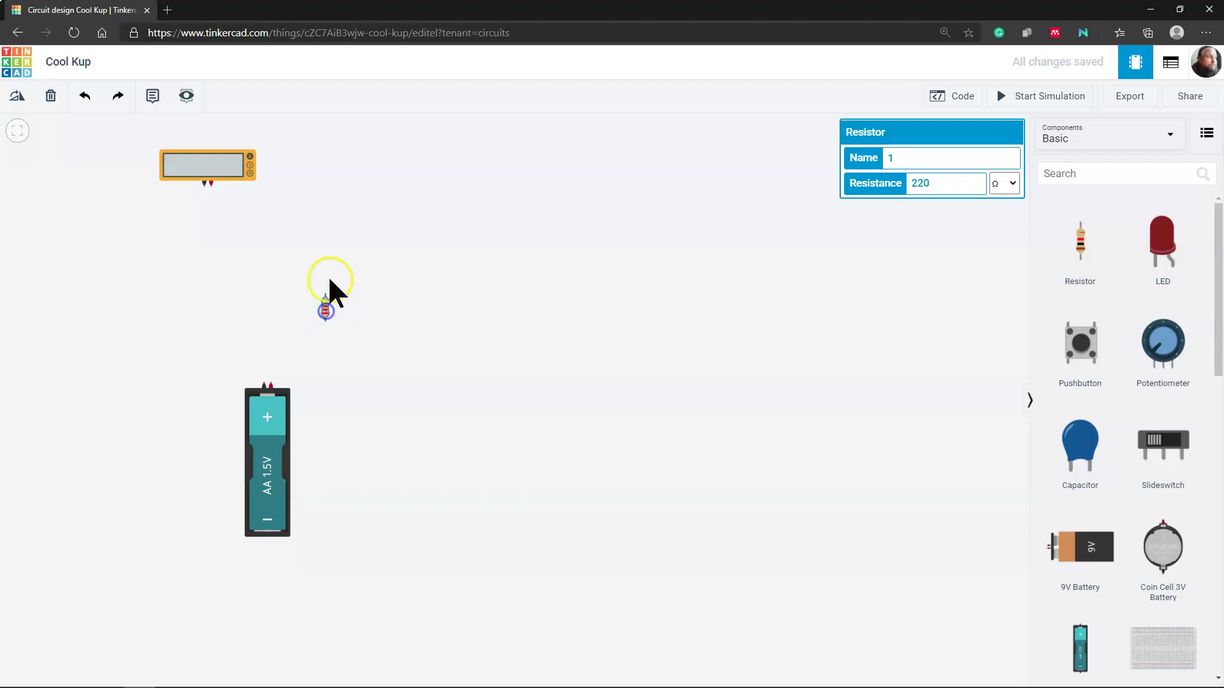
pyautogui.click(324, 315)
pyautogui.click(327, 304)
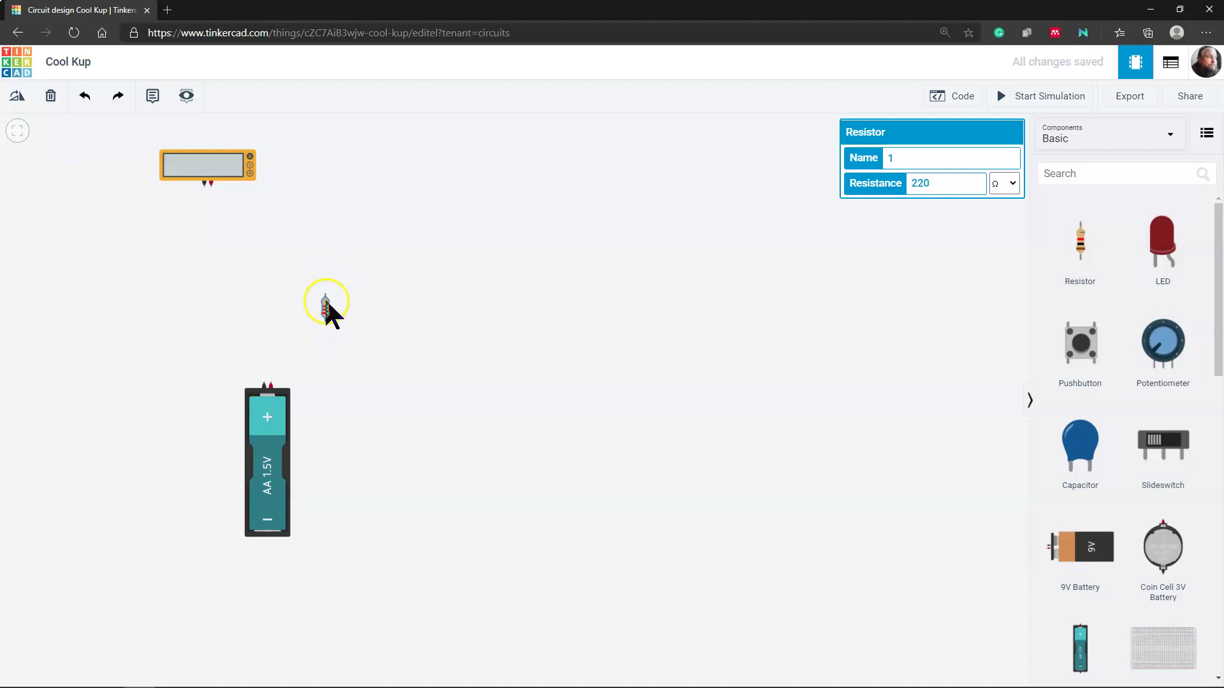
pyautogui.moveTo(288, 325); pyautogui.dragTo(356, 312)
# Step: Place an LED above the 1.5V battery, to the left of the resistor, and set its color to Blue
pyautogui.click(1188, 246)
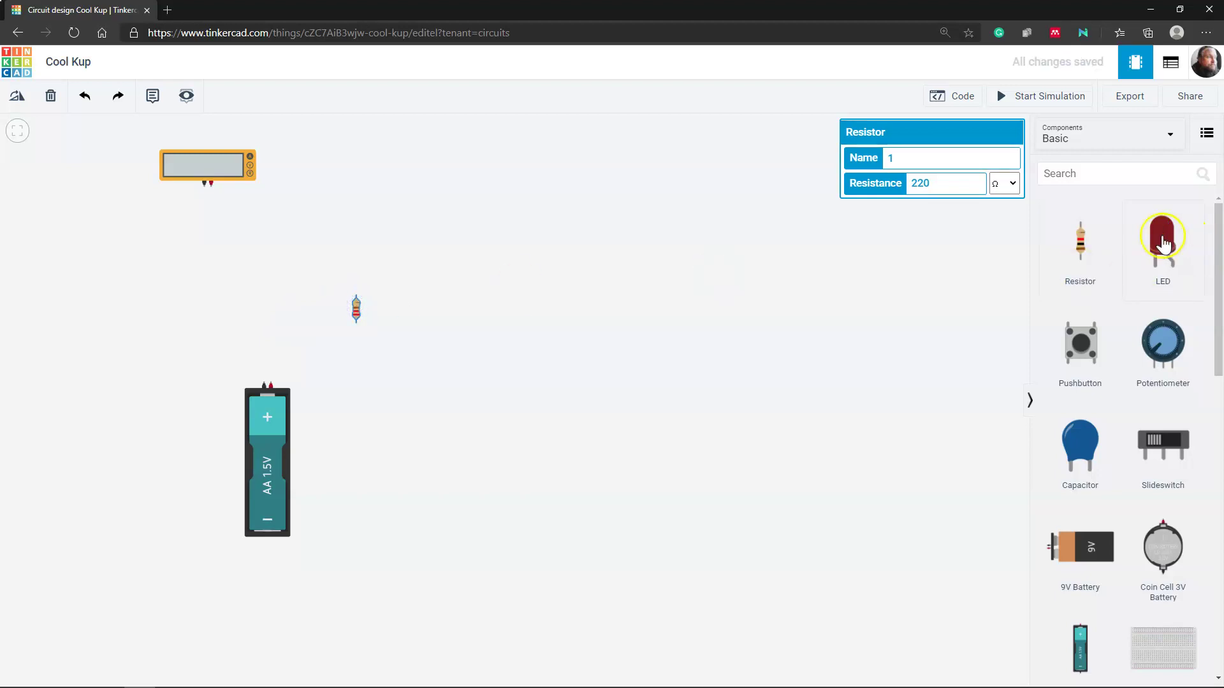
pyautogui.click(954, 229)
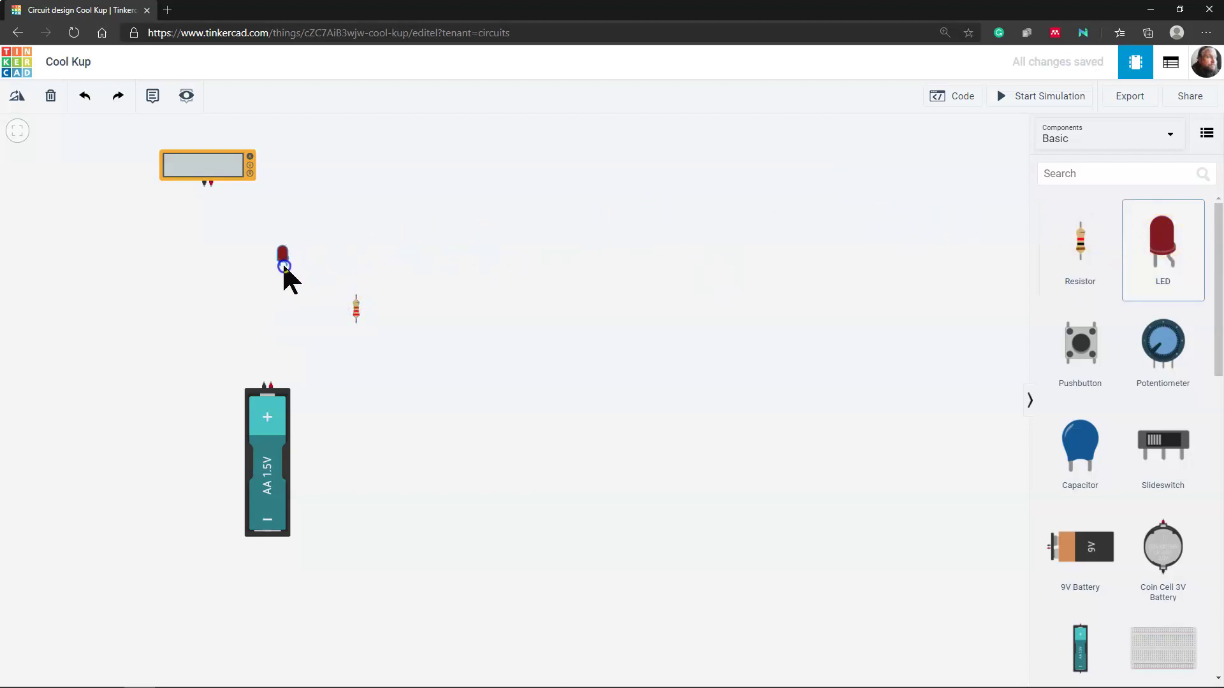
pyautogui.click(284, 268)
pyautogui.click(913, 178)
pyautogui.click(901, 229)
pyautogui.click(923, 181)
pyautogui.click(904, 268)
pyautogui.click(533, 256)
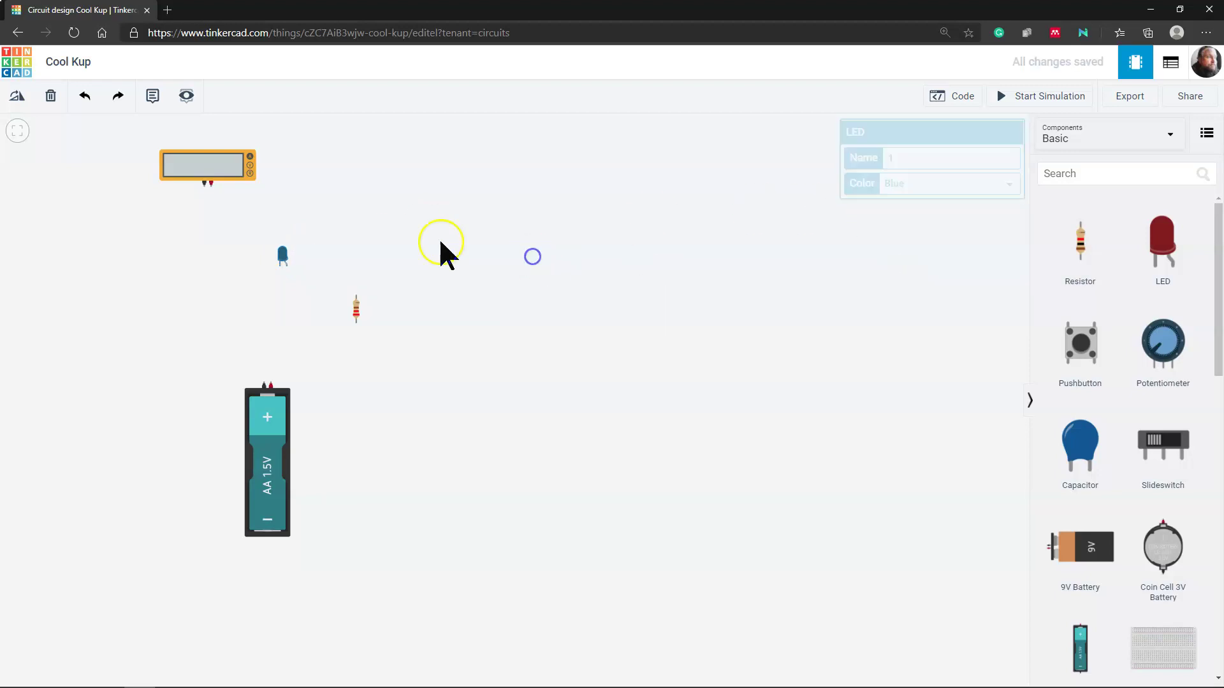
# Step: Reposition the blue LED directly above the 1.5V battery's terminals and move the multimeter to the LED's upper left
pyautogui.click(283, 263)
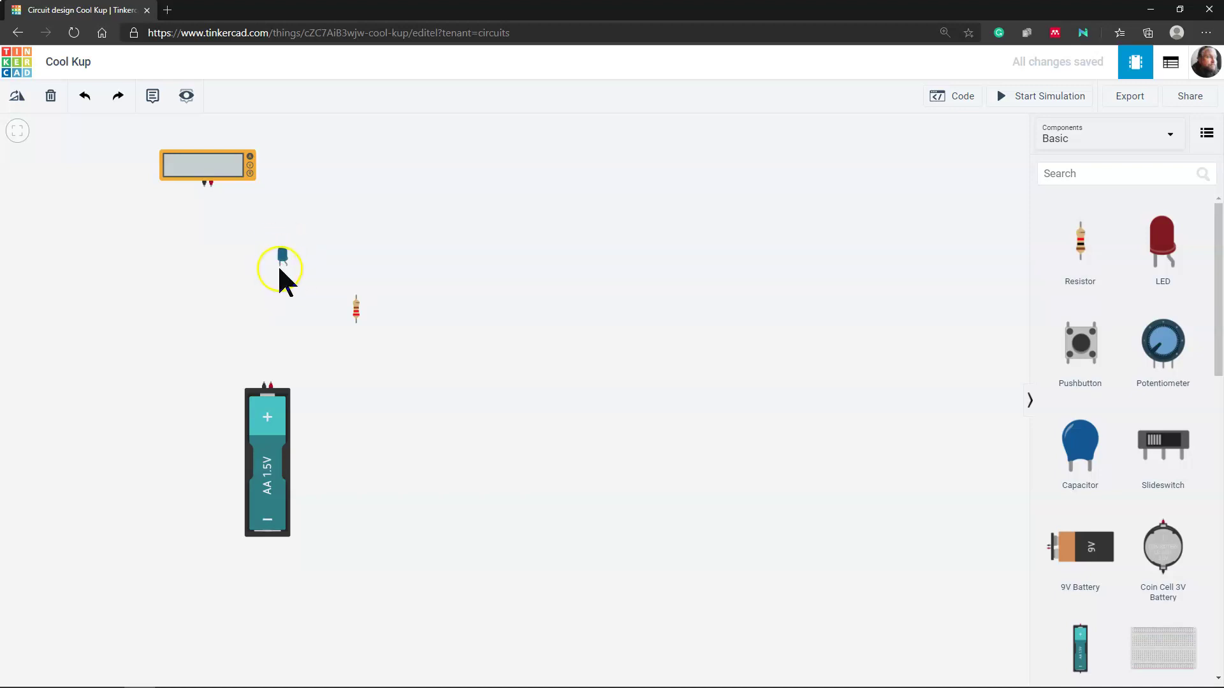
pyautogui.moveTo(285, 261); pyautogui.dragTo(273, 275)
pyautogui.click(272, 274)
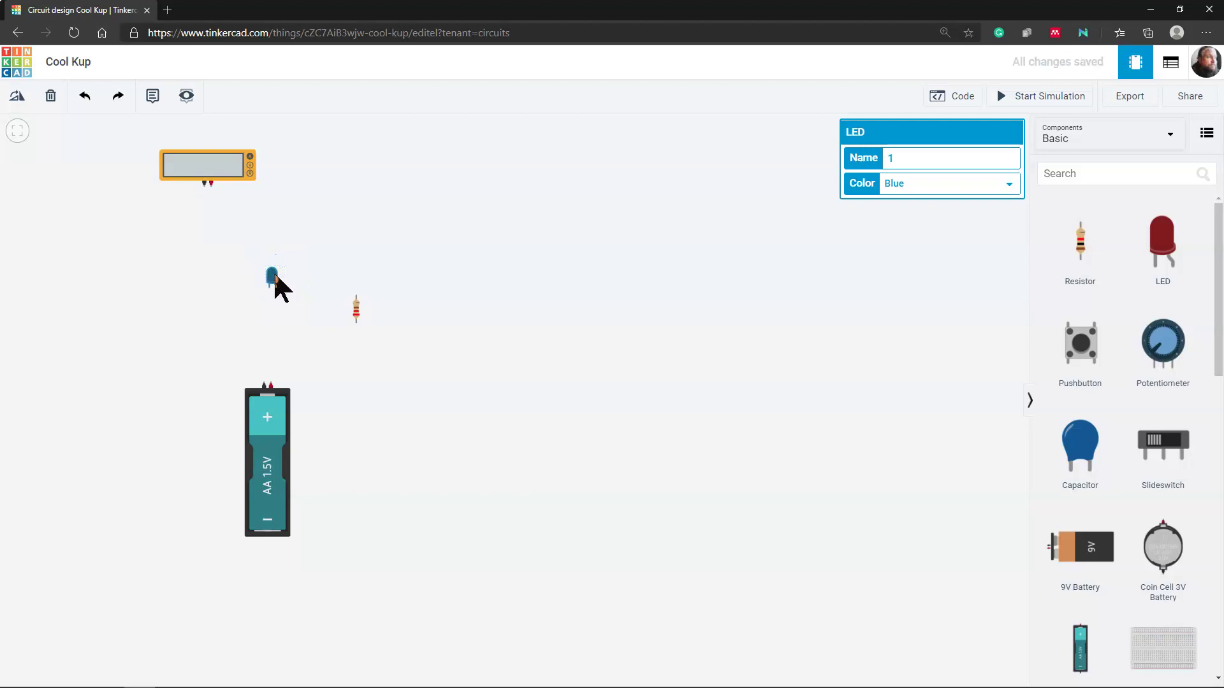
pyautogui.click(357, 316)
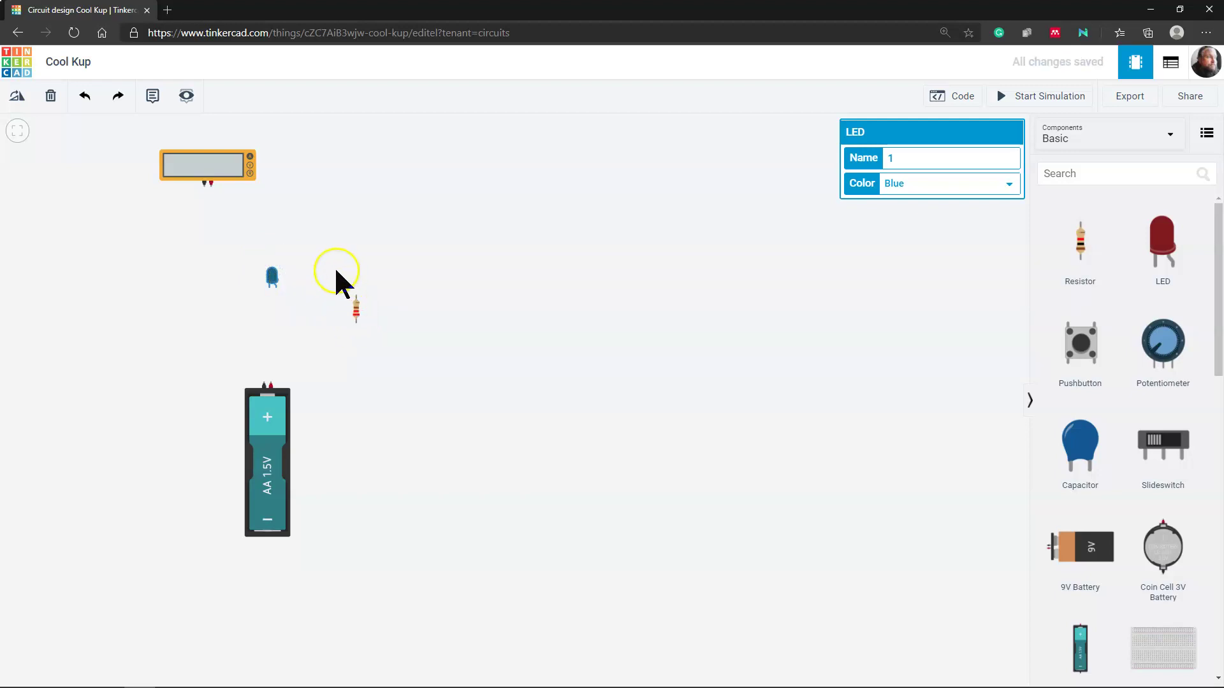
pyautogui.click(281, 281)
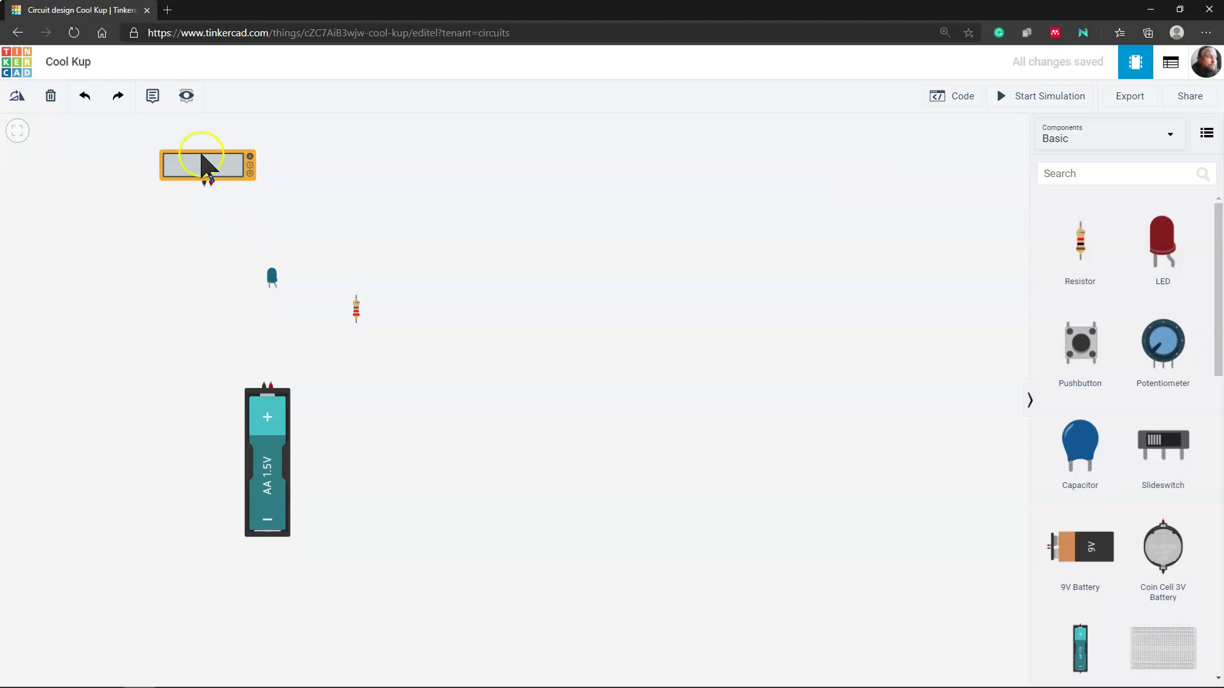
pyautogui.moveTo(205, 164); pyautogui.dragTo(171, 237)
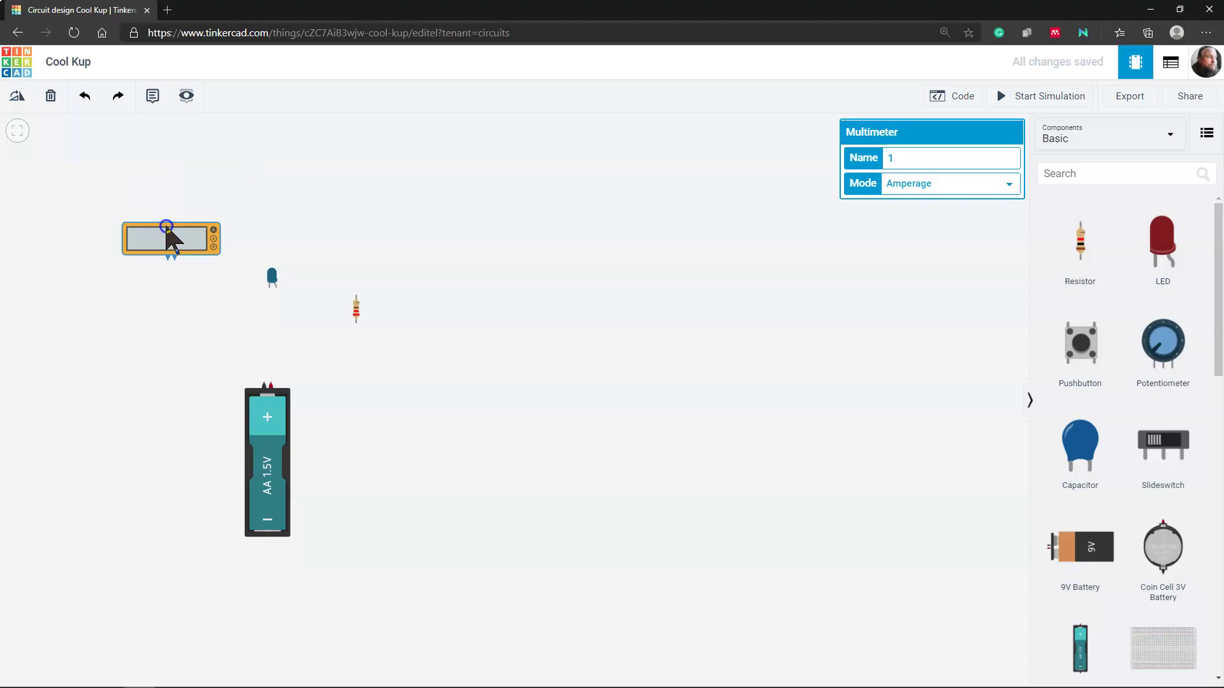
pyautogui.click(273, 279)
pyautogui.click(288, 300)
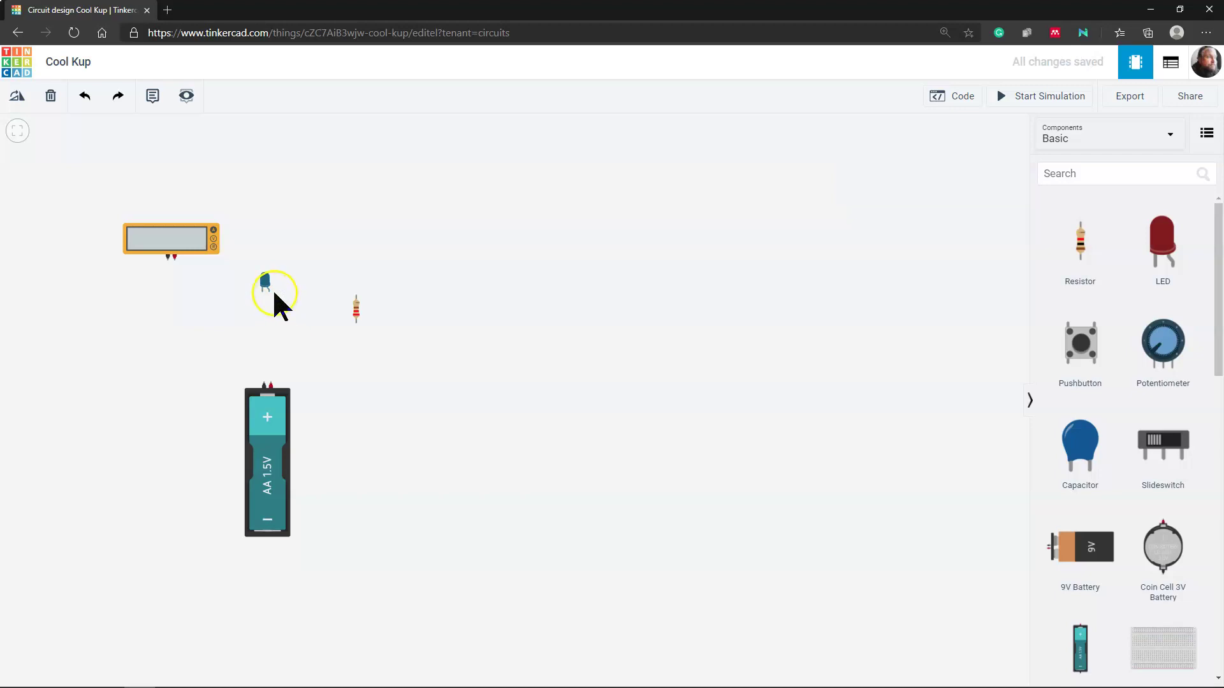
# Step: Wire the LED's anode to the 1.5V battery's positive terminal and set the wire color to red
pyautogui.click(269, 293)
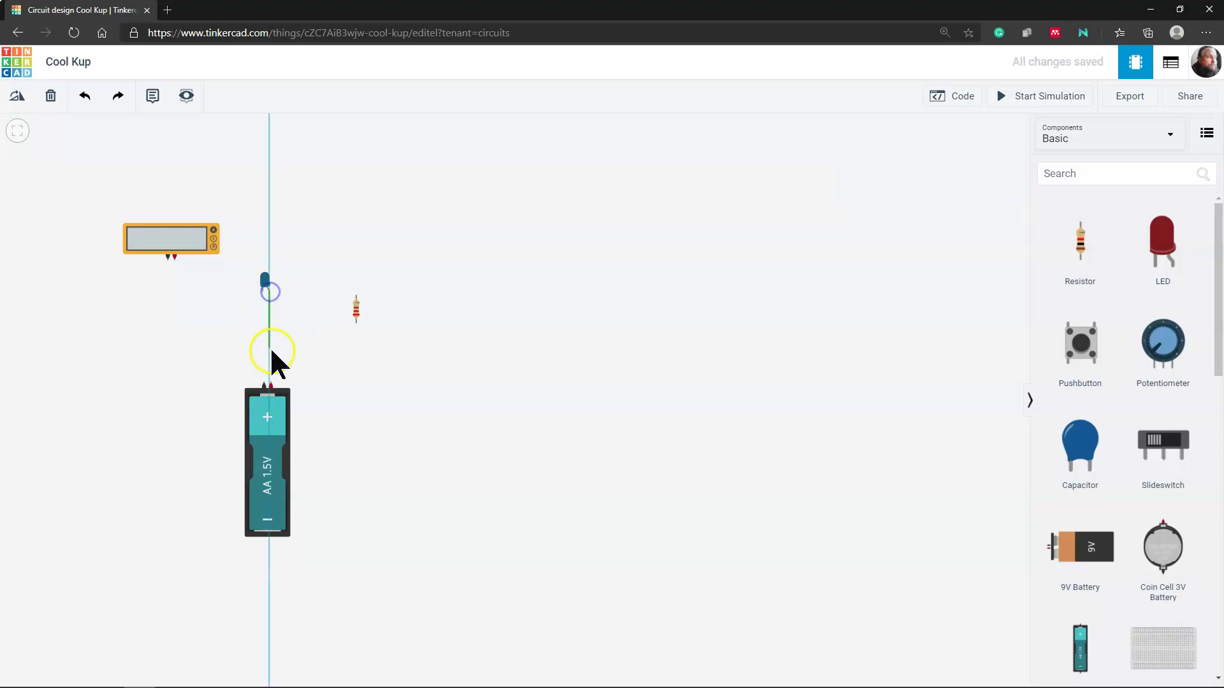
pyautogui.click(272, 385)
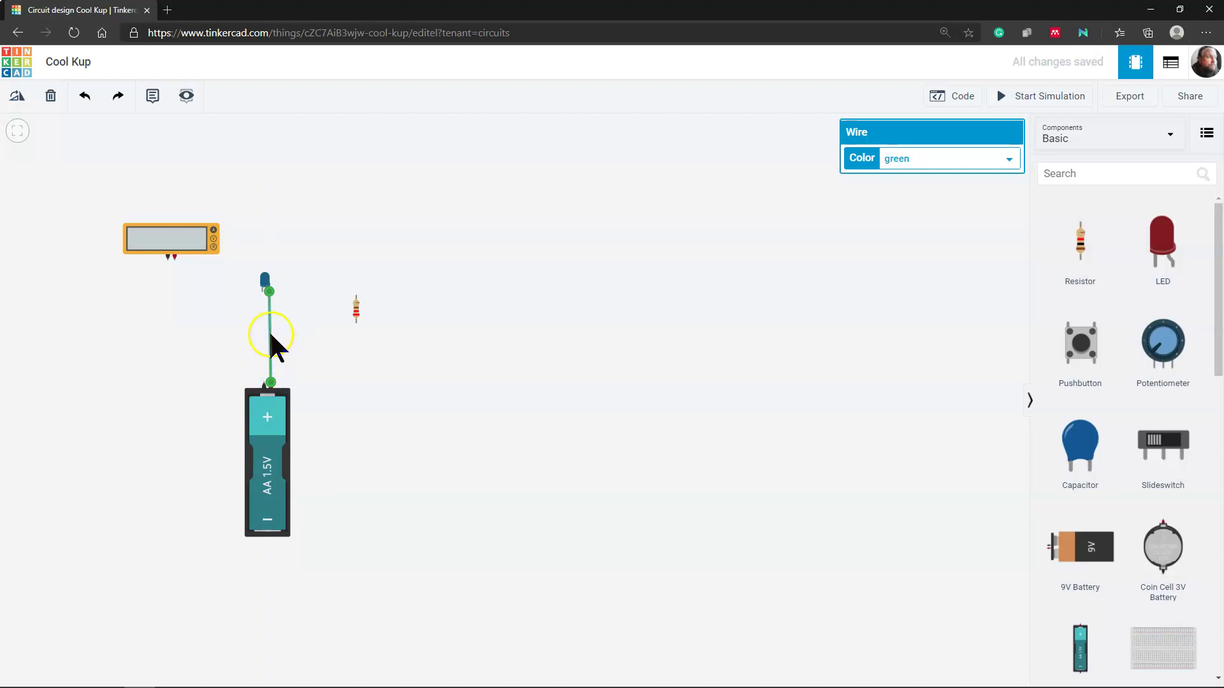
pyautogui.click(913, 157)
pyautogui.click(908, 201)
pyautogui.click(606, 305)
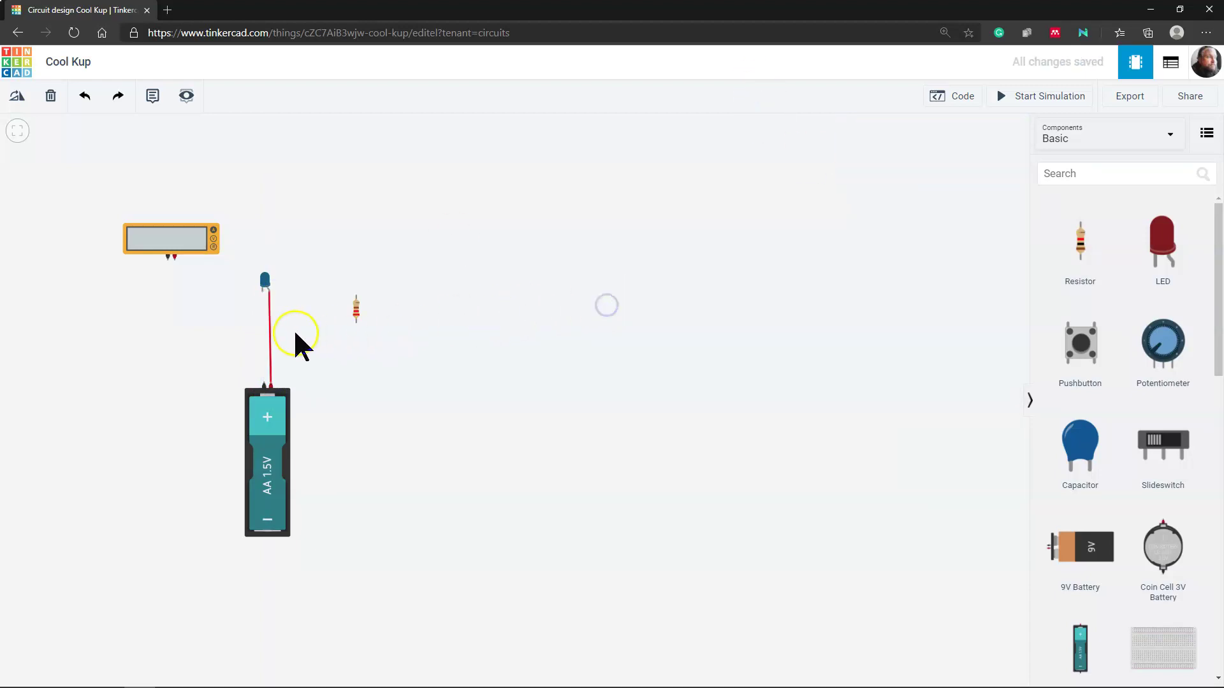
# Step: Wire the LED's cathode to the 1.5V battery's negative terminal in black, and run the simulation briefly before stopping it
pyautogui.click(263, 295)
pyautogui.click(267, 381)
pyautogui.click(931, 159)
pyautogui.click(924, 181)
pyautogui.click(724, 251)
pyautogui.click(1033, 100)
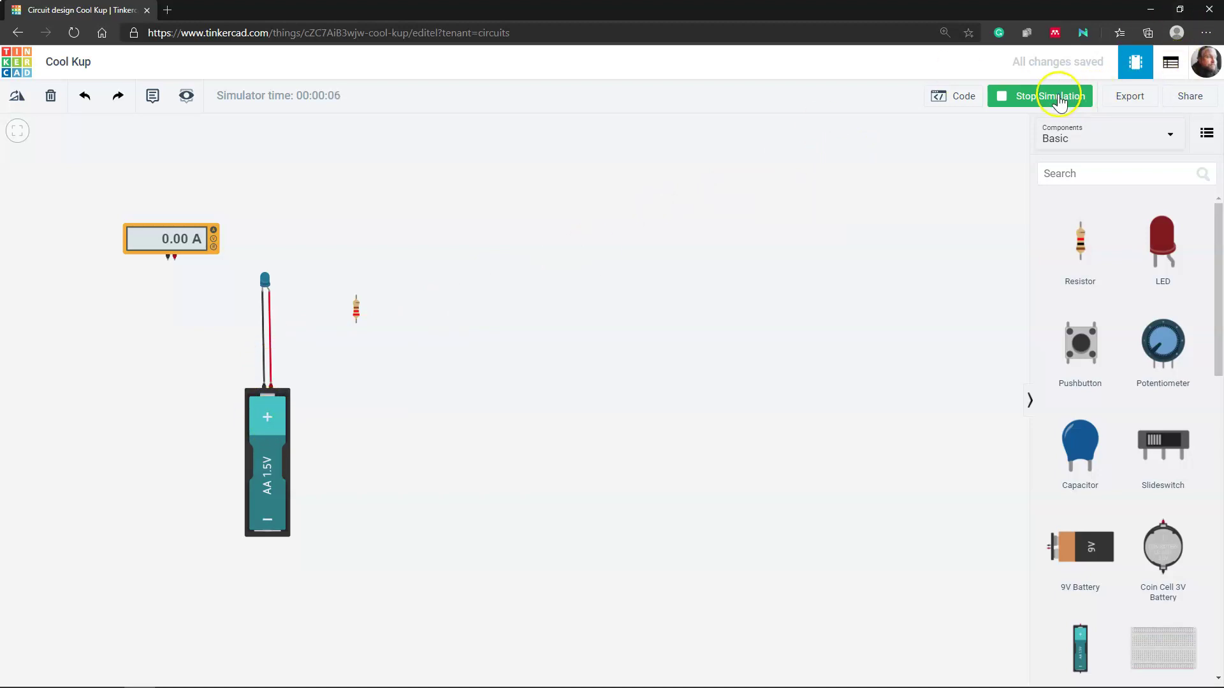
pyautogui.click(1036, 95)
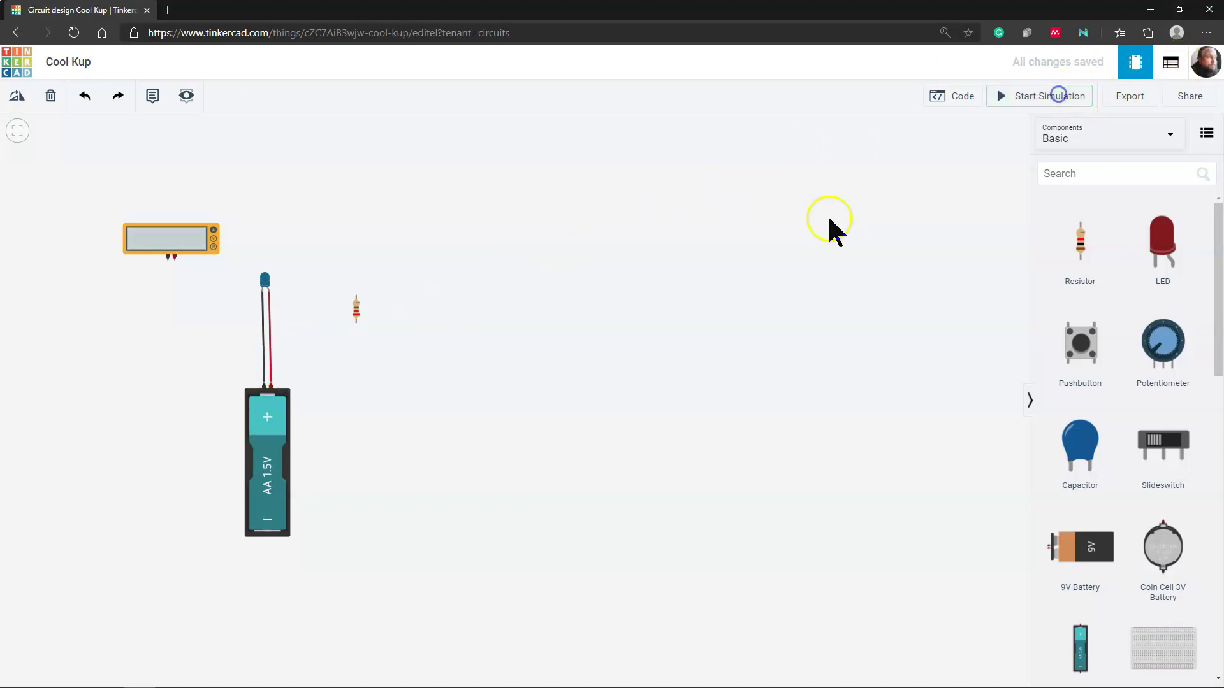
# Step: Delete the red and black wires and the 1.5V battery
pyautogui.click(268, 414)
pyautogui.click(271, 368)
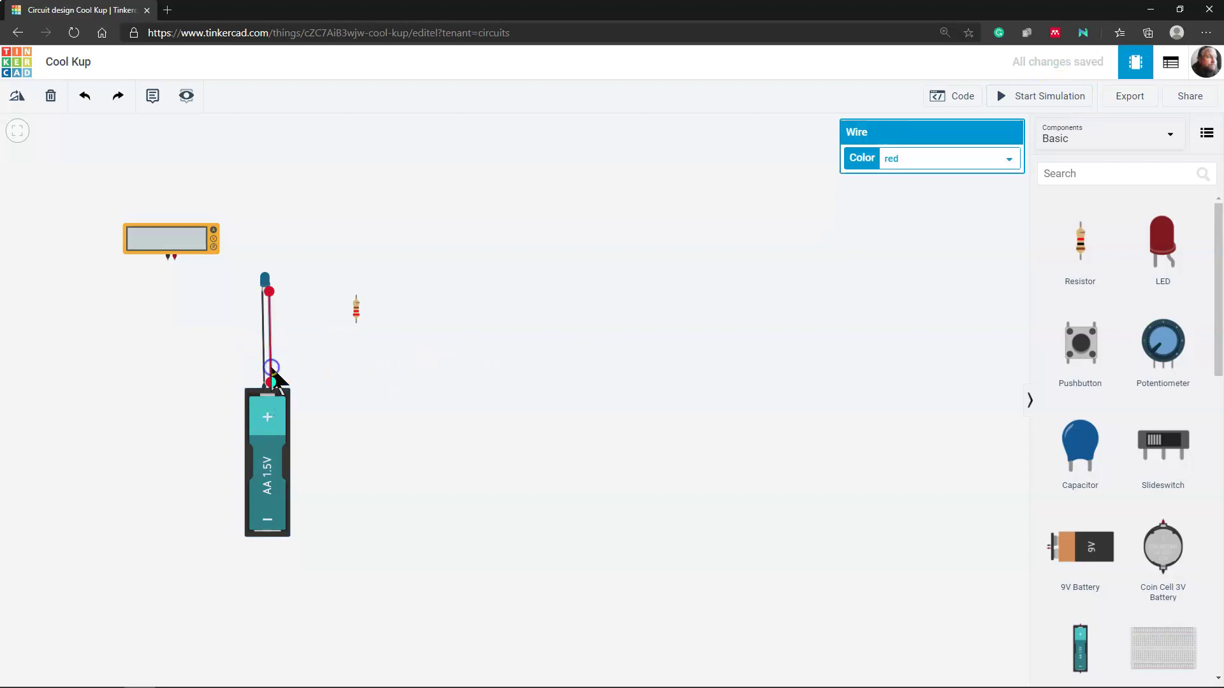
pyautogui.press('Delete')
pyautogui.click(265, 364)
pyautogui.press('Delete')
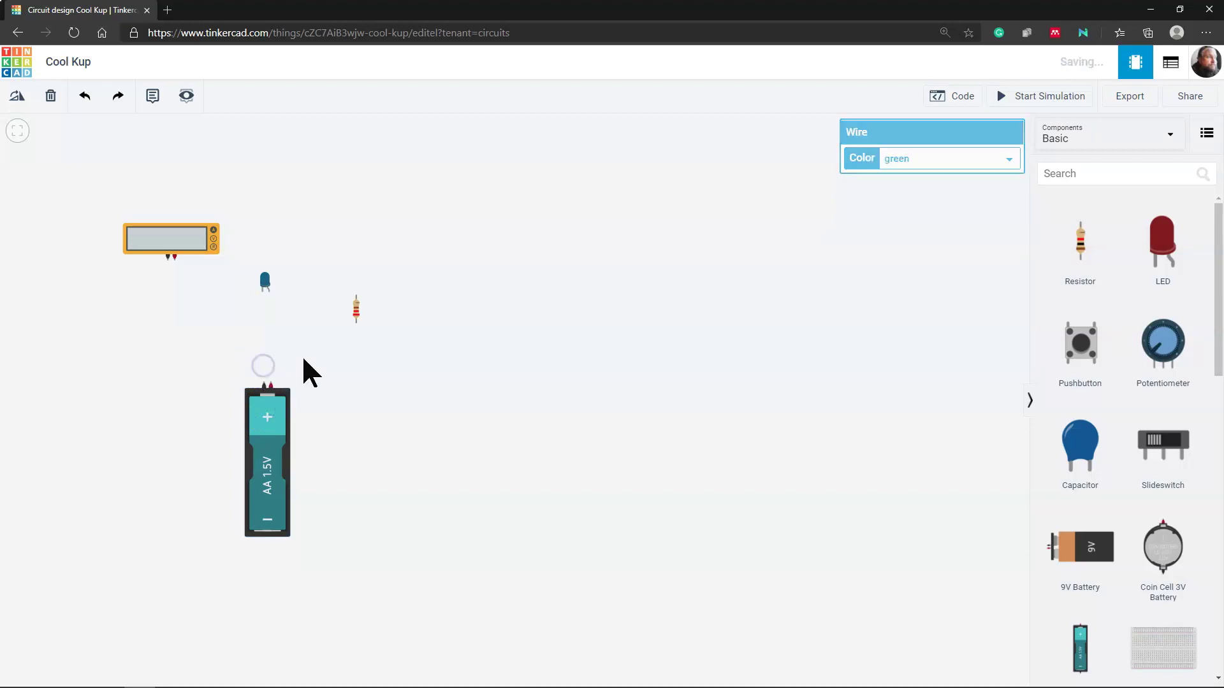
pyautogui.click(264, 501)
pyautogui.press('Delete')
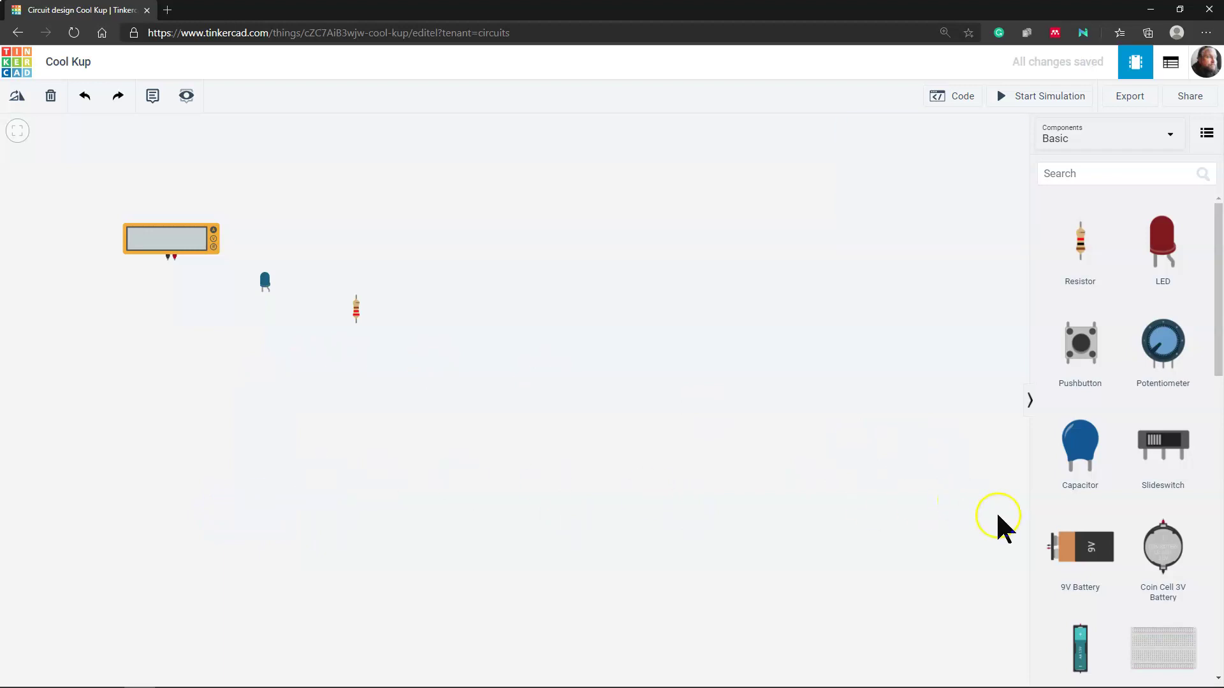
# Step: Place a 9V battery on the workspace below the resistor, with its terminals facing the LED side
pyautogui.moveTo(1088, 552); pyautogui.dragTo(312, 421)
pyautogui.click(501, 354)
pyautogui.click(309, 418)
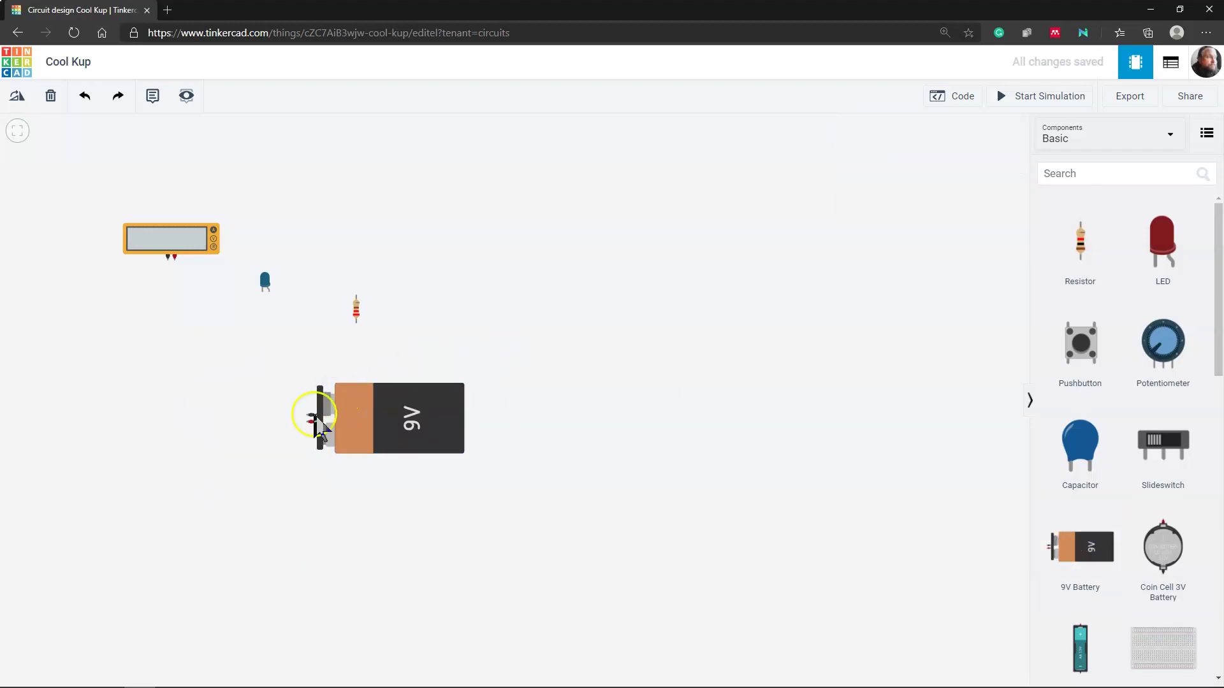
# Step: Wire the 9V battery's negative terminal to the LED's cathode with a bend below the LED, and color the wire black
pyautogui.click(308, 417)
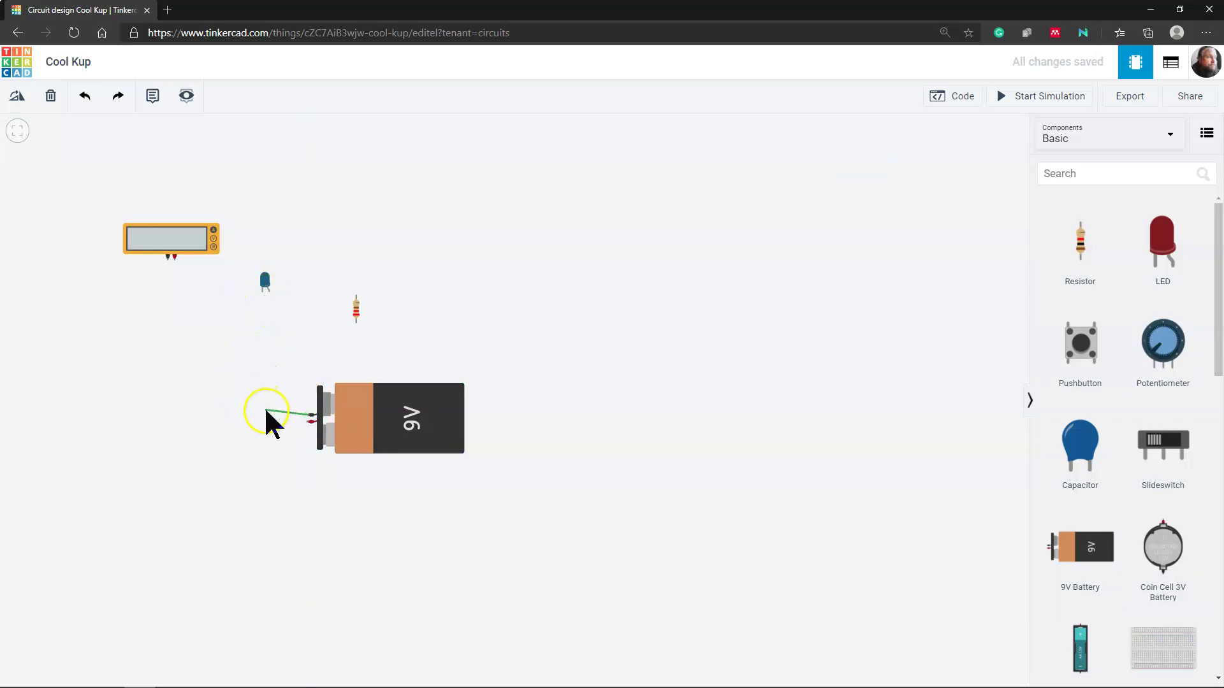
pyautogui.click(265, 415)
pyautogui.click(263, 293)
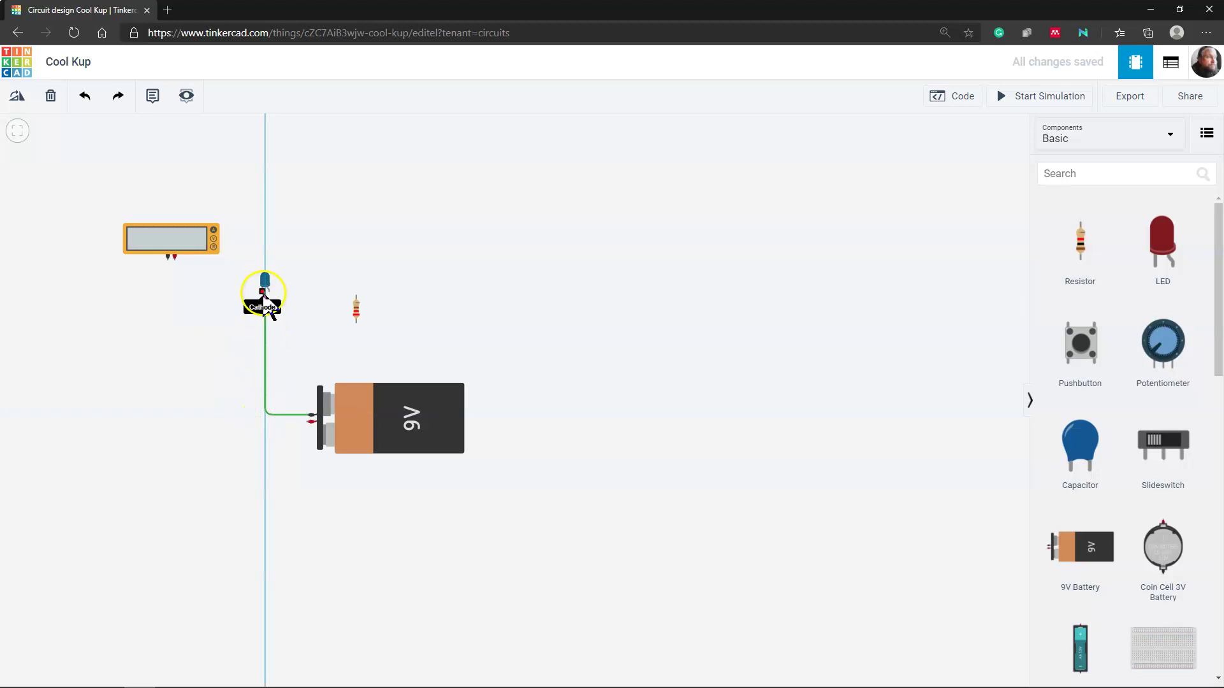
pyautogui.click(946, 158)
pyautogui.click(931, 184)
# Step: Wire the 9V battery's positive terminal to the LED's anode with one bend, and color the wire red
pyautogui.click(311, 421)
pyautogui.click(266, 288)
pyautogui.click(275, 418)
pyautogui.click(269, 293)
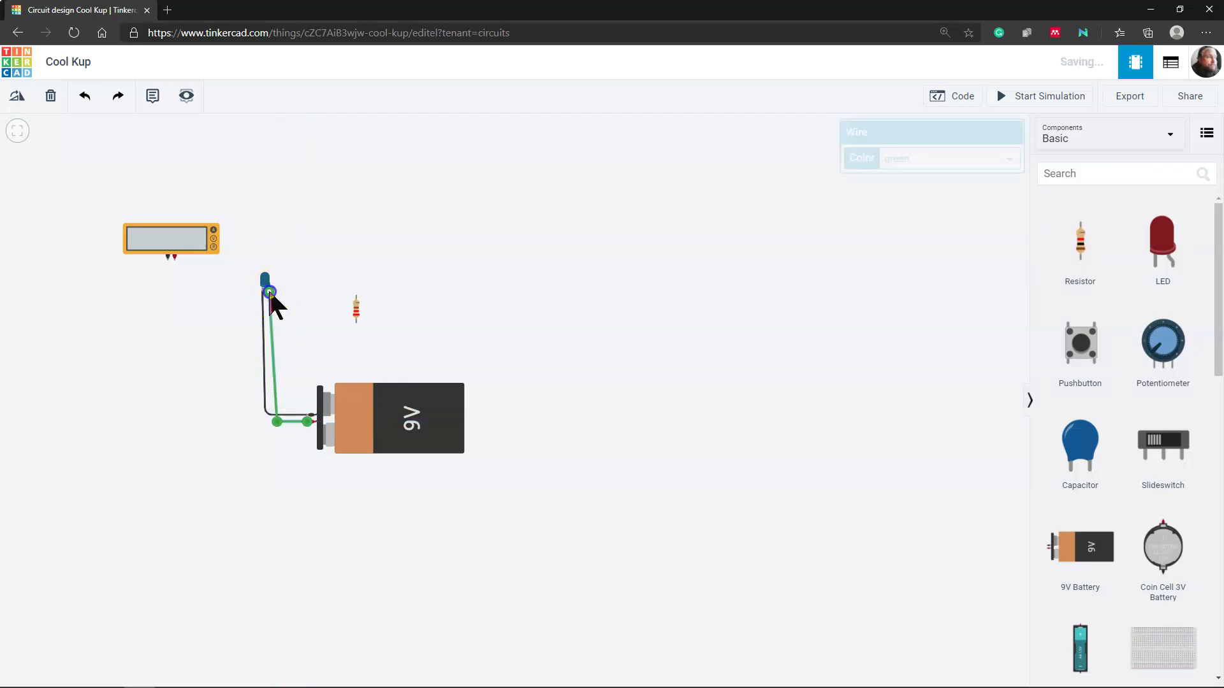
pyautogui.click(932, 169)
pyautogui.click(916, 201)
pyautogui.click(671, 261)
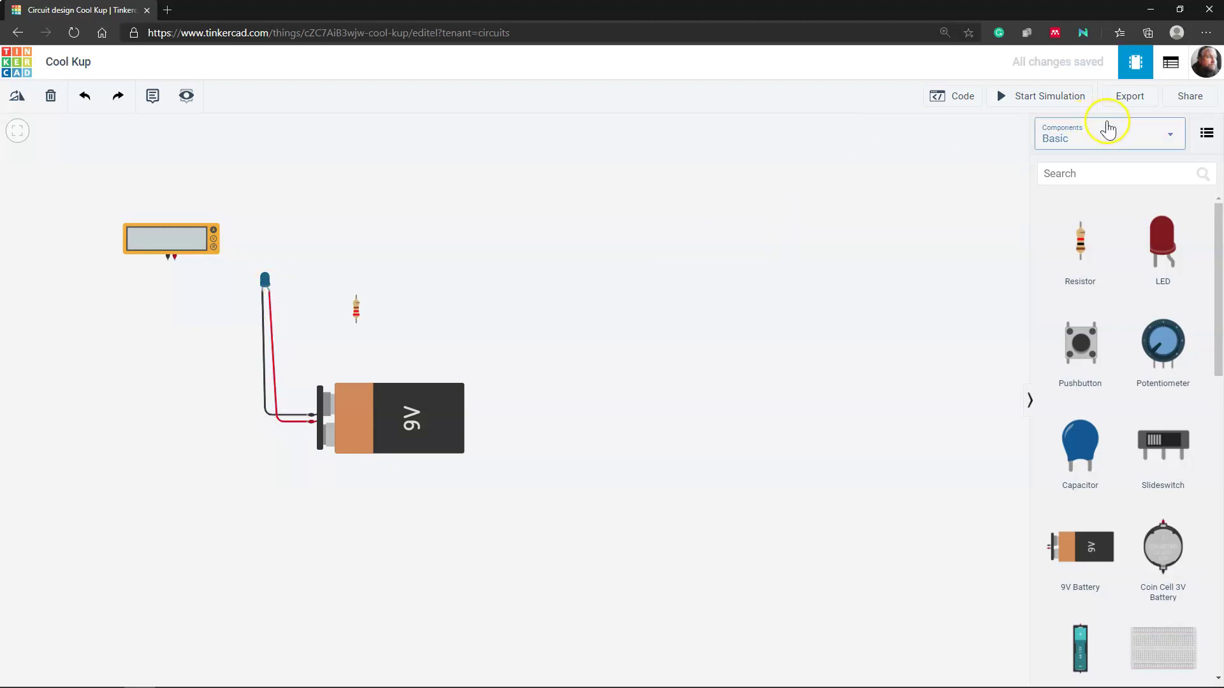
# Step: Simulate the LED connected directly to the 9V battery, inspect the LED's state, and stop the simulation
pyautogui.click(1028, 101)
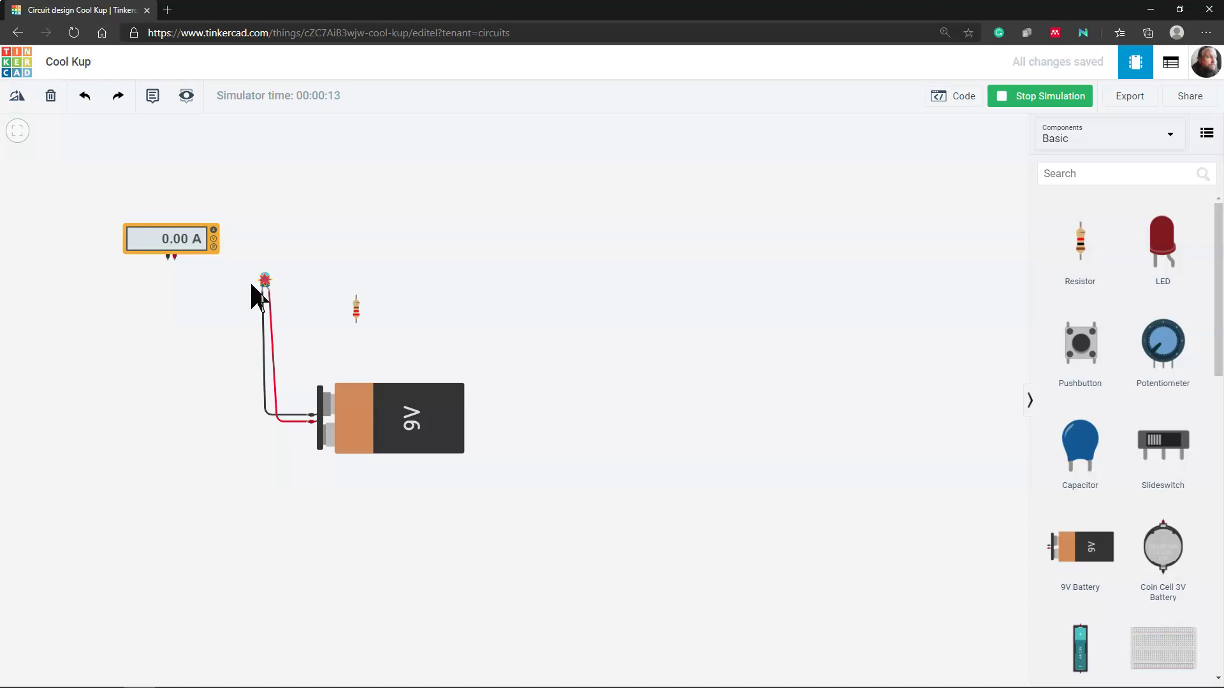
pyautogui.moveTo(265, 284)
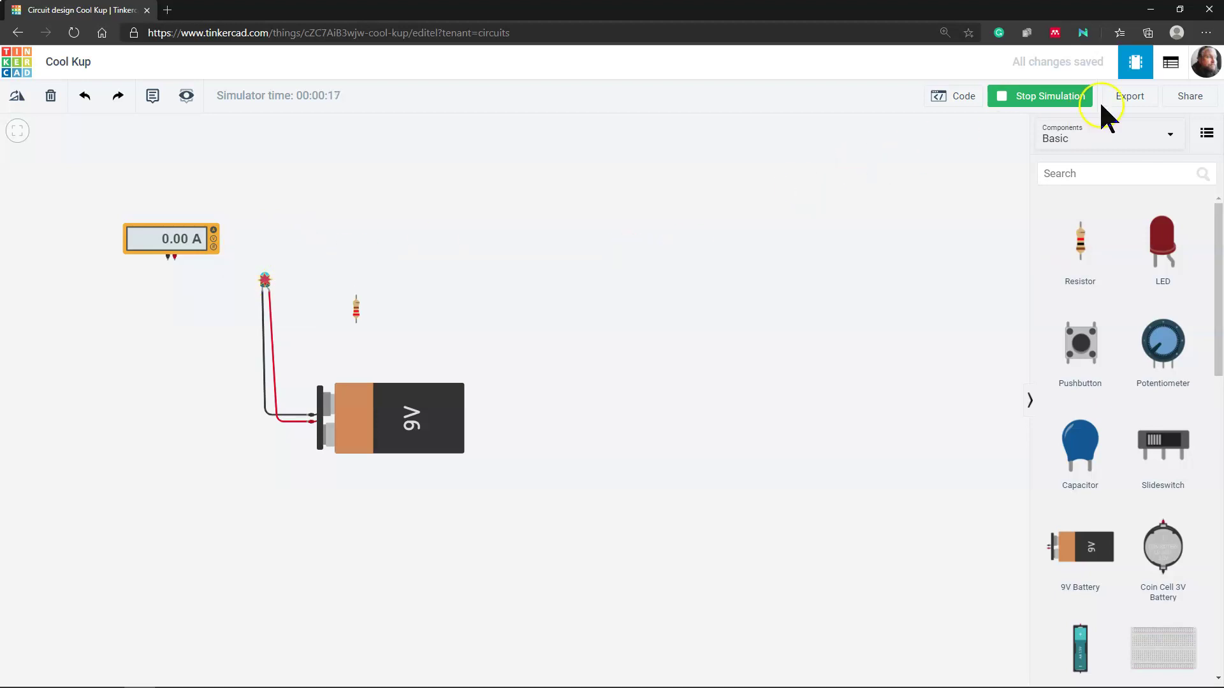
pyautogui.click(1059, 99)
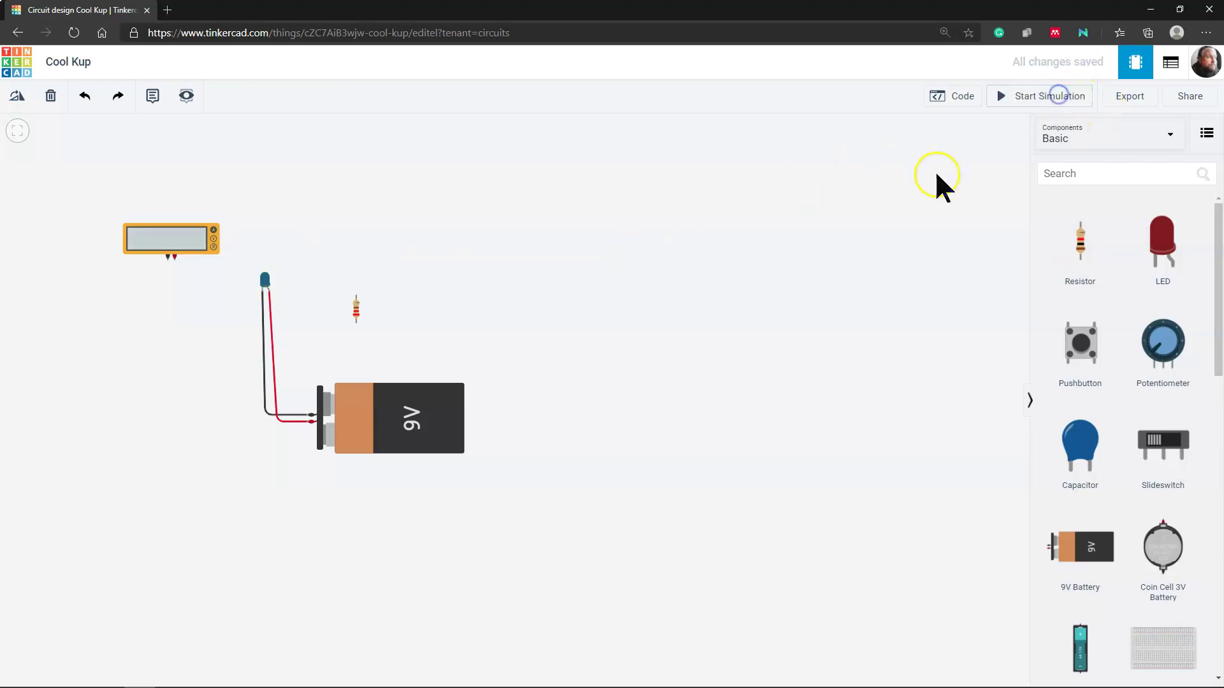
# Step: Delete the red and black wires between the LED and the 9V battery
pyautogui.click(275, 350)
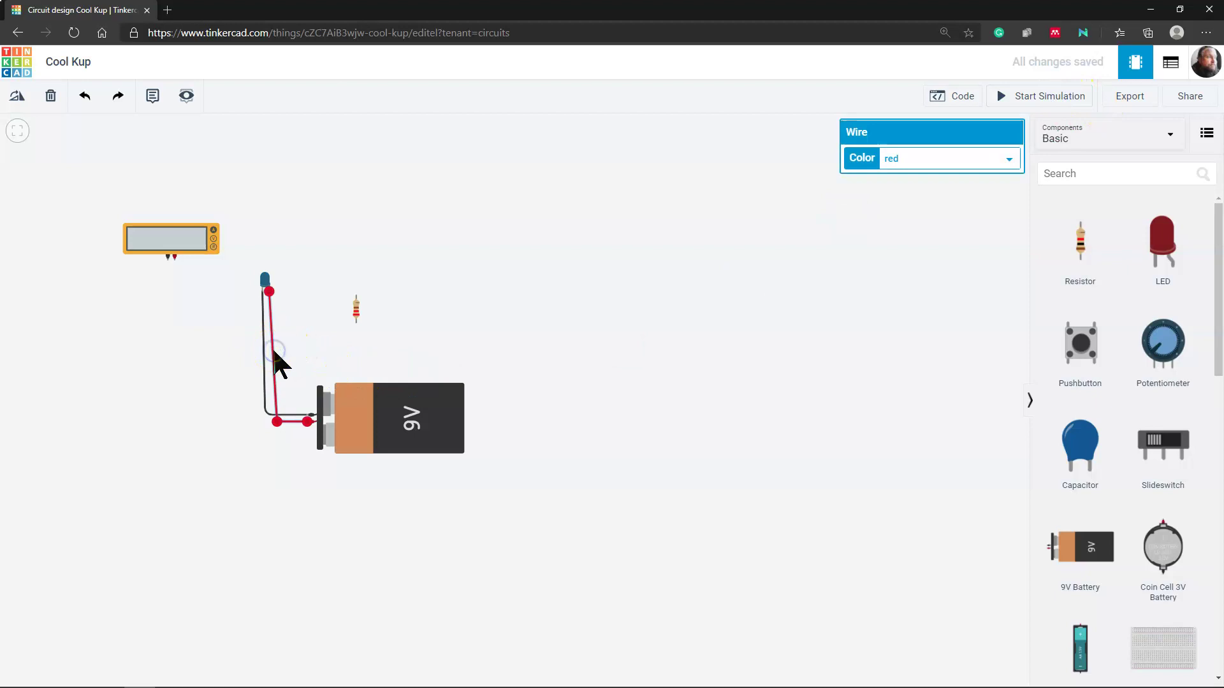
pyautogui.press('Delete')
pyautogui.click(265, 354)
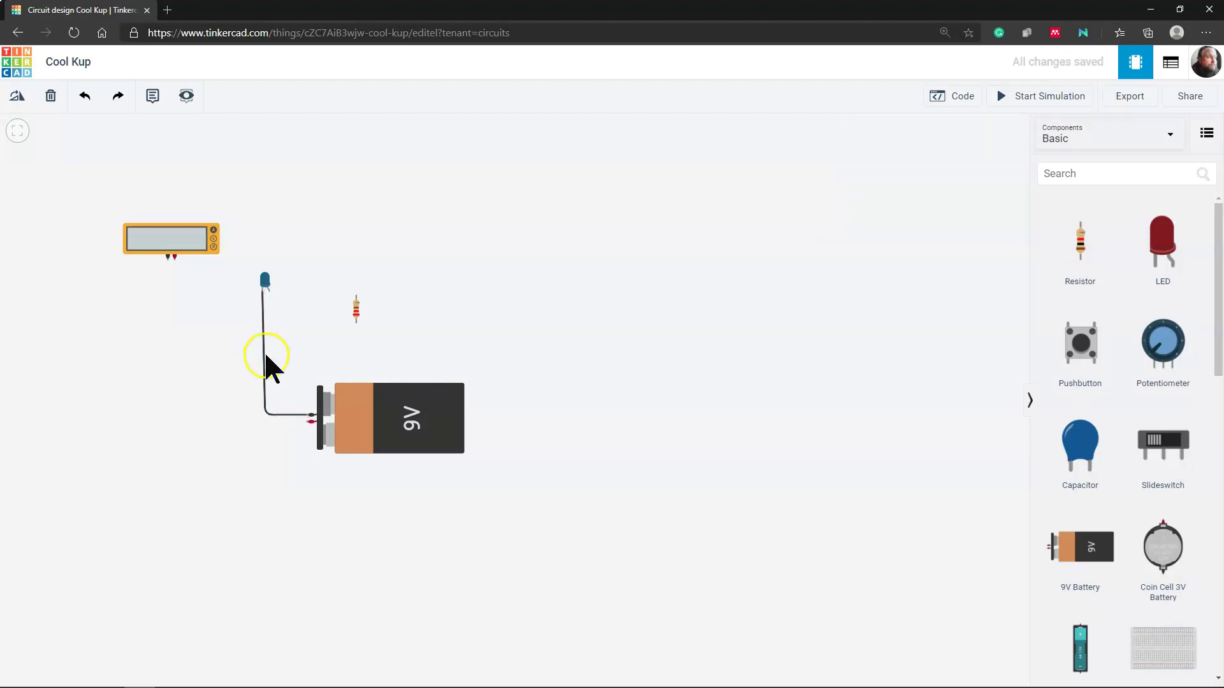
pyautogui.press('Delete')
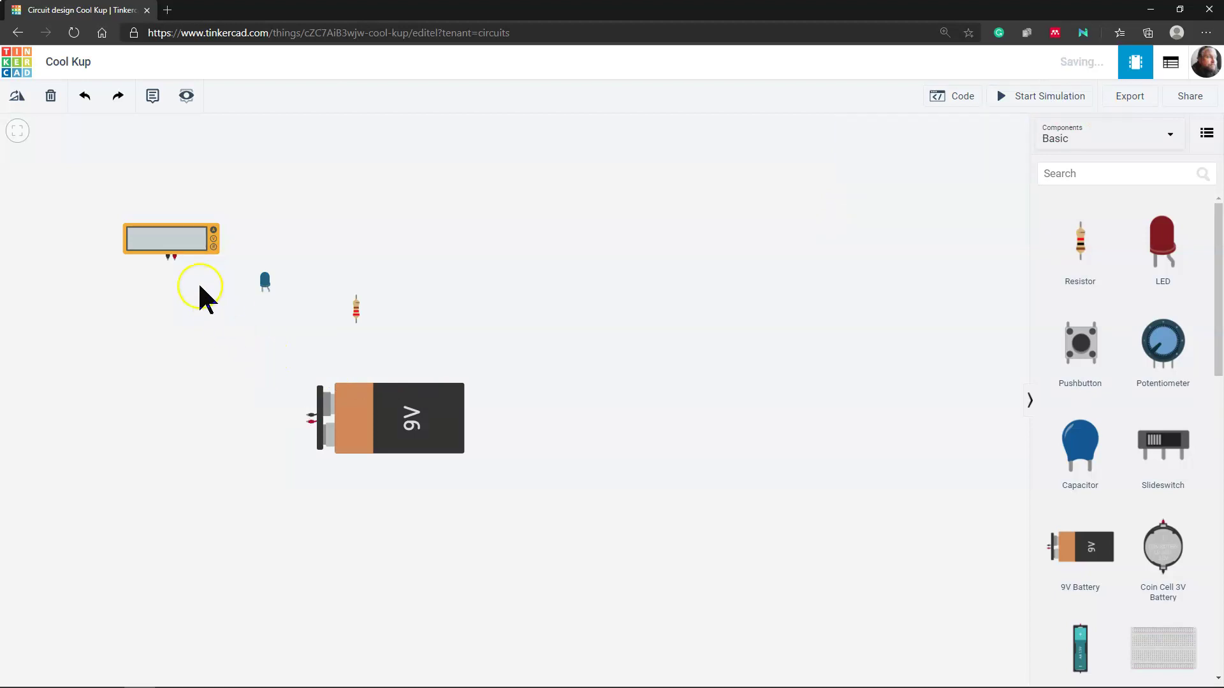
# Step: Arrange the 220 Ω resistor beside the 9V battery's terminals with the multimeter above it, and move the LED aside to the multimeter's upper left
pyautogui.moveTo(175, 236); pyautogui.dragTo(212, 326)
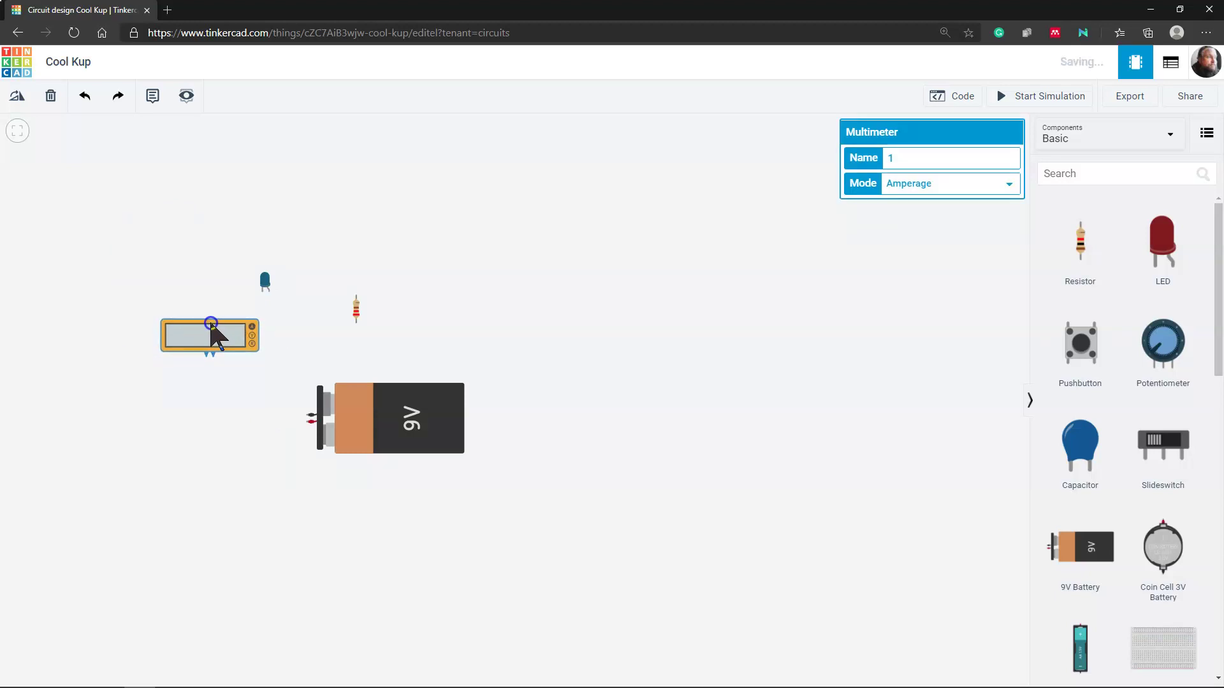
pyautogui.moveTo(355, 310); pyautogui.dragTo(269, 401)
pyautogui.moveTo(223, 325); pyautogui.dragTo(170, 248)
pyautogui.moveTo(262, 327); pyautogui.dragTo(277, 282)
pyautogui.moveTo(273, 401)
pyautogui.mouseDown()
pyautogui.moveTo(274, 378)
pyautogui.moveTo(290, 388)
pyautogui.mouseUp()
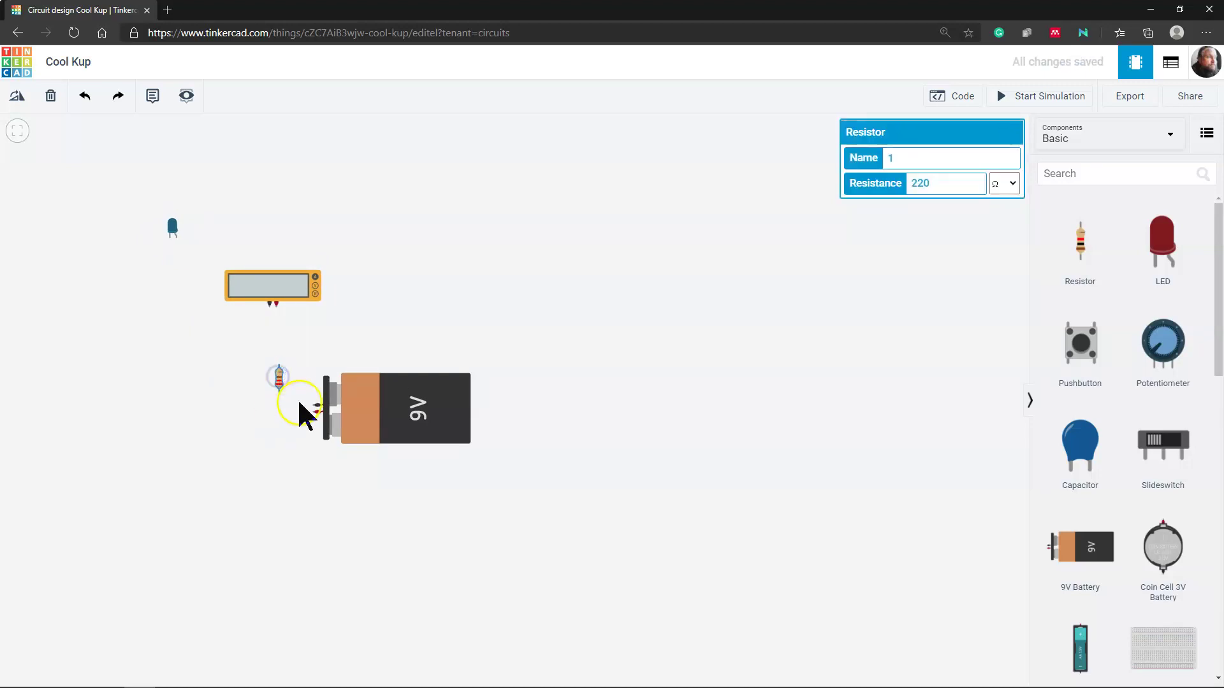
# Step: Wire the 9V battery's positive terminal to the lower lead of the 220 Ω resistor with a right-angle bend
pyautogui.click(304, 404)
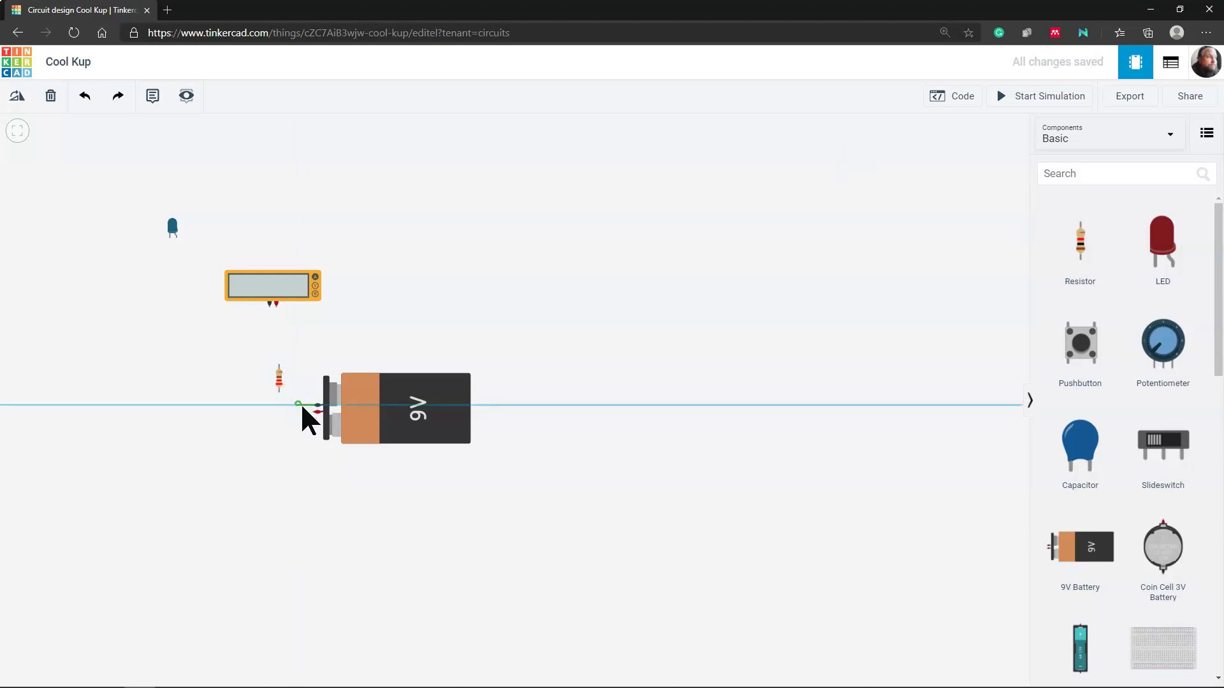
pyautogui.click(297, 405)
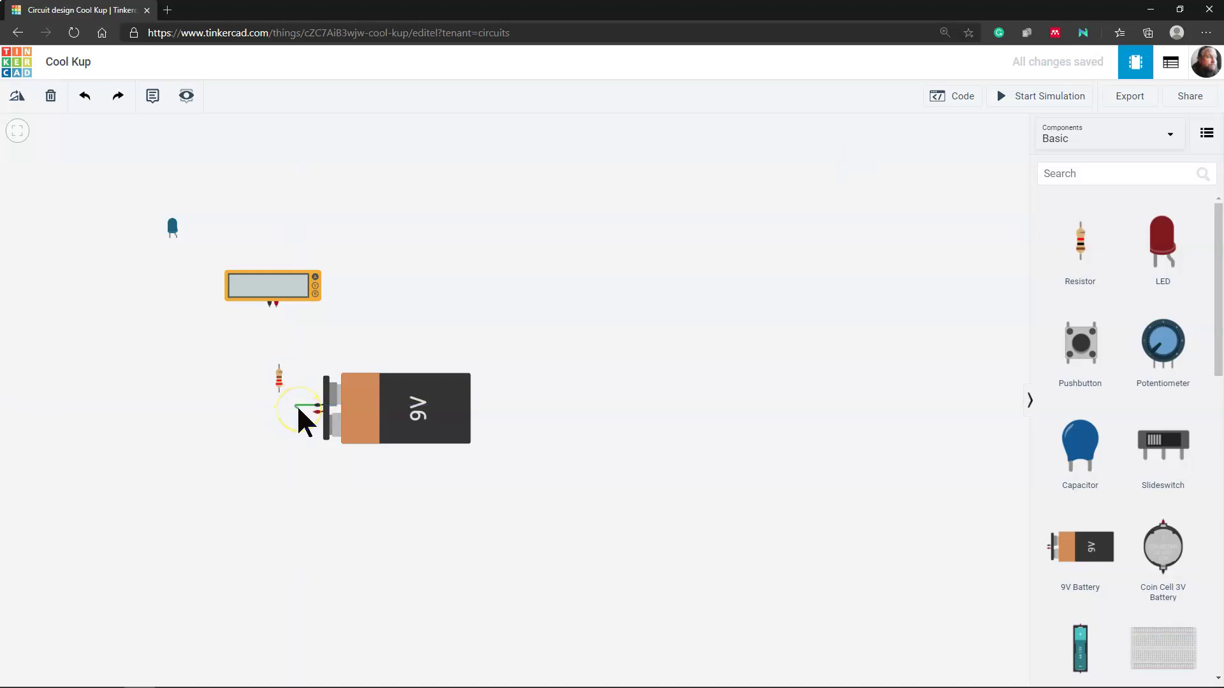
pyautogui.click(308, 411)
pyautogui.click(274, 395)
pyautogui.click(278, 411)
pyautogui.click(279, 393)
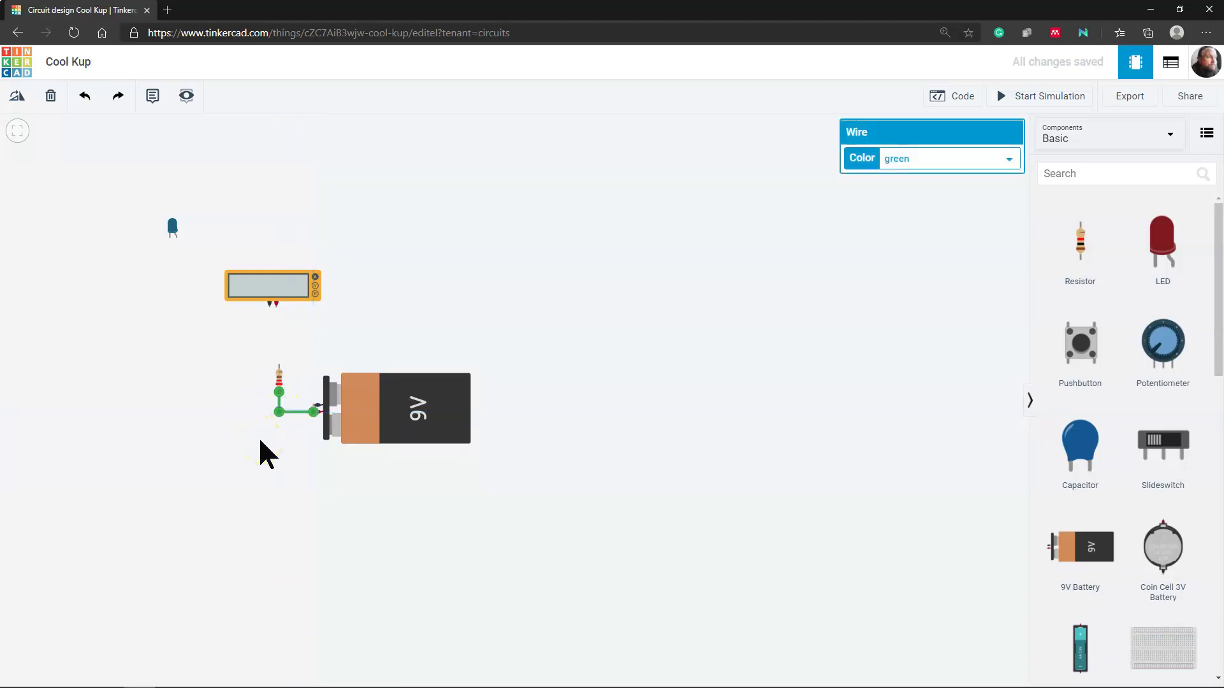
# Step: Nudge the multimeter slightly left and wire the resistor's upper lead to the multimeter's positive terminal
pyautogui.moveTo(267, 285); pyautogui.dragTo(270, 283)
pyautogui.click(279, 365)
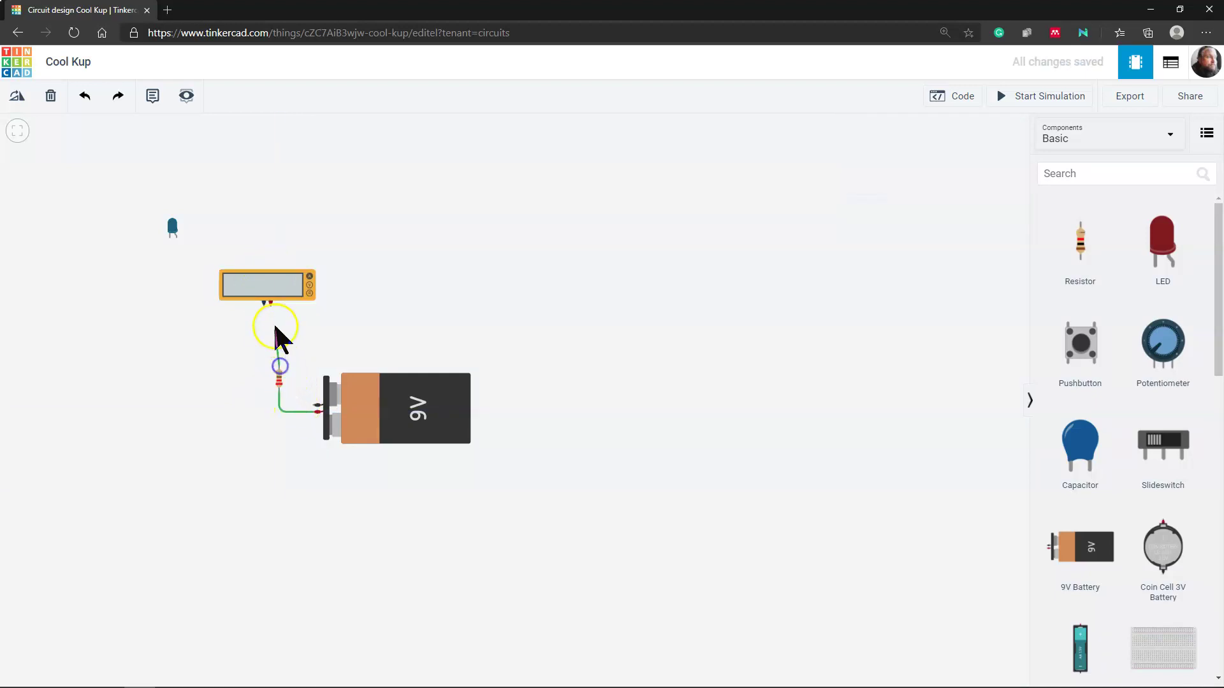
pyautogui.click(269, 305)
# Step: Wire the 9V battery's negative terminal to the multimeter's negative terminal
pyautogui.click(320, 405)
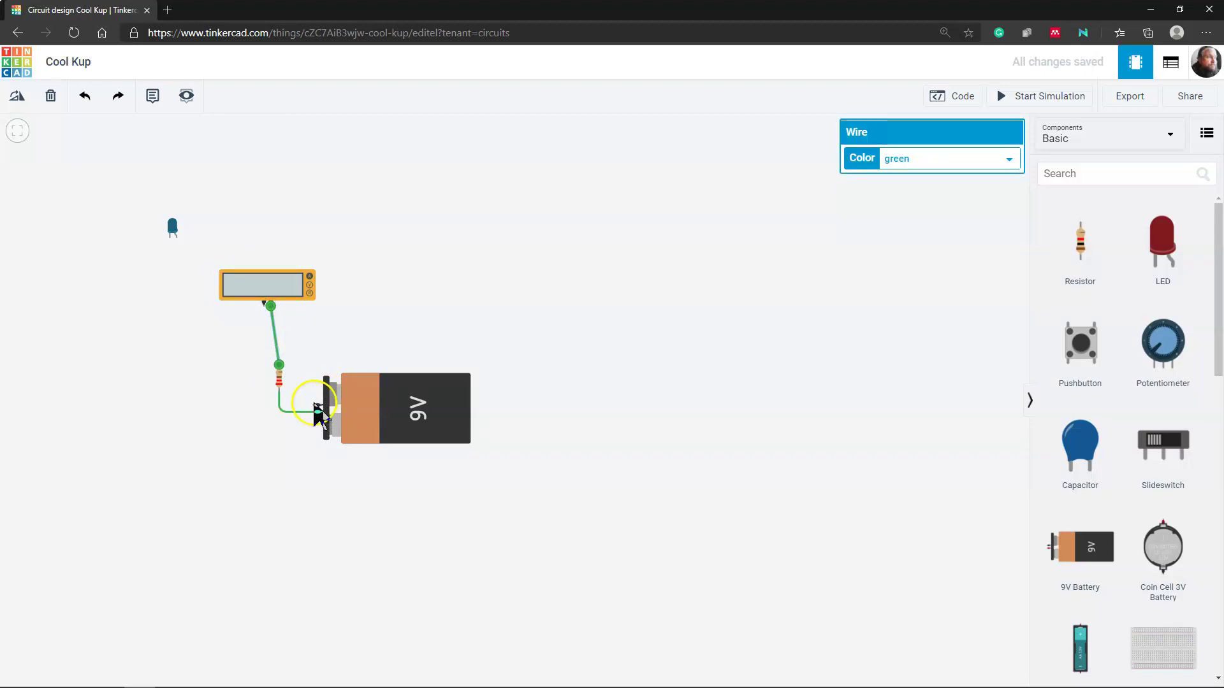
pyautogui.click(260, 310)
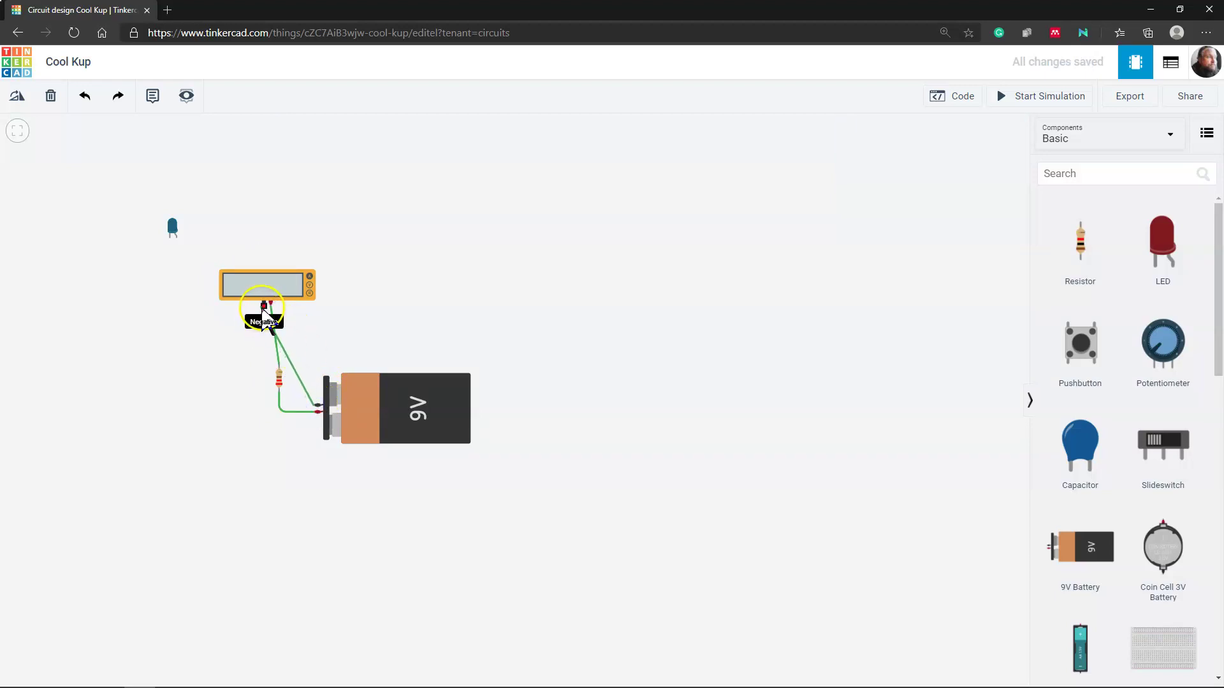
pyautogui.click(204, 405)
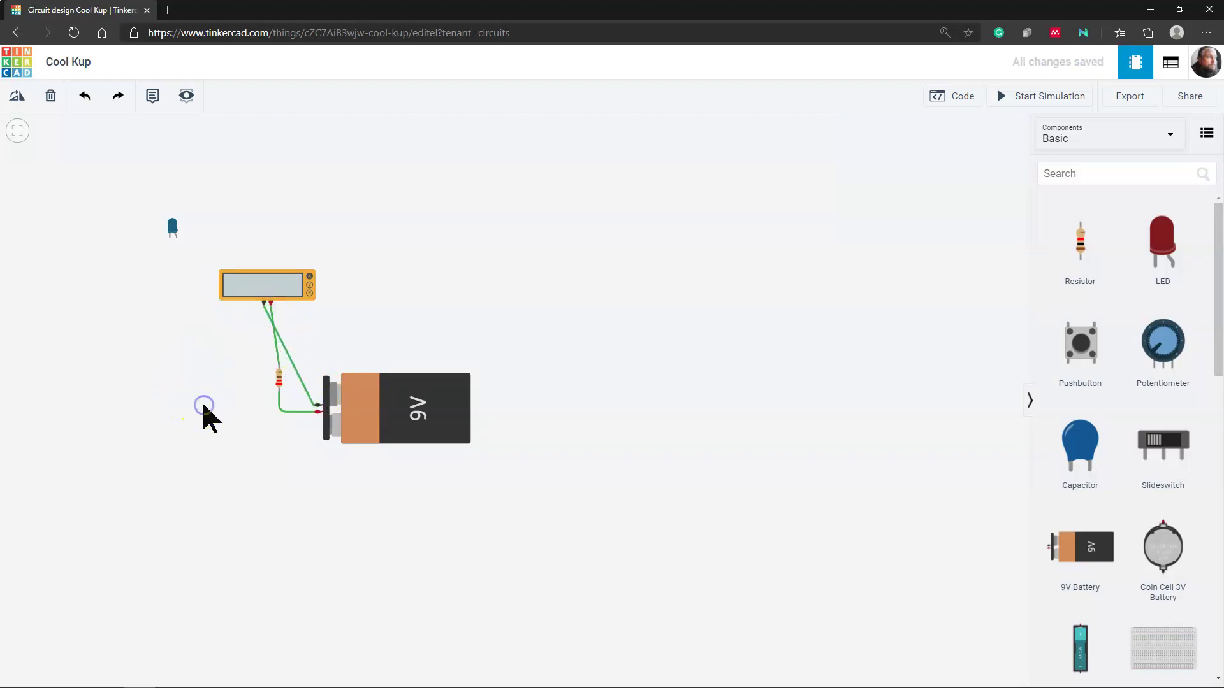
pyautogui.click(326, 409)
pyautogui.click(277, 392)
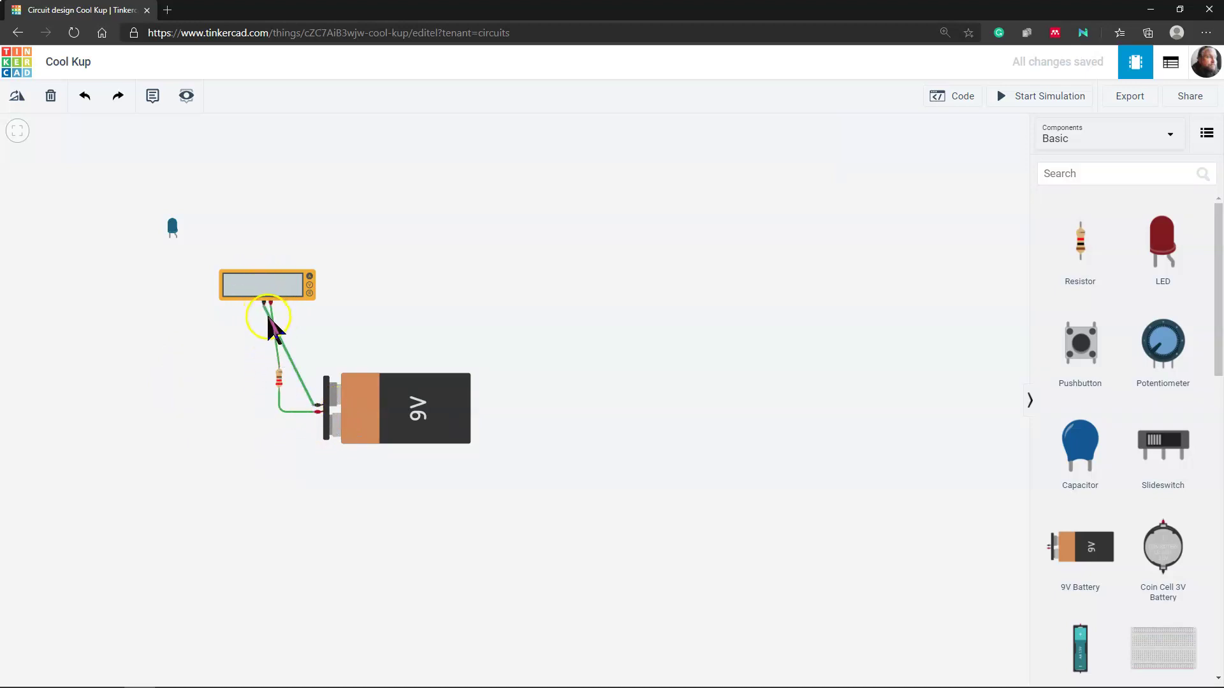
# Step: Run the simulation and switch the multimeter to Voltage mode and back to Amperage to compare its readings
pyautogui.click(317, 408)
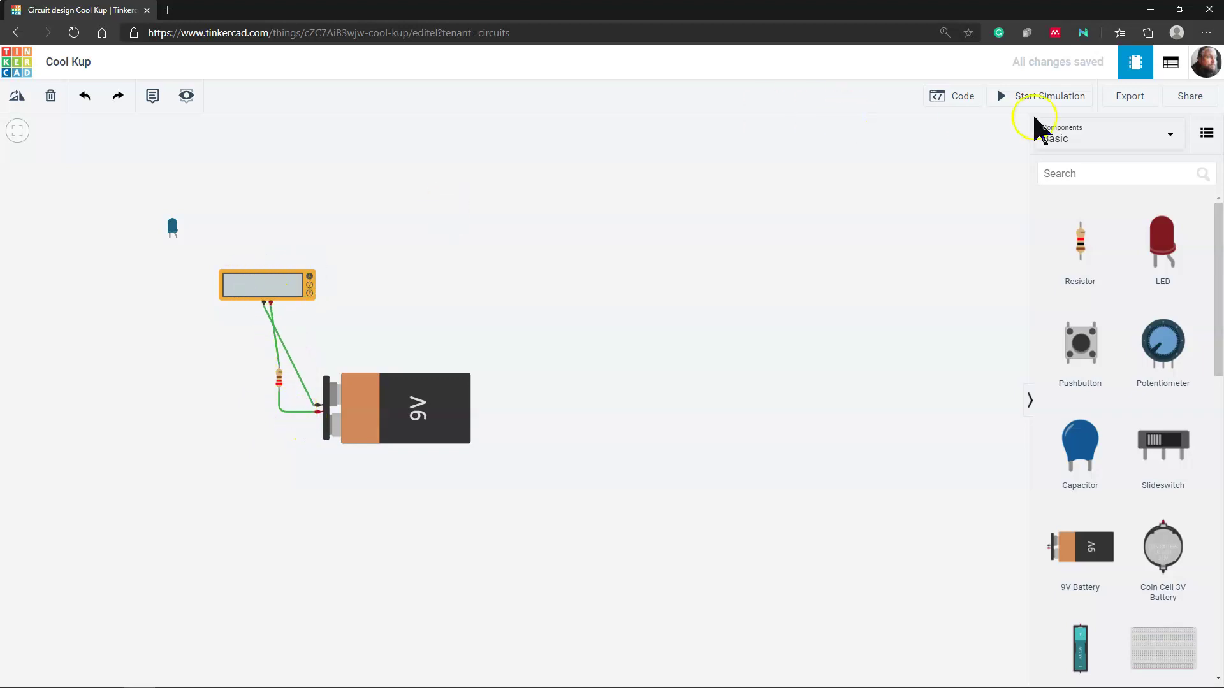
pyautogui.click(1050, 100)
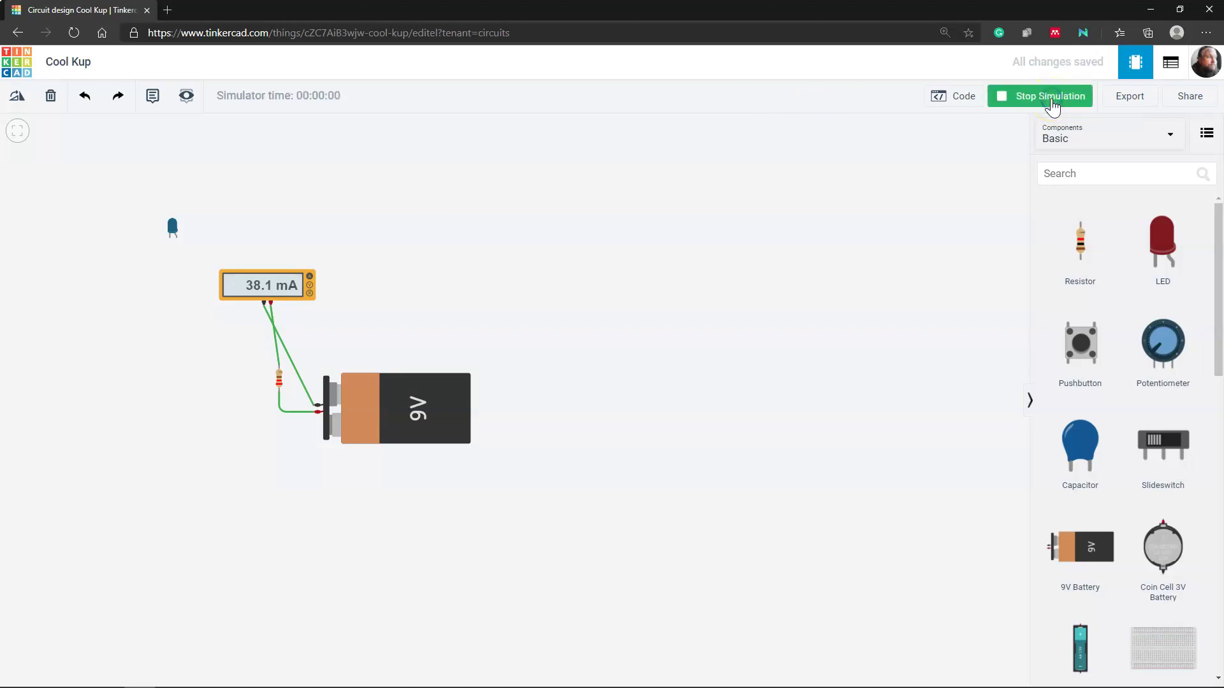
pyautogui.click(311, 291)
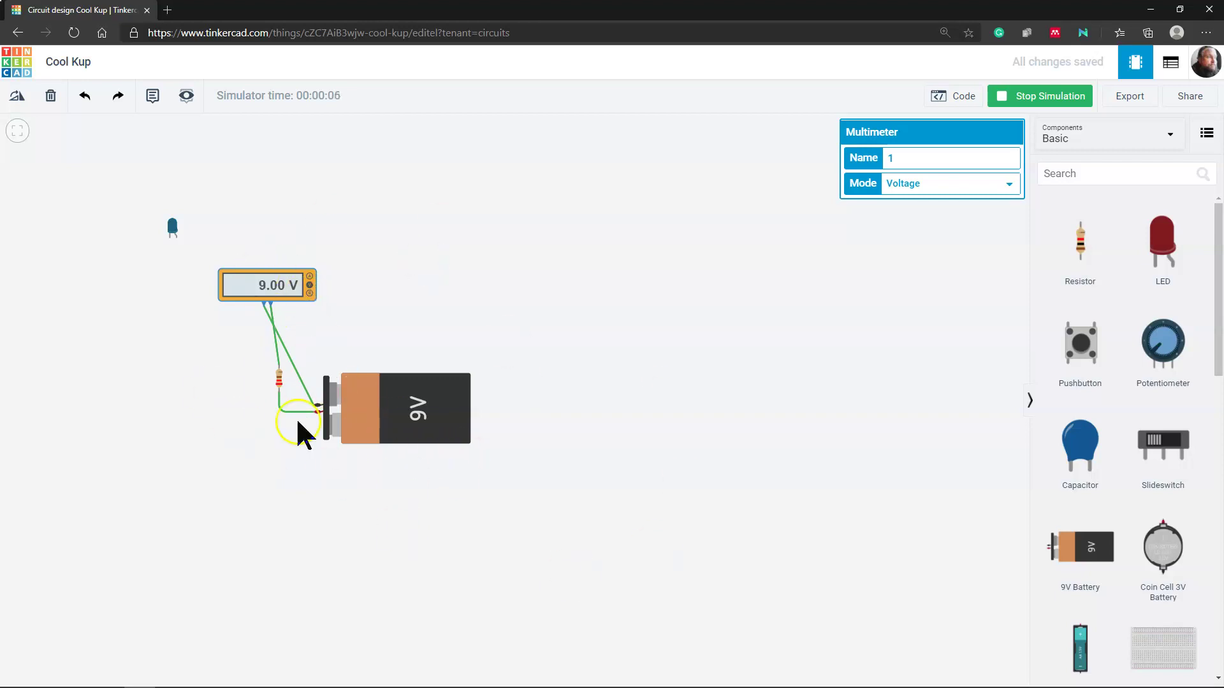
pyautogui.click(313, 283)
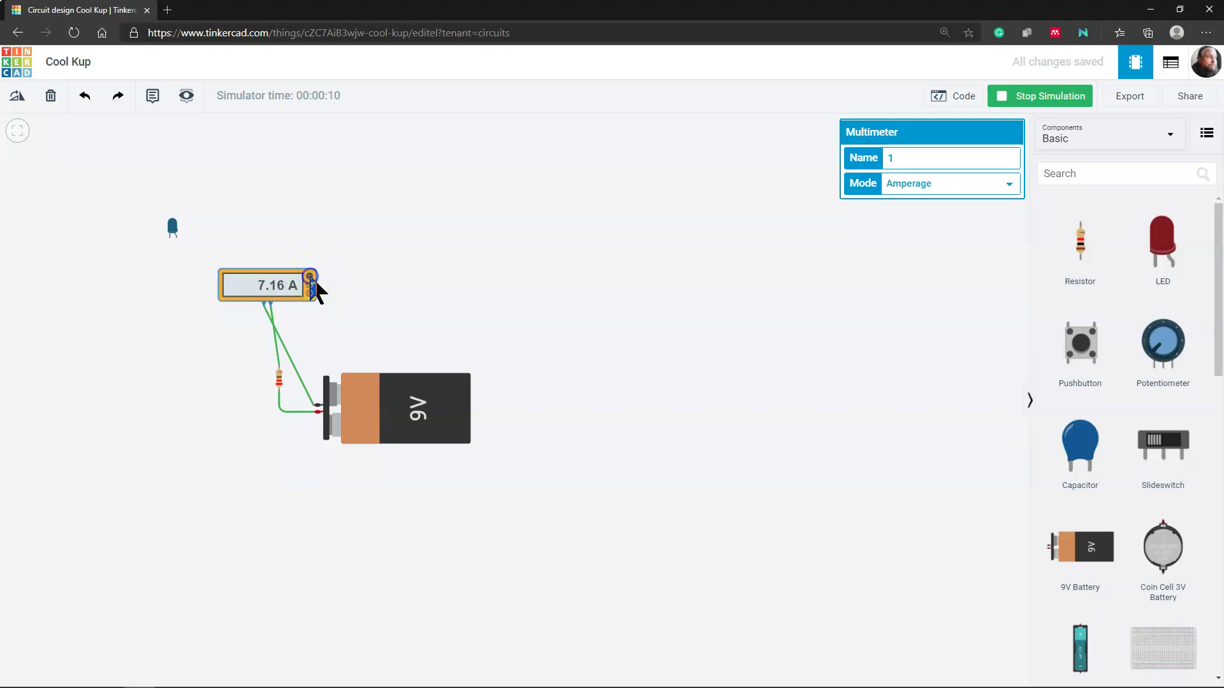
pyautogui.click(307, 294)
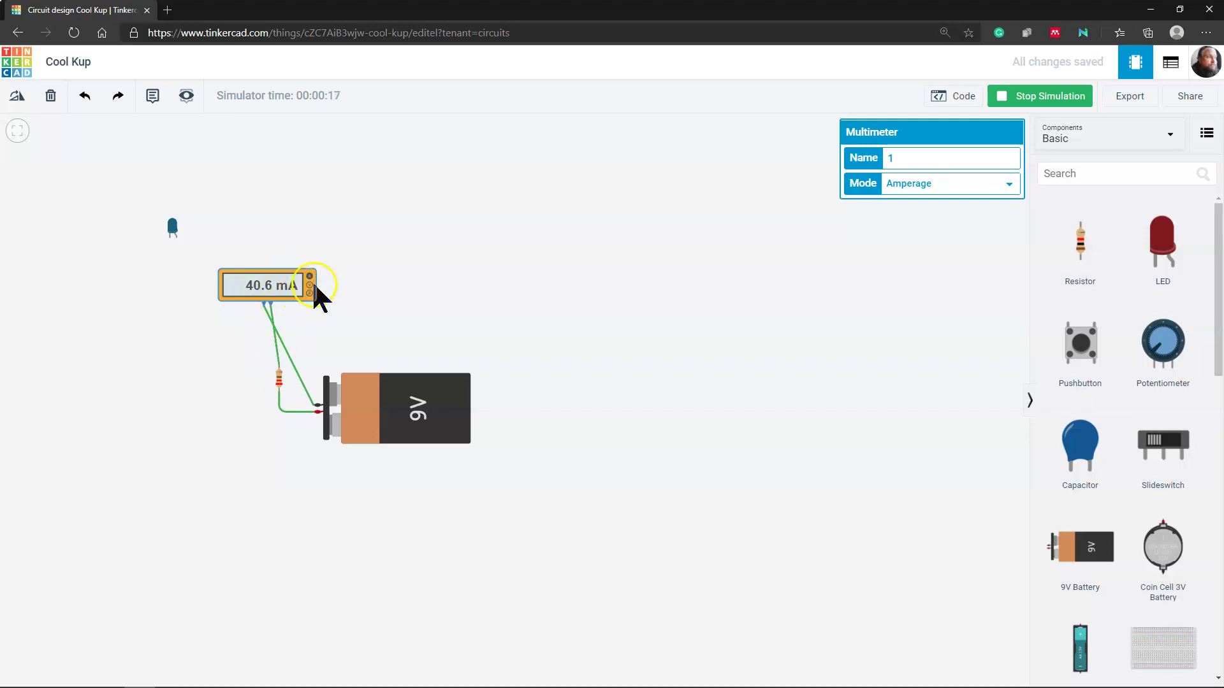
# Step: Add a second multimeter beside the circuit and wire its negative terminal to the battery's negative and its positive terminal to the resistor's lower lead
pyautogui.scroll(-10, 1109, 510)
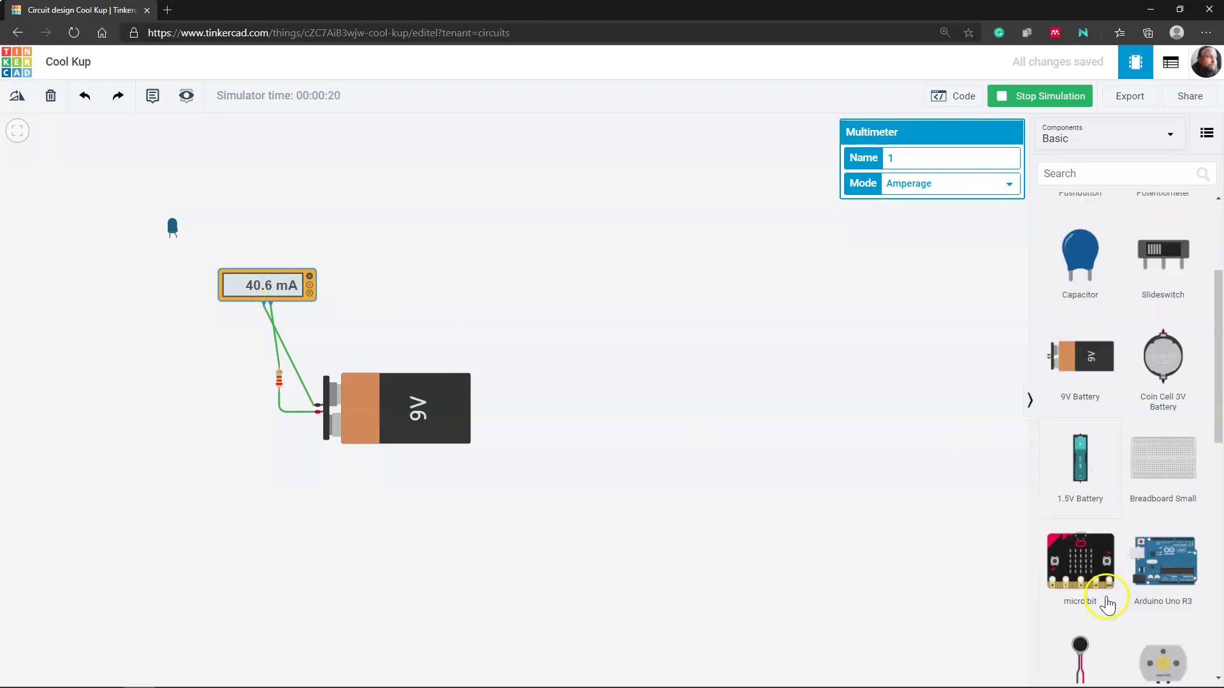
pyautogui.moveTo(1076, 614); pyautogui.dragTo(136, 421)
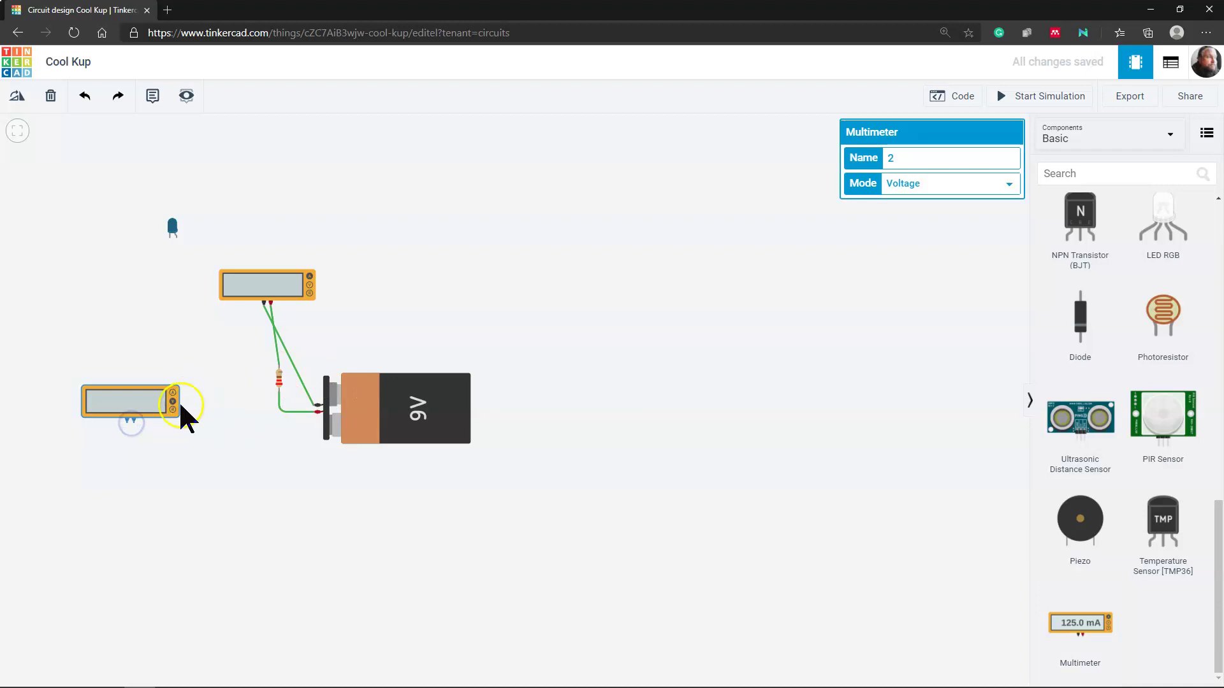
pyautogui.click(127, 424)
pyautogui.click(314, 406)
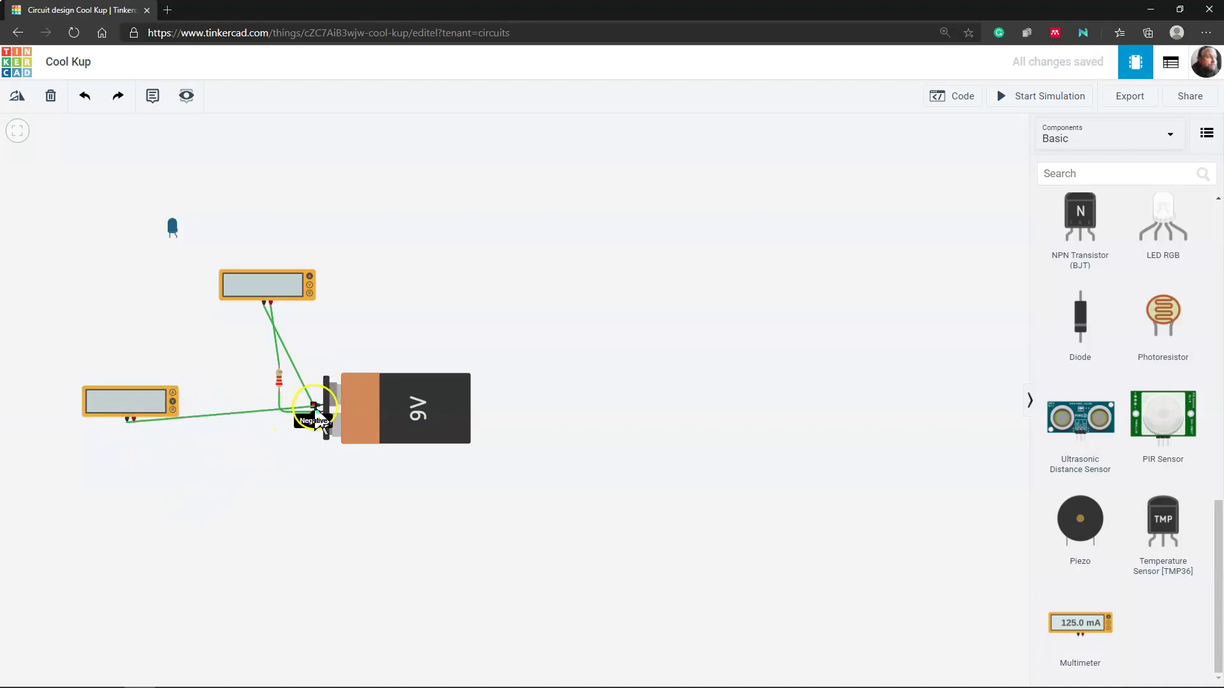
pyautogui.click(135, 423)
pyautogui.click(279, 392)
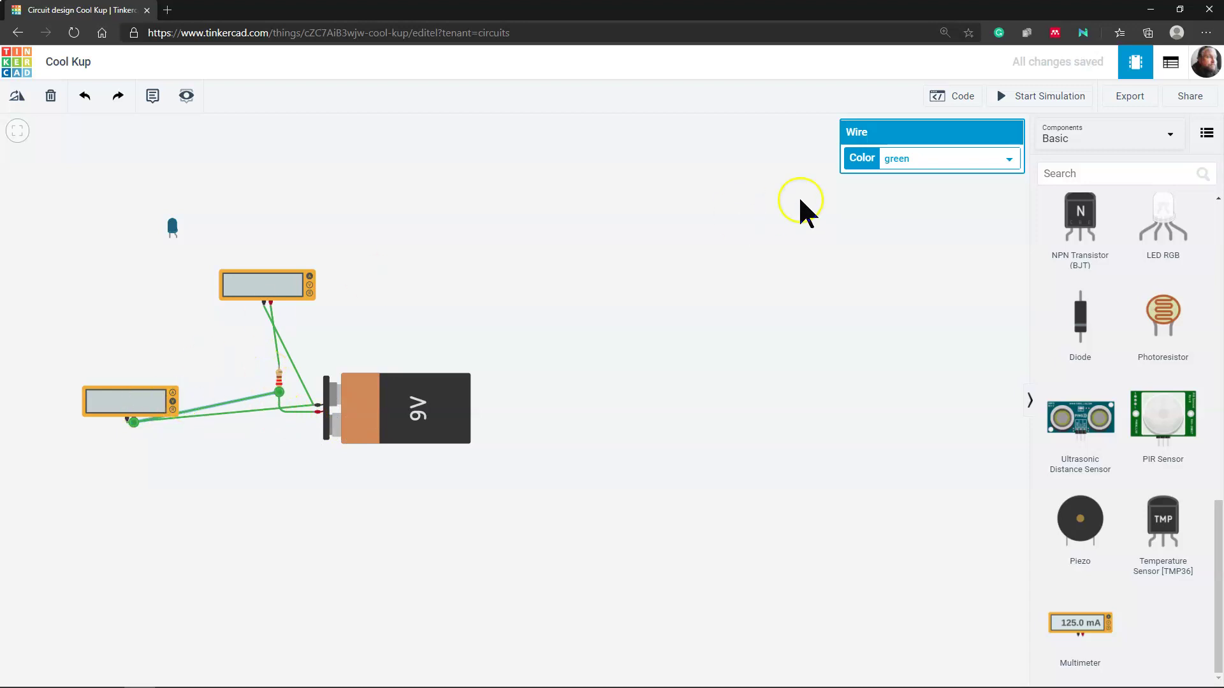
# Step: Simulate the circuit with both multimeters and switch the second one to Amperage mode to compare readings
pyautogui.click(1055, 99)
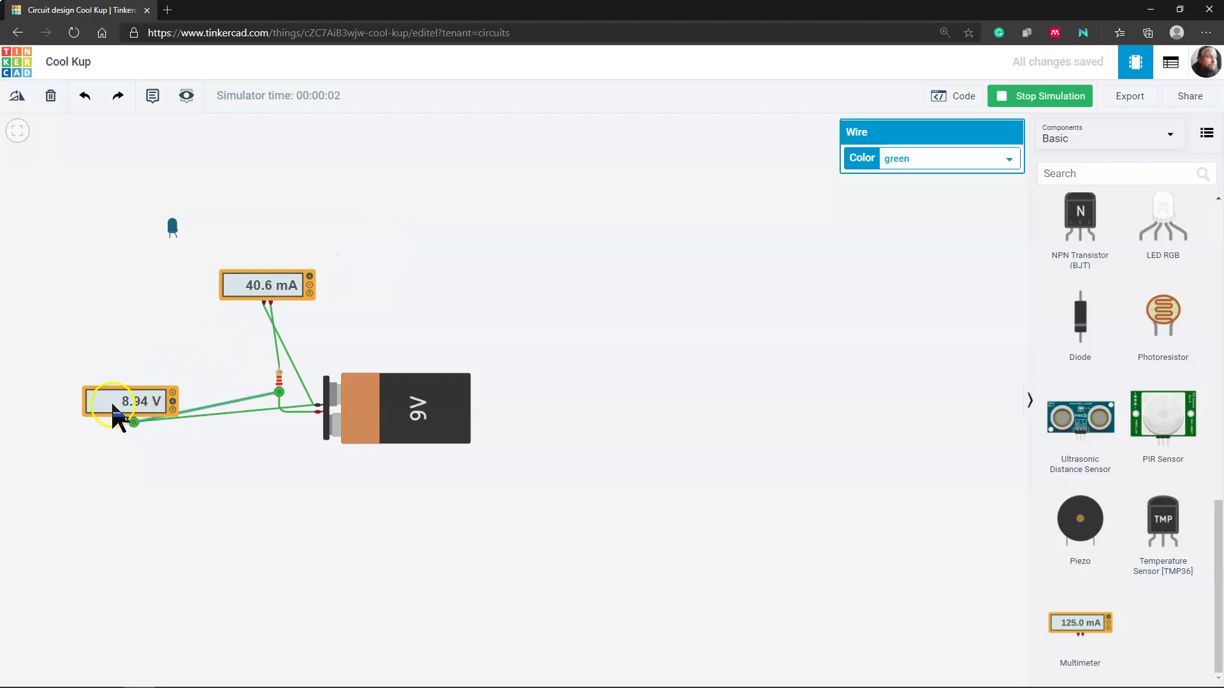
pyautogui.moveTo(138, 408); pyautogui.dragTo(178, 401)
pyautogui.click(172, 400)
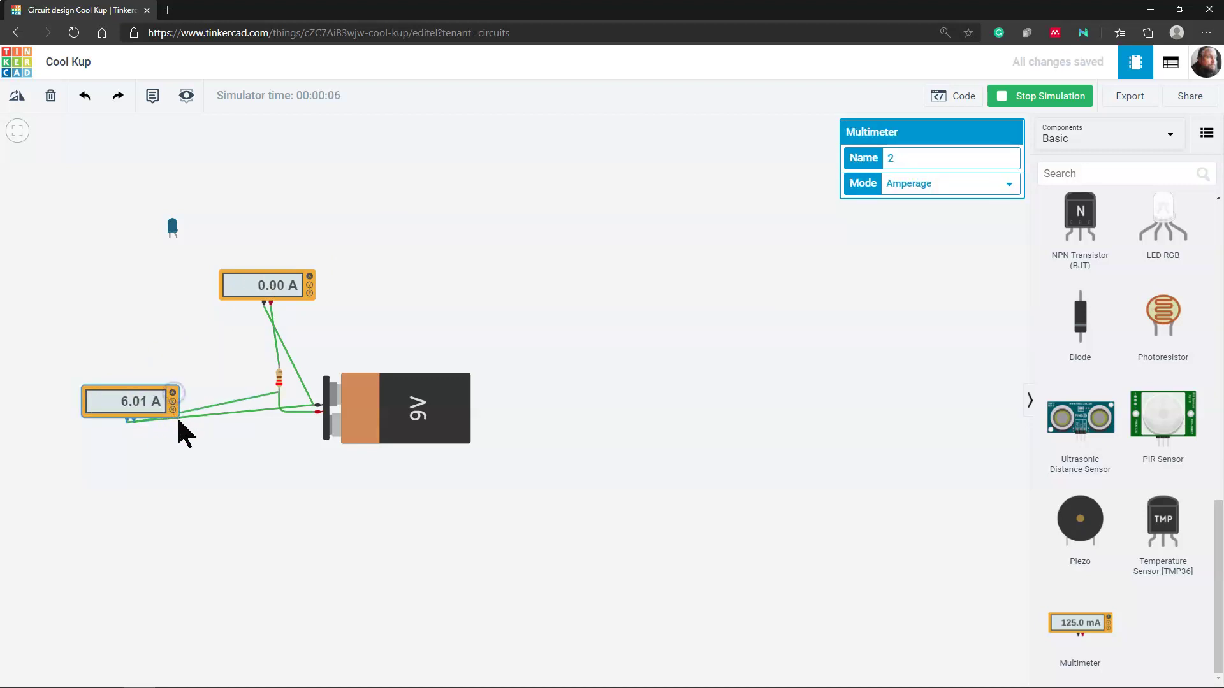
pyautogui.click(285, 401)
pyautogui.moveTo(284, 395); pyautogui.dragTo(277, 360)
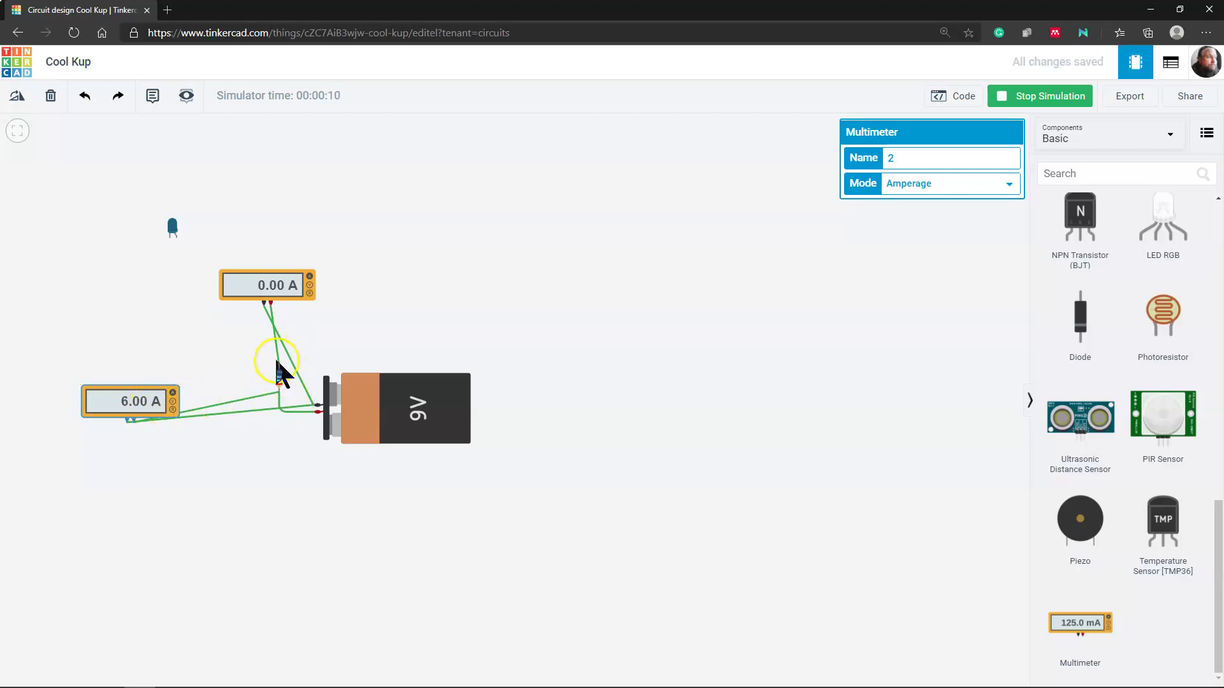
pyautogui.click(329, 344)
pyautogui.click(278, 355)
# Step: Delete both wires connecting the second multimeter to the circuit
pyautogui.click(262, 396)
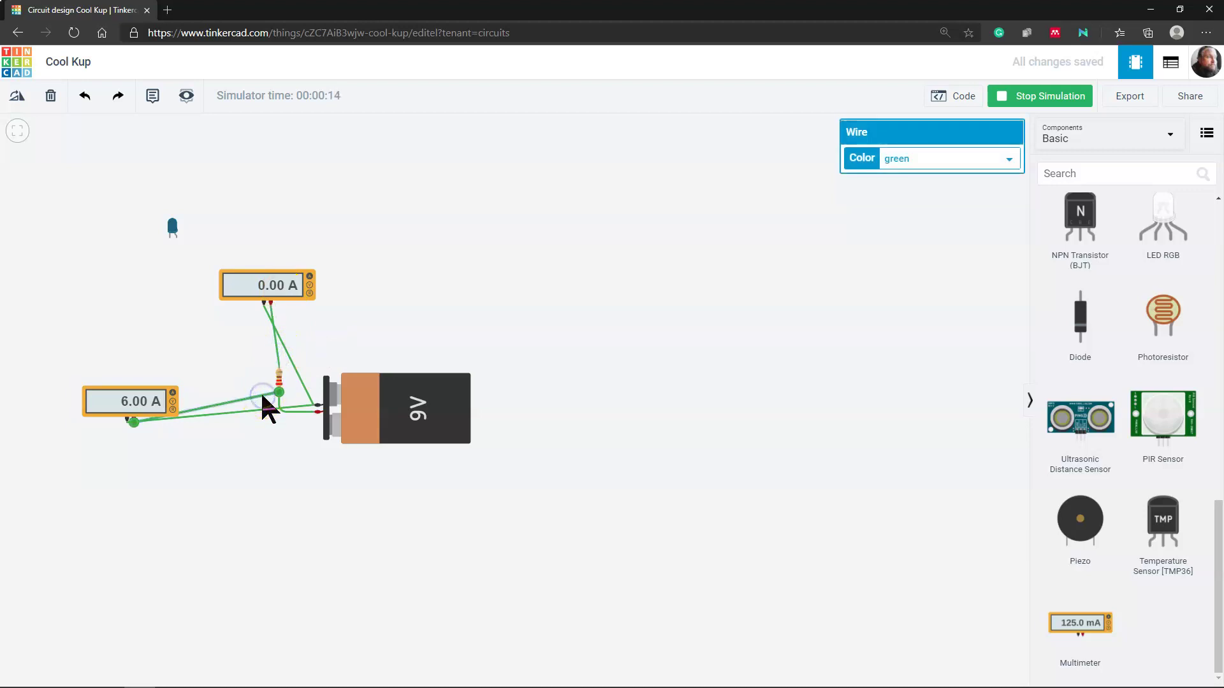
pyautogui.press('Delete')
pyautogui.press('Delete')
# Step: Restart the simulation and set the resistor's resistance to 100 kΩ
pyautogui.click(1047, 97)
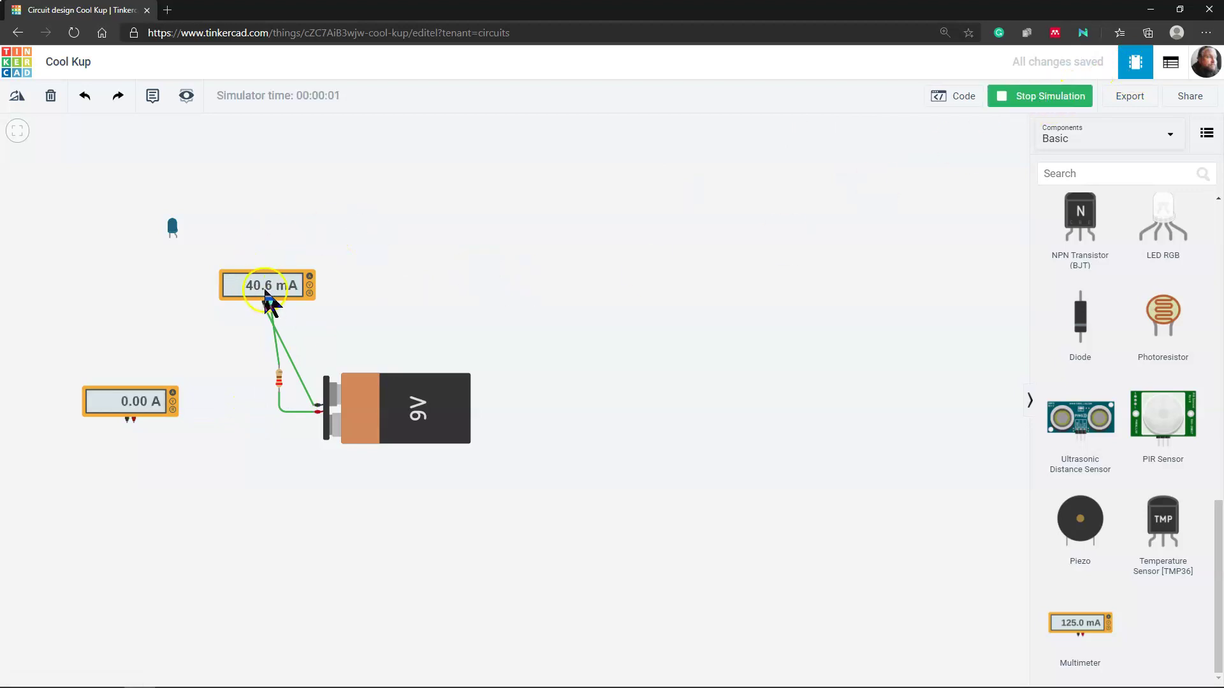
pyautogui.click(278, 379)
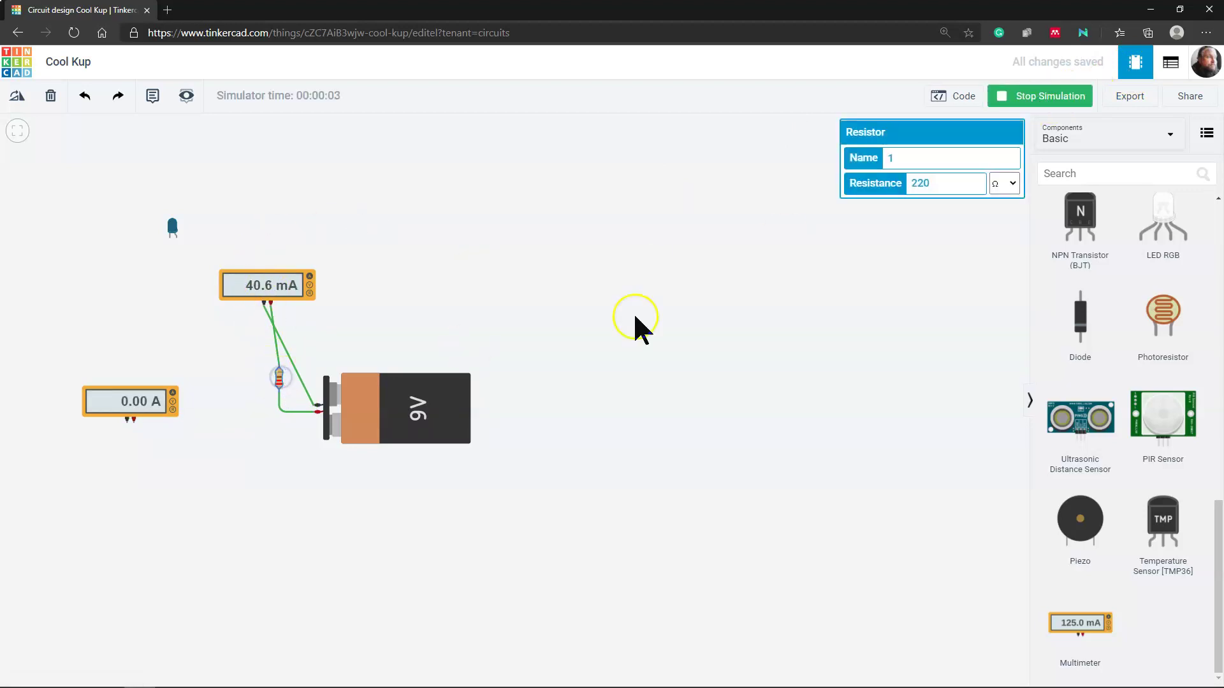
pyautogui.click(1005, 185)
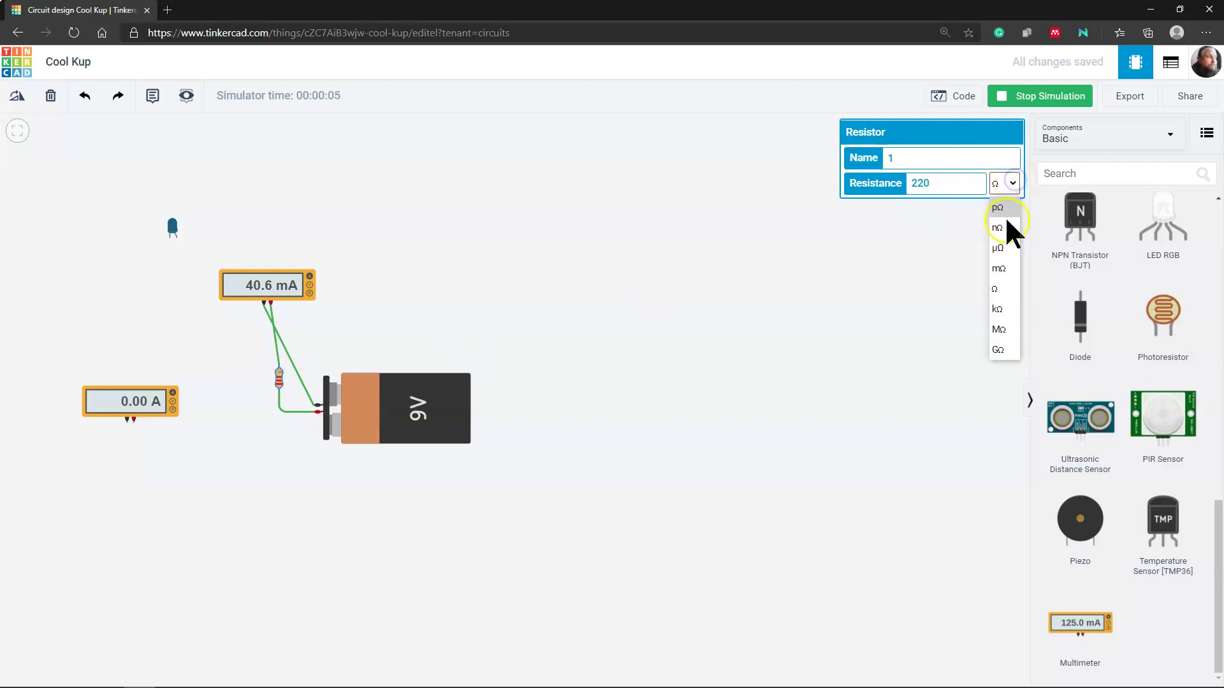
pyautogui.click(1004, 308)
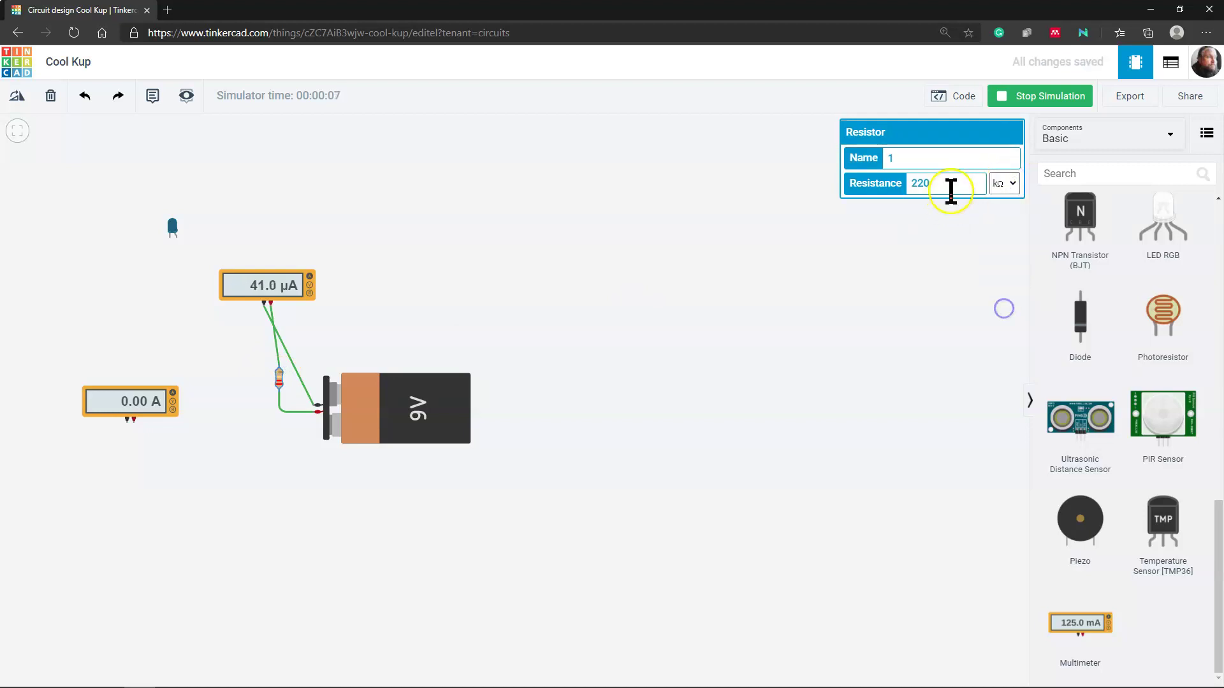
pyautogui.moveTo(956, 189); pyautogui.dragTo(894, 192)
pyautogui.click(894, 198)
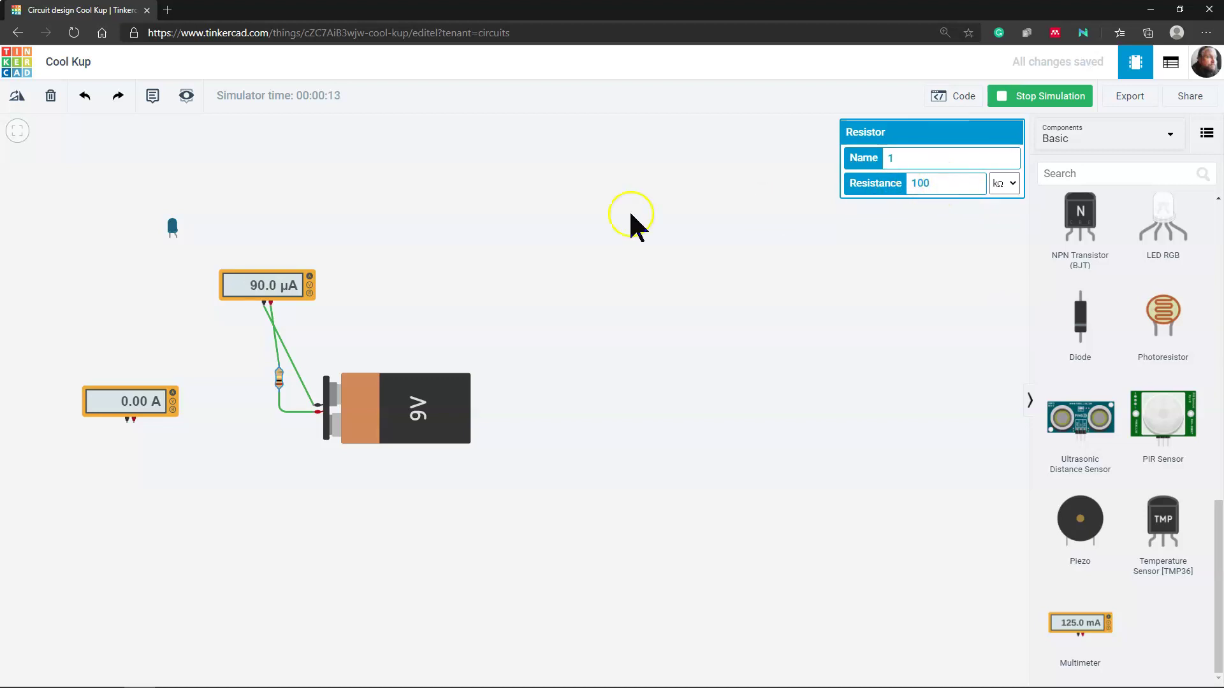
# Step: Set the resistor's resistance to 1 kΩ while the simulation runs
pyautogui.click(931, 185)
pyautogui.click(889, 191)
pyautogui.write('1')
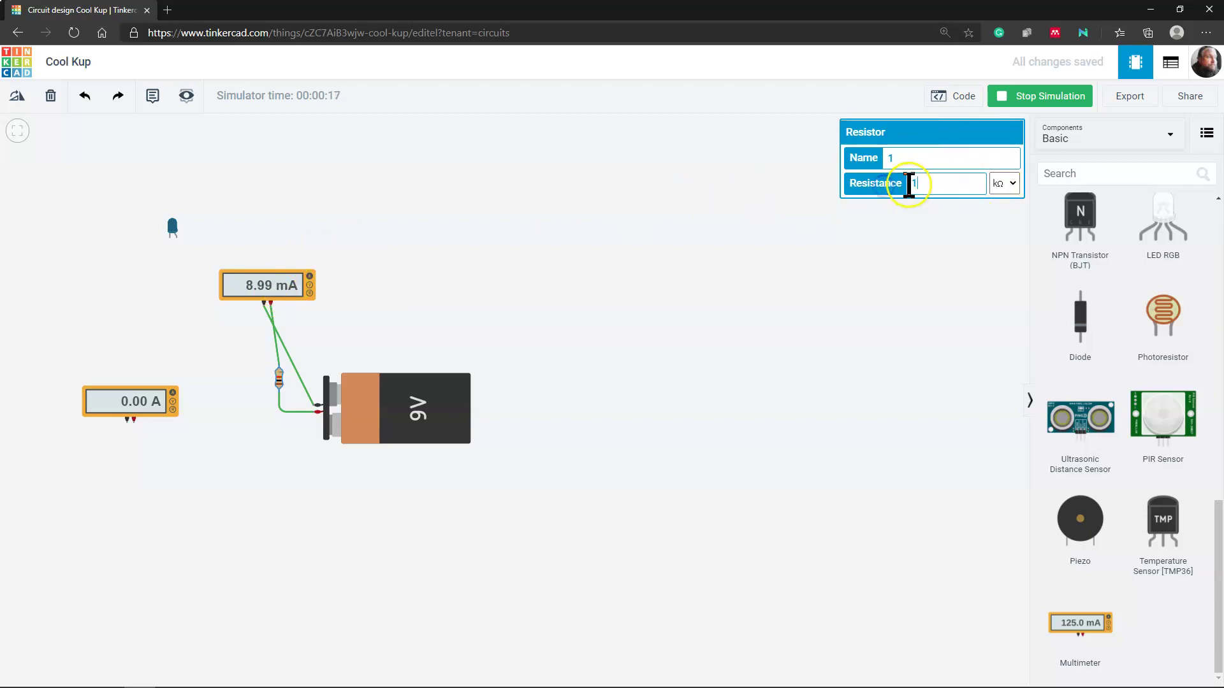
pyautogui.click(913, 273)
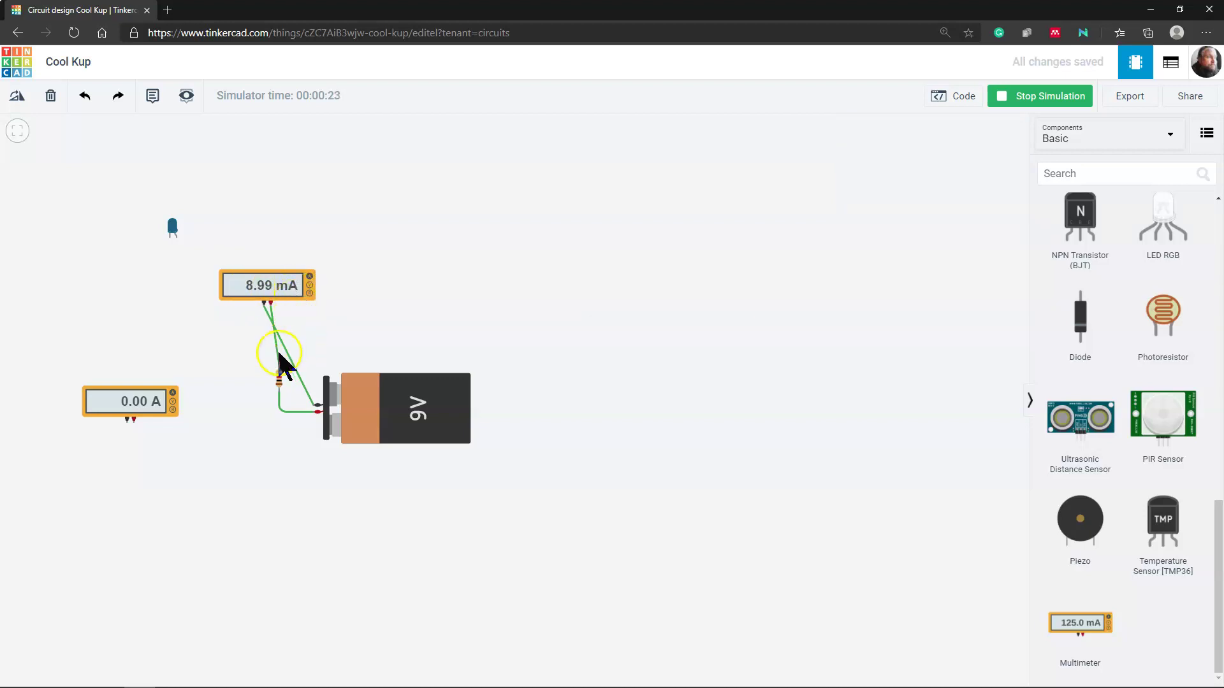
# Step: Stop the simulation and delete the wires joining the first multimeter to the resistor and the battery's negative terminal
pyautogui.click(1038, 96)
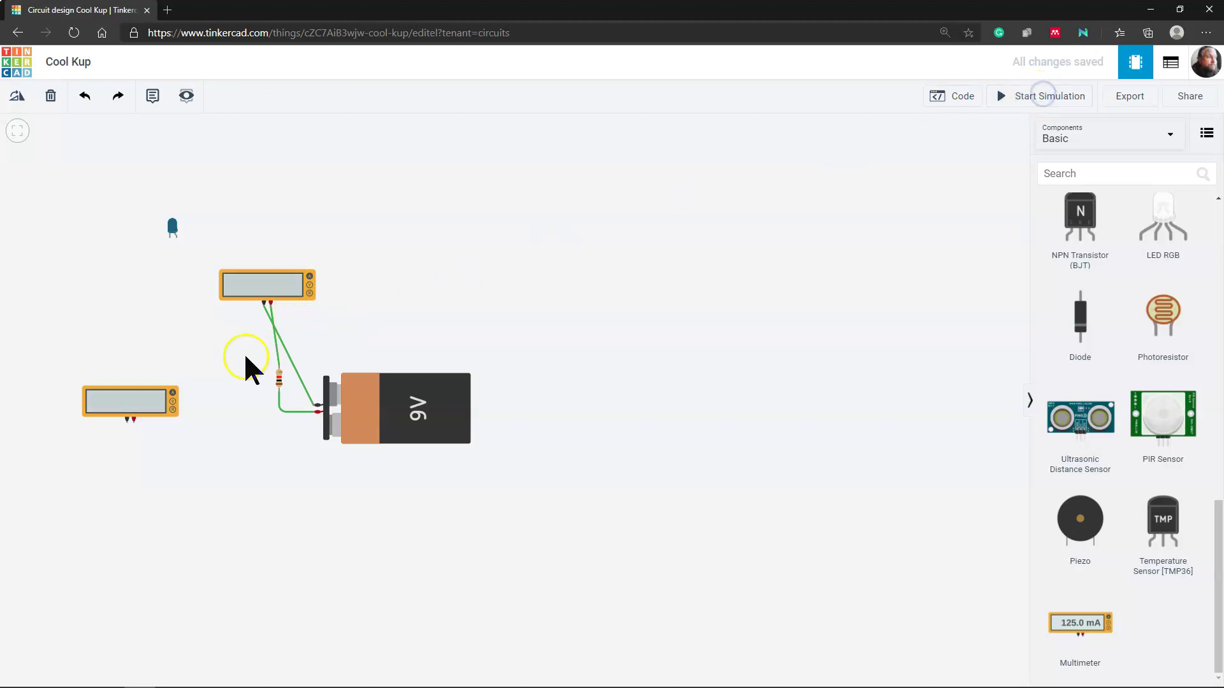
pyautogui.click(279, 347)
pyautogui.click(281, 348)
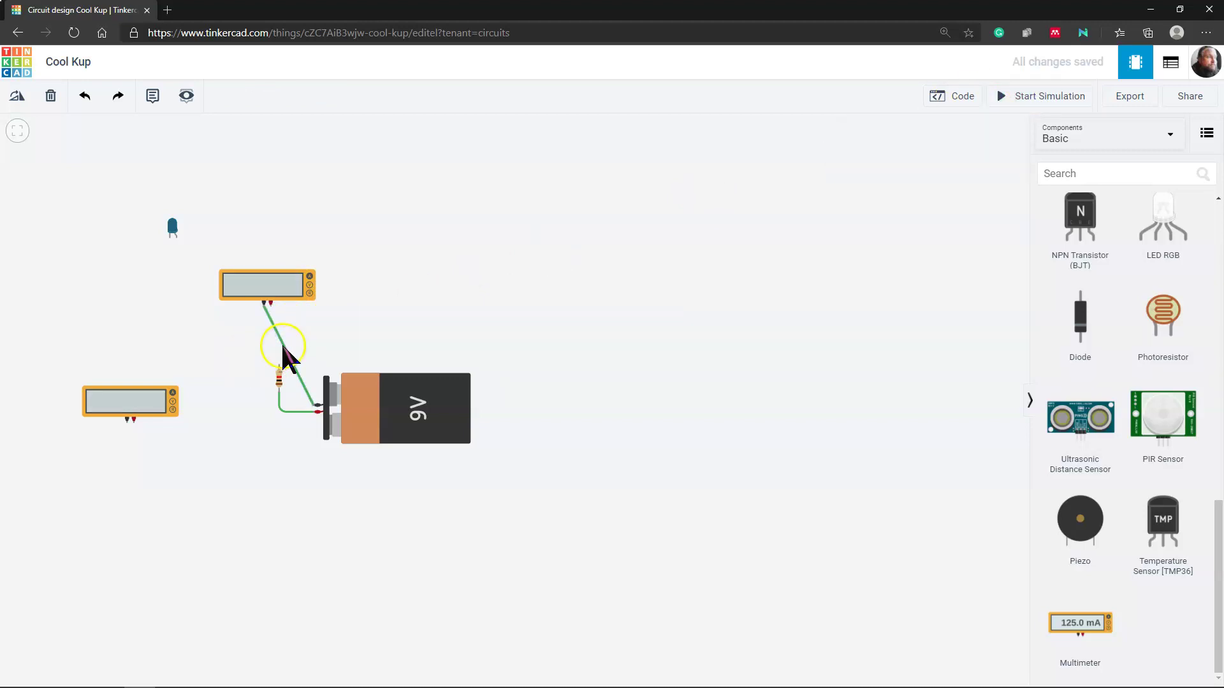
pyautogui.press('Delete')
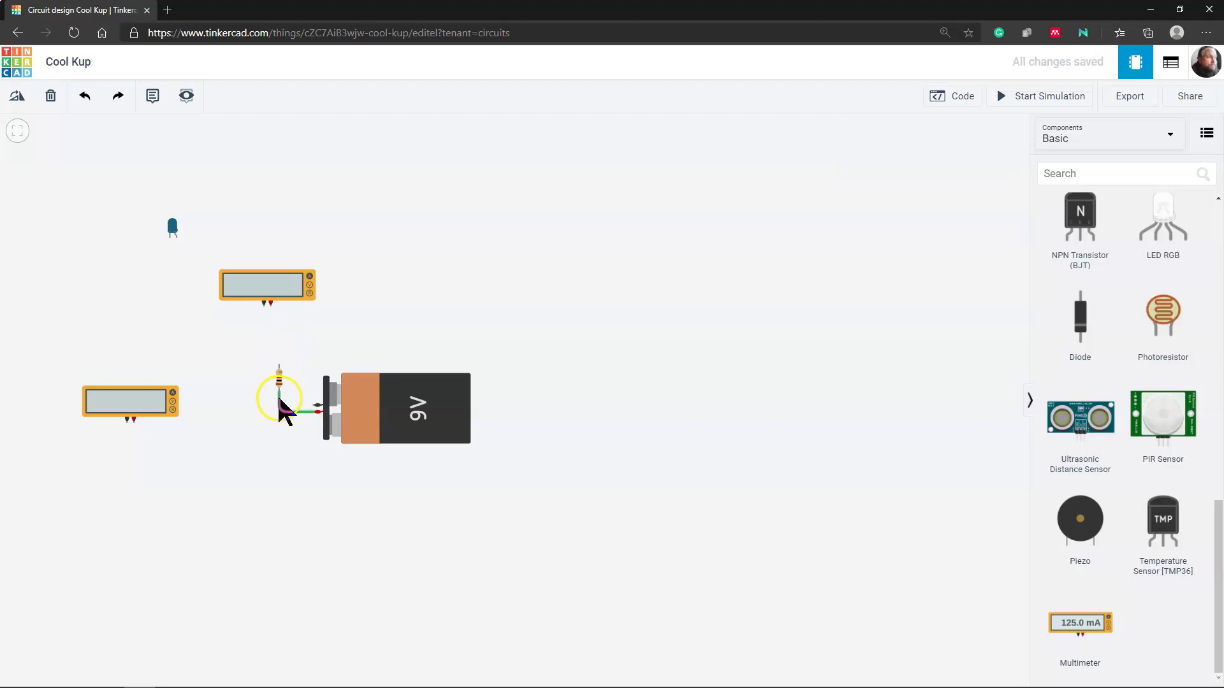
pyautogui.click(281, 409)
pyautogui.click(351, 326)
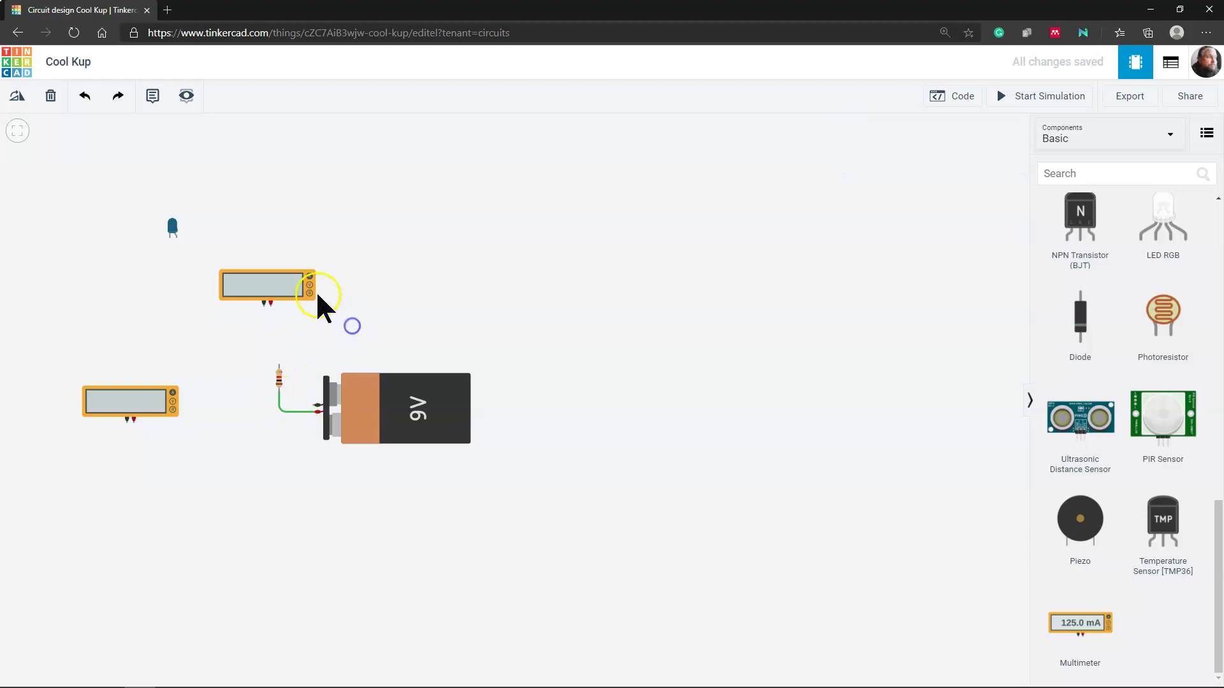
# Step: Delete both multimeters from the workplane
pyautogui.click(284, 277)
pyautogui.press('Delete')
pyautogui.click(153, 393)
pyautogui.press('Delete')
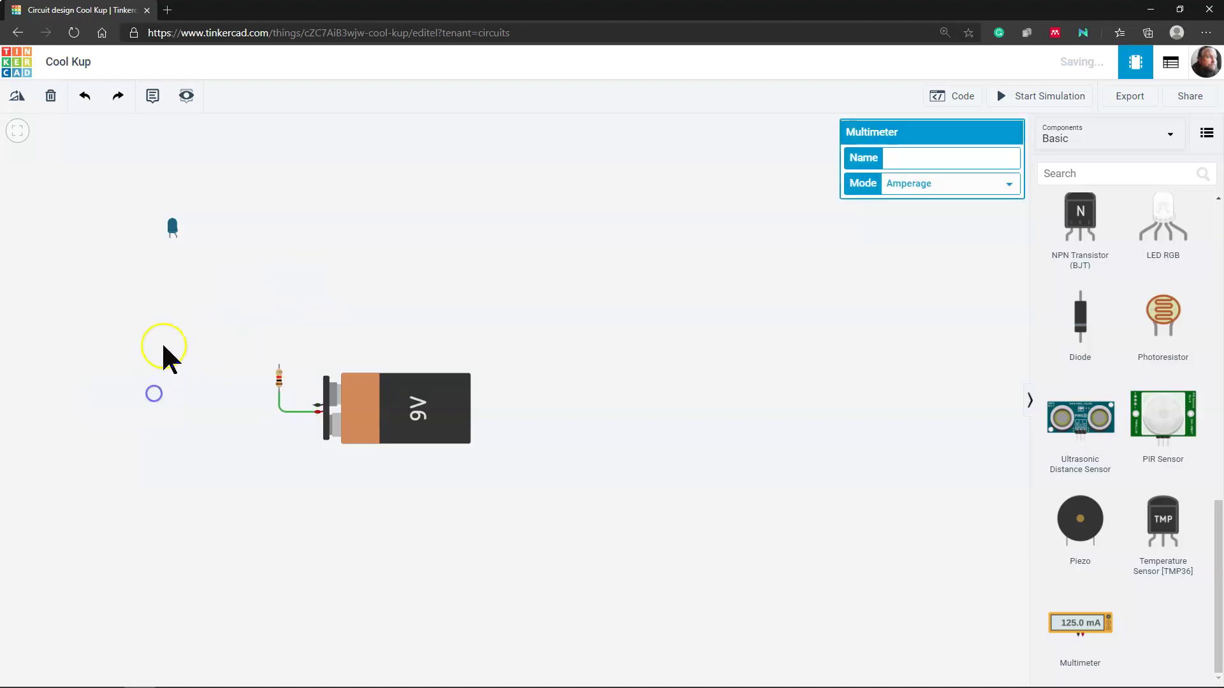
# Step: Move the blue LED above the resistor and wire its cathode to the 9V battery's negative terminal with a right-angle bend
pyautogui.moveTo(175, 233); pyautogui.dragTo(273, 292)
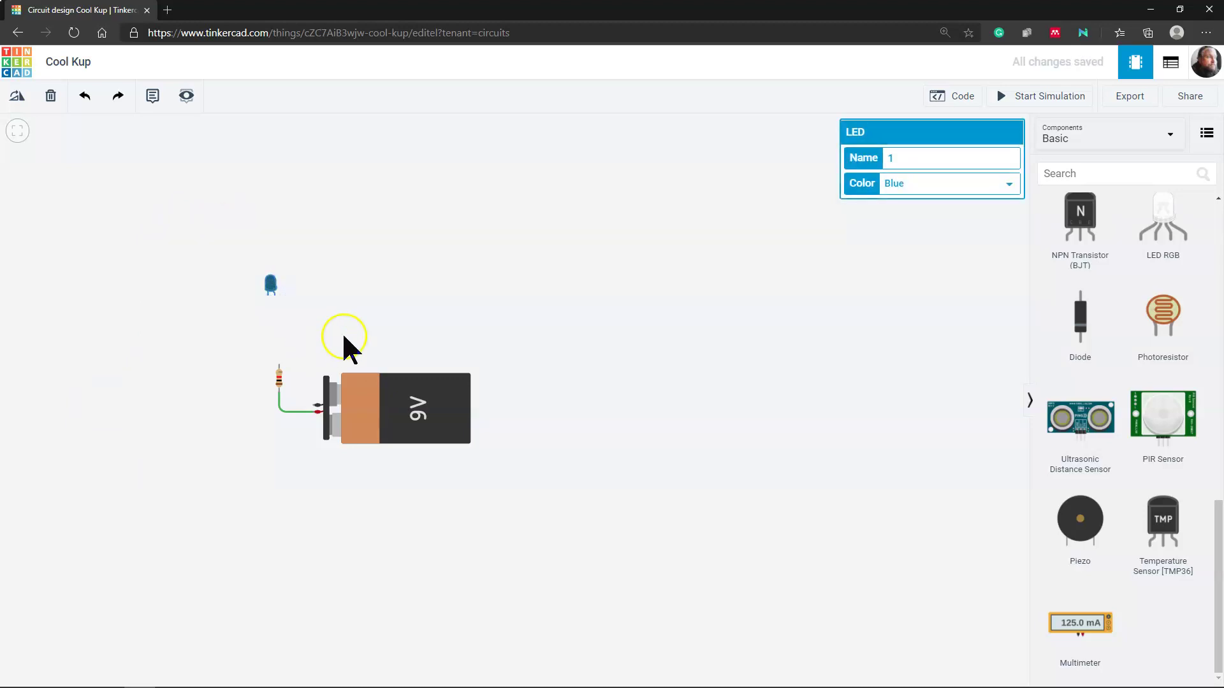
pyautogui.click(268, 310)
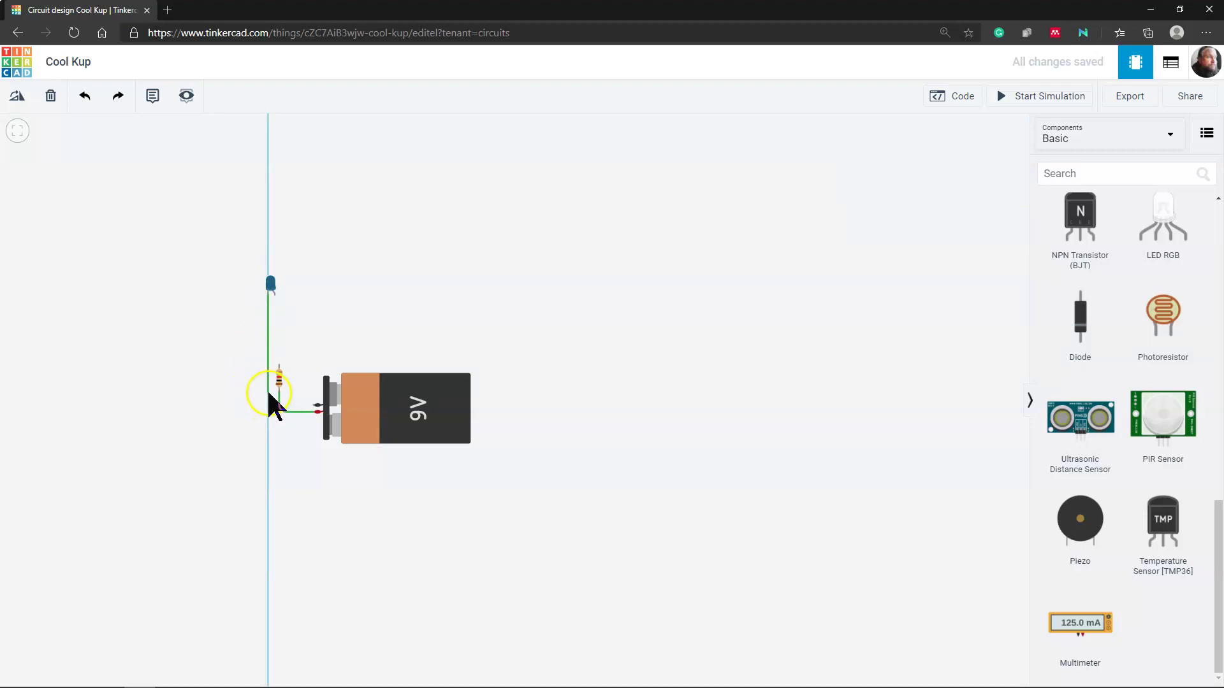
pyautogui.click(267, 406)
pyautogui.click(313, 406)
pyautogui.click(227, 426)
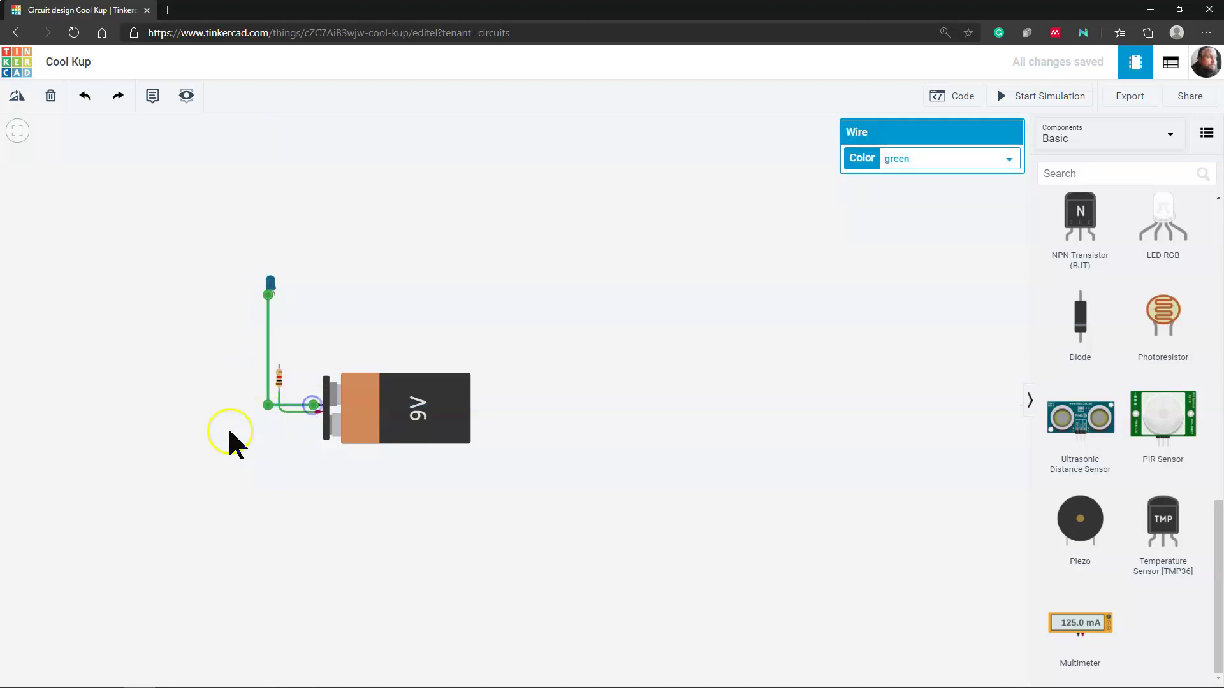
# Step: Color the wire between the LED's cathode and the battery's negative terminal black
pyautogui.click(279, 382)
pyautogui.click(269, 350)
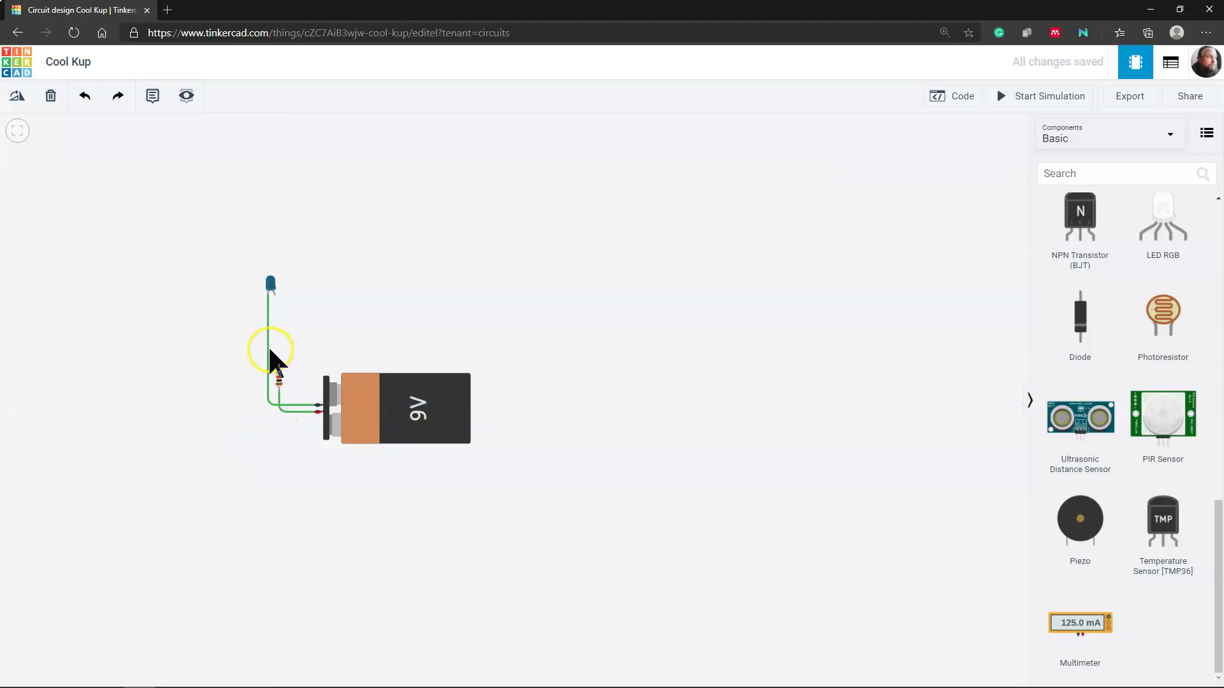
pyautogui.click(910, 166)
pyautogui.click(899, 178)
pyautogui.click(478, 272)
# Step: Color the wire between the battery's positive terminal and the resistor red
pyautogui.click(284, 411)
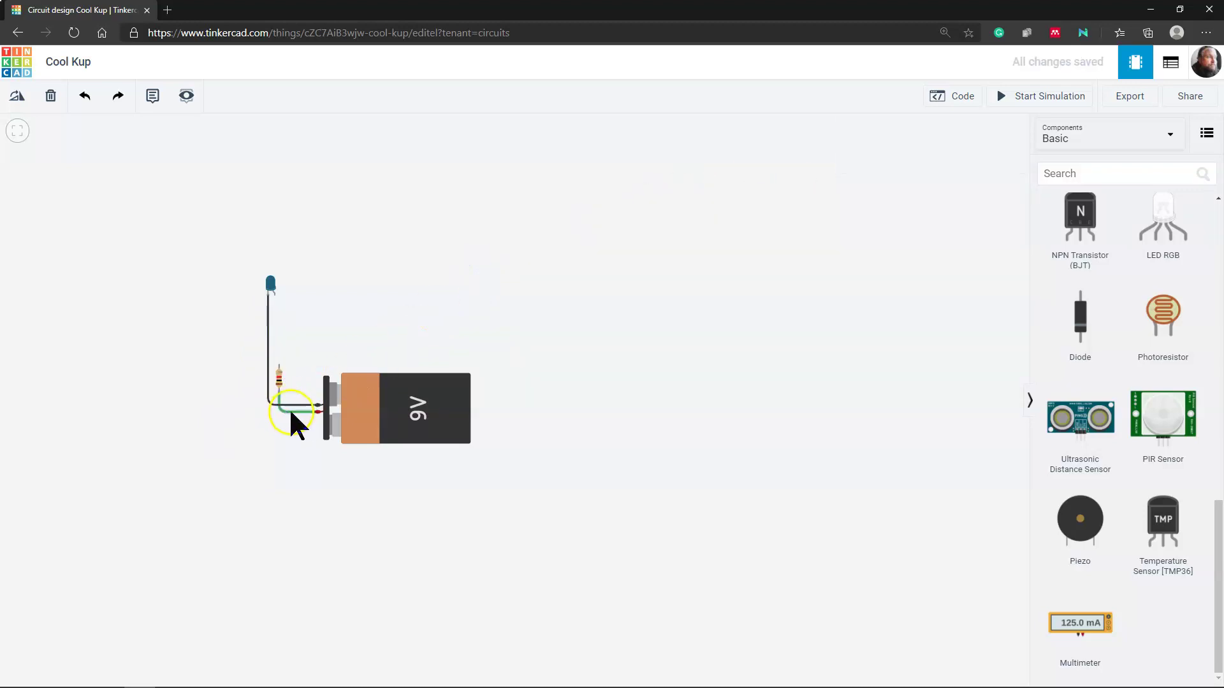
pyautogui.click(893, 158)
pyautogui.click(908, 203)
pyautogui.click(370, 342)
# Step: Wire the resistor's upper lead to the LED's anode and color that wire red
pyautogui.click(279, 365)
pyautogui.click(275, 295)
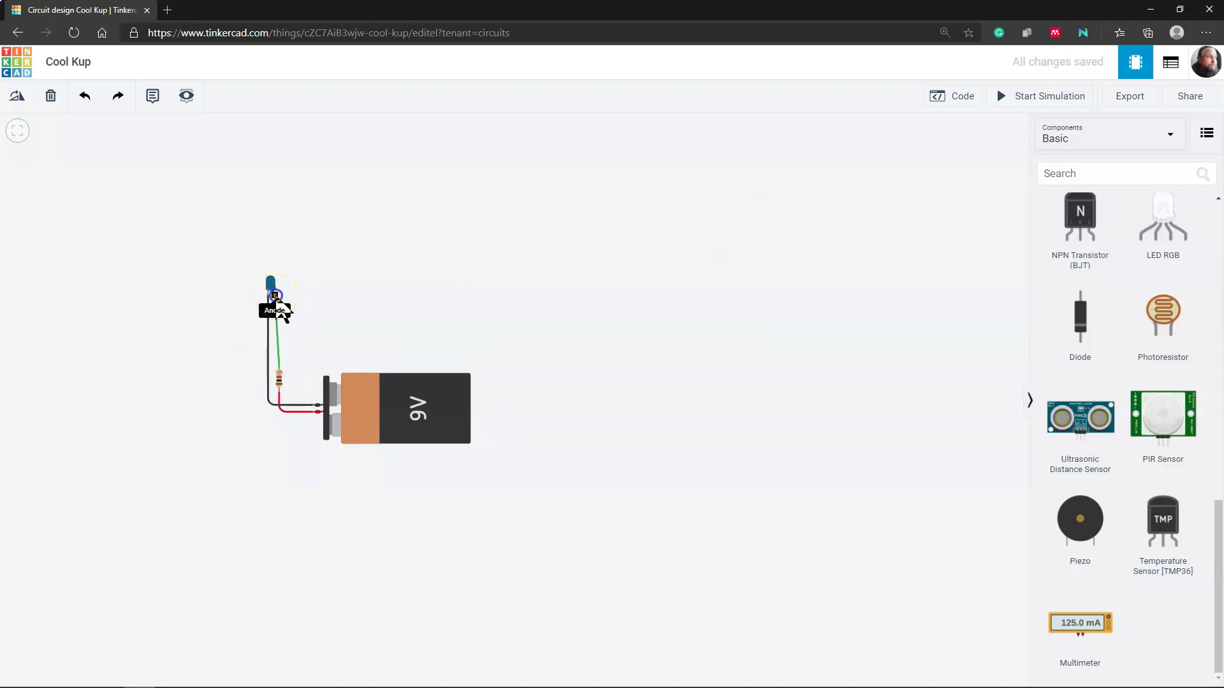
pyautogui.click(918, 202)
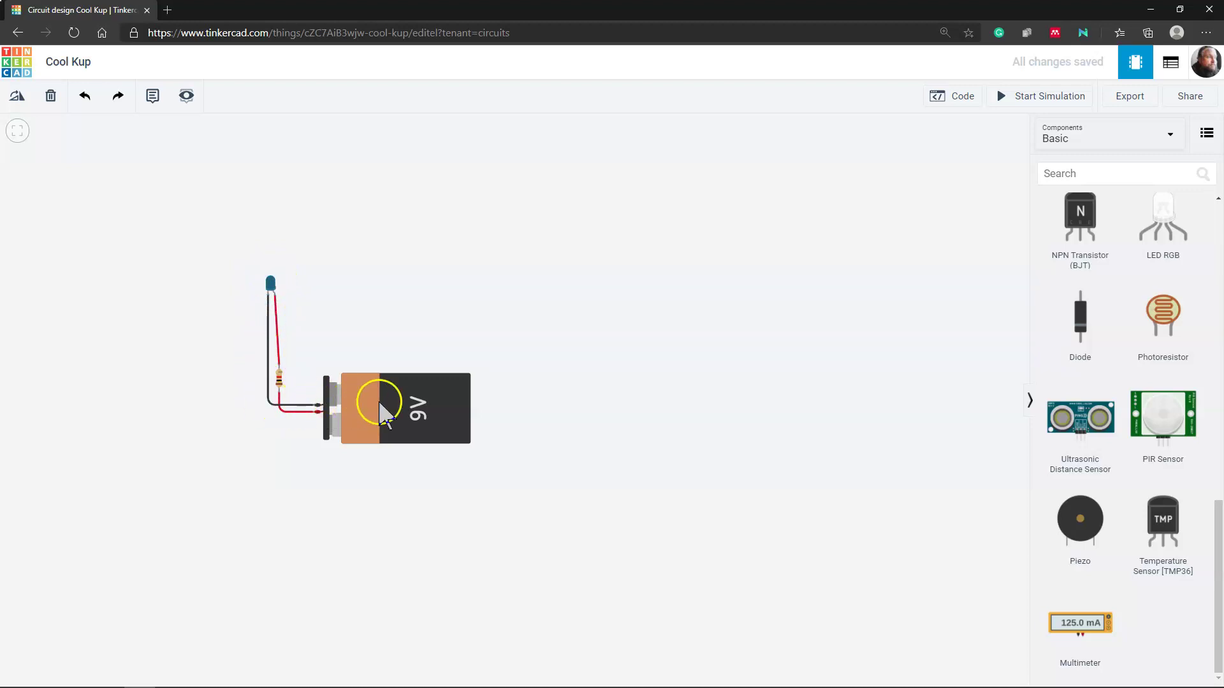
# Step: Run the simulation to test the LED with the 1 kΩ resistor, and stop it
pyautogui.click(1029, 98)
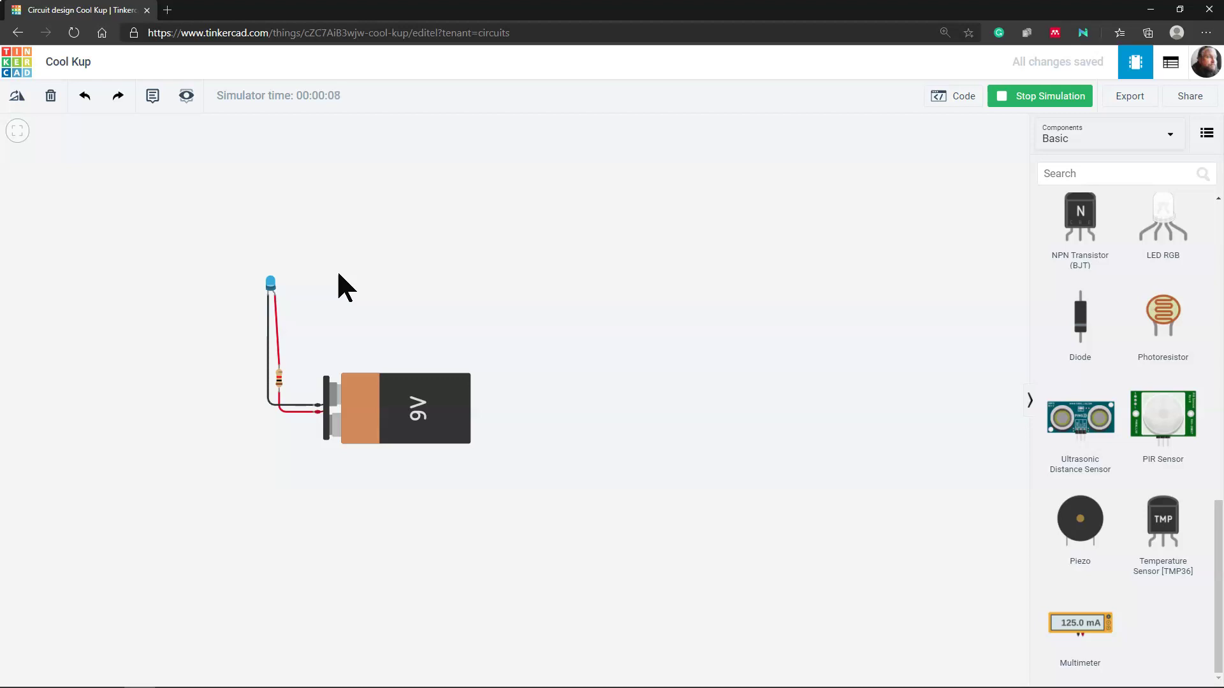
pyautogui.click(1060, 99)
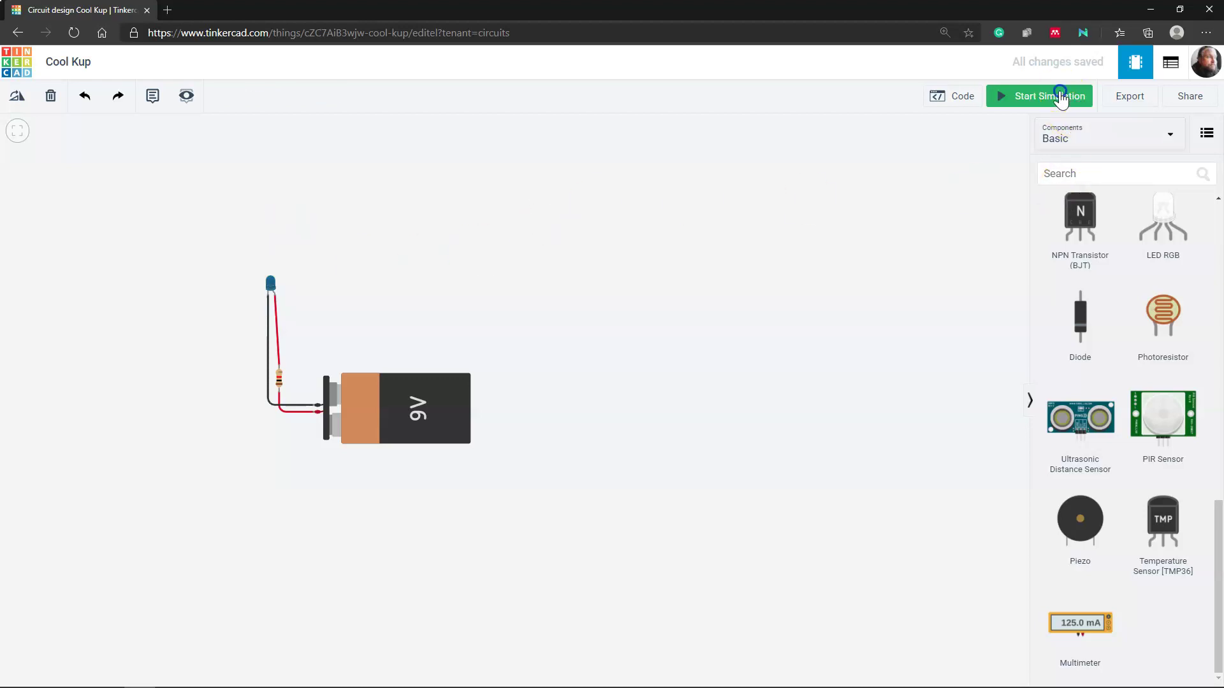
# Step: Delete the wire between the resistor and the LED's anode and the wire between the battery's negative terminal and the LED's cathode
pyautogui.click(276, 319)
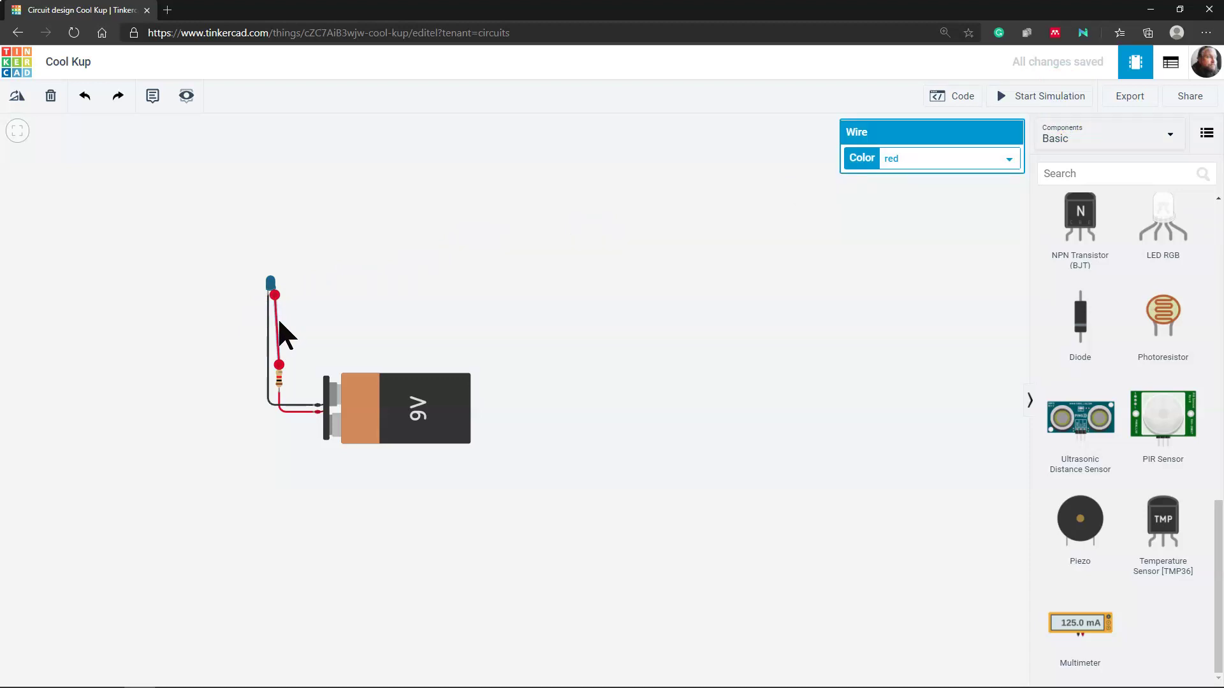
pyautogui.press('Delete')
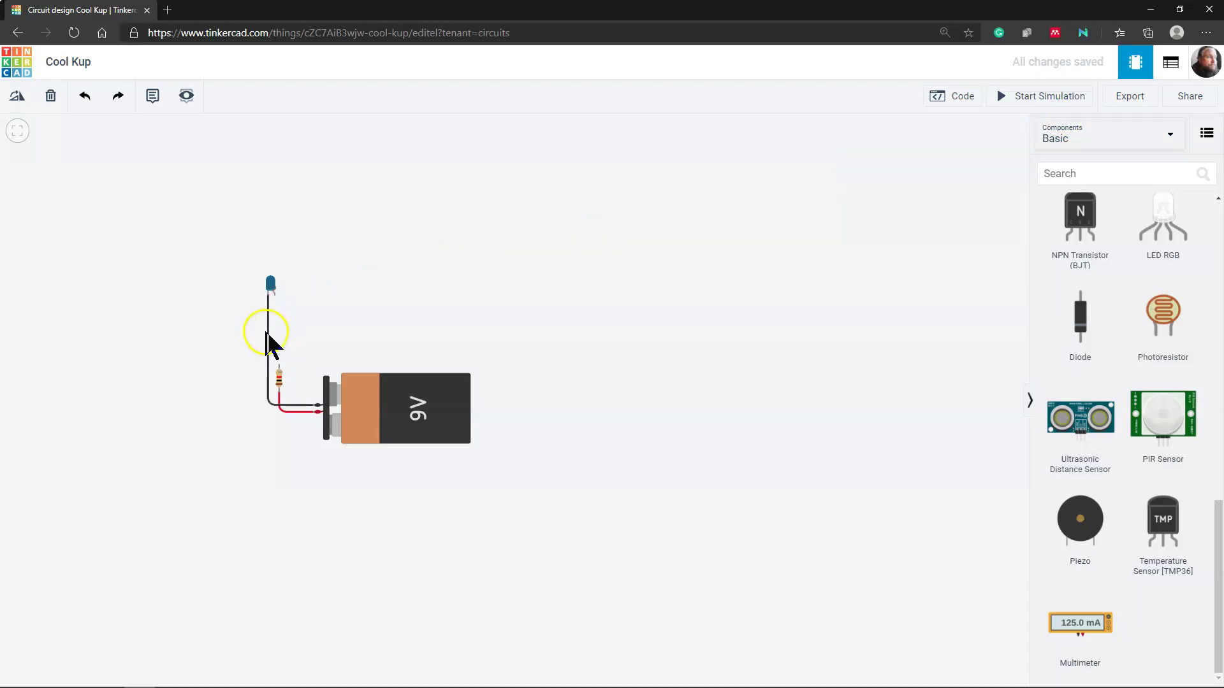
pyautogui.click(269, 333)
pyautogui.press('Delete')
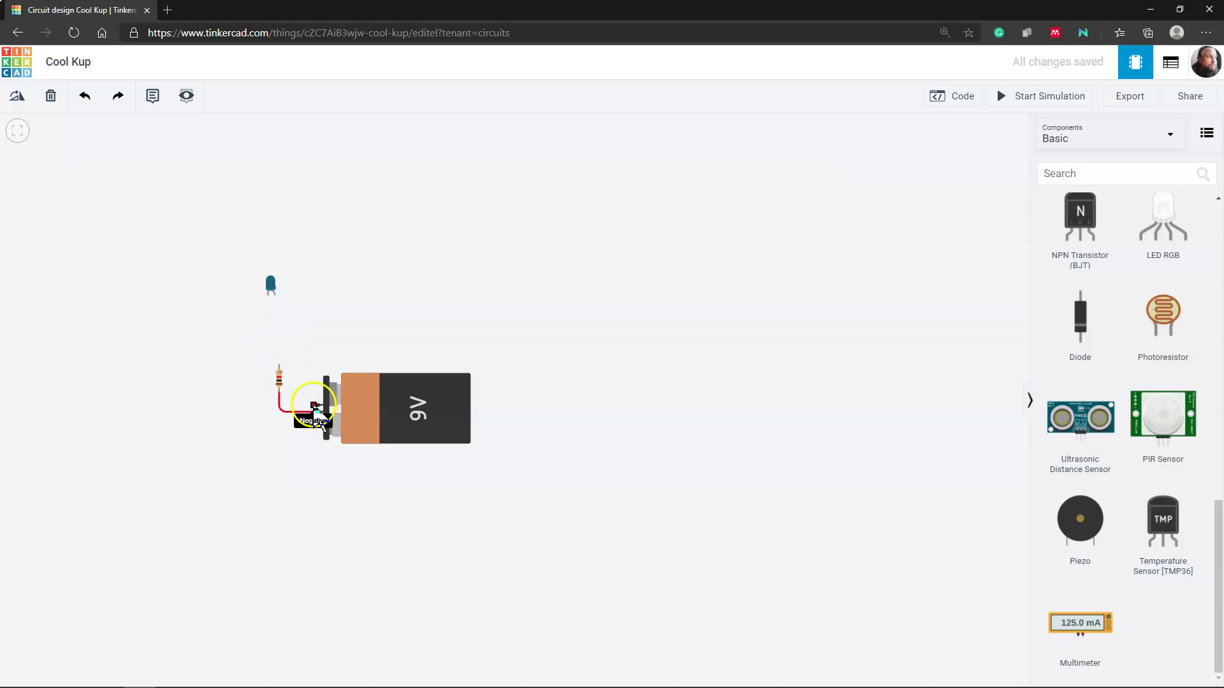
# Step: Shift the LED slightly right and wire it in reverse, with the battery's negative terminal to its anode and the resistor to its cathode
pyautogui.moveTo(269, 284); pyautogui.dragTo(284, 298)
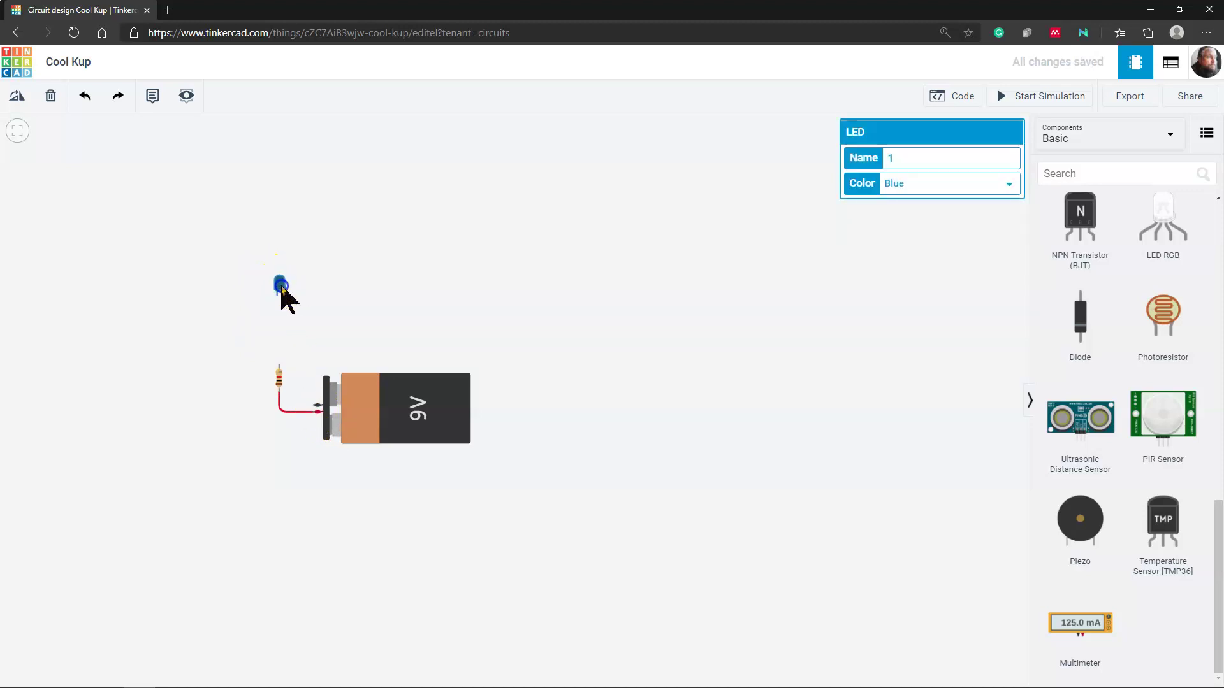
pyautogui.click(314, 405)
pyautogui.click(284, 297)
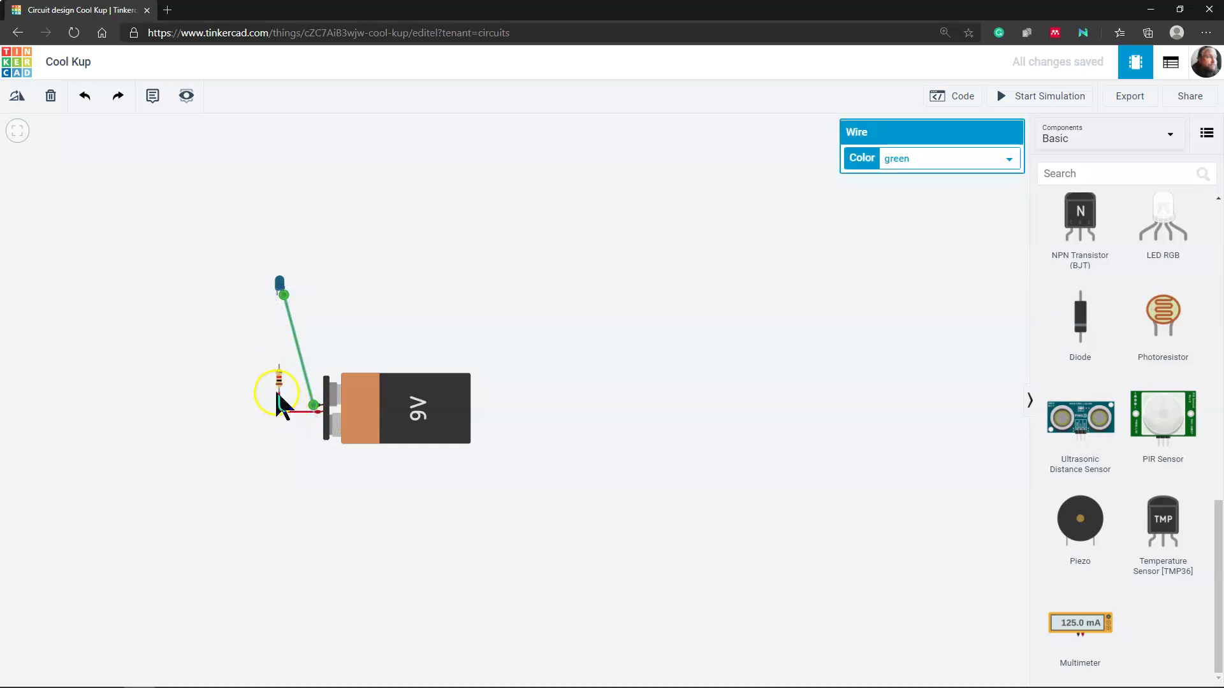
pyautogui.click(278, 369)
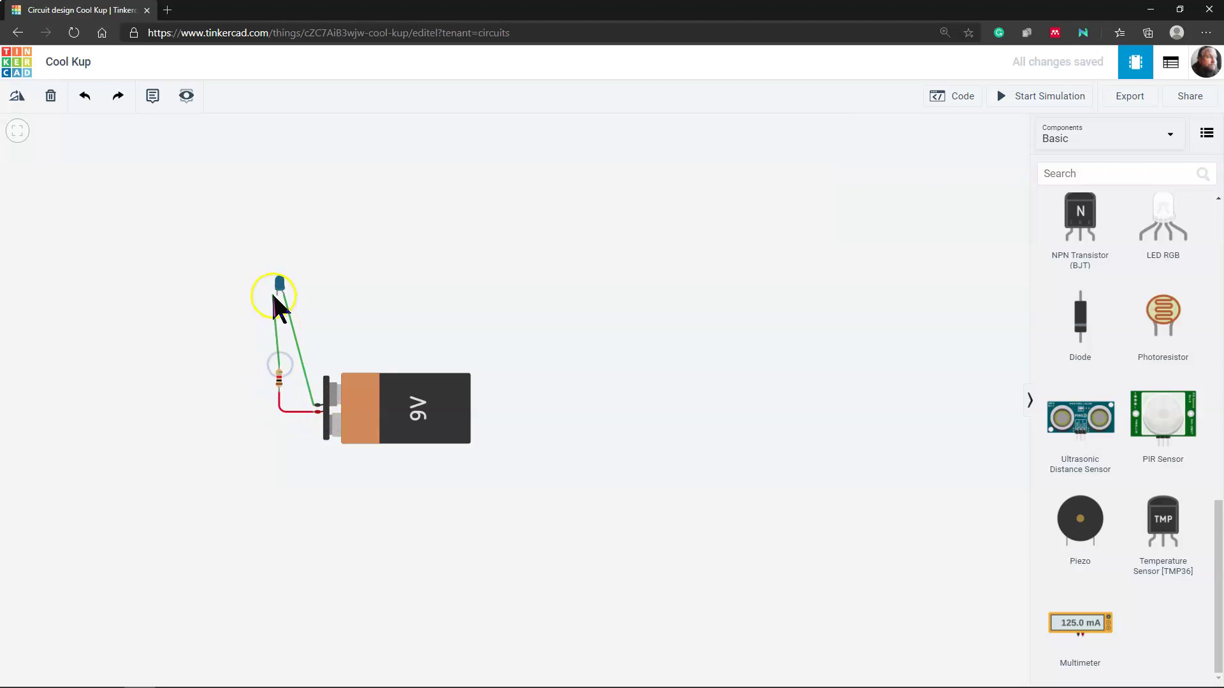
pyautogui.click(278, 295)
pyautogui.click(474, 284)
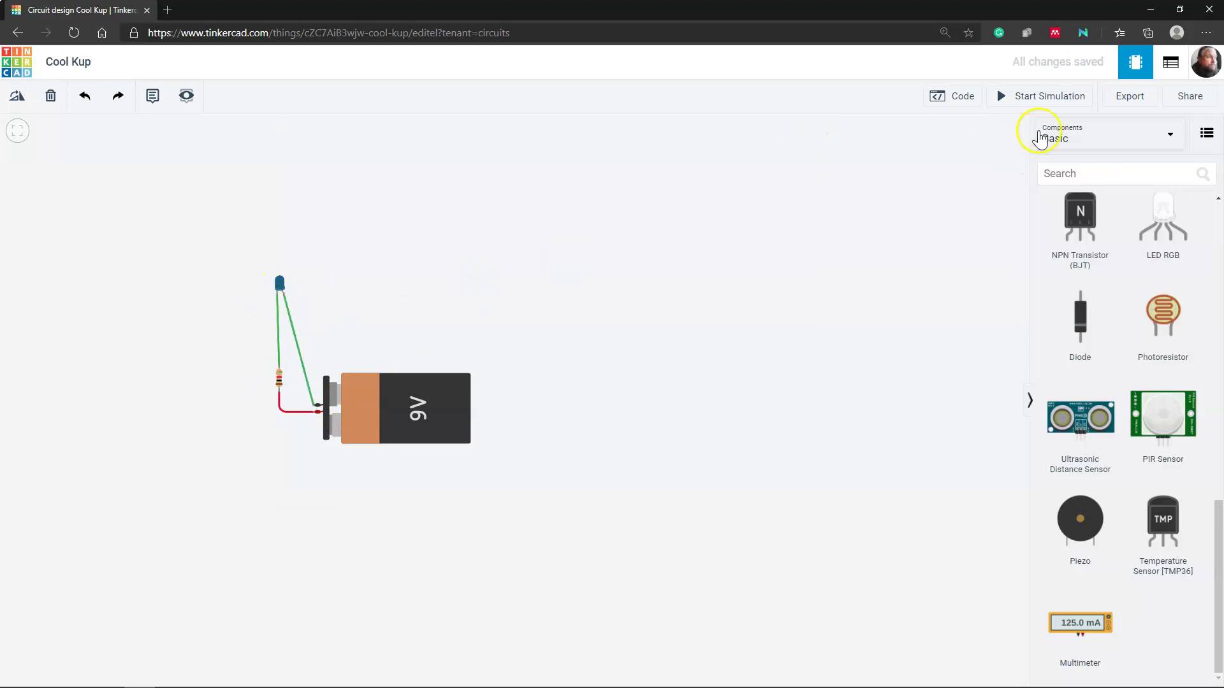
# Step: Run the simulation to test the LED with reversed polarity, and stop it
pyautogui.click(1043, 100)
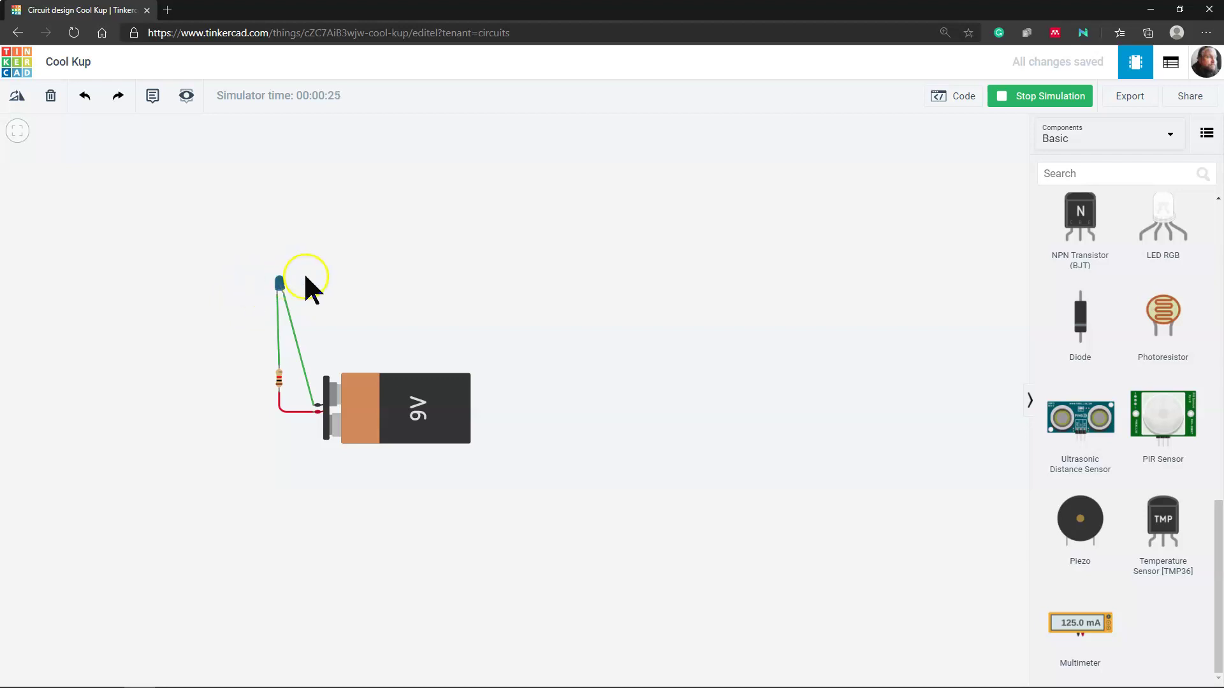
pyautogui.click(1051, 94)
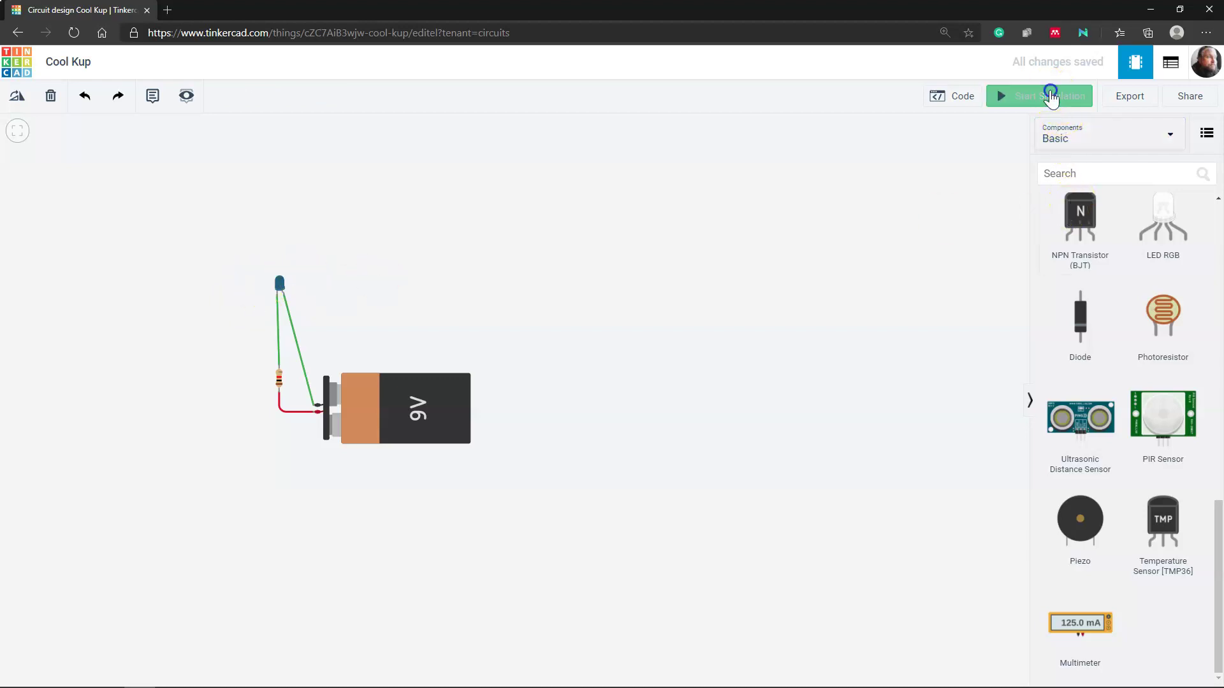
# Step: Delete both green wires connected to the reversed LED
pyautogui.click(294, 333)
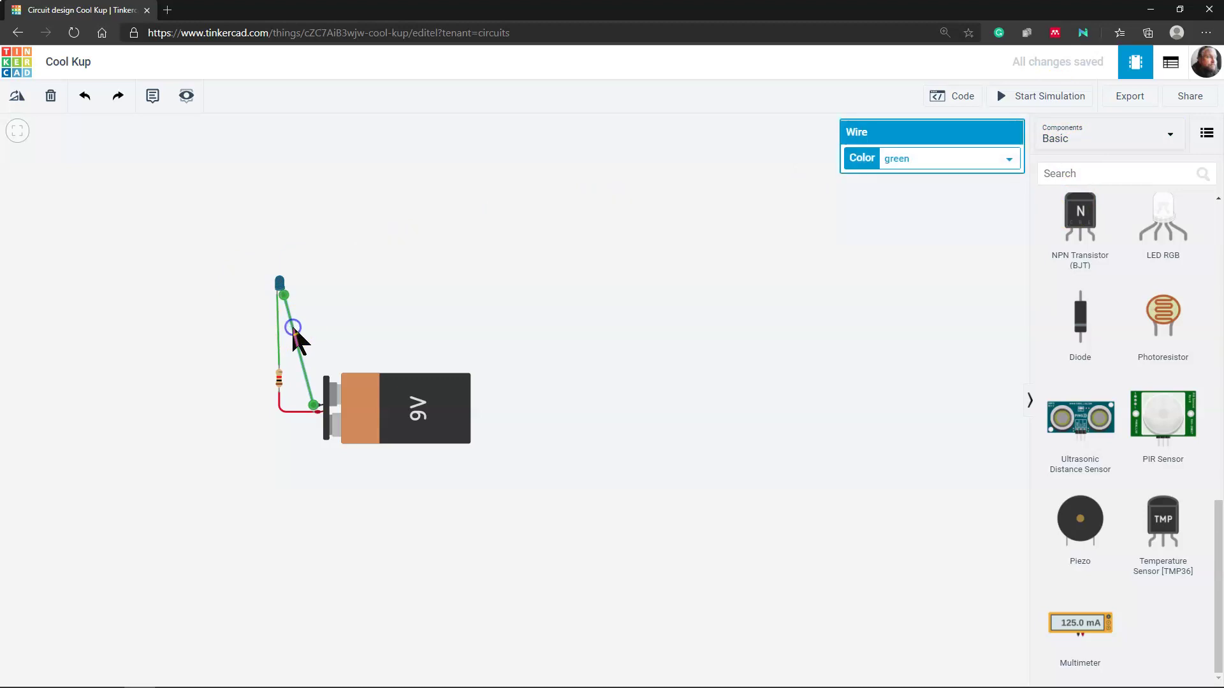
pyautogui.press('Delete')
pyautogui.click(280, 338)
pyautogui.press('Delete')
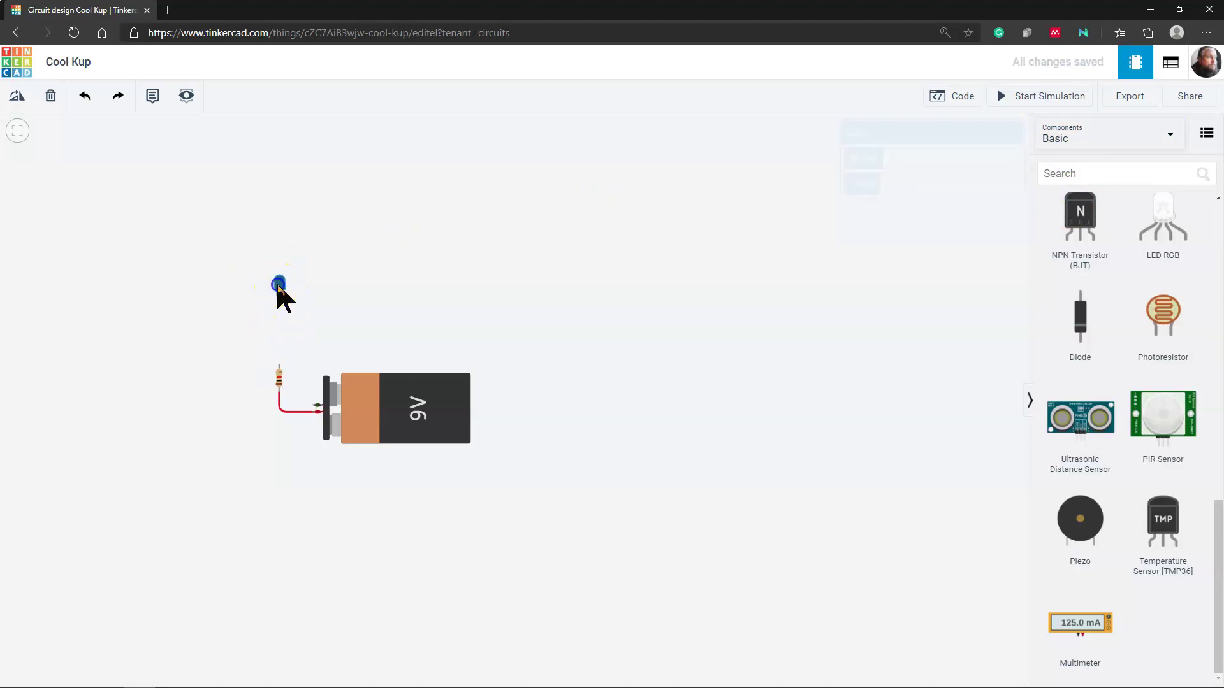
# Step: Move the LED slightly left and rewire it, connecting the resistor to its anode and the battery's negative terminal to its cathode
pyautogui.moveTo(281, 295); pyautogui.dragTo(268, 295)
pyautogui.click(278, 365)
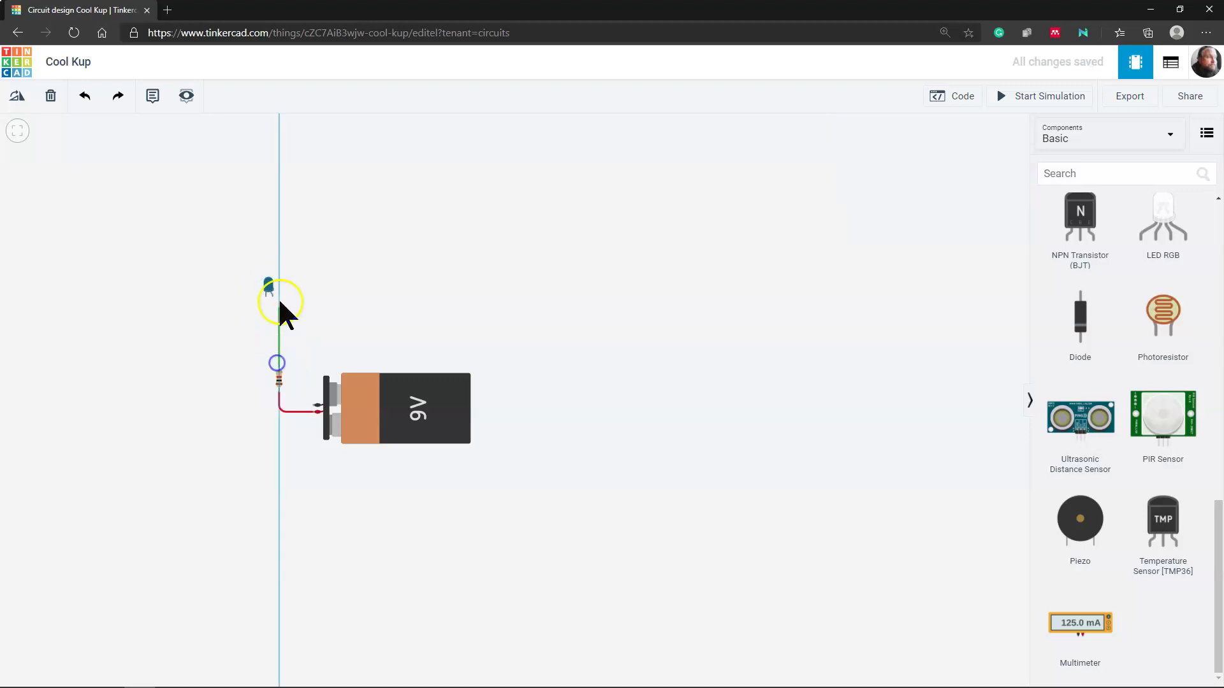
pyautogui.click(272, 295)
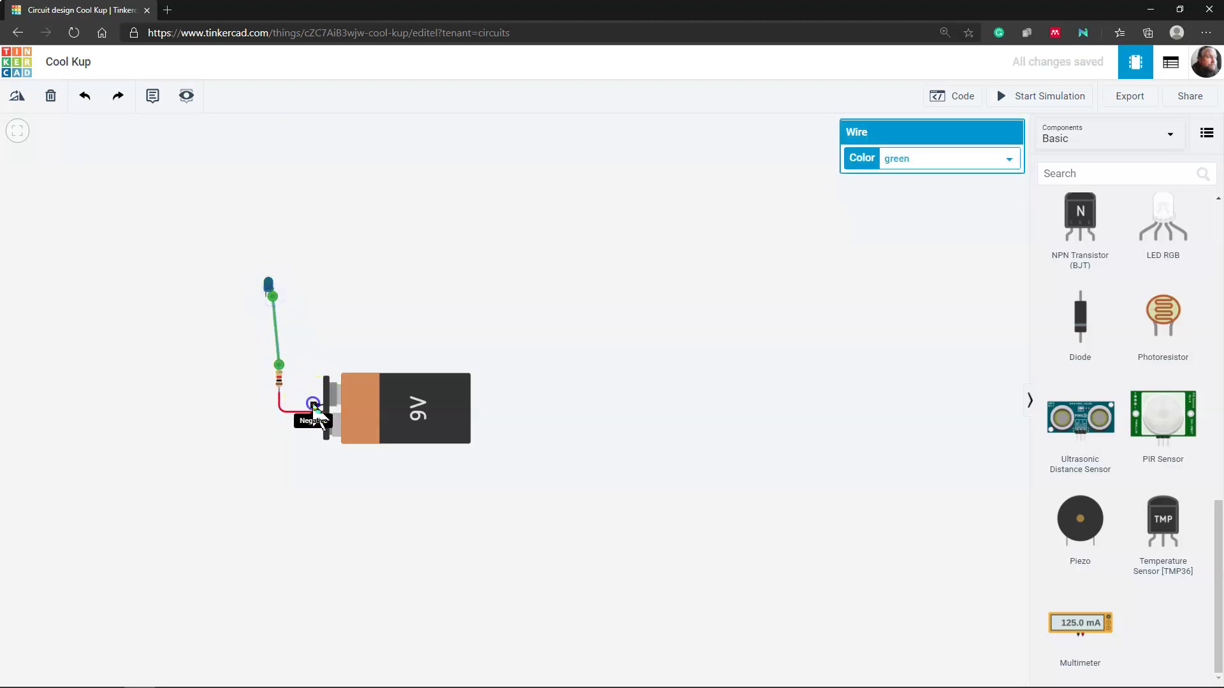
pyautogui.click(318, 406)
pyautogui.click(265, 405)
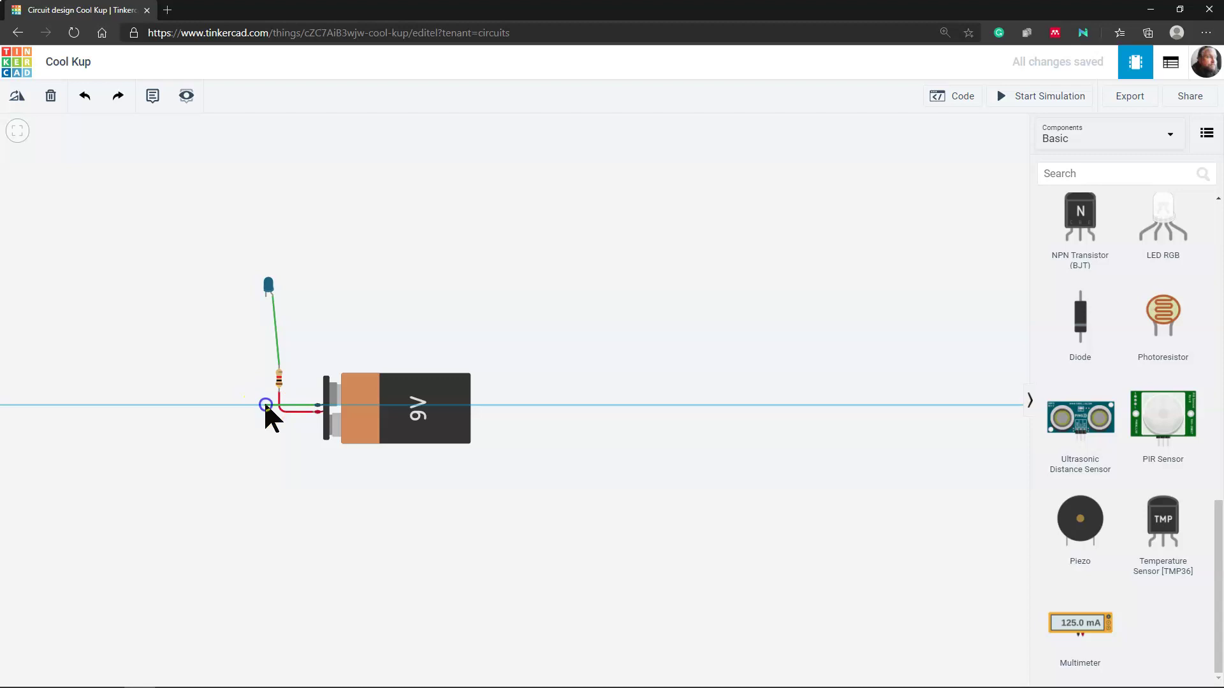
pyautogui.click(267, 297)
pyautogui.click(405, 280)
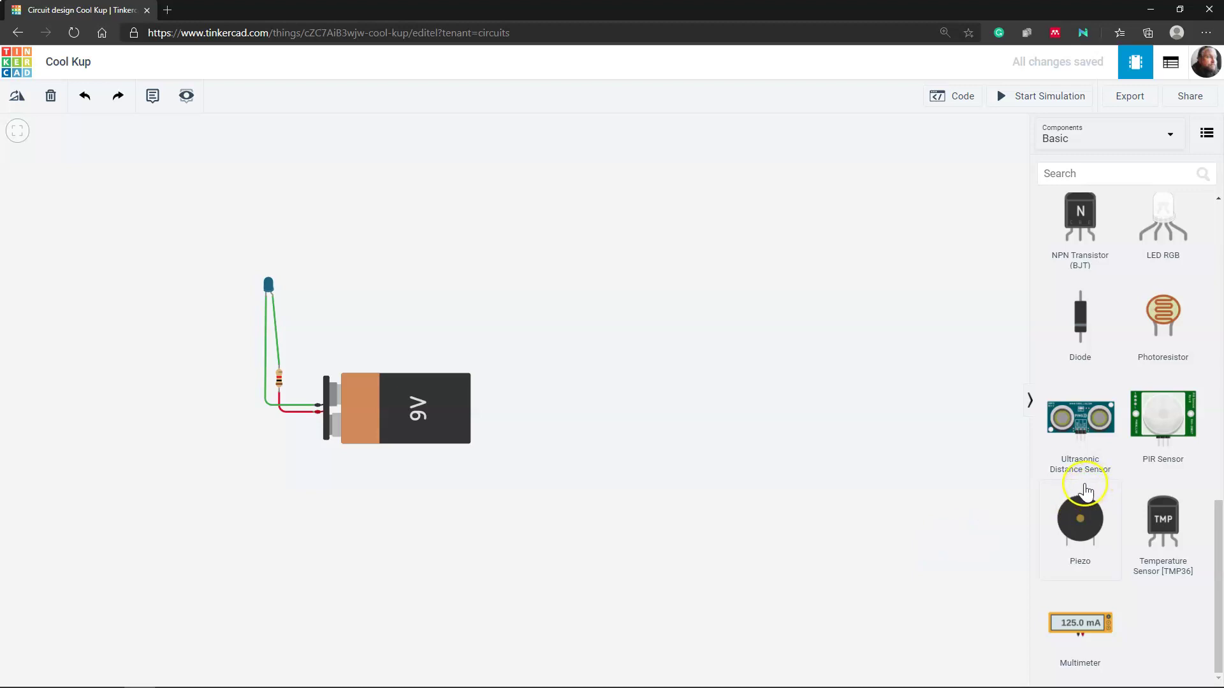
pyautogui.scroll(10, 1086, 490)
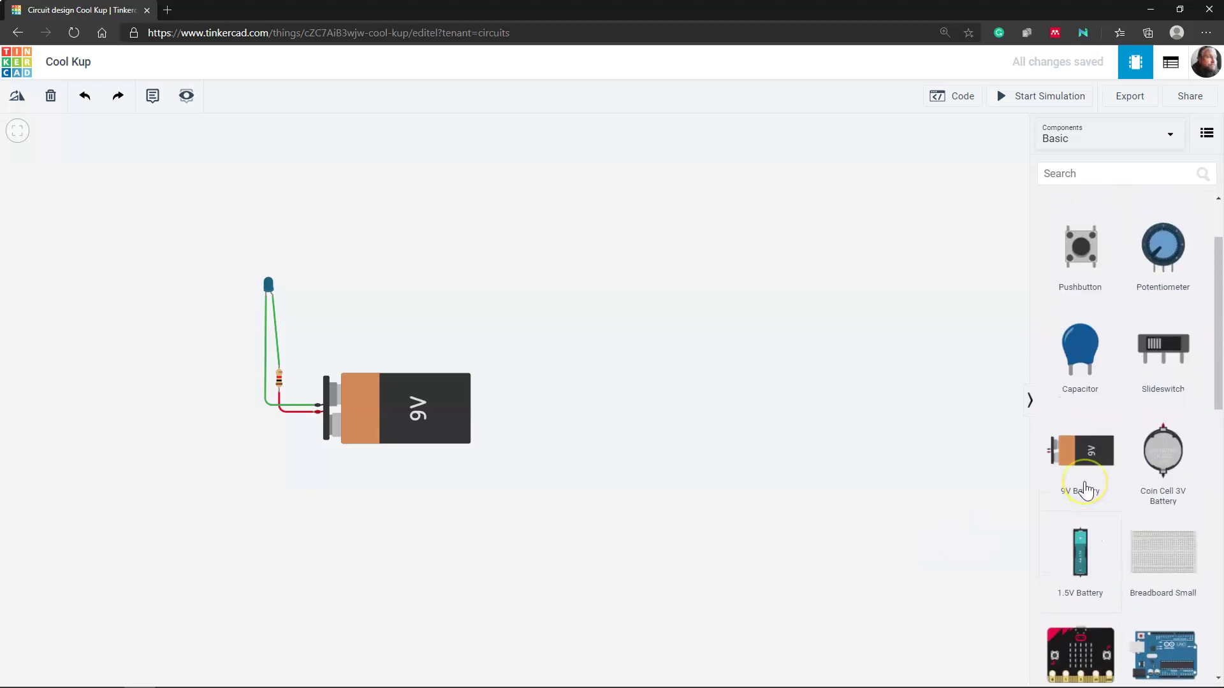
pyautogui.scroll(2, 1085, 490)
pyautogui.click(1049, 140)
pyautogui.click(893, 211)
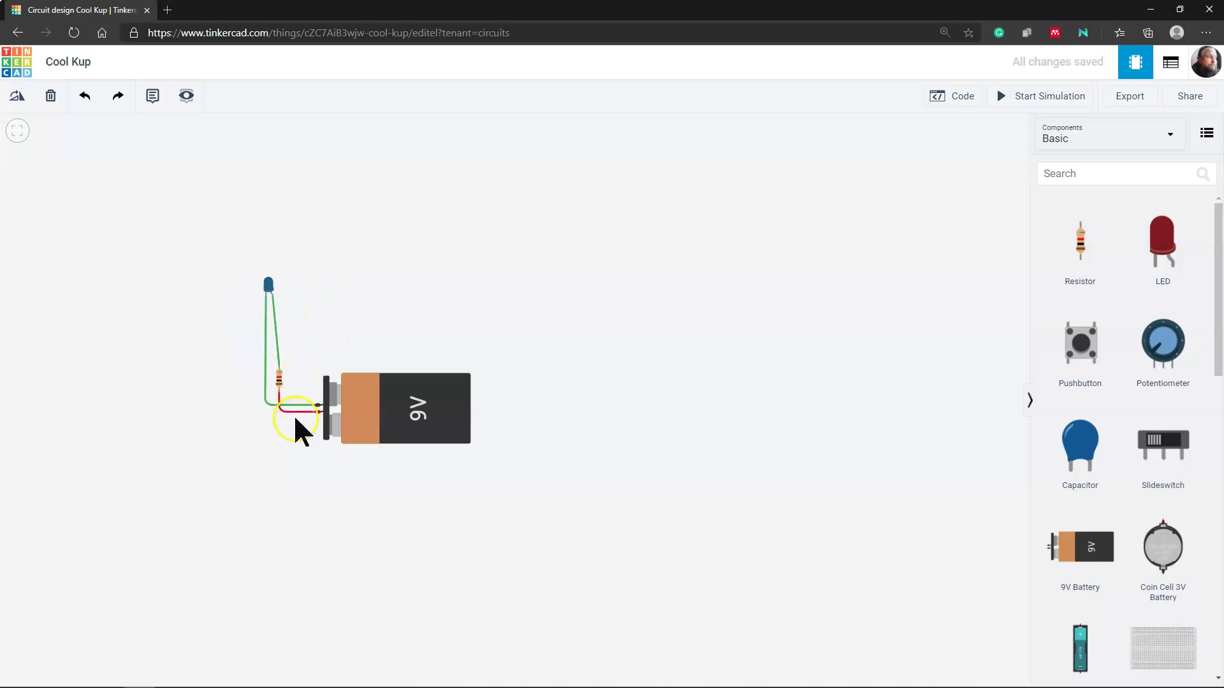
# Step: Open the circuit by deleting the wire between the resistor and the LED's anode
pyautogui.click(274, 302)
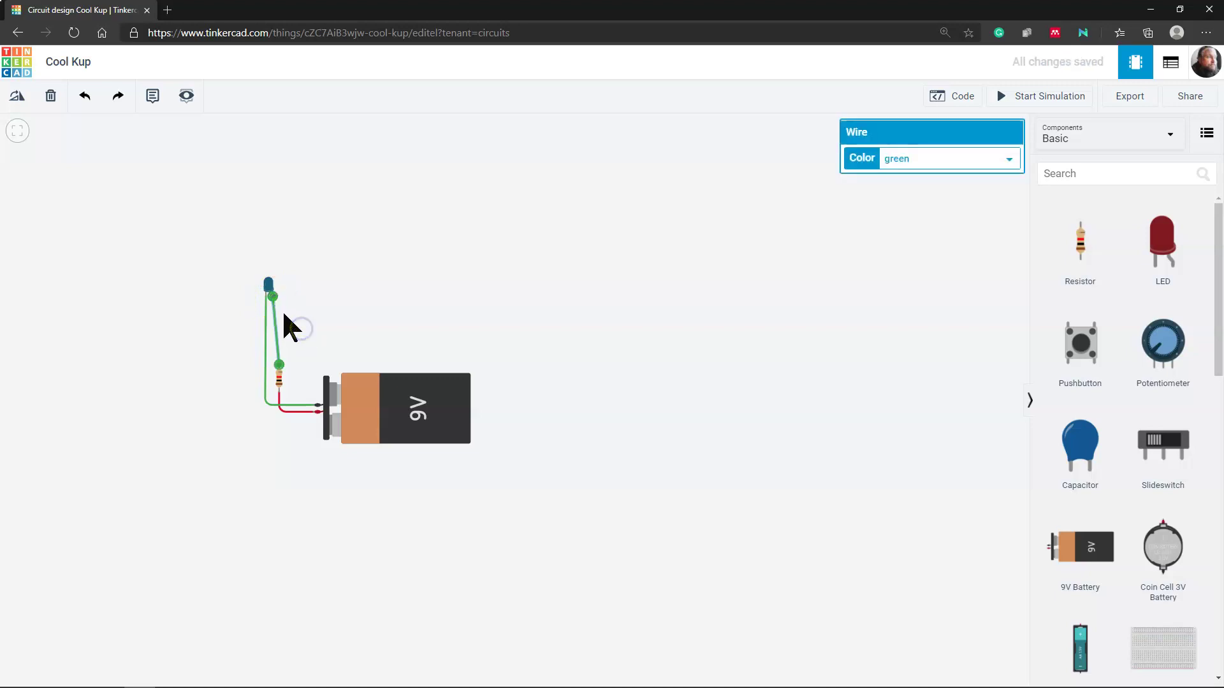
pyautogui.press('Delete')
pyautogui.click(273, 297)
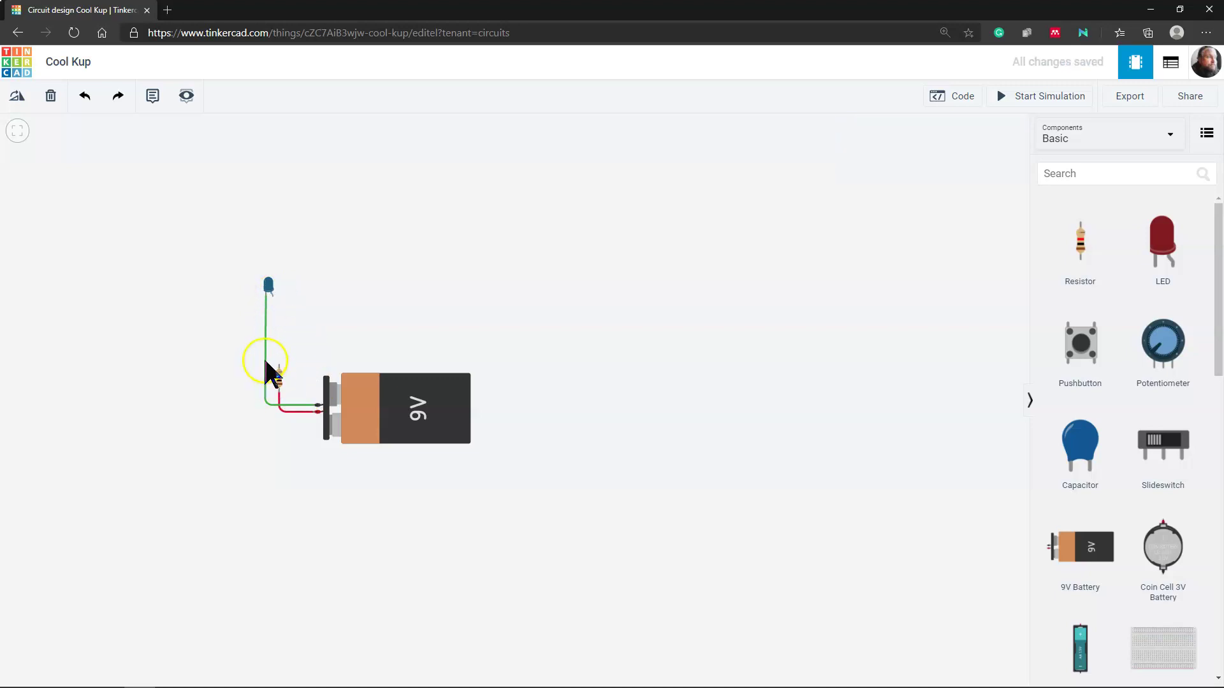
pyautogui.click(283, 406)
pyautogui.click(254, 297)
pyautogui.click(315, 408)
pyautogui.click(281, 301)
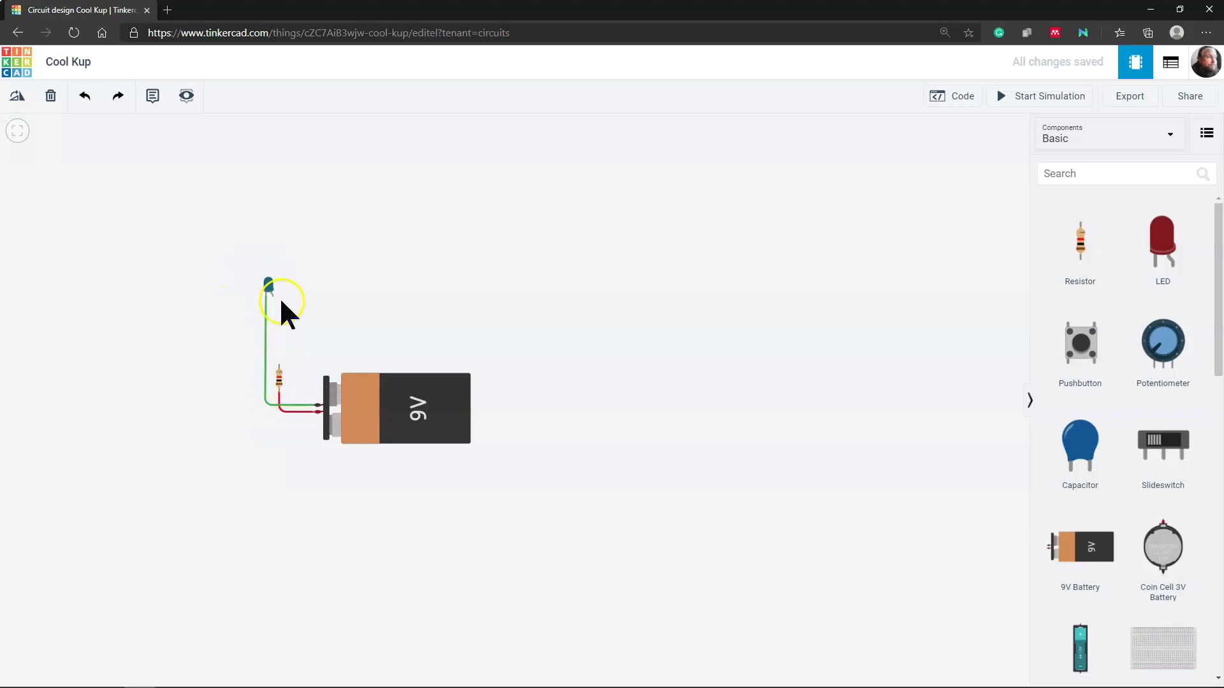
# Step: Run the simulation to test the open circuit, and stop it
pyautogui.click(1045, 96)
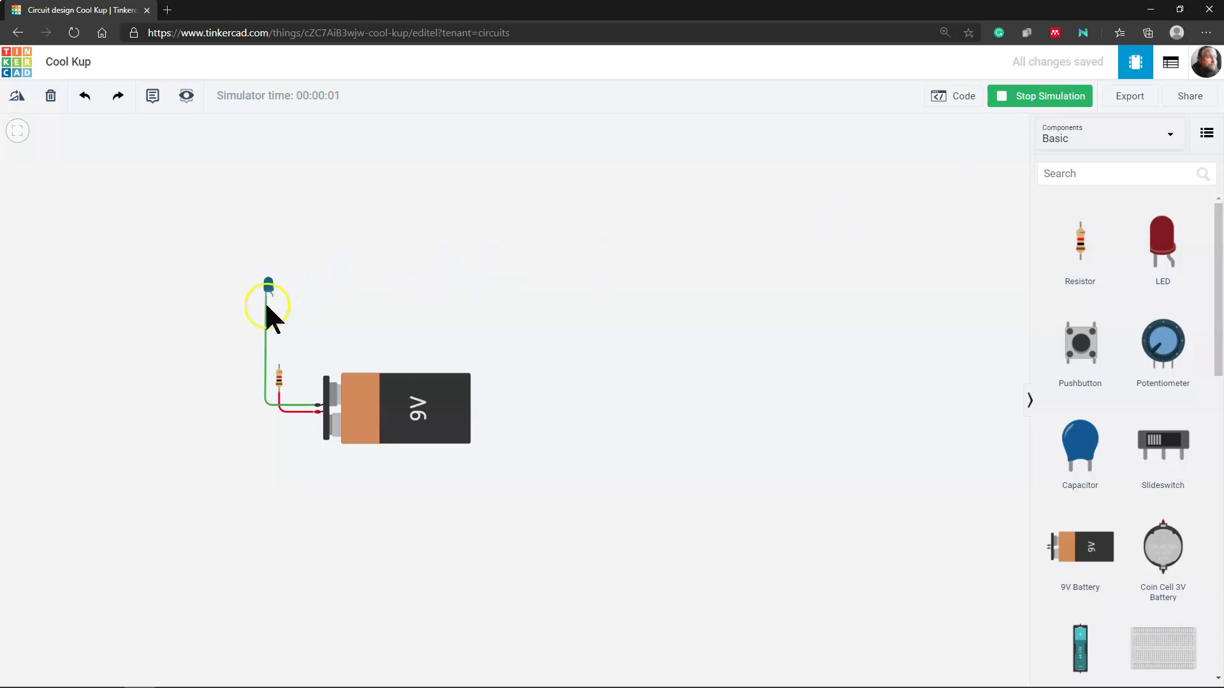
pyautogui.click(1028, 106)
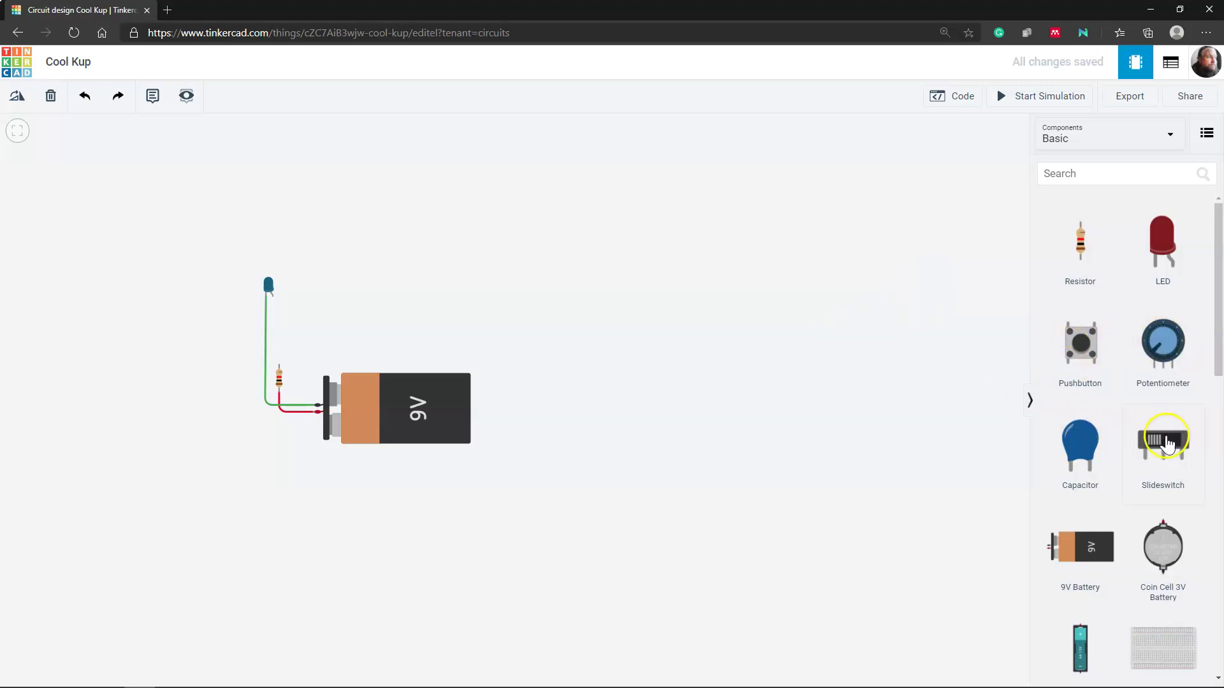
# Step: Add a pushbutton to the circuit and position it between the LED and the resistor
pyautogui.click(1089, 351)
pyautogui.moveTo(1090, 351); pyautogui.dragTo(289, 331)
pyautogui.click(373, 303)
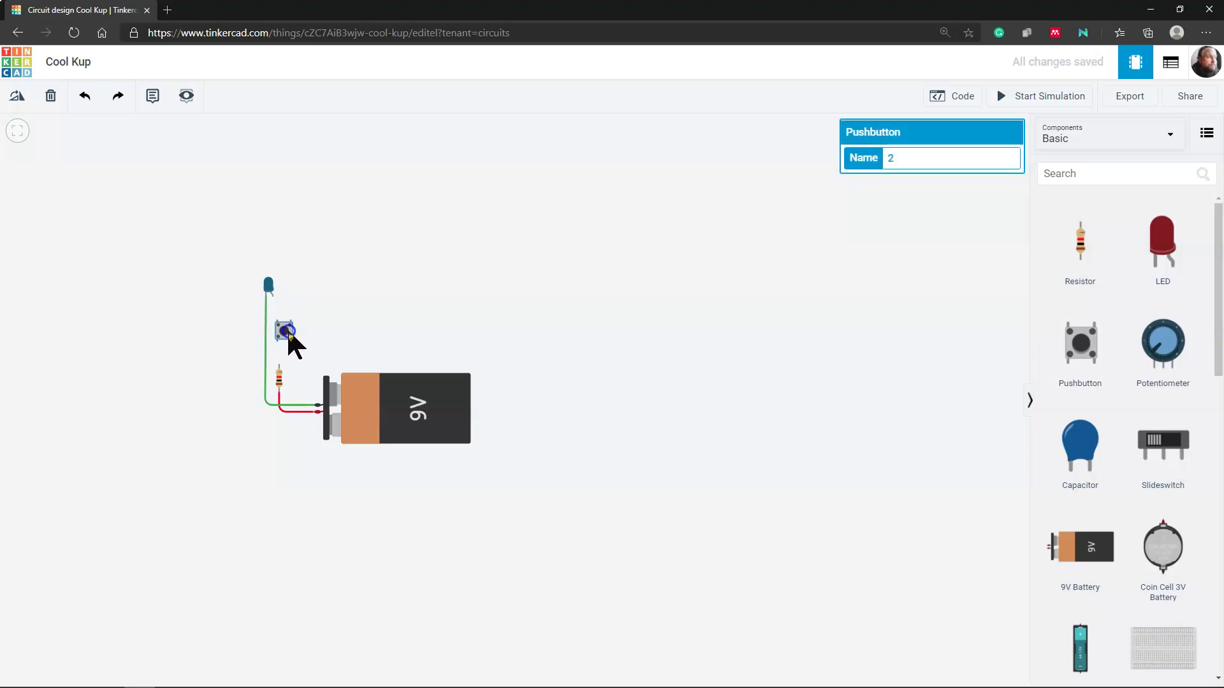
pyautogui.click(290, 322)
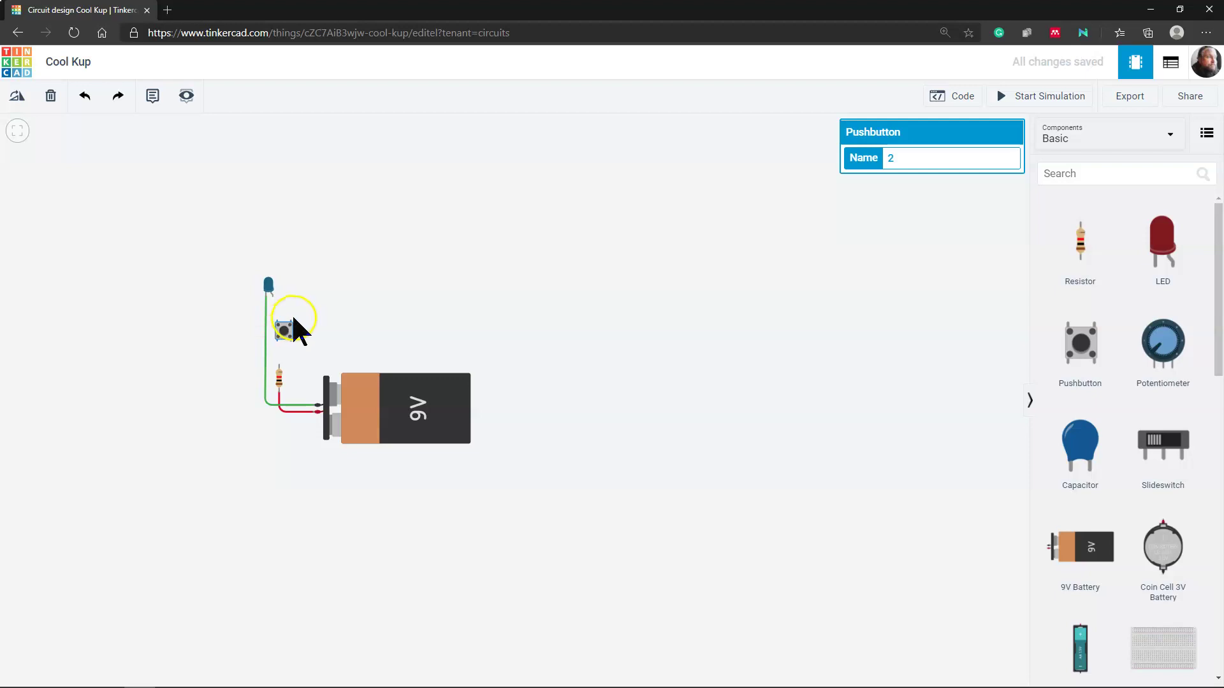
pyautogui.moveTo(282, 340)
pyautogui.mouseDown()
pyautogui.moveTo(280, 322)
pyautogui.moveTo(284, 333)
pyautogui.mouseUp()
# Step: Wire the LED's anode to the pushbutton's upper-left terminal and its lower-left terminal to the resistor's upper lead
pyautogui.click(272, 298)
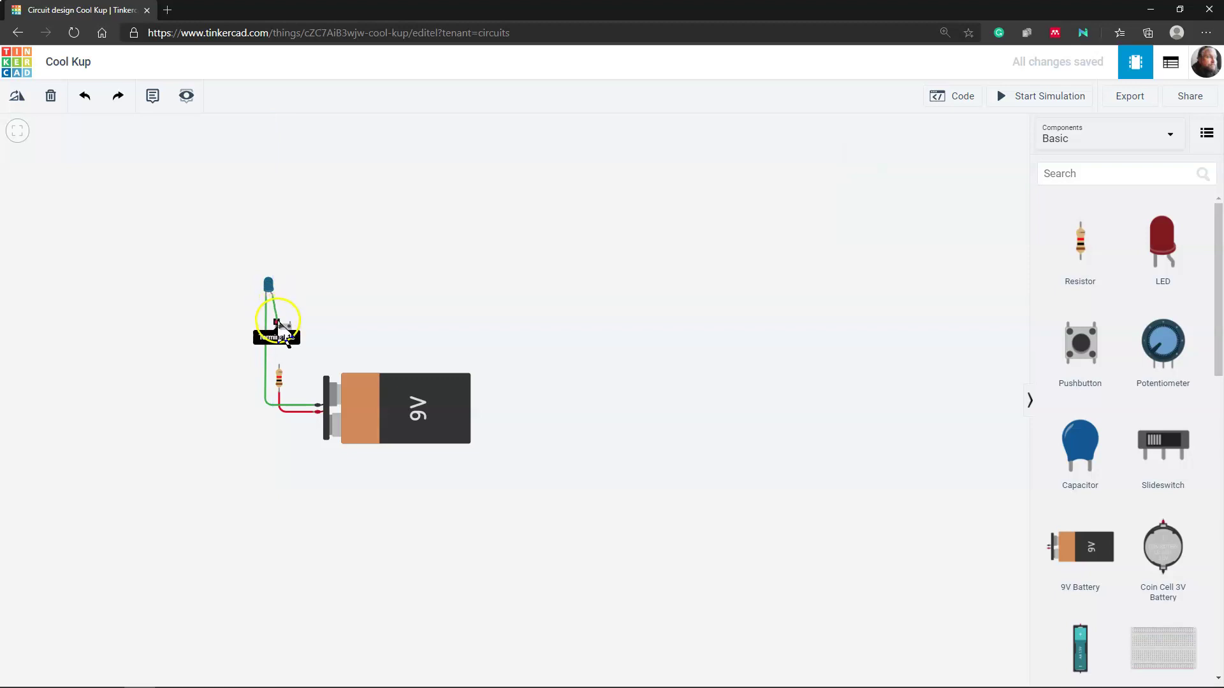
pyautogui.click(276, 323)
pyautogui.click(277, 344)
pyautogui.click(278, 364)
pyautogui.click(321, 361)
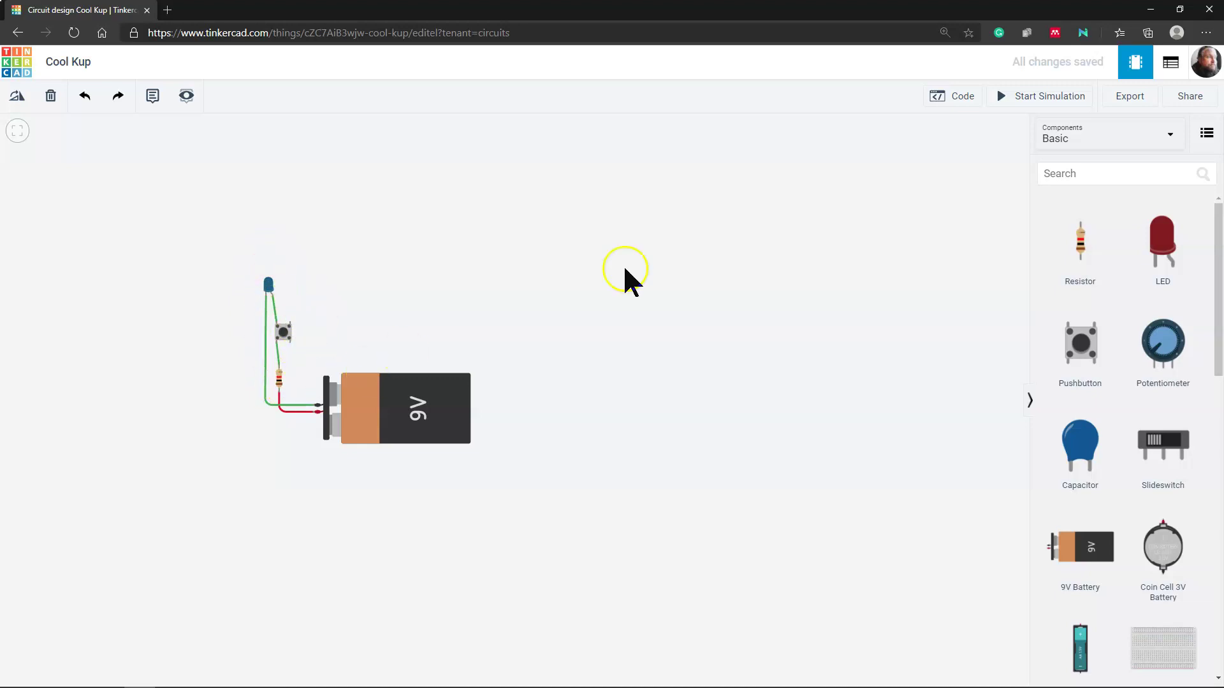
# Step: Run the simulation, operate the pushbutton to test whether it switches the LED, and stop the simulation
pyautogui.click(1007, 99)
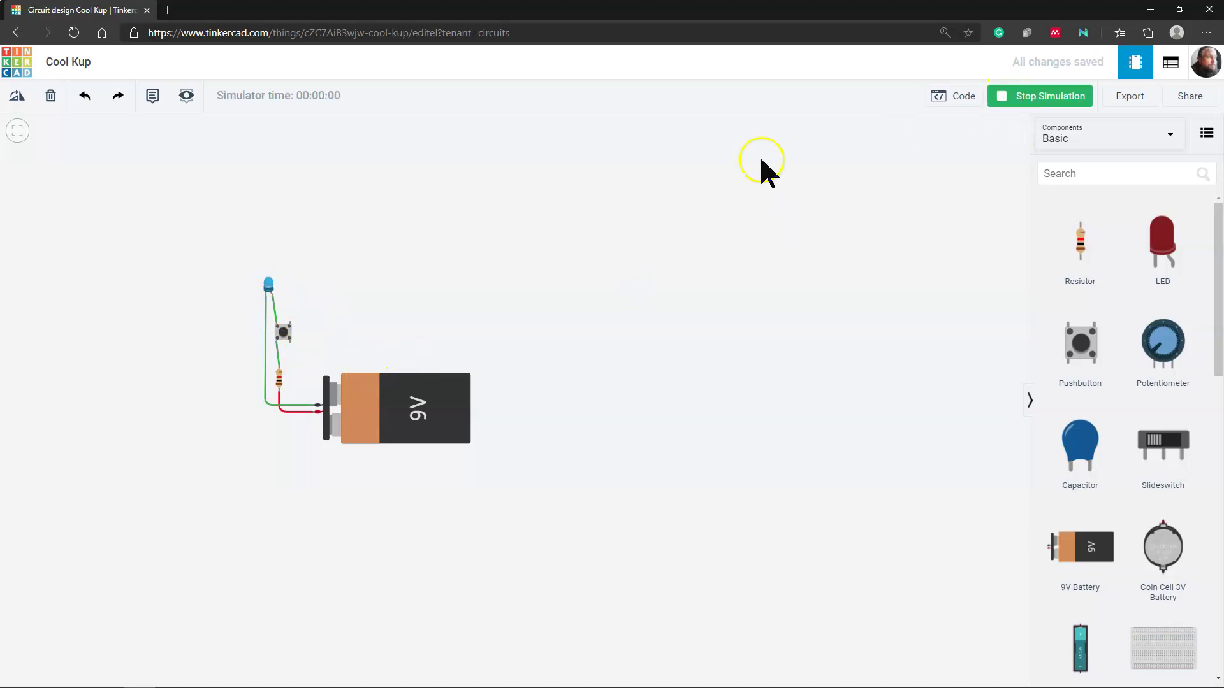
pyautogui.click(283, 333)
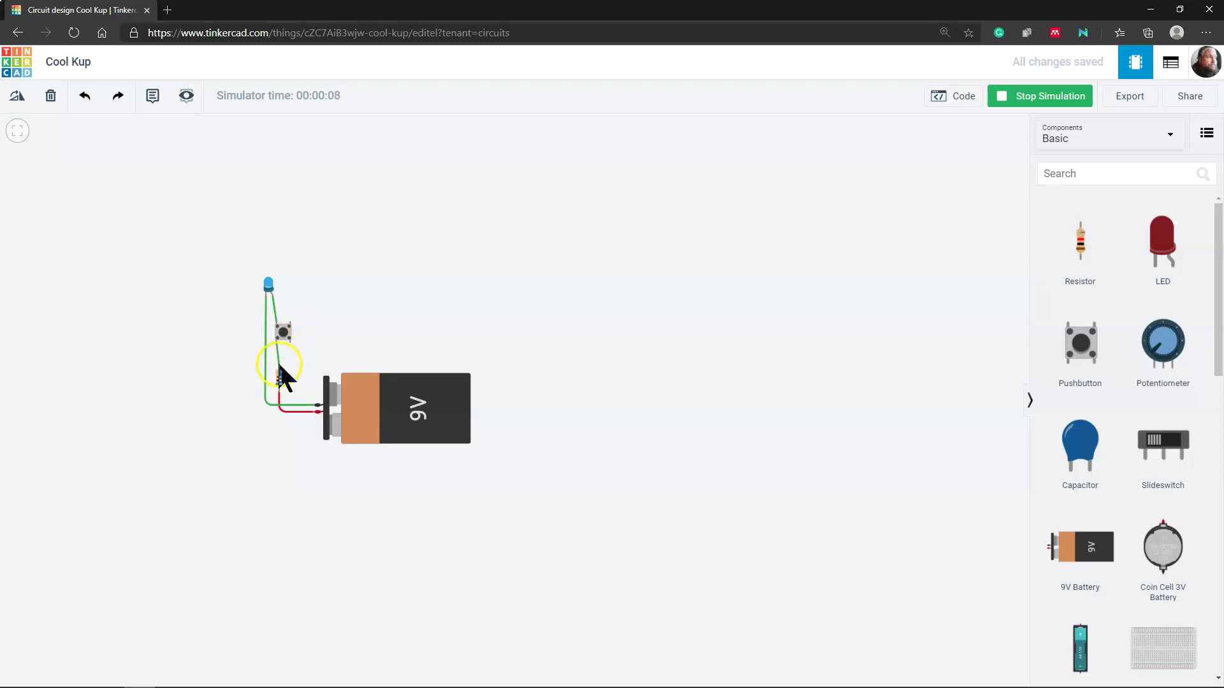
pyautogui.click(284, 333)
pyautogui.click(659, 187)
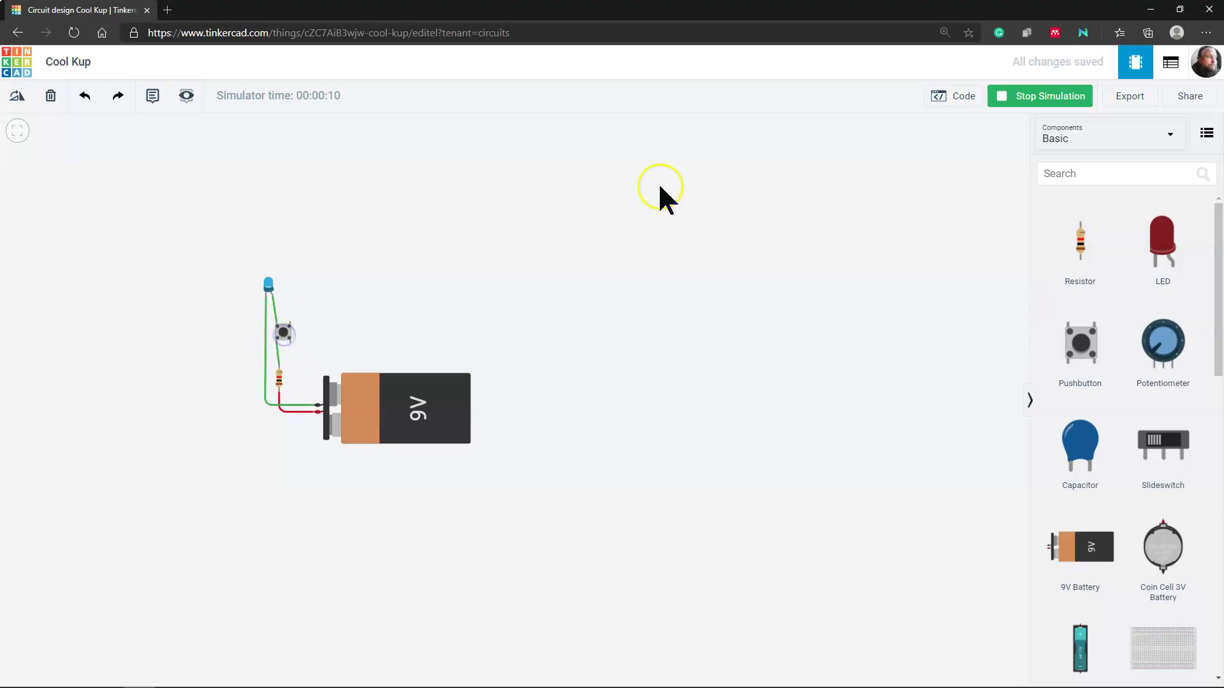
pyautogui.click(1024, 110)
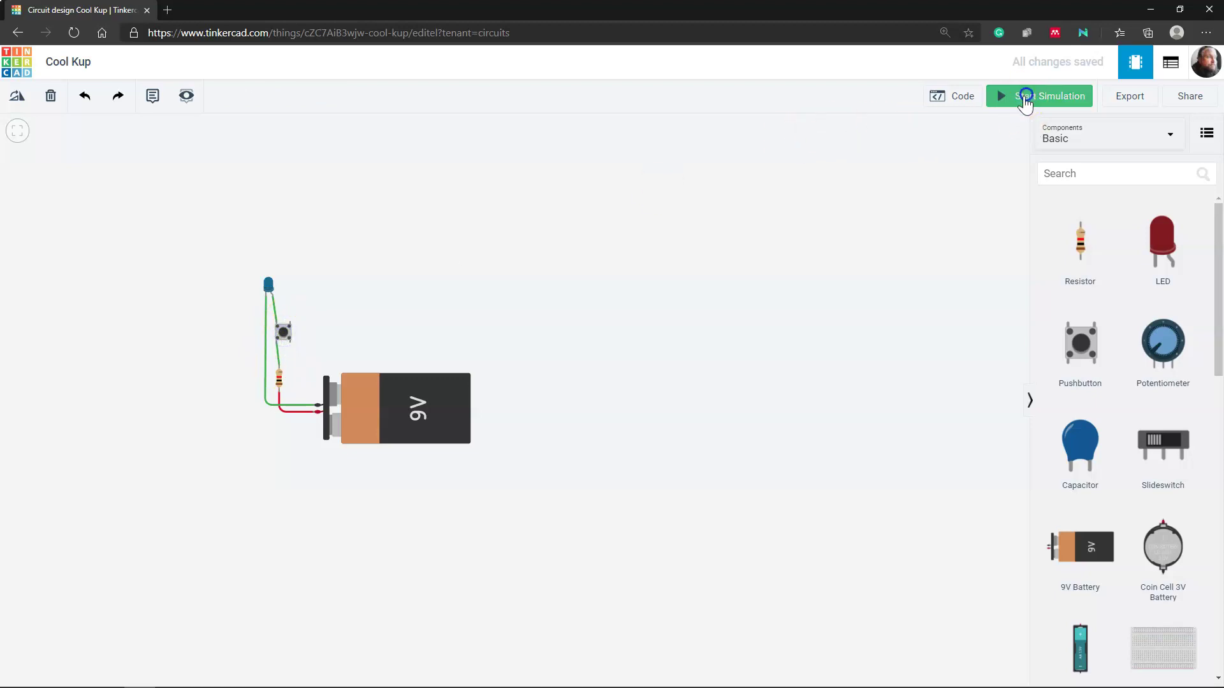
# Step: Replace the wire between the pushbutton and the resistor with one from the resistor's upper lead to the pushbutton's lower-right terminal
pyautogui.click(279, 342)
pyautogui.click(288, 348)
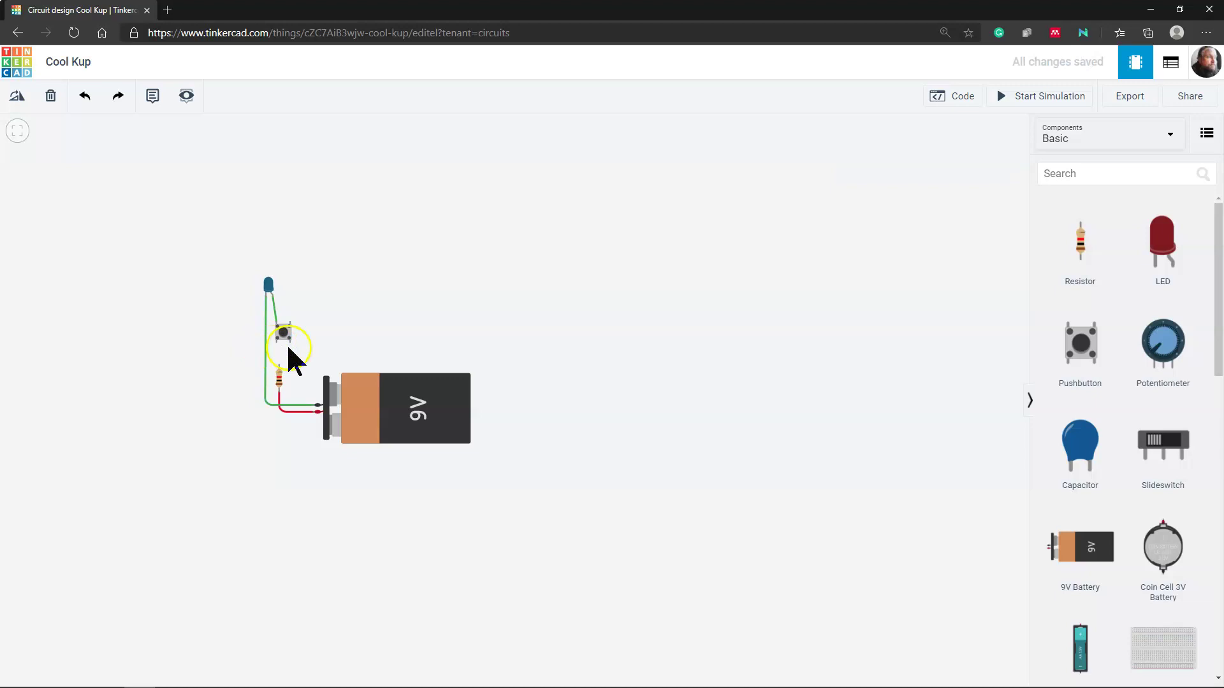
pyautogui.click(279, 366)
pyautogui.click(295, 342)
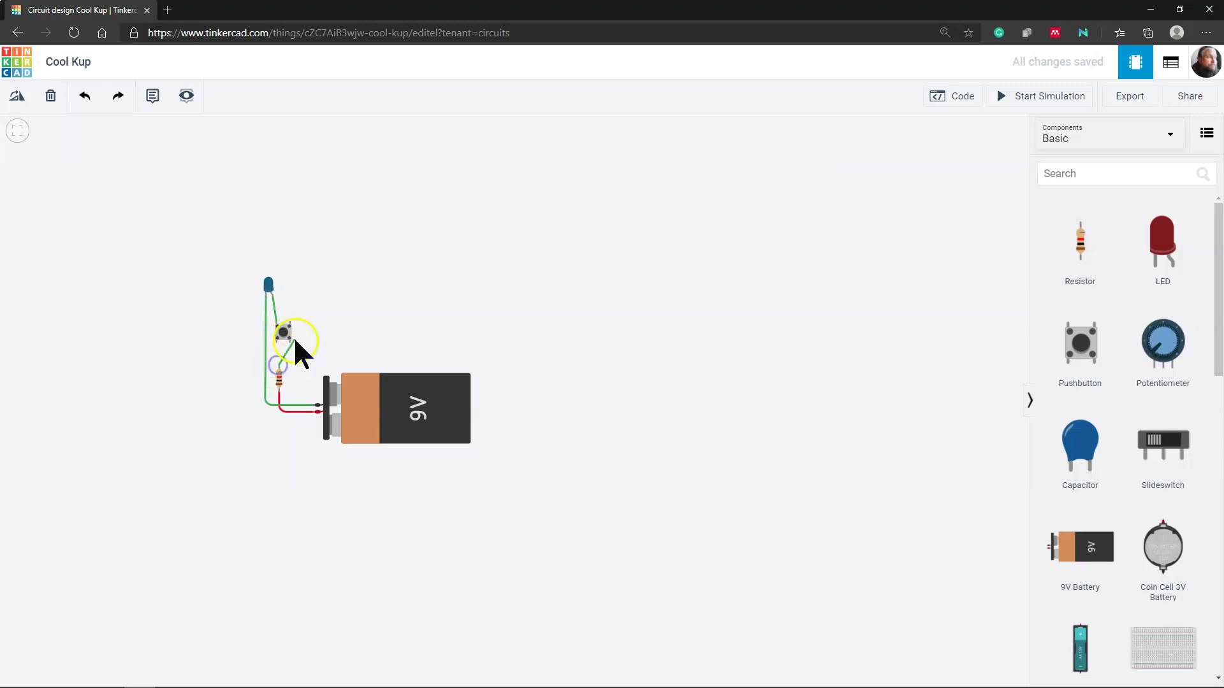
pyautogui.click(293, 347)
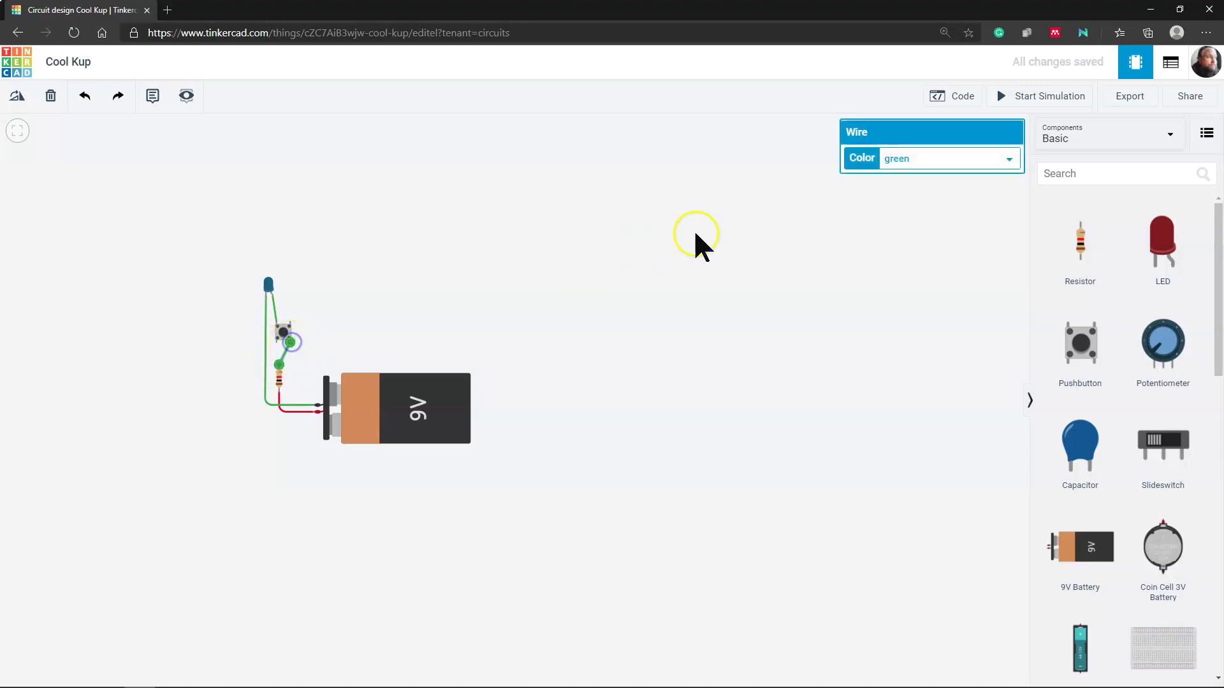
# Step: Run the simulation and test the LED with the pushbutton wired through its diagonal terminals
pyautogui.click(1035, 99)
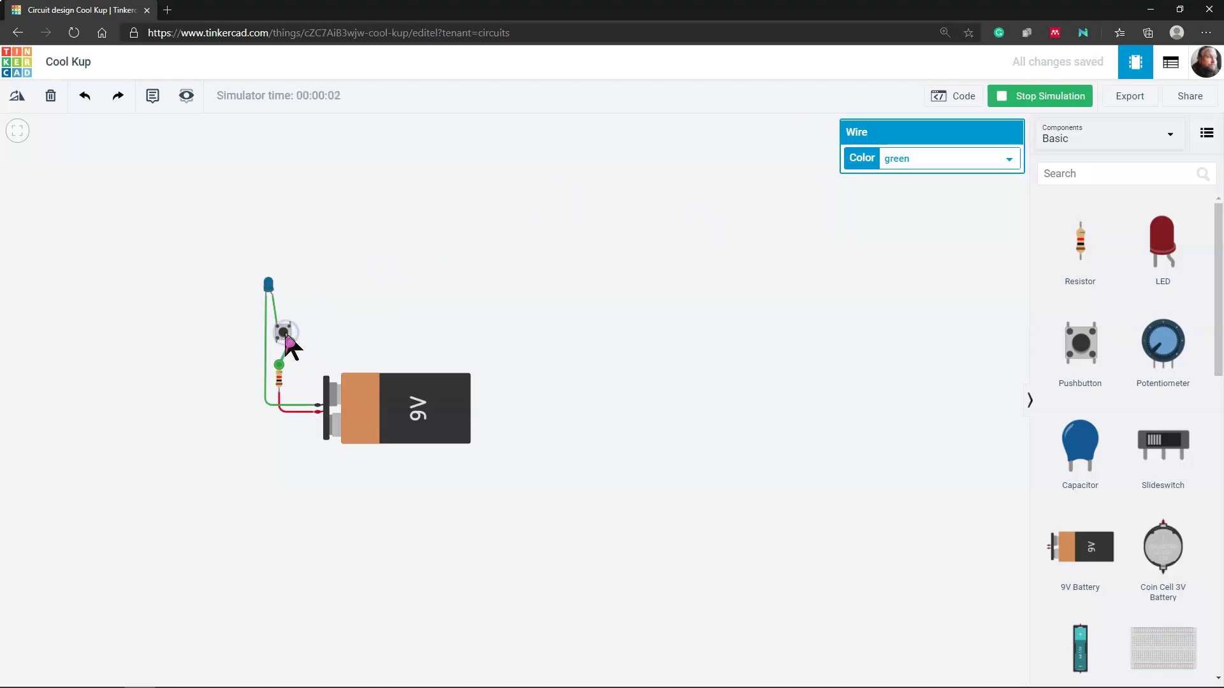
pyautogui.click(370, 305)
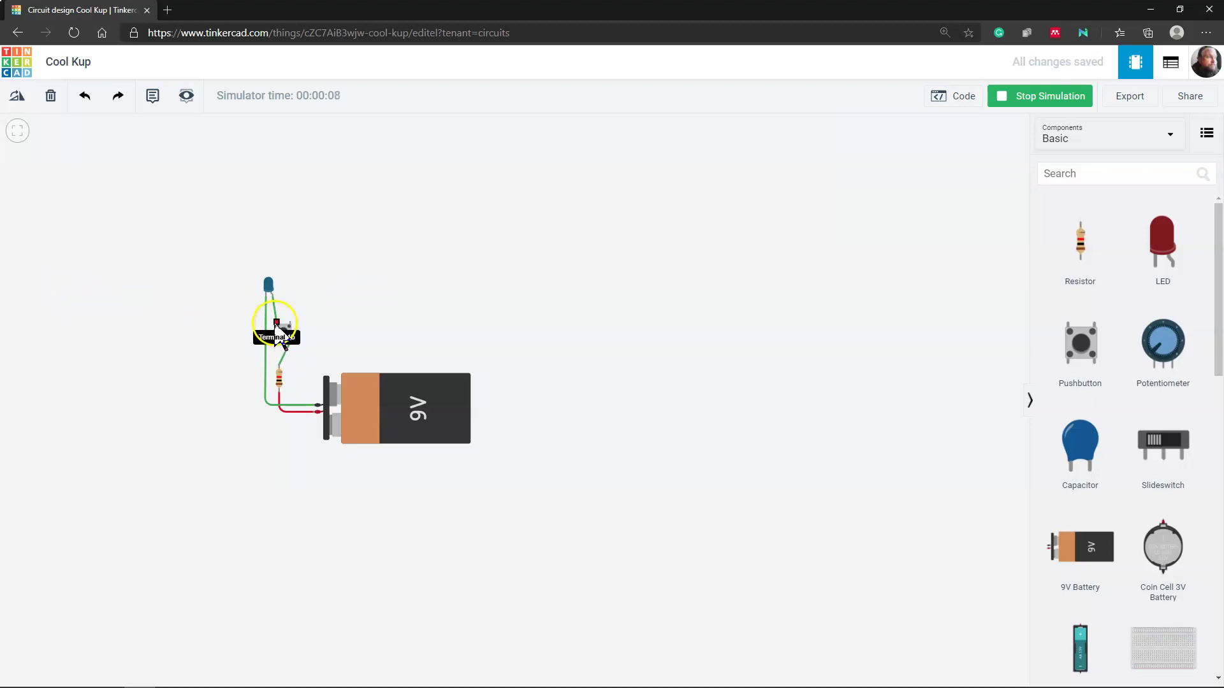
# Step: Test the LED with the pushbutton and consult the pushbutton's schematic and hardware connection in Tutorial.pdf in Adobe Acrobat Reader
pyautogui.moveTo(271, 333)
pyautogui.mouseDown()
pyautogui.moveTo(274, 347)
pyautogui.moveTo(275, 319)
pyautogui.moveTo(284, 333)
pyautogui.mouseUp()
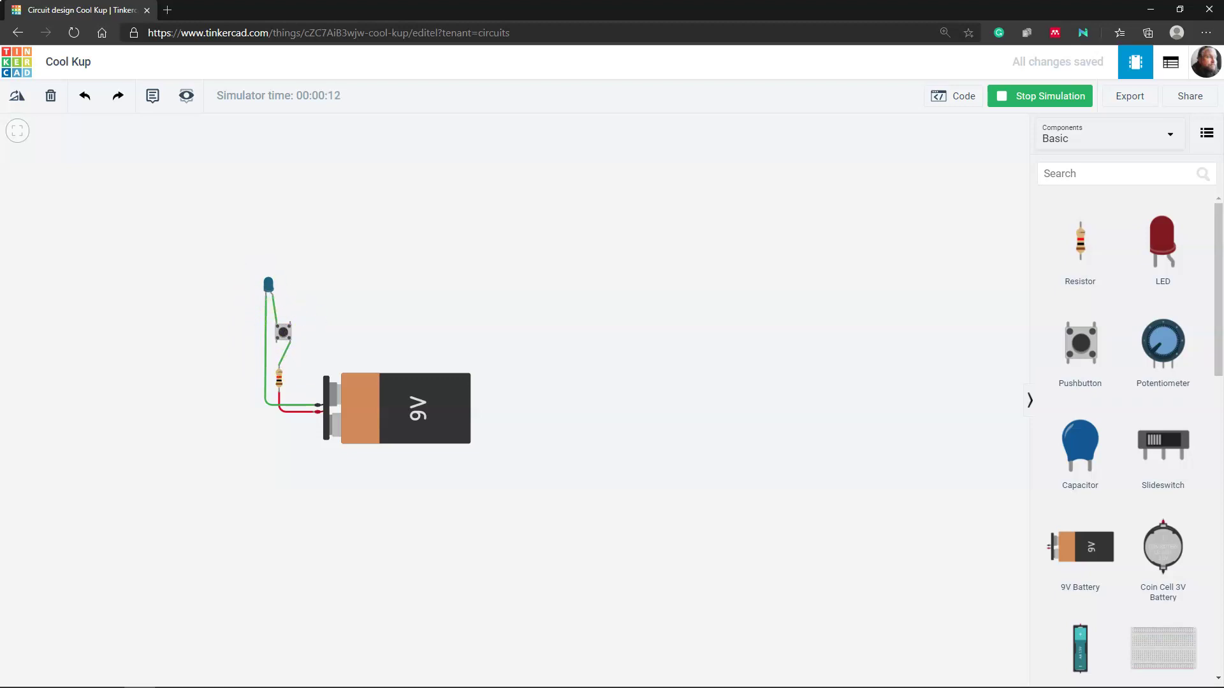
pyautogui.hotkey('alt', 'Tab')
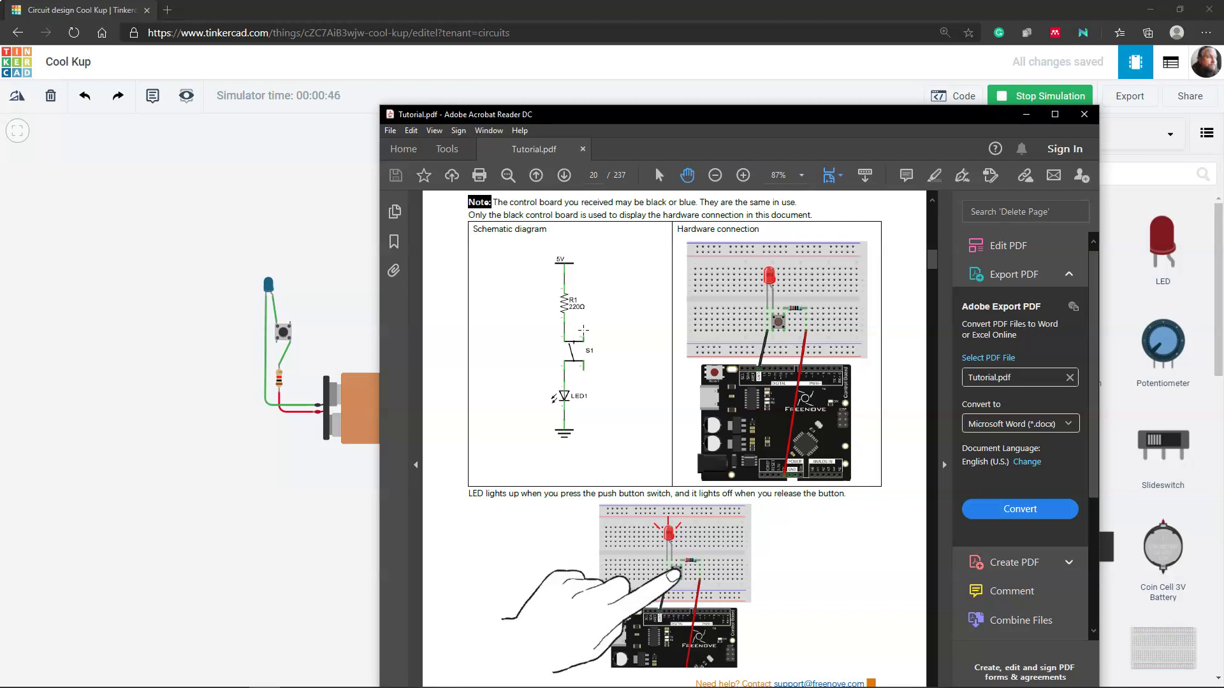
pyautogui.moveTo(919, 125); pyautogui.dragTo(1223, 125)
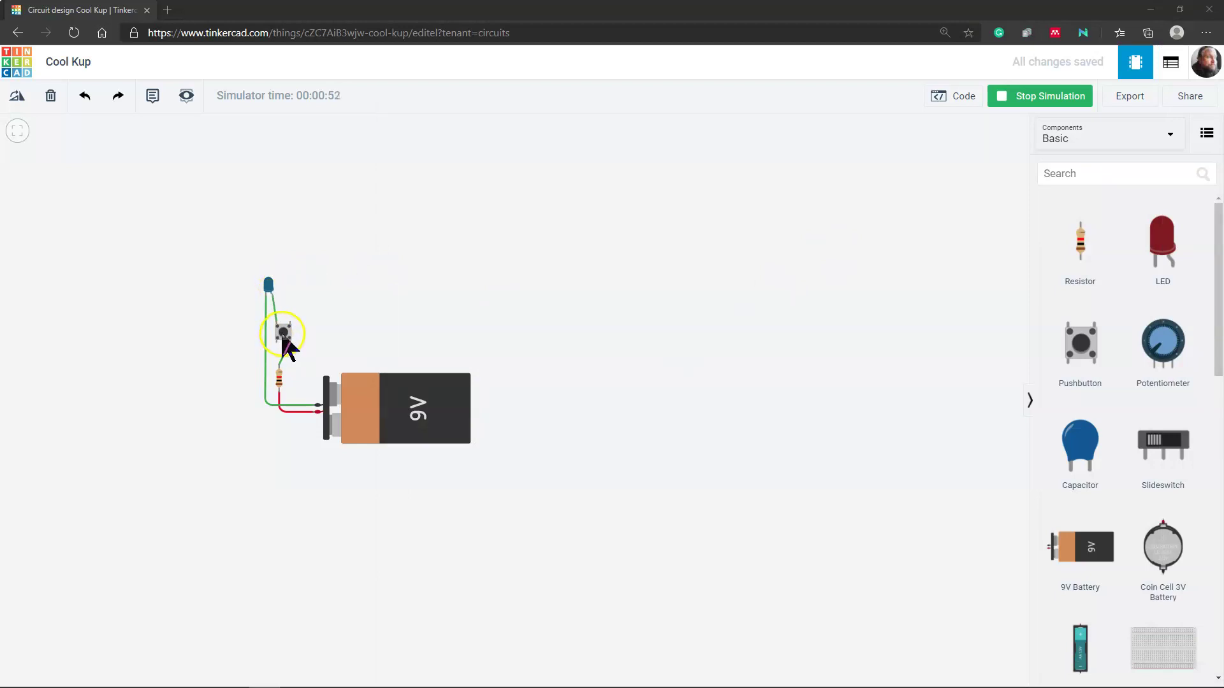
# Step: Operate the pushbutton again in the running Tinkercad simulation to test the LED, and stop the simulation
pyautogui.click(283, 334)
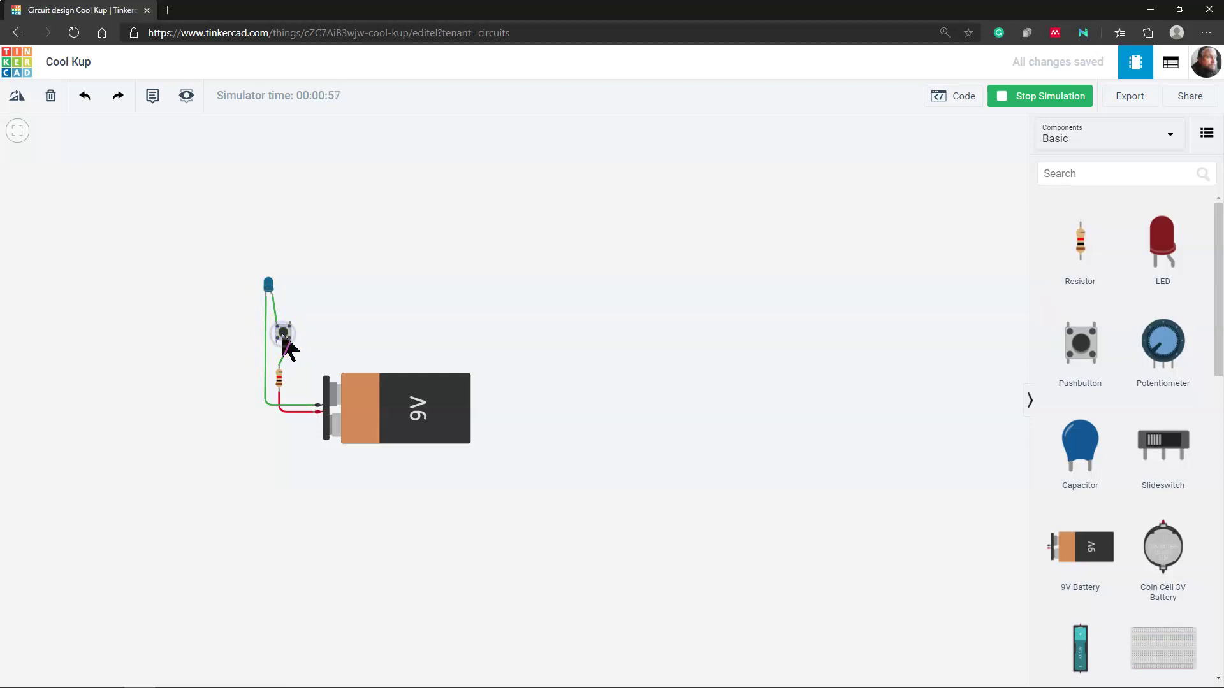
pyautogui.moveTo(283, 336); pyautogui.dragTo(288, 339)
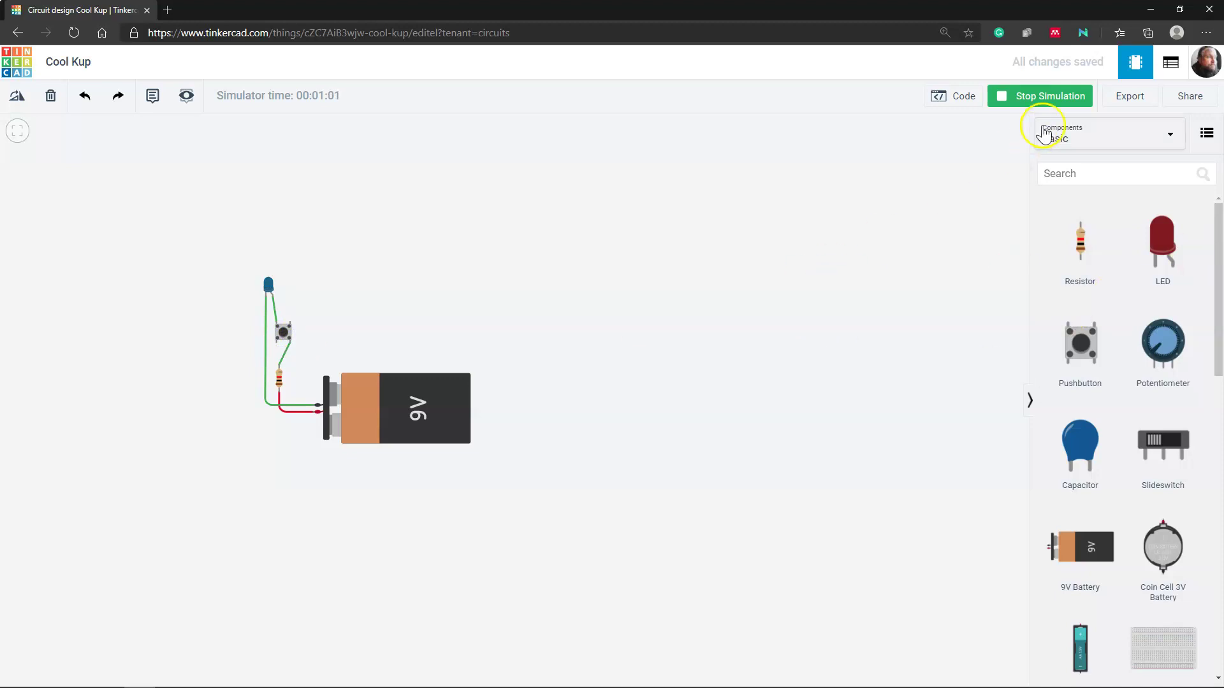
pyautogui.click(1044, 100)
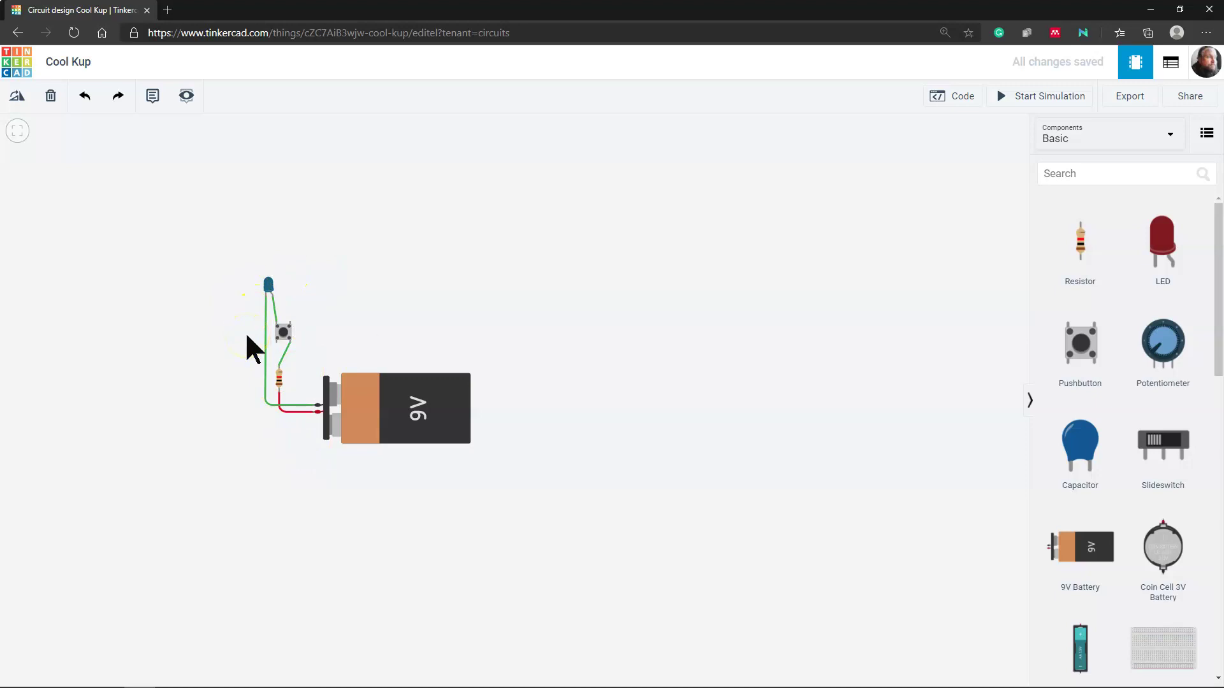
# Step: Add a small breadboard to the workplane and position it in the empty space to the right of the existing circuit
pyautogui.scroll(-3, 1179, 510)
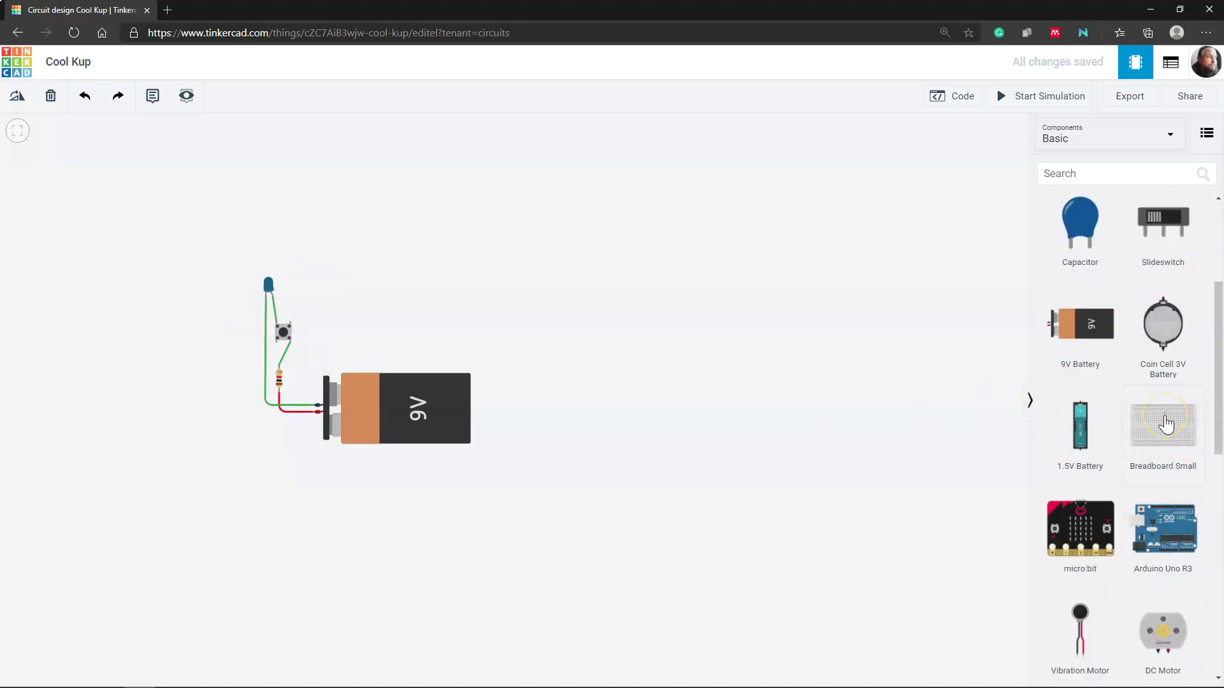
pyautogui.moveTo(1158, 434); pyautogui.dragTo(738, 210)
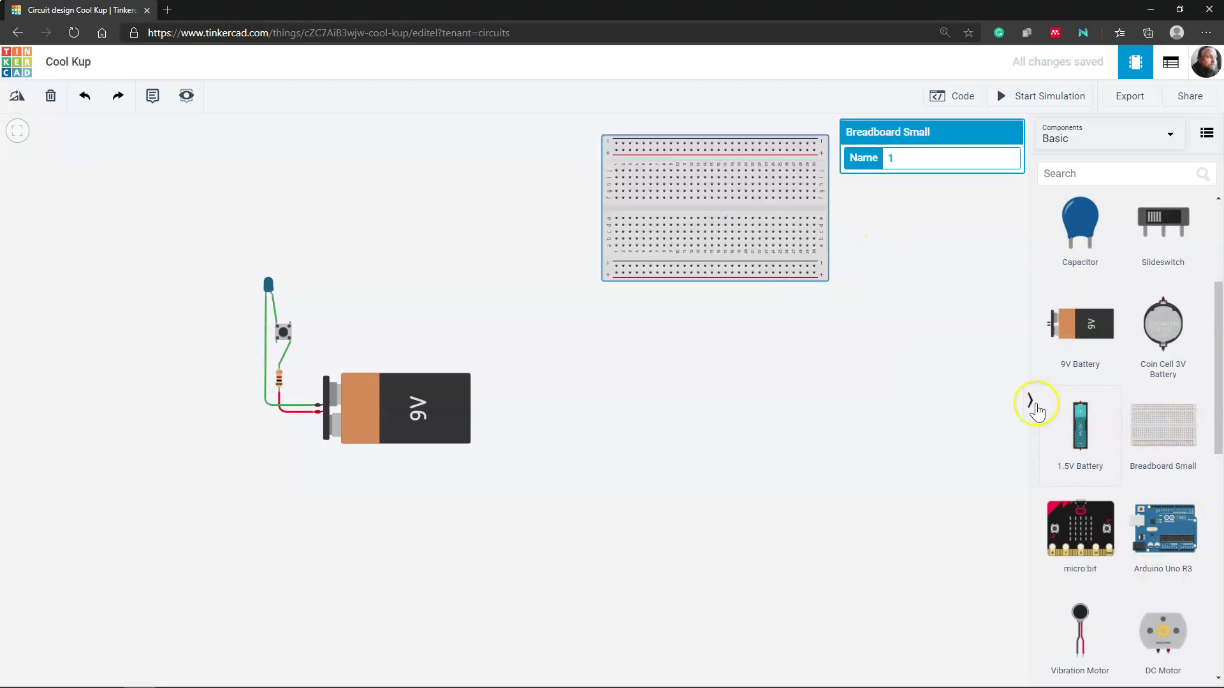
pyautogui.moveTo(691, 138); pyautogui.dragTo(616, 230)
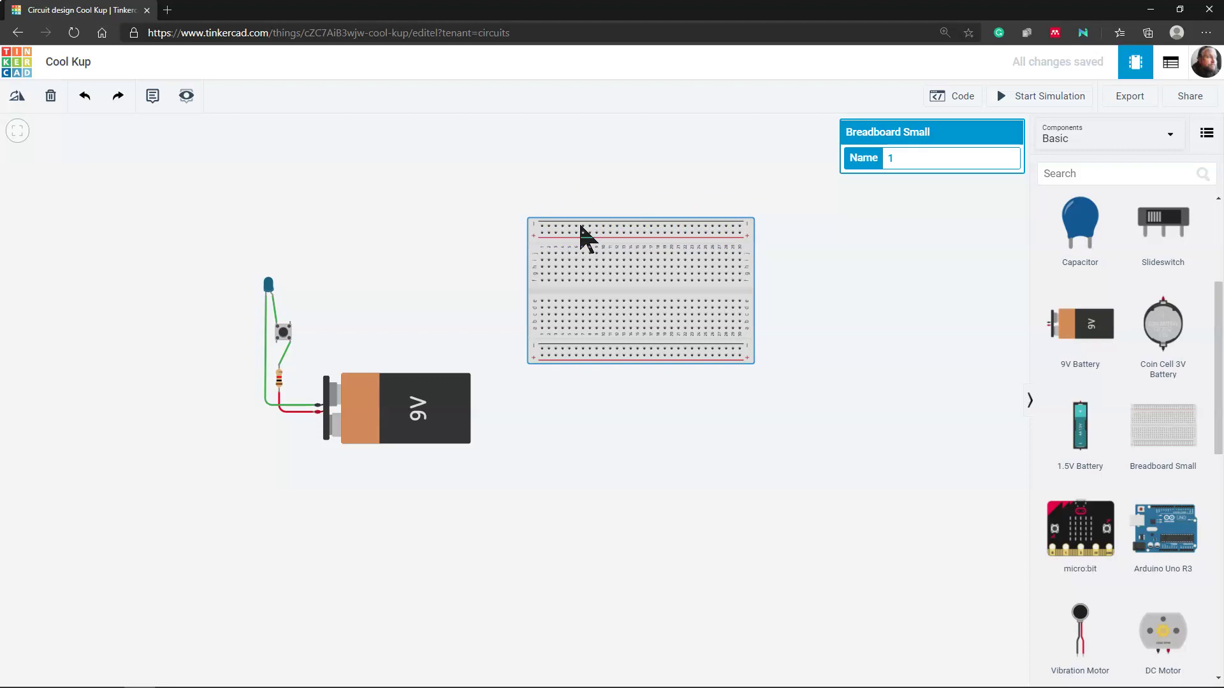
pyautogui.click(546, 228)
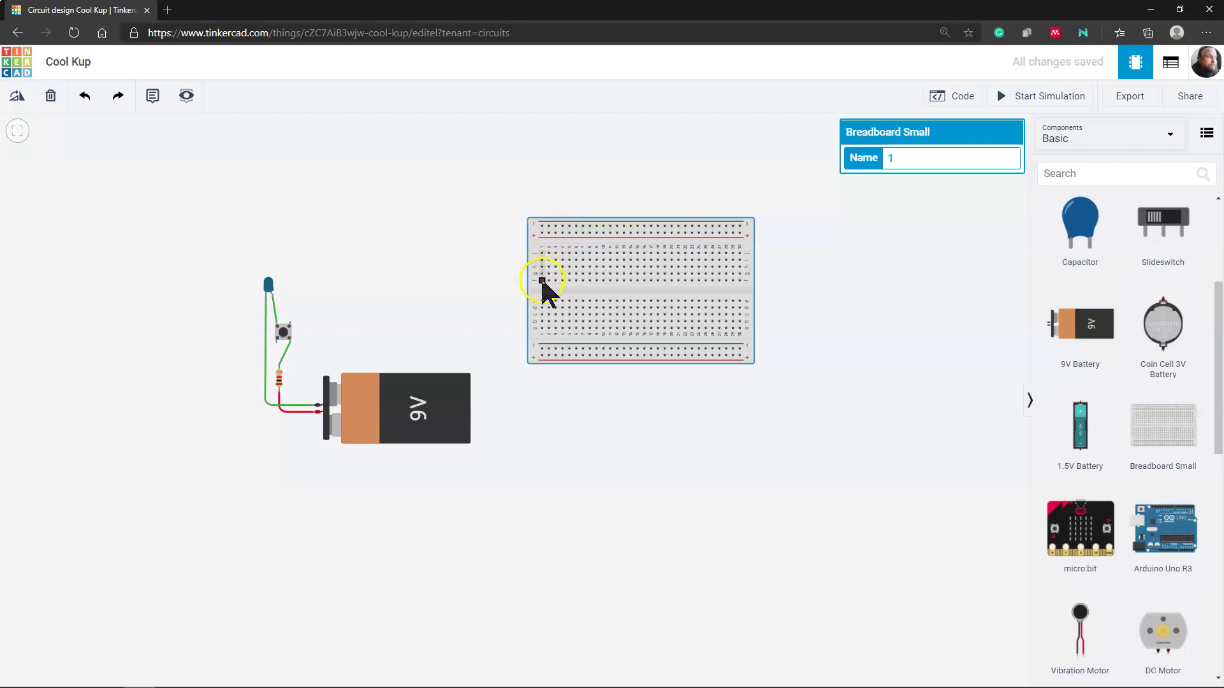
pyautogui.click(613, 252)
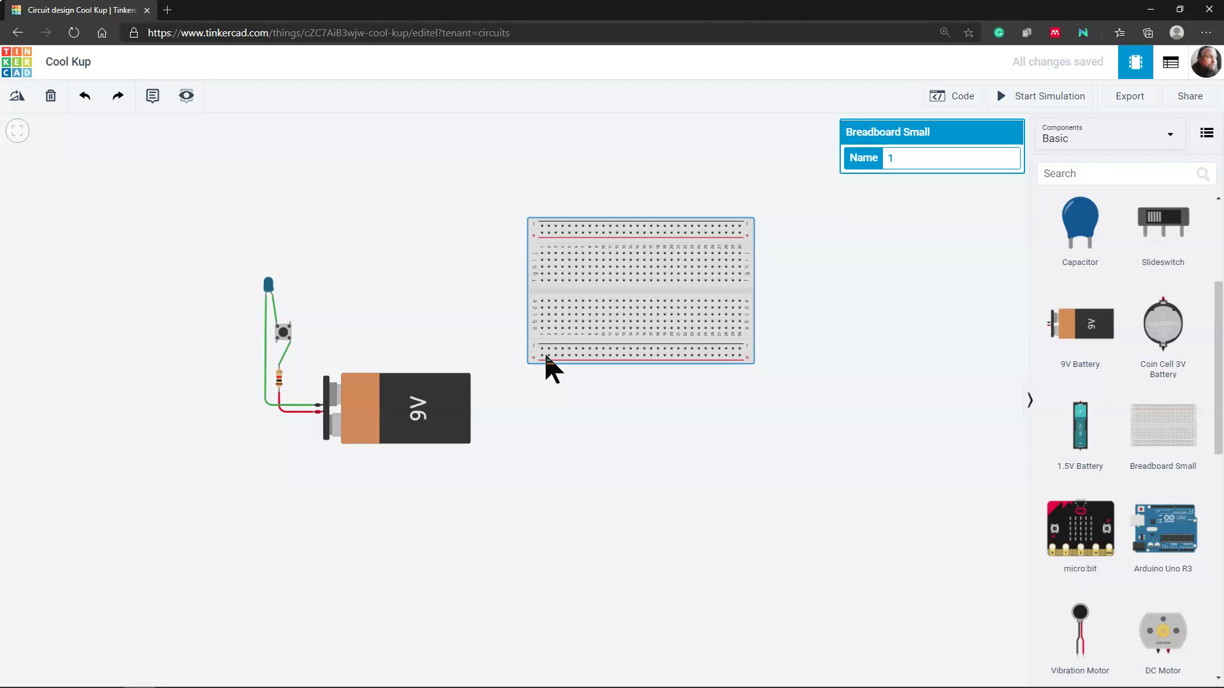
pyautogui.click(286, 355)
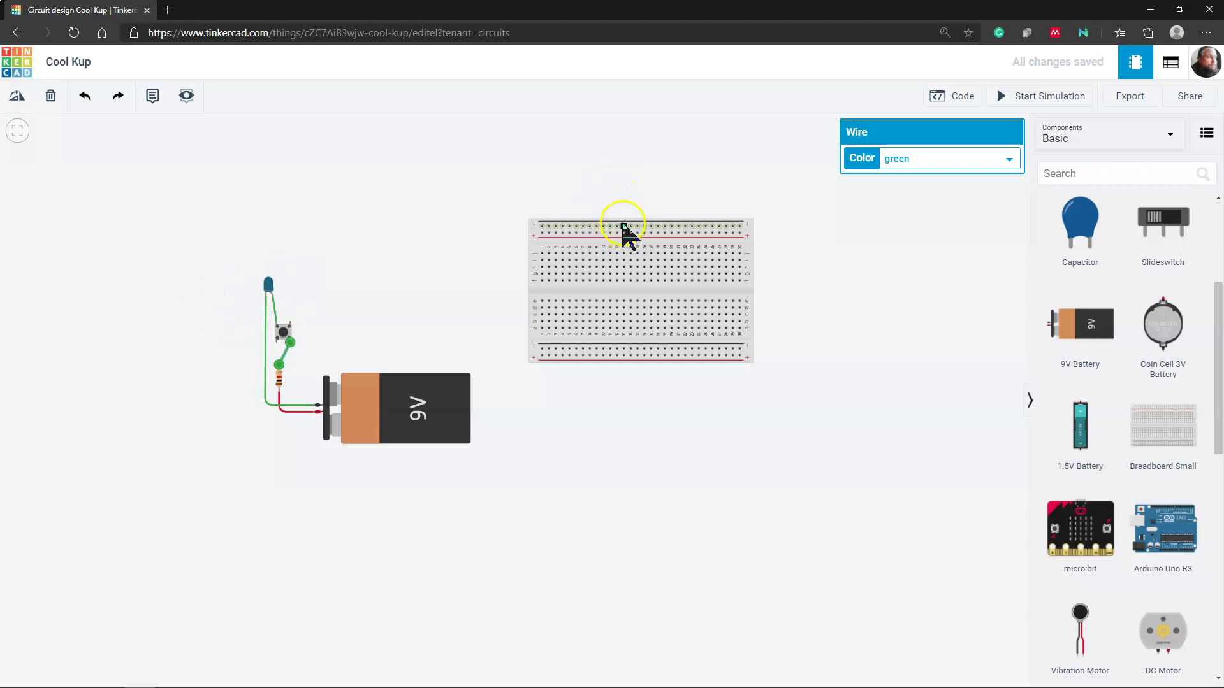
pyautogui.moveTo(622, 225); pyautogui.dragTo(699, 238)
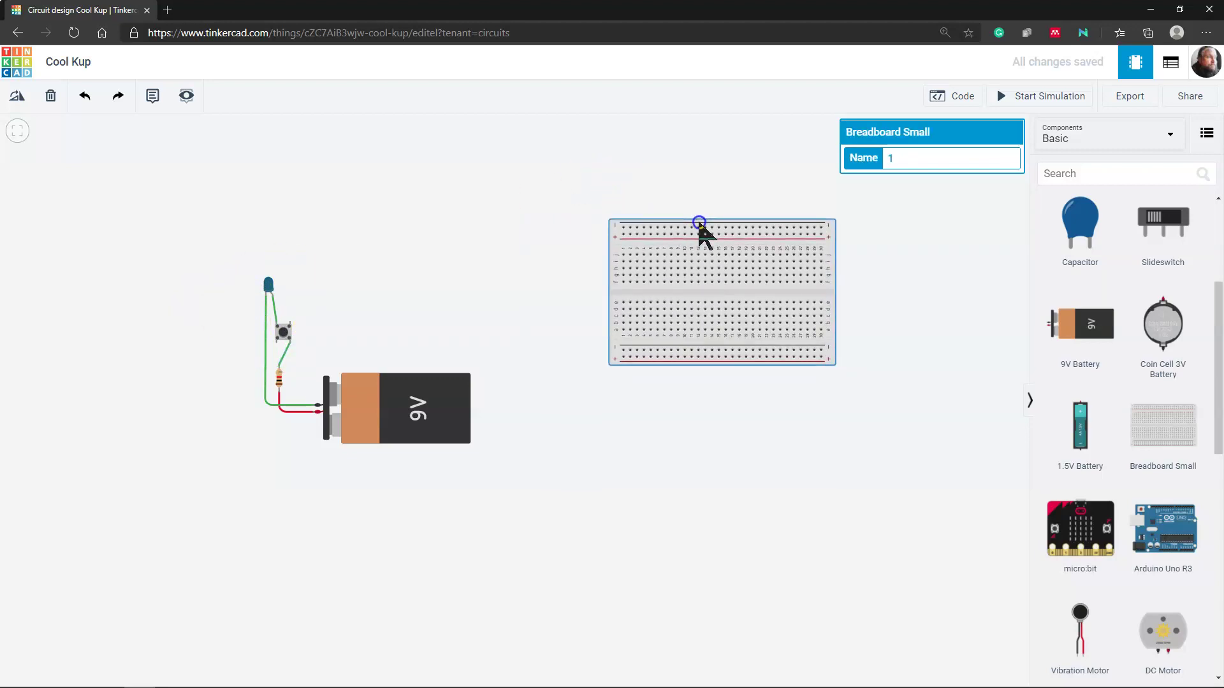
# Step: Add a second 9V battery and position it just below the breadboard
pyautogui.click(1051, 329)
pyautogui.moveTo(1050, 329); pyautogui.dragTo(693, 471)
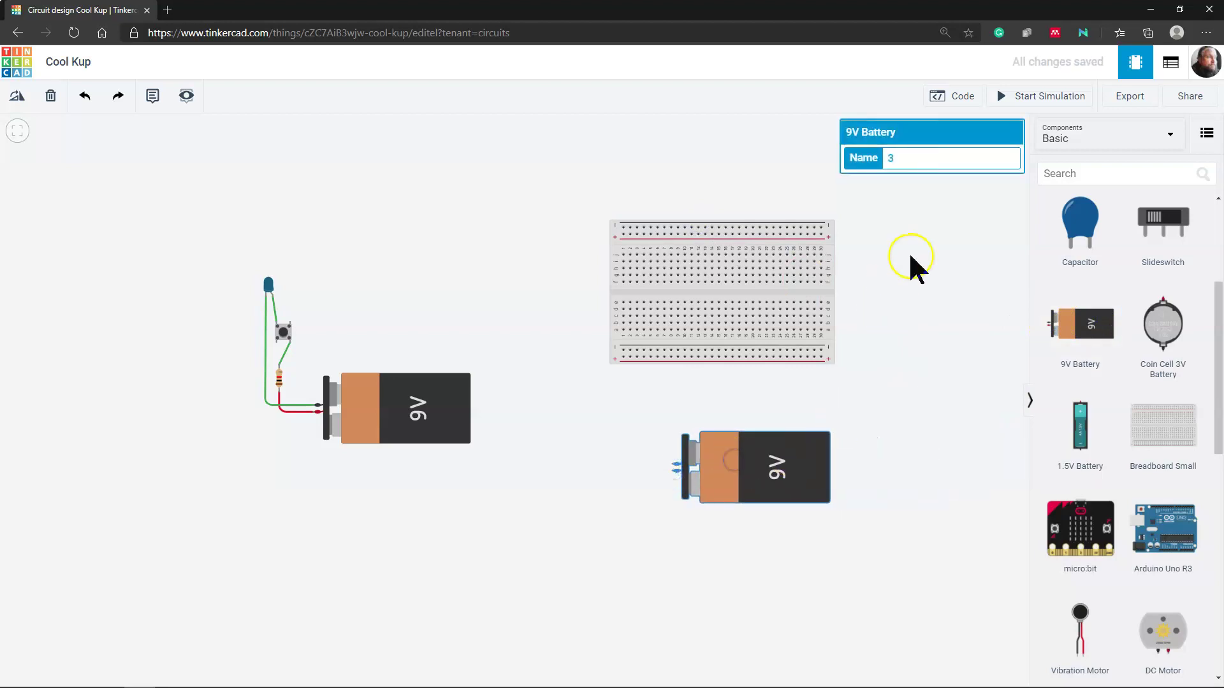
pyautogui.click(964, 304)
pyautogui.moveTo(773, 456); pyautogui.dragTo(770, 415)
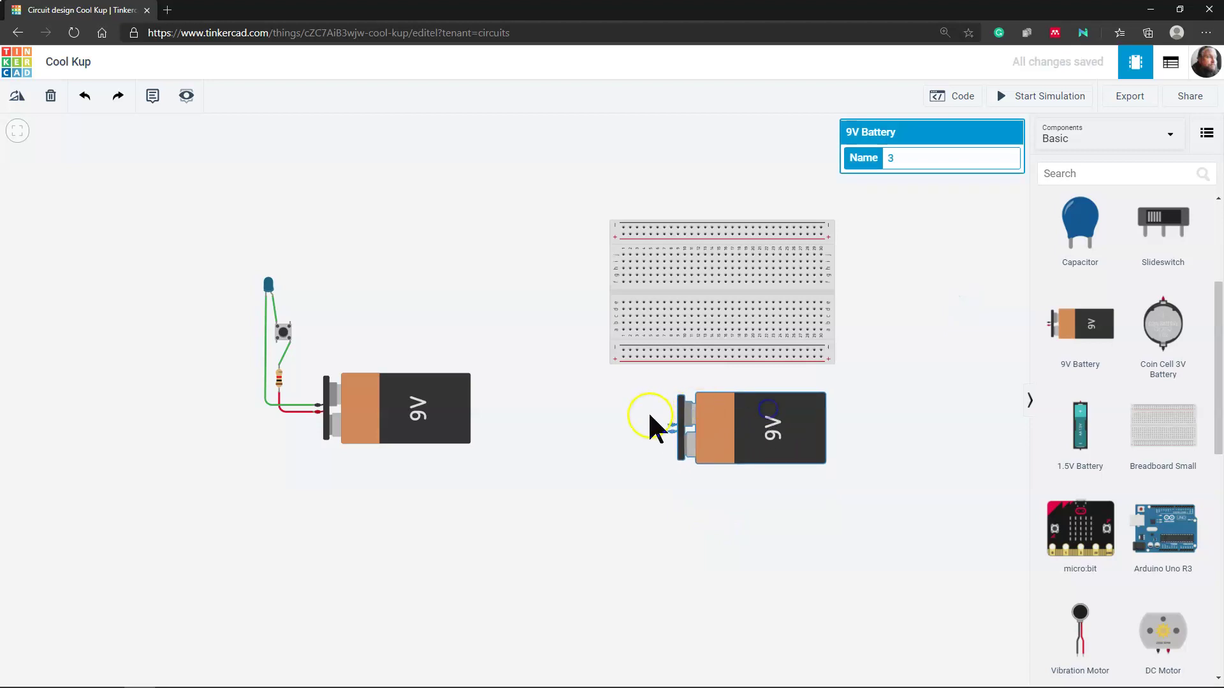
# Step: Wire the new battery's negative terminal to the breadboard's lower negative rail and color the wire black
pyautogui.moveTo(670, 424); pyautogui.dragTo(625, 352)
pyautogui.moveTo(751, 428); pyautogui.dragTo(758, 428)
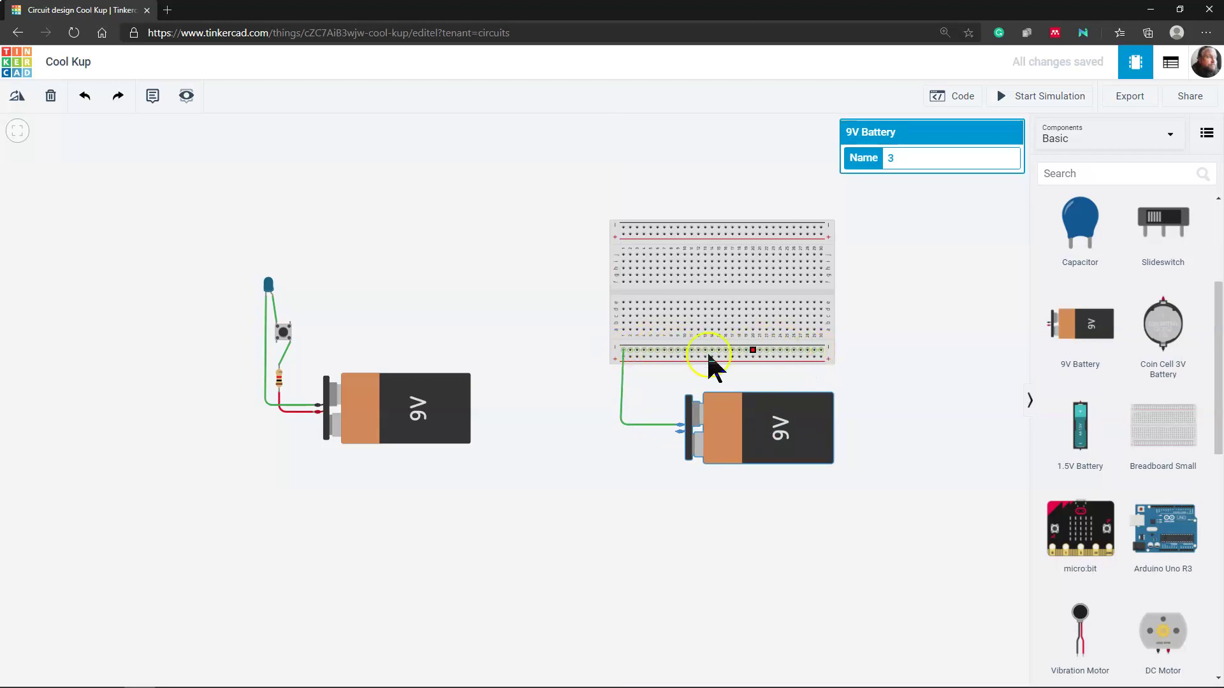
pyautogui.click(636, 423)
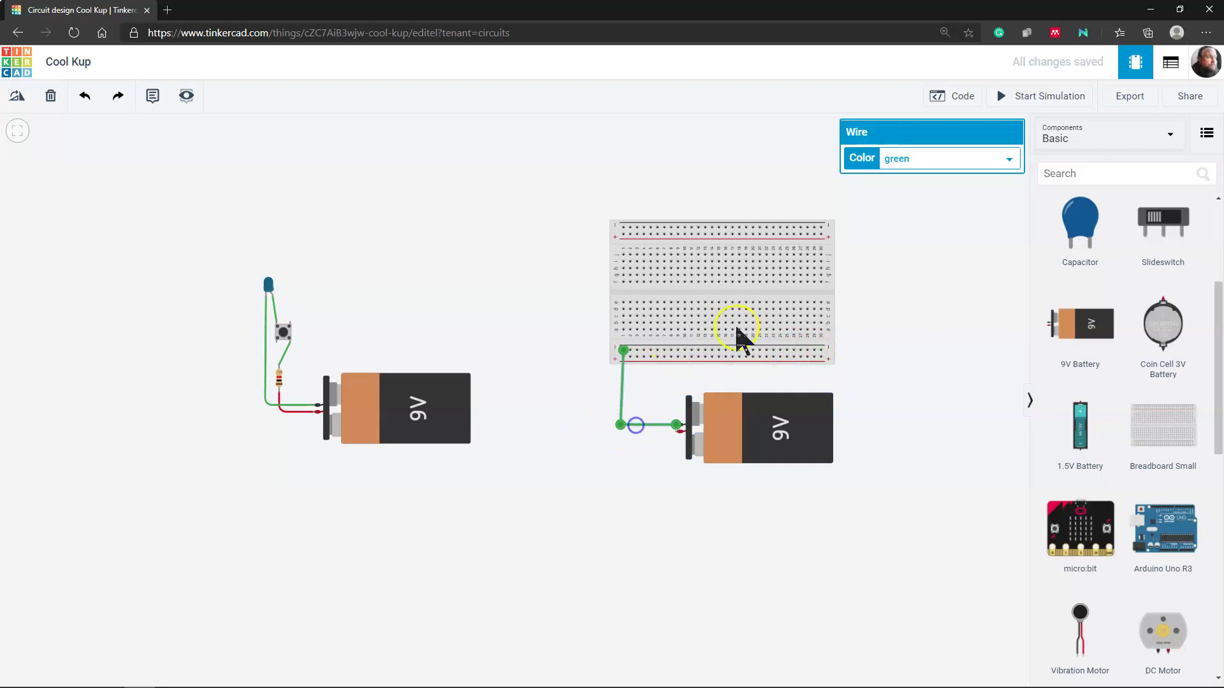
pyautogui.click(899, 159)
pyautogui.click(916, 184)
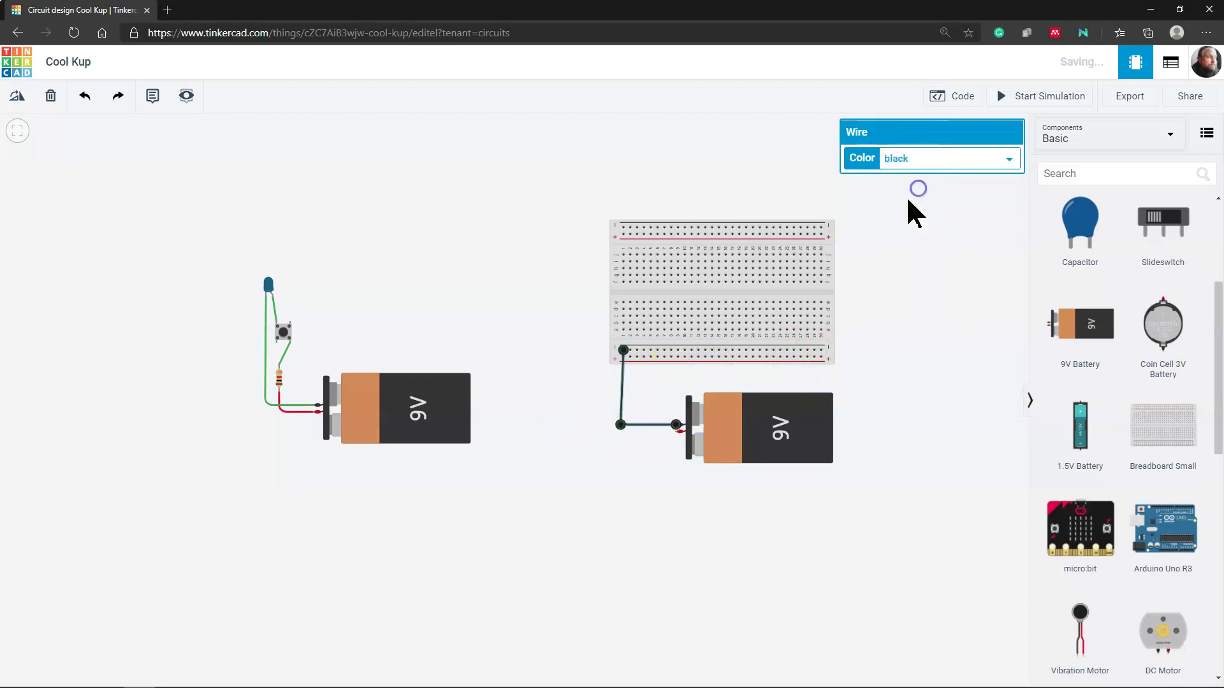
pyautogui.click(635, 482)
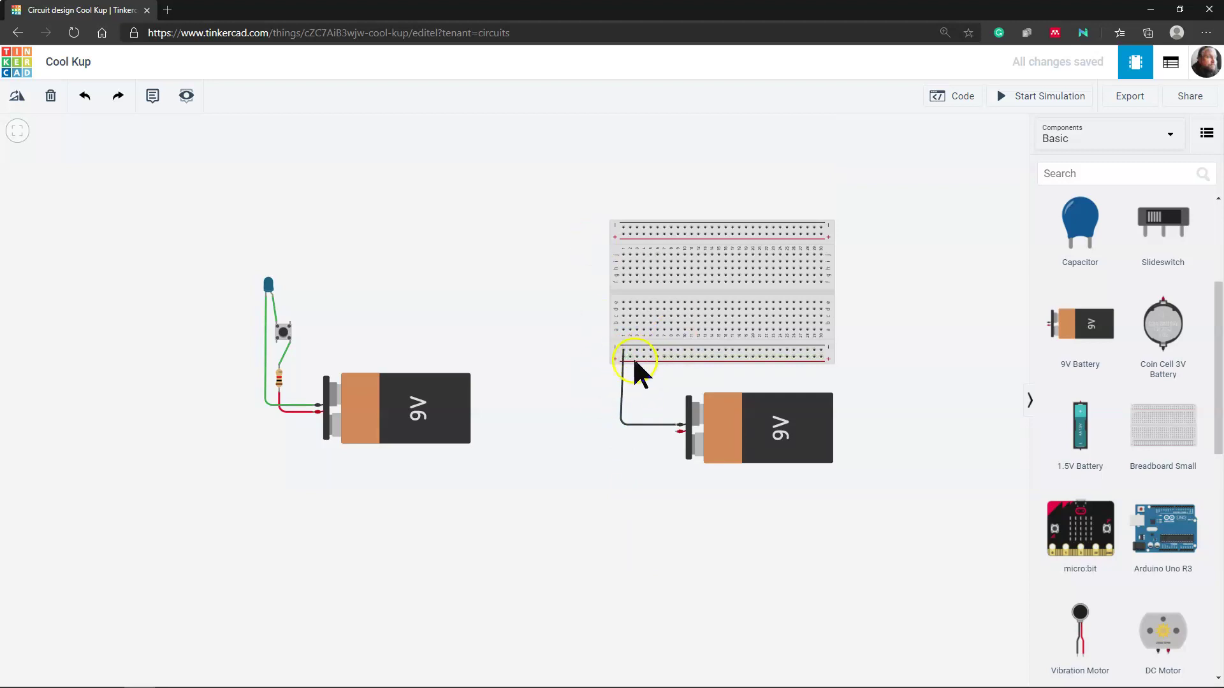
# Step: Wire the breadboard's lower positive rail to the new battery's positive terminal and color the wire red
pyautogui.moveTo(630, 359); pyautogui.dragTo(631, 435)
pyautogui.click(630, 433)
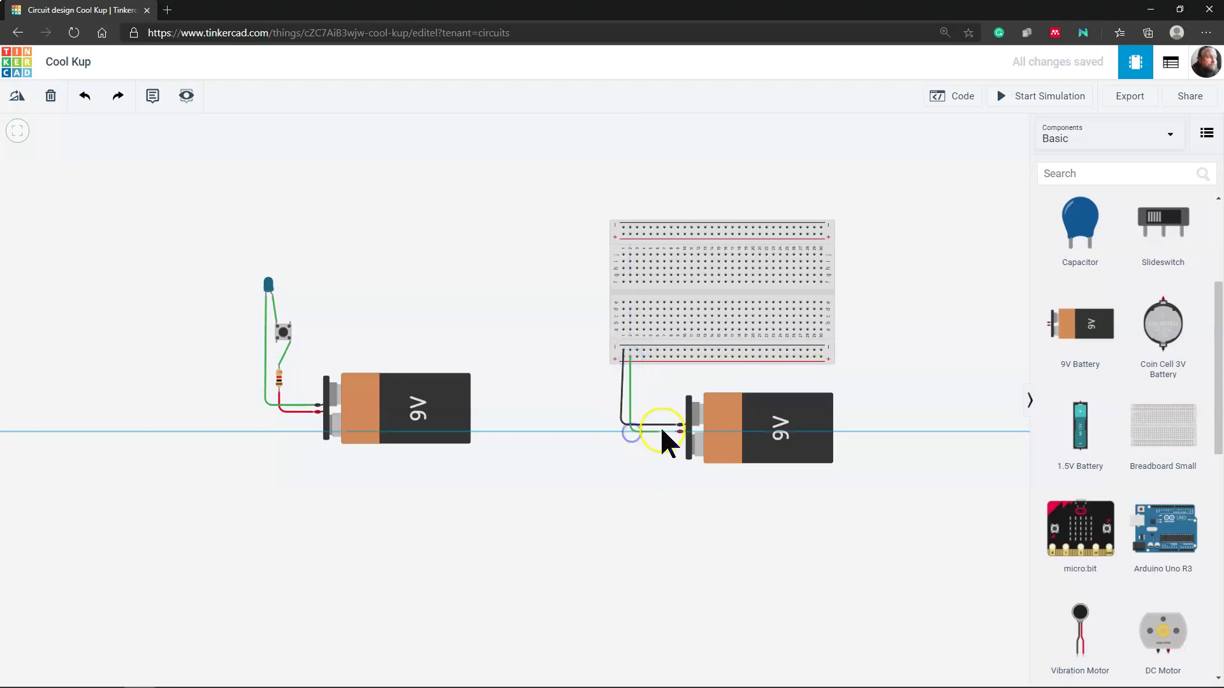
pyautogui.click(675, 432)
pyautogui.click(924, 160)
pyautogui.click(899, 199)
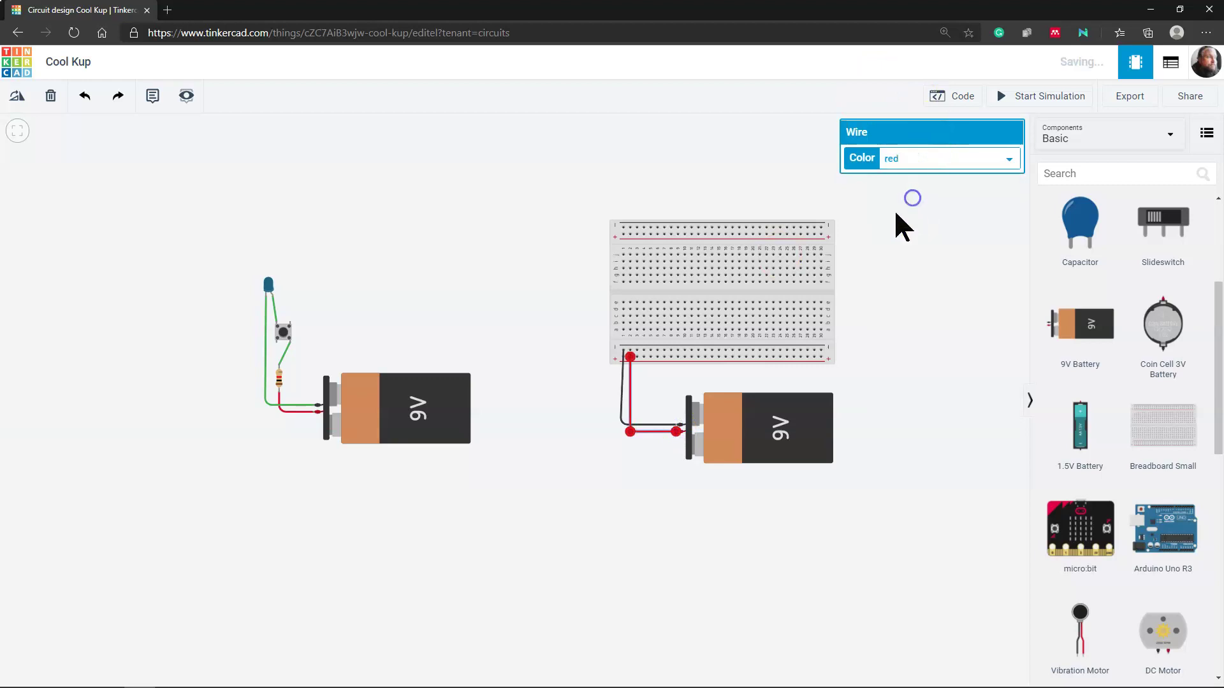
pyautogui.click(623, 460)
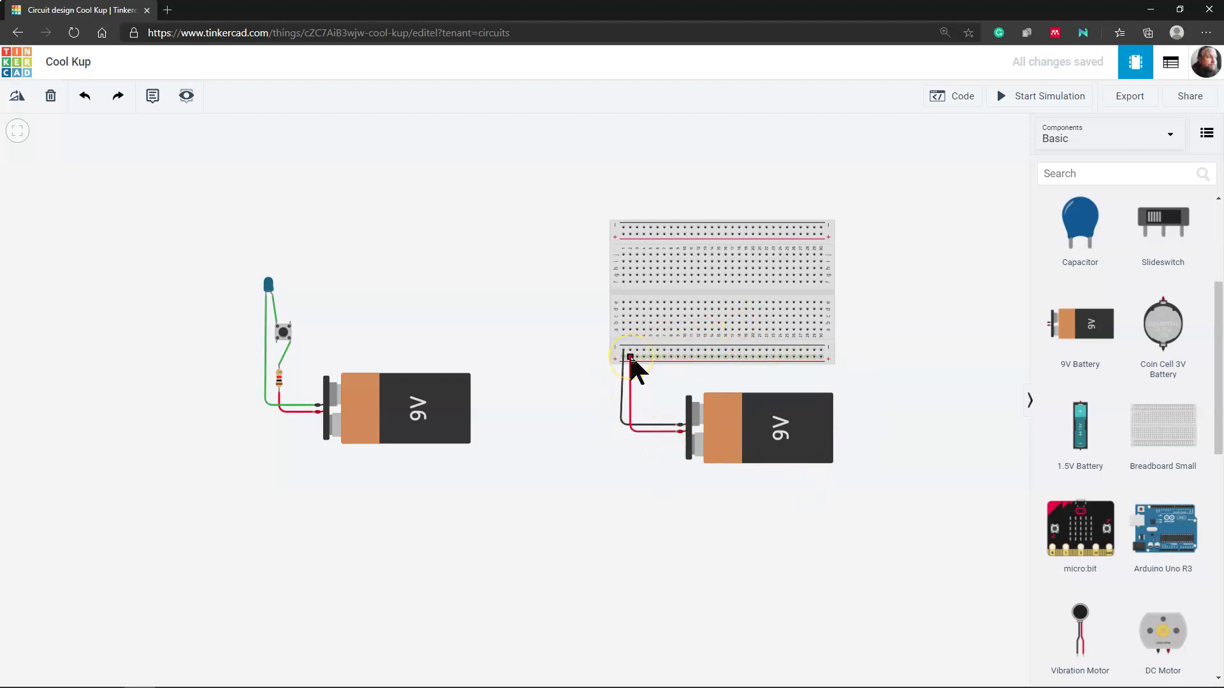
pyautogui.click(699, 357)
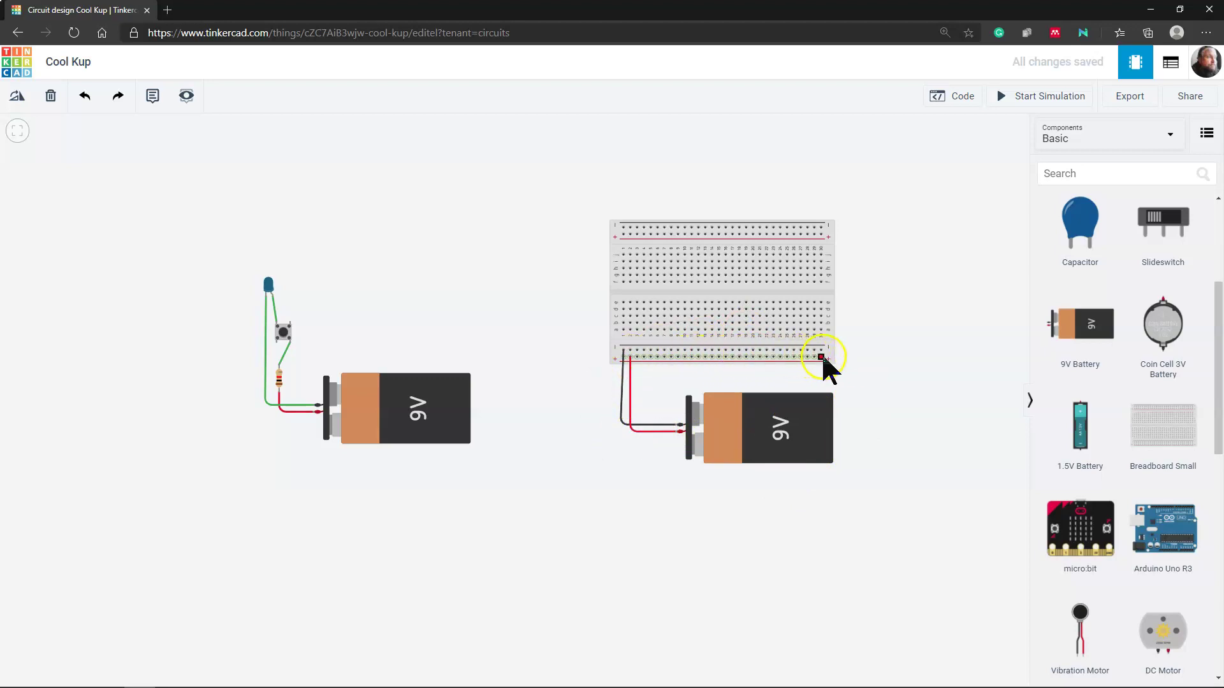
pyautogui.moveTo(629, 367); pyautogui.dragTo(645, 300)
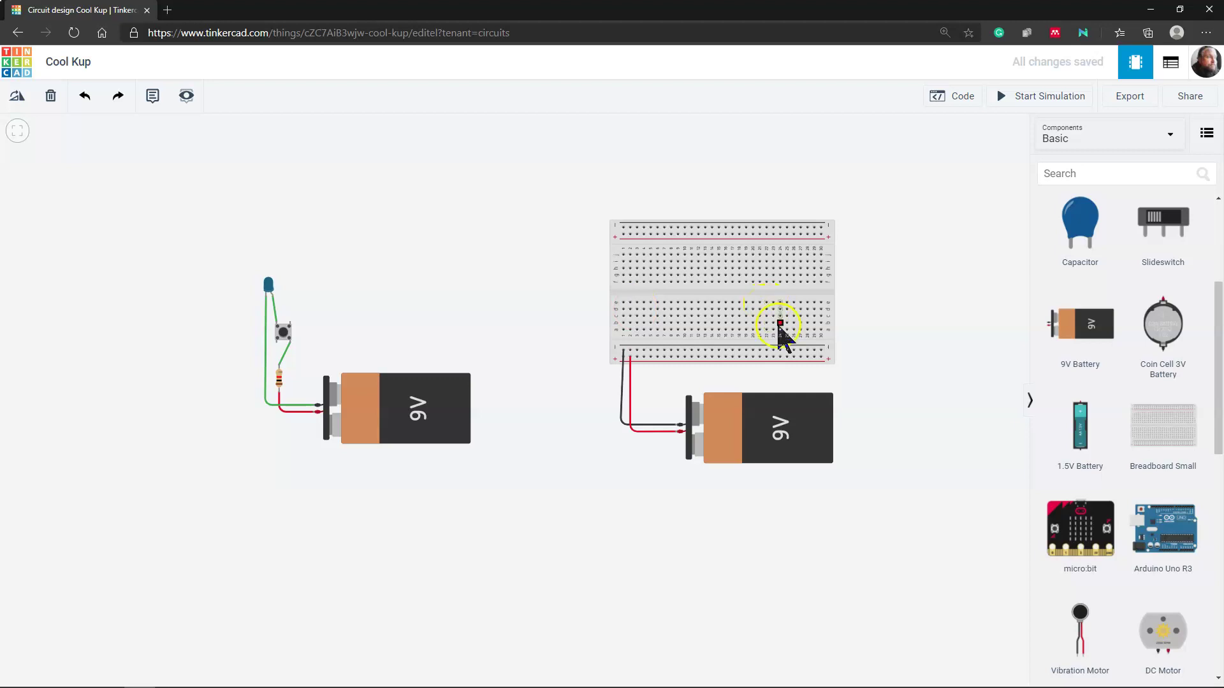
# Step: Add a 1 kΩ resistor, rotate it to horizontal, and place it across several columns in the top row of the breadboard's lower half
pyautogui.scroll(4, 1083, 350)
pyautogui.click(1069, 238)
pyautogui.moveTo(966, 277); pyautogui.dragTo(683, 322)
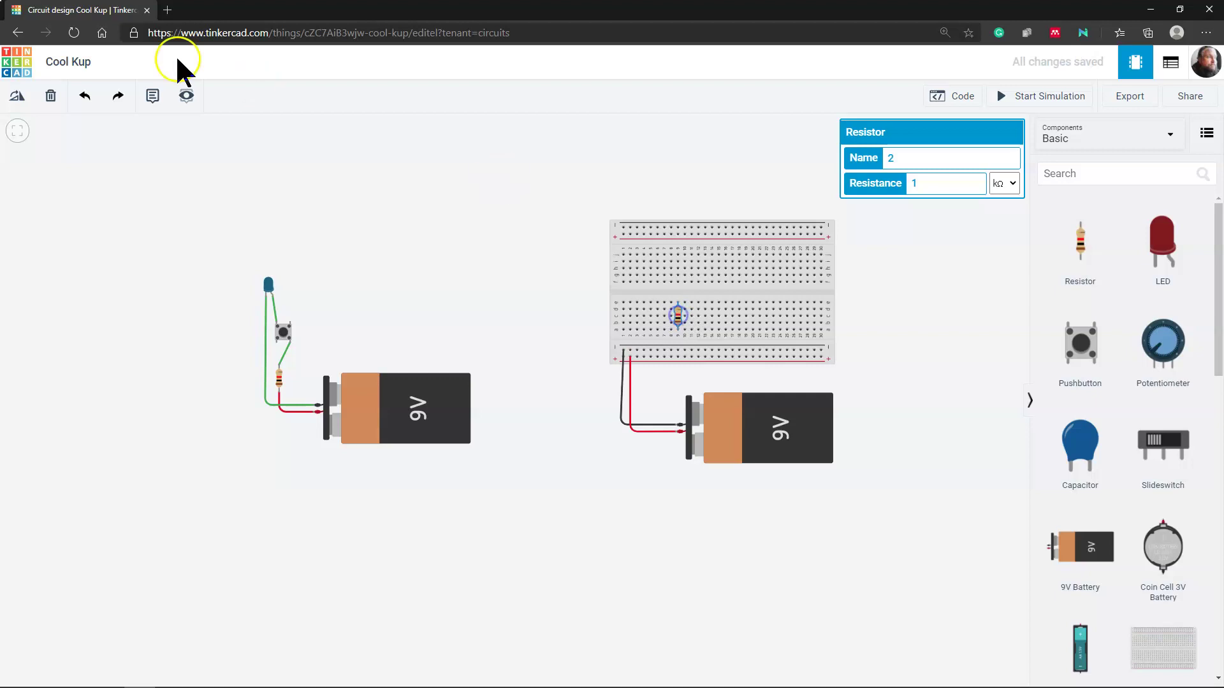
pyautogui.click(19, 99)
pyautogui.click(19, 98)
pyautogui.click(19, 98)
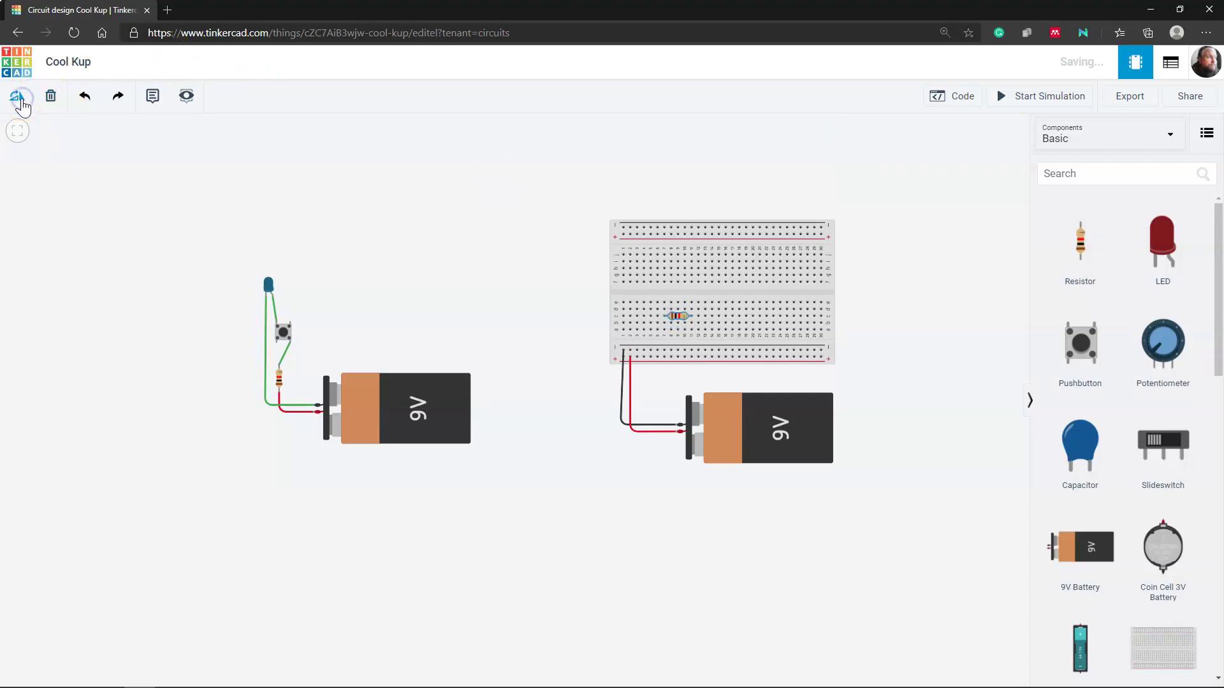
pyautogui.moveTo(678, 317); pyautogui.dragTo(699, 305)
pyautogui.click(709, 302)
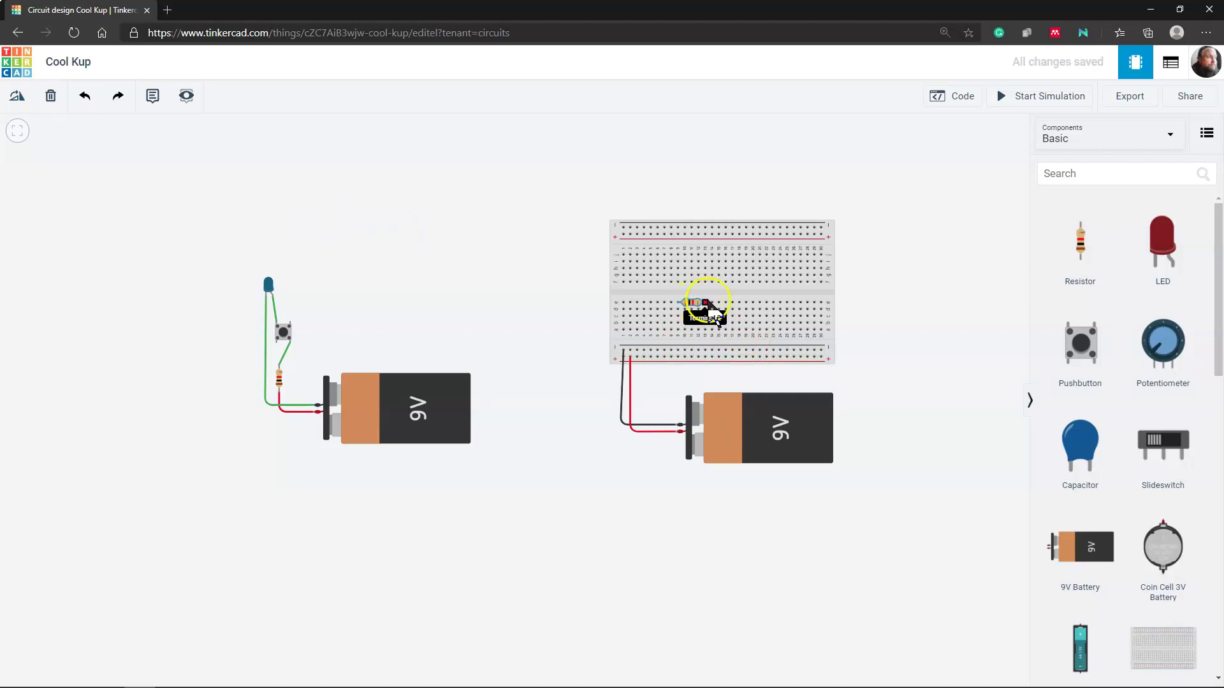
pyautogui.moveTo(709, 311); pyautogui.dragTo(682, 307)
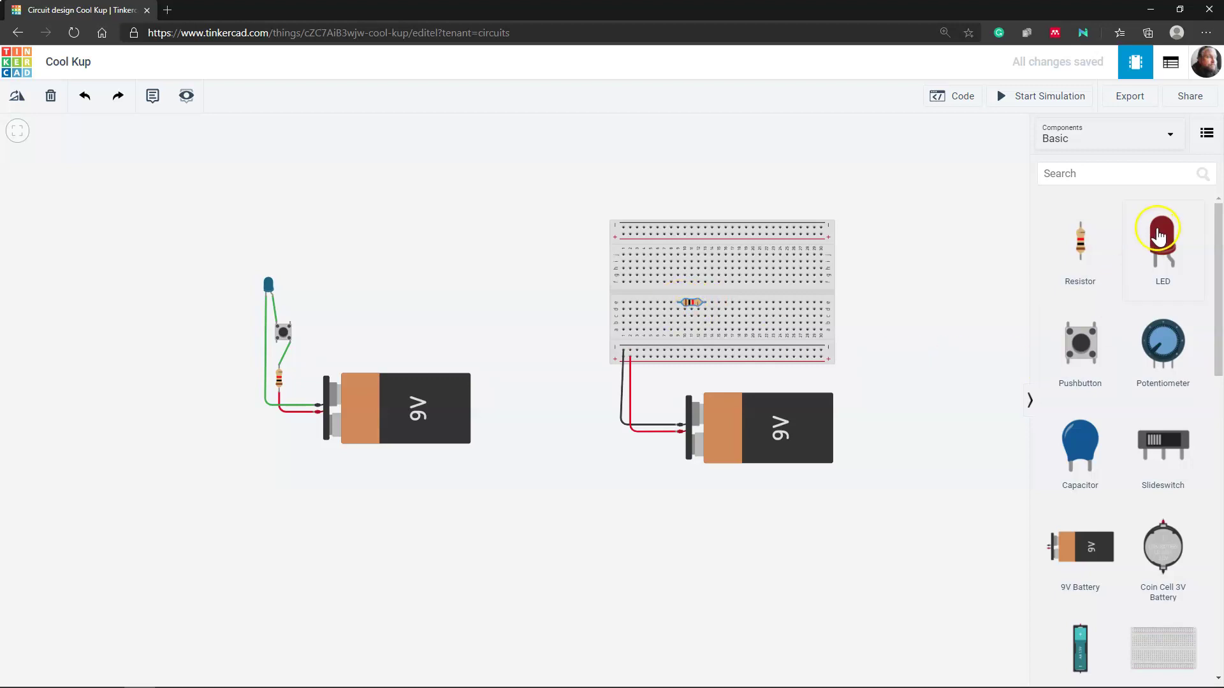
# Step: Add a red LED near the breadboard's left end, with its leads in adjacent columns of the lower half's top row
pyautogui.moveTo(1159, 237); pyautogui.dragTo(1123, 195)
pyautogui.moveTo(729, 275); pyautogui.dragTo(635, 309)
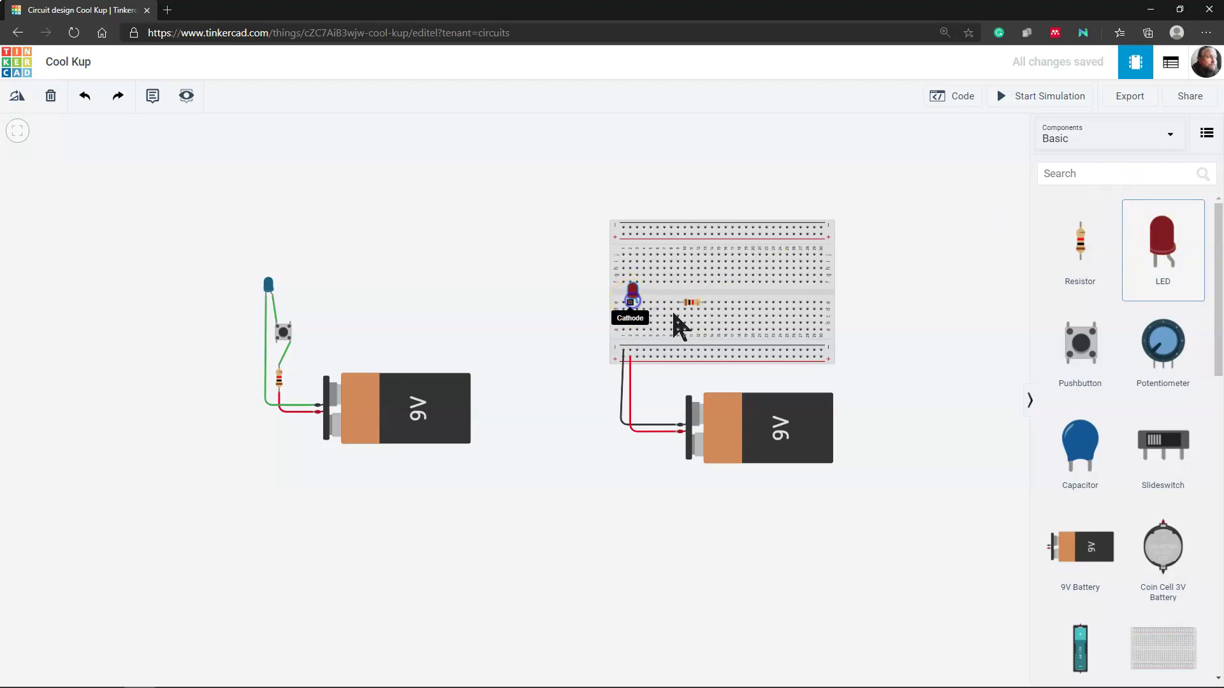
pyautogui.click(939, 284)
# Step: Rotate the breadboard resistor to vertical and place it with both leads in a single column of the lower half
pyautogui.click(693, 303)
pyautogui.click(19, 94)
pyautogui.click(19, 94)
pyautogui.click(19, 94)
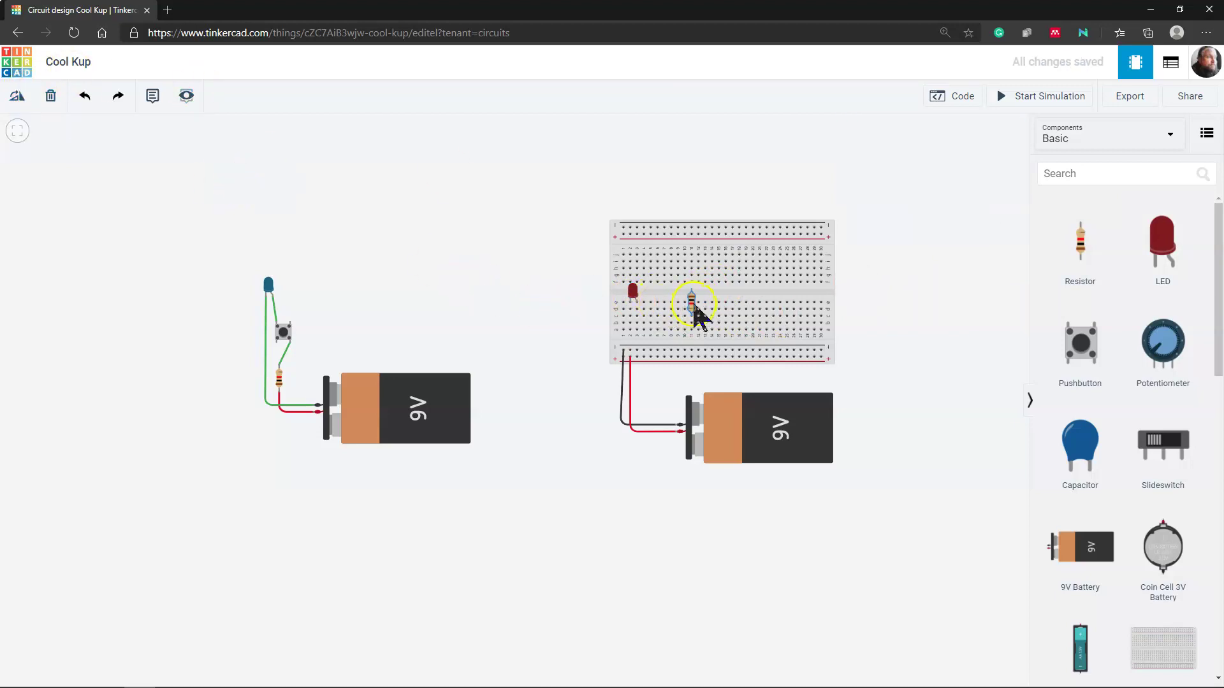
pyautogui.moveTo(695, 306); pyautogui.dragTo(687, 319)
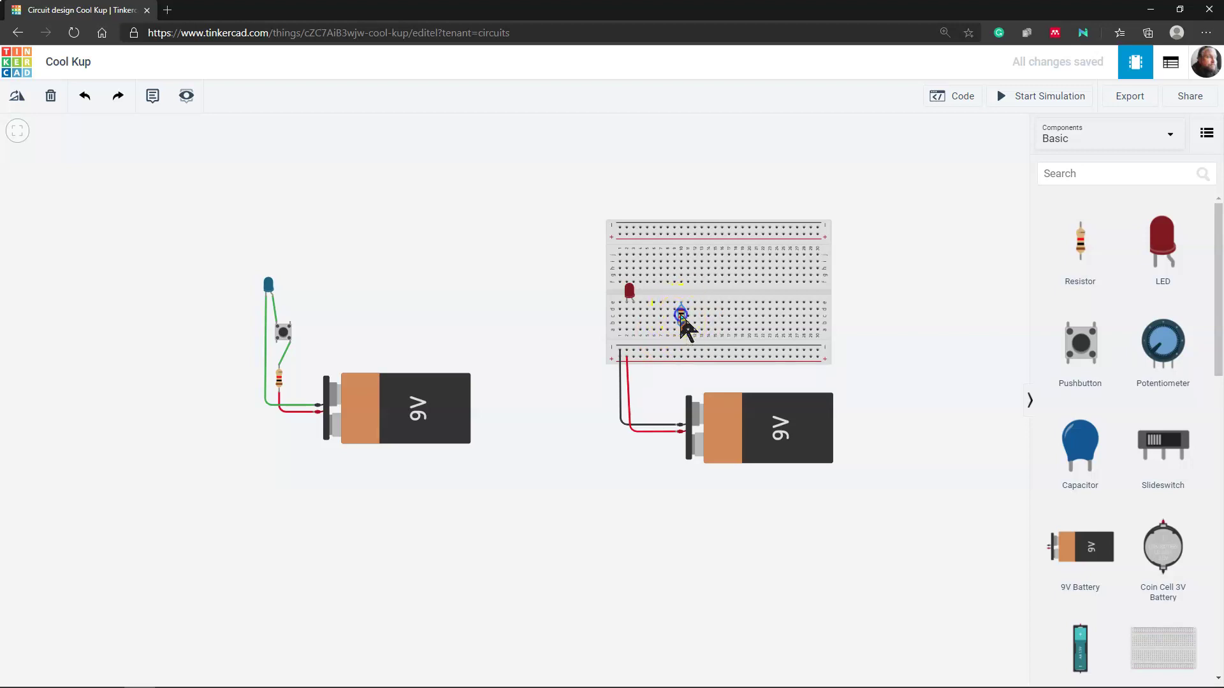
# Step: Rotate the resistor back to horizontal and return it to the top row of the breadboard's lower half
pyautogui.click(20, 97)
pyautogui.click(19, 97)
pyautogui.moveTo(686, 328); pyautogui.dragTo(693, 314)
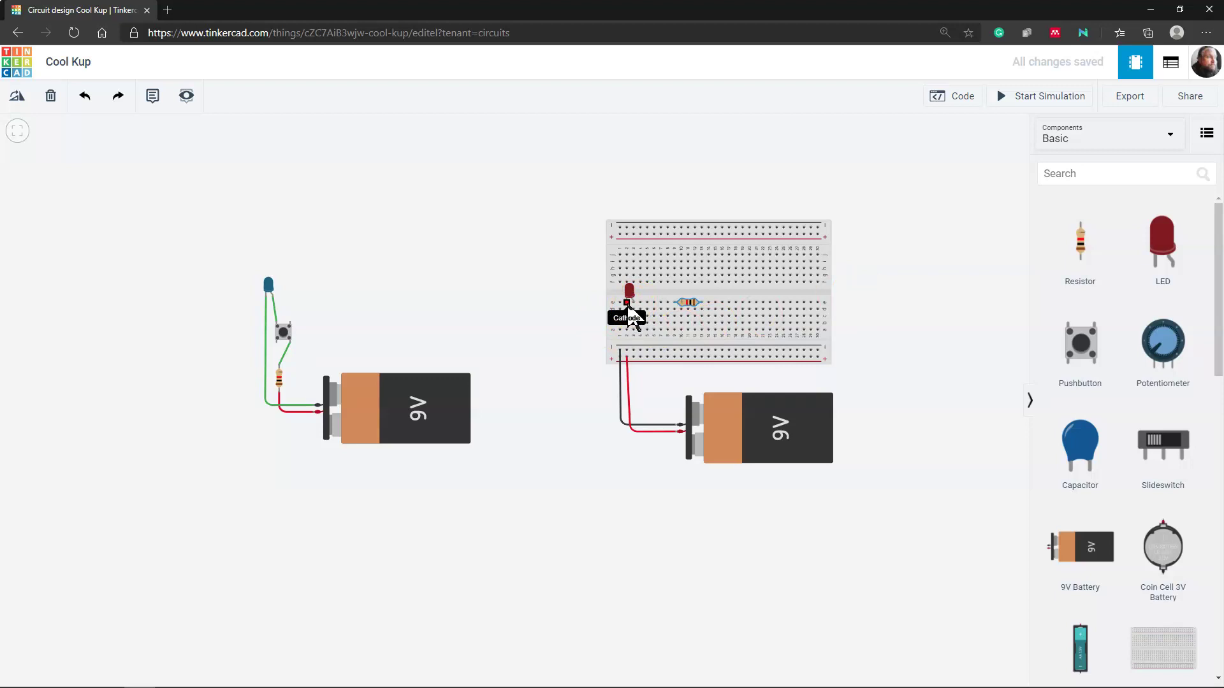
pyautogui.click(627, 352)
pyautogui.click(628, 304)
pyautogui.click(627, 302)
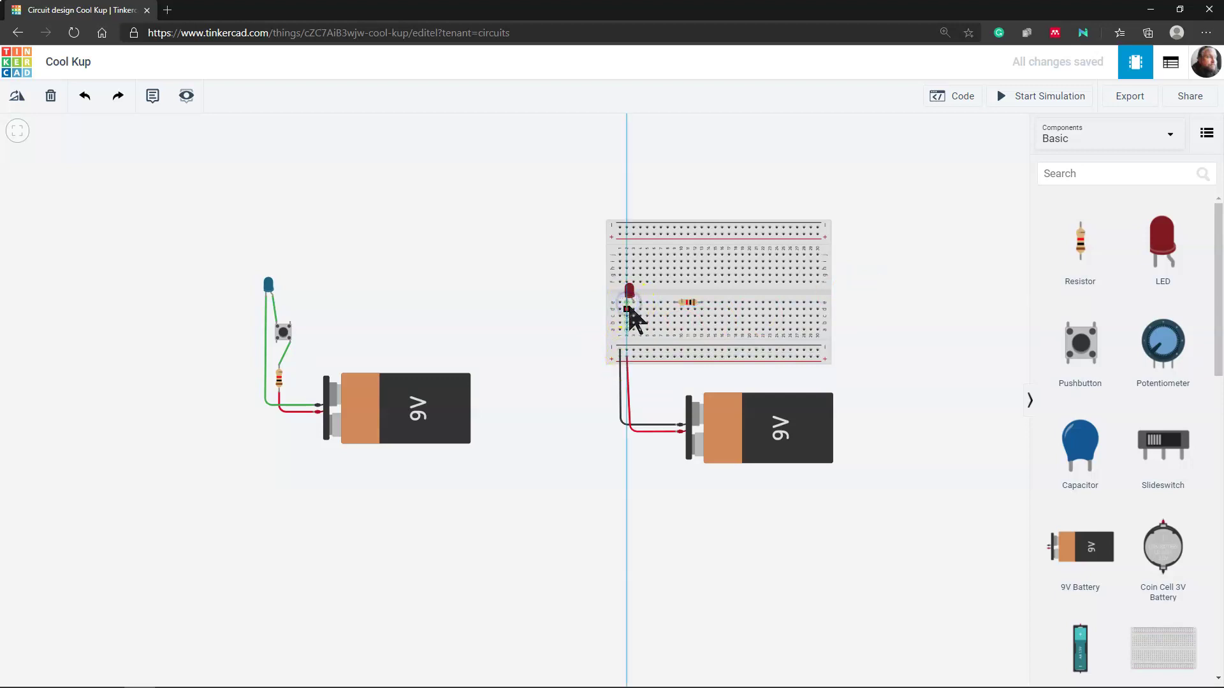
pyautogui.click(545, 292)
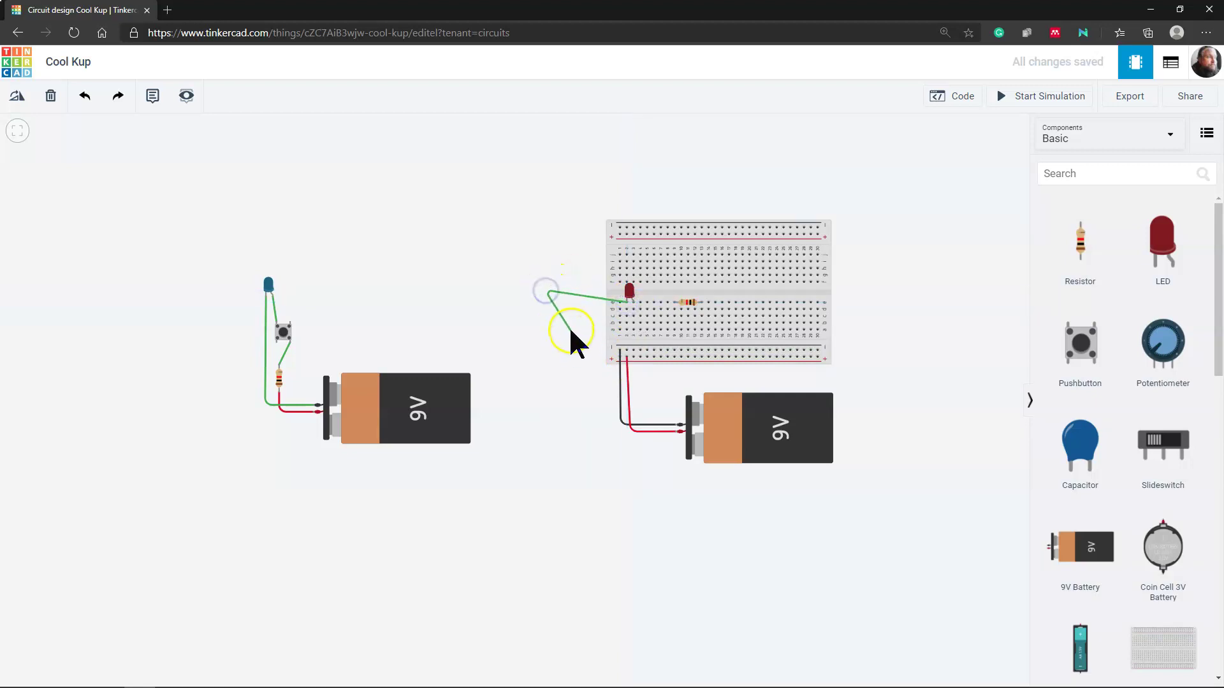
pyautogui.press('Escape')
pyautogui.click(623, 310)
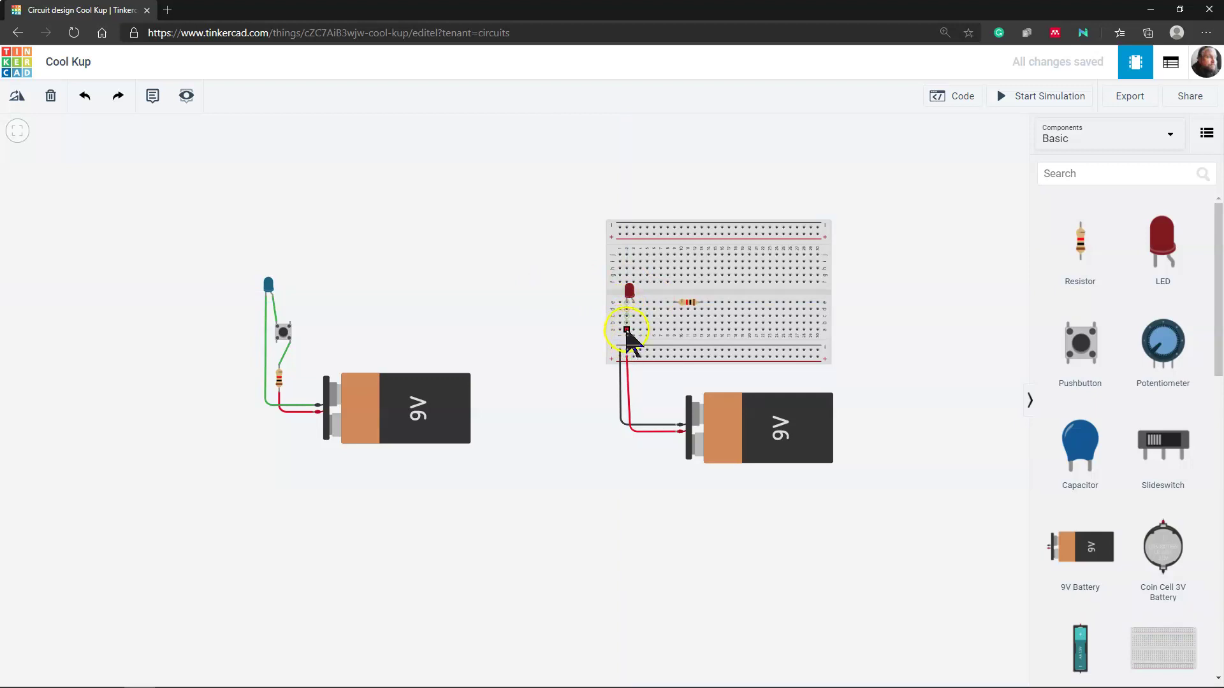
# Step: Connect the red LED's cathode column on the breadboard to the lower negative rail with a black wire
pyautogui.click(626, 330)
pyautogui.click(627, 350)
pyautogui.click(918, 157)
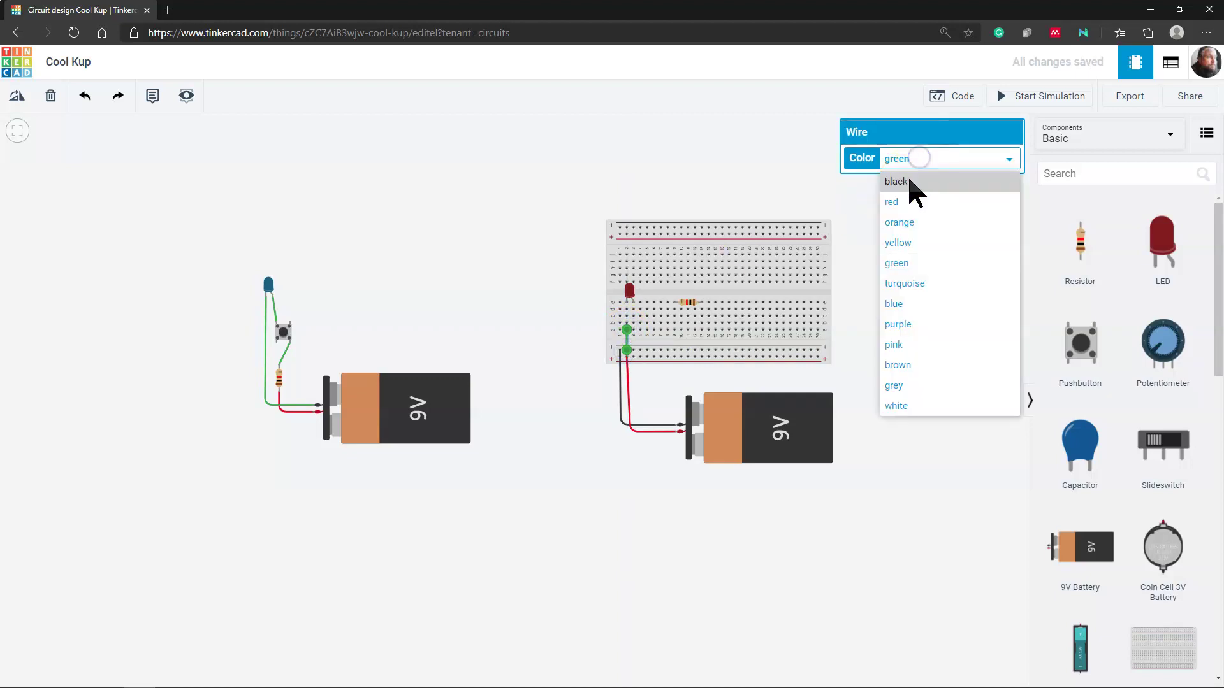
pyautogui.click(910, 181)
pyautogui.click(906, 312)
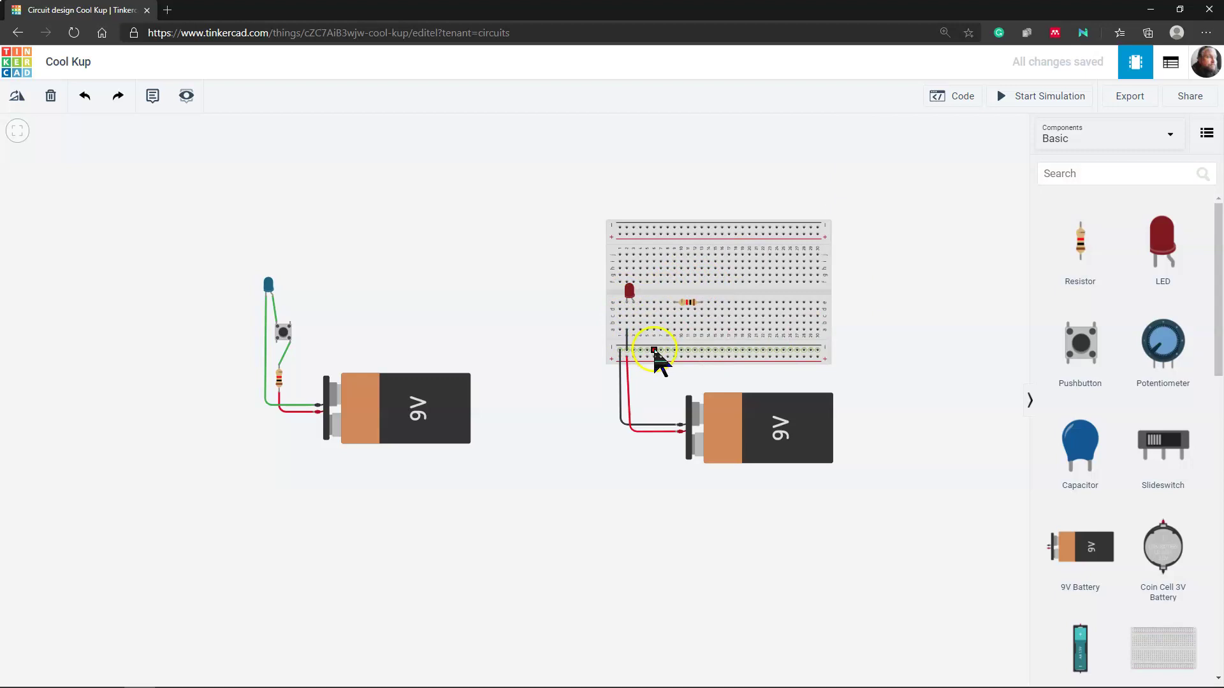
pyautogui.click(626, 330)
pyautogui.click(626, 350)
pyautogui.click(620, 350)
pyautogui.click(621, 427)
pyautogui.click(683, 438)
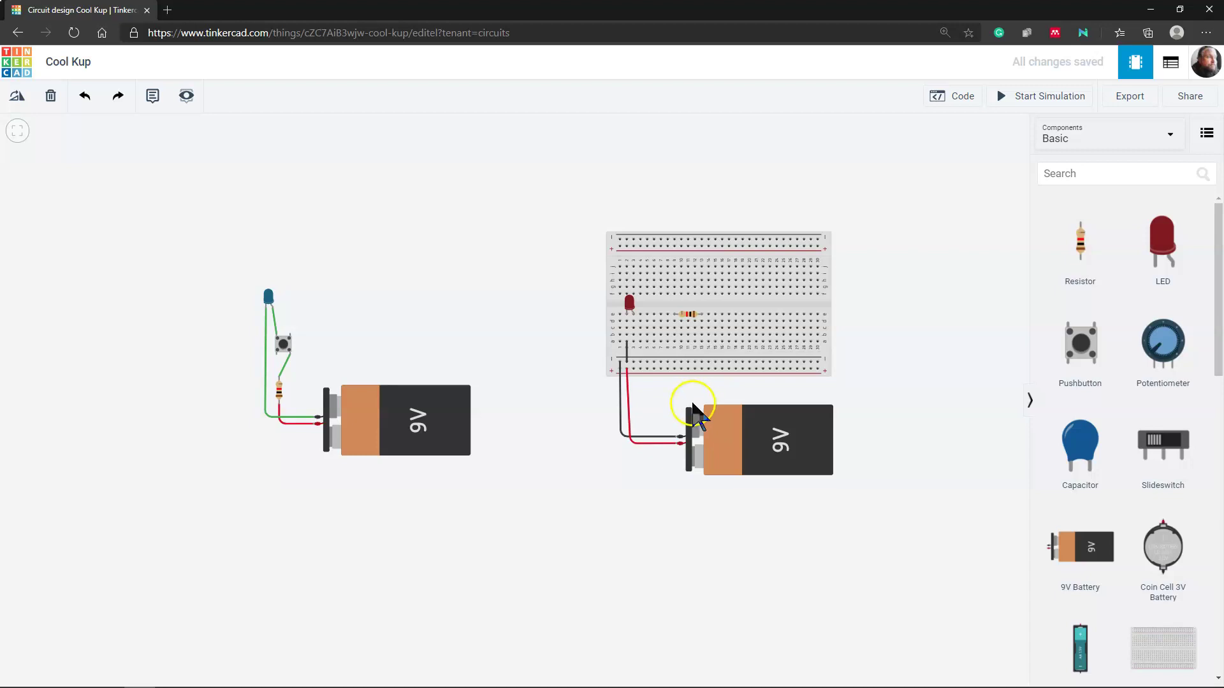
# Step: Connect the red LED's anode column to the column of the resistor's nearer lead on the breadboard with an orange wire
pyautogui.click(634, 322)
pyautogui.click(635, 315)
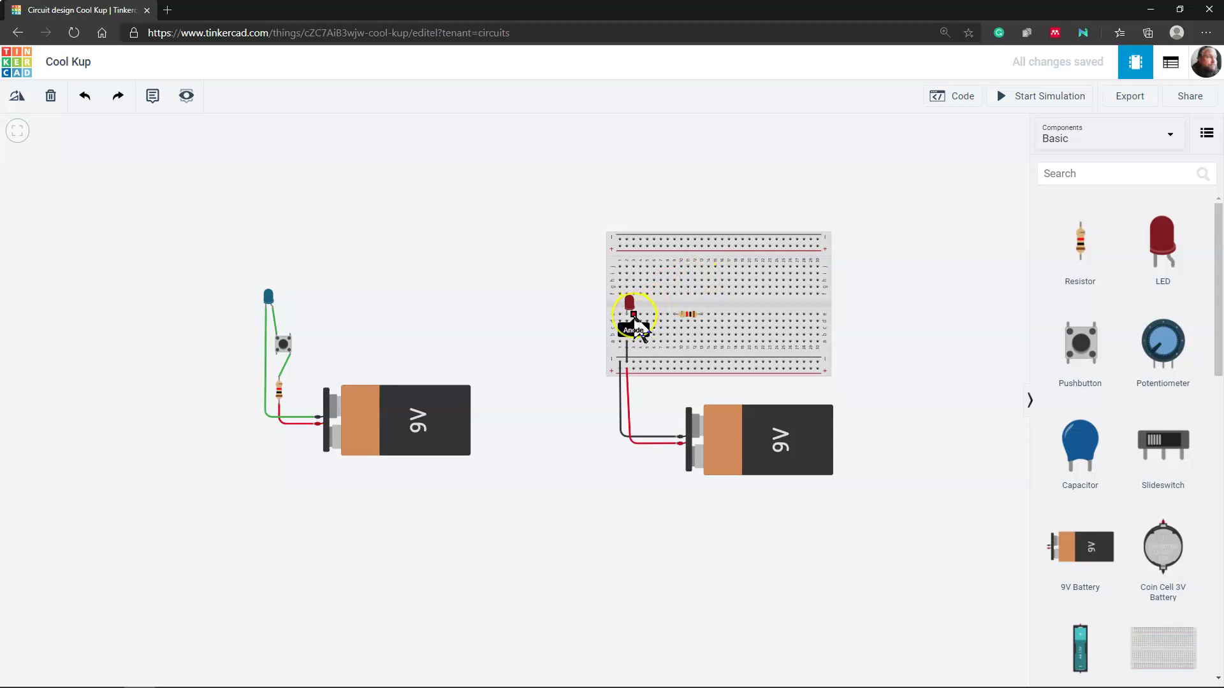
pyautogui.click(683, 315)
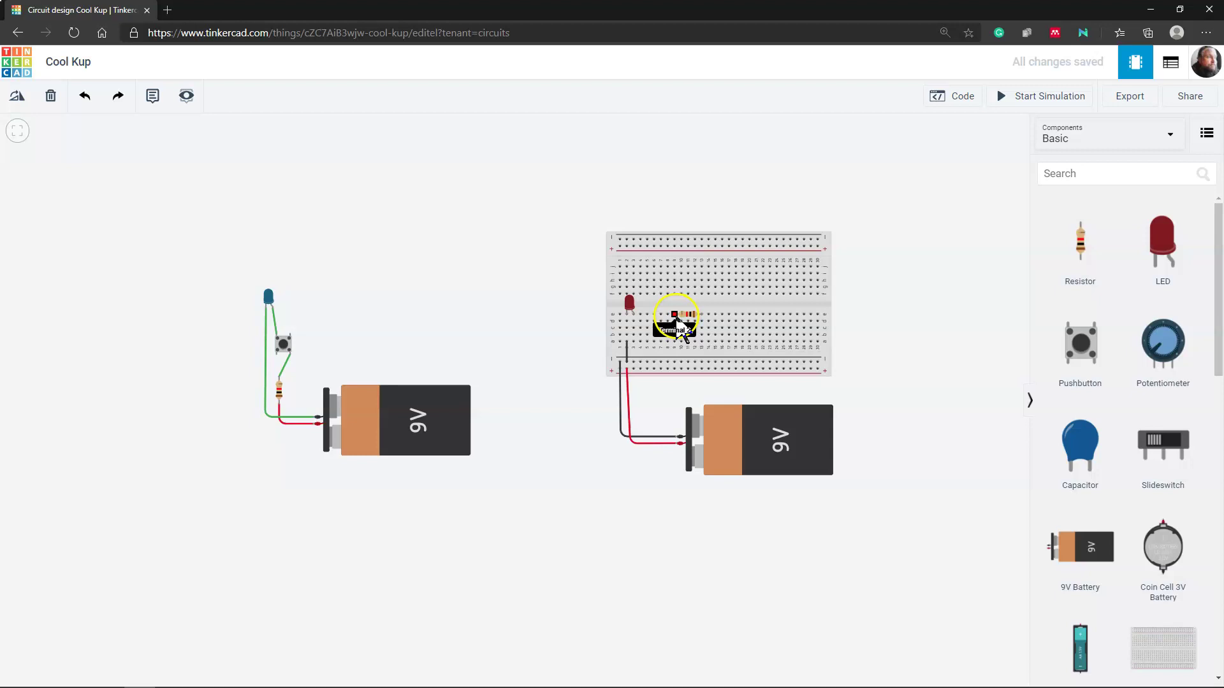
pyautogui.moveTo(677, 319)
pyautogui.mouseDown()
pyautogui.moveTo(625, 324)
pyautogui.moveTo(636, 323)
pyautogui.mouseUp()
pyautogui.click(634, 322)
pyautogui.moveTo(672, 321); pyautogui.dragTo(674, 321)
pyautogui.click(935, 158)
pyautogui.click(917, 221)
pyautogui.click(892, 322)
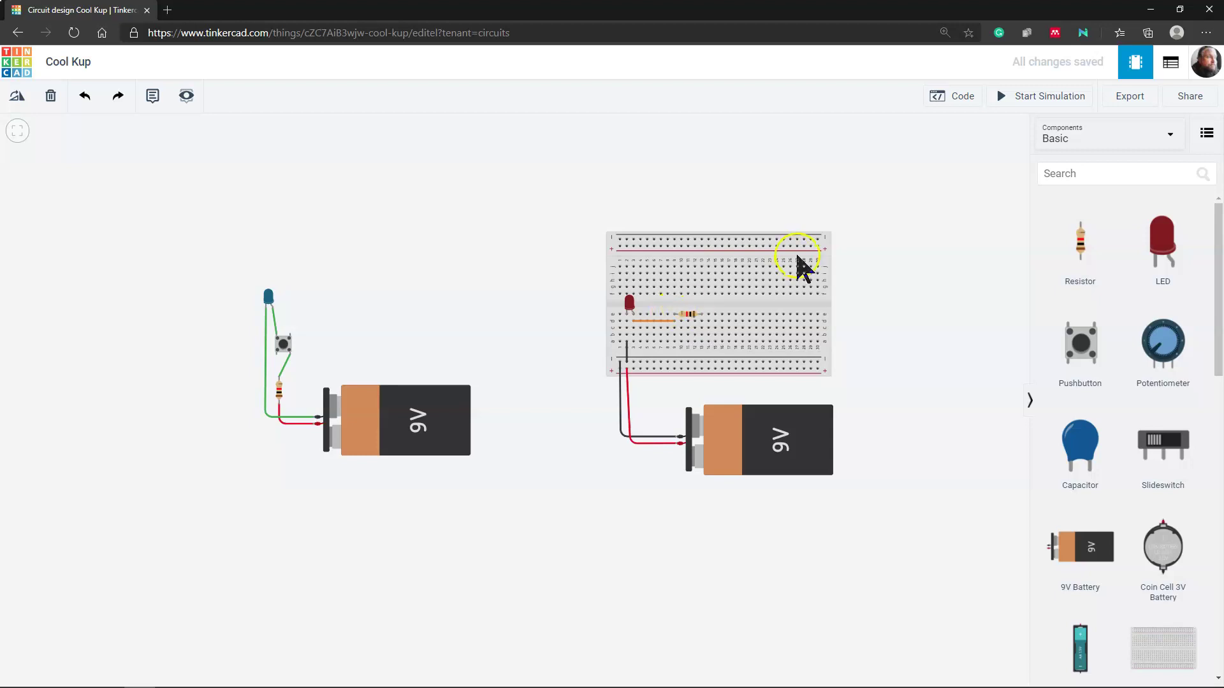
# Step: Connect the column of the breadboard resistor's free lead to the lower positive rail with a red wire
pyautogui.click(703, 318)
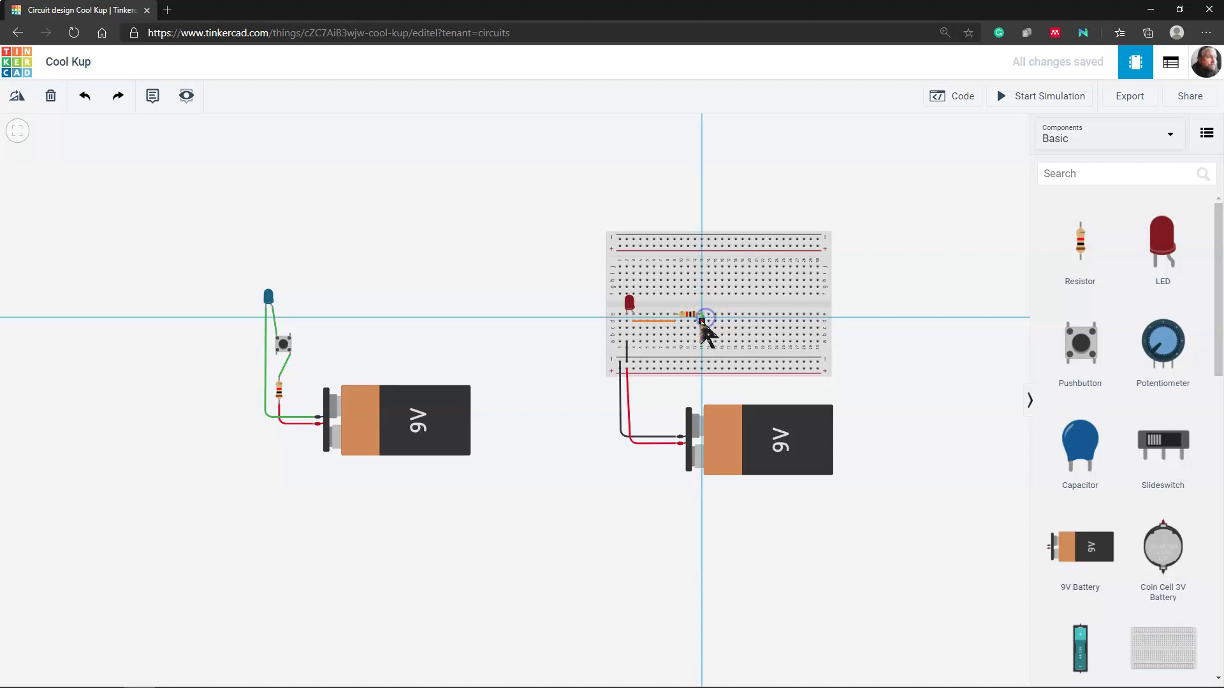
pyautogui.click(702, 335)
pyautogui.click(702, 343)
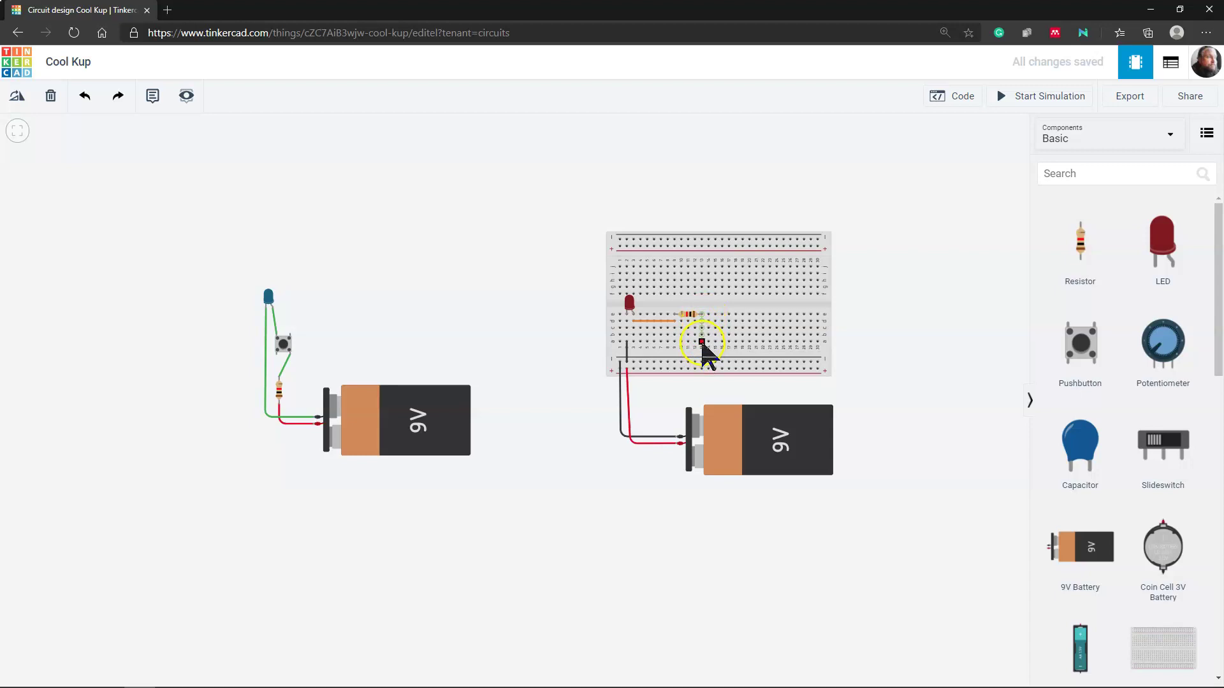
pyautogui.click(701, 343)
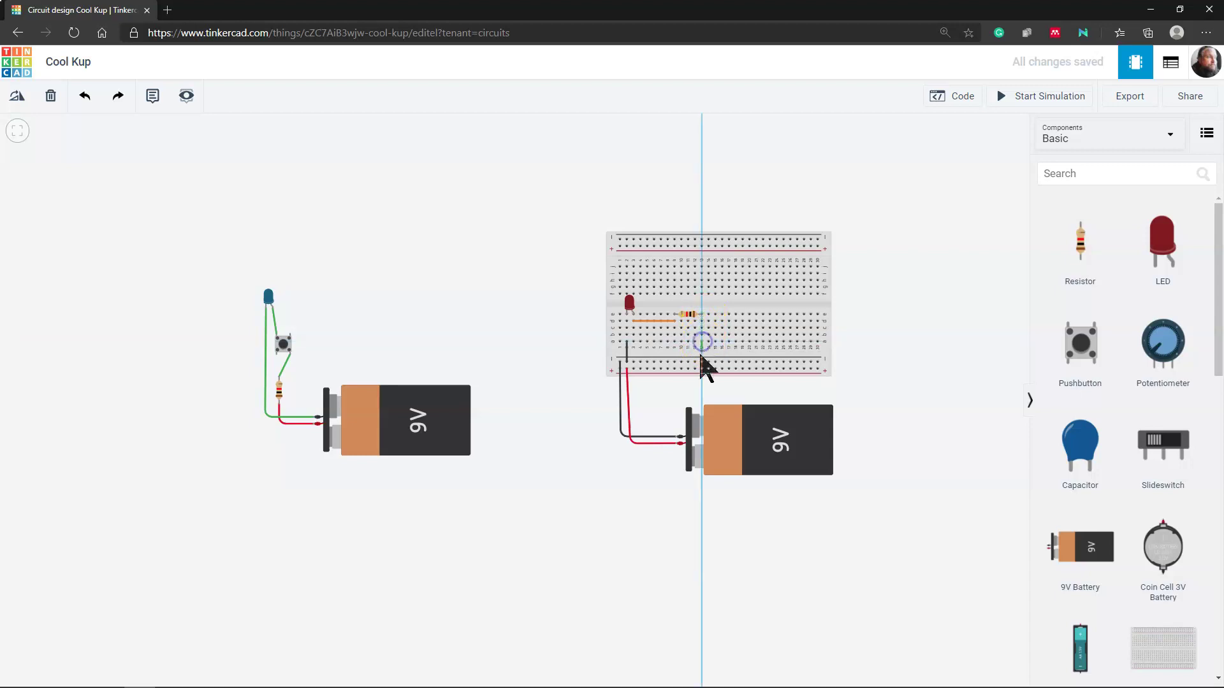
pyautogui.click(701, 369)
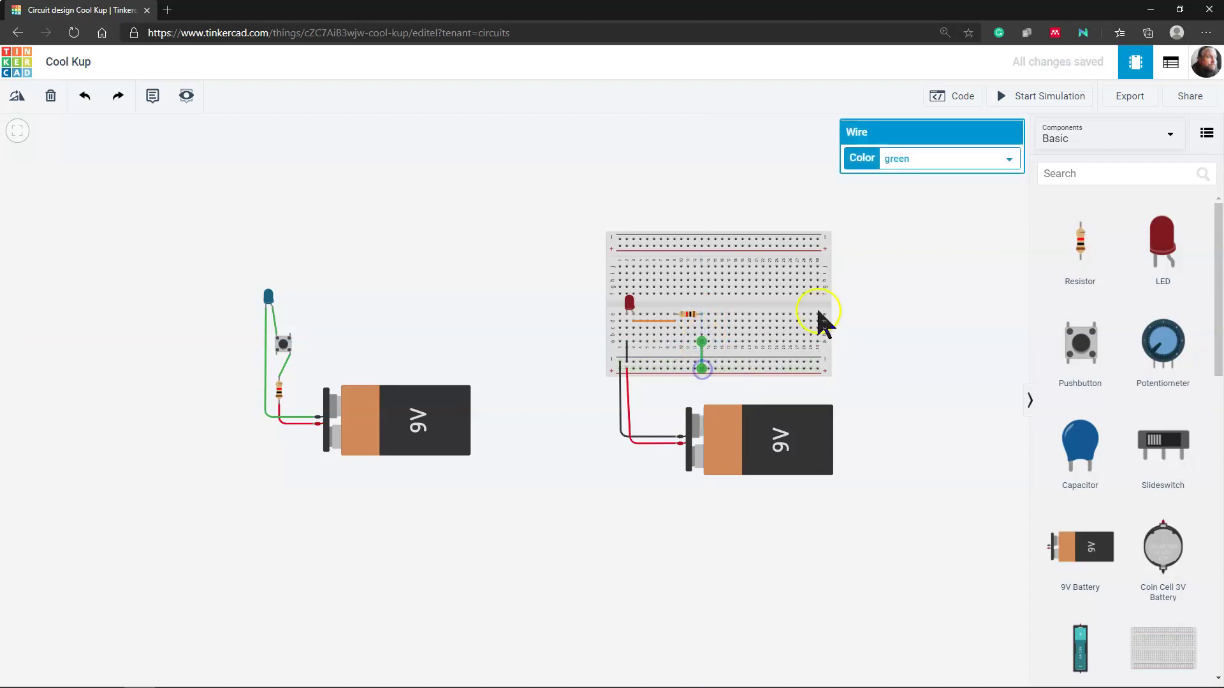
pyautogui.click(1009, 159)
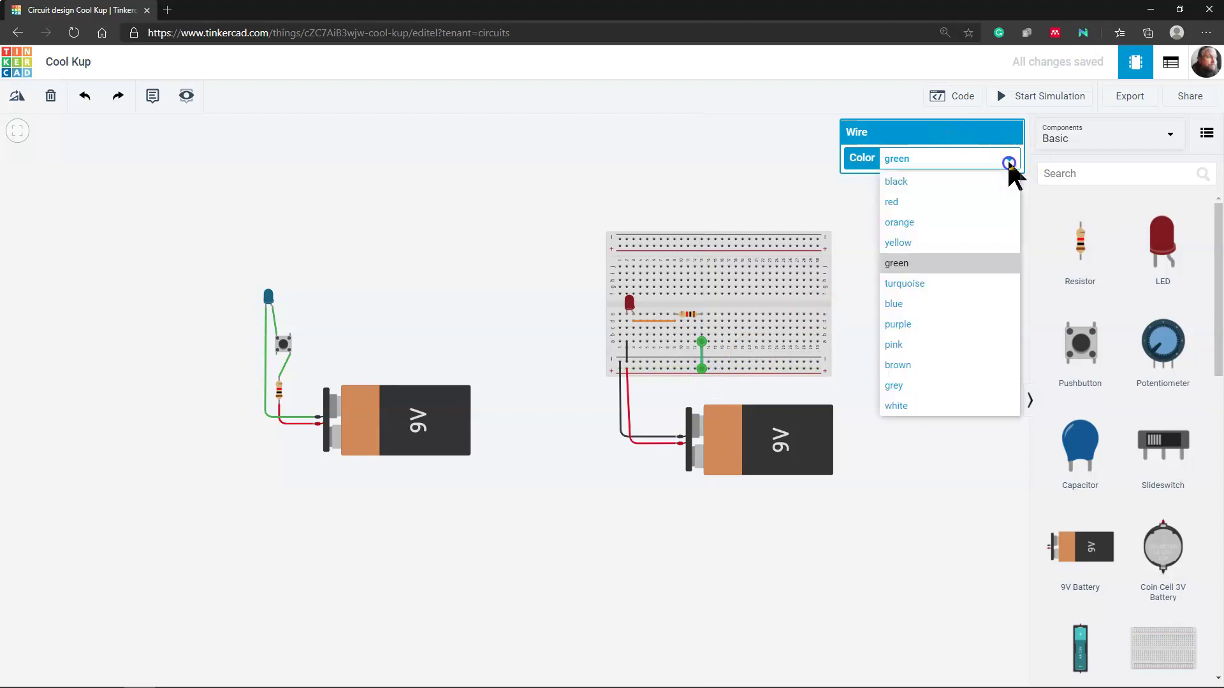
pyautogui.click(953, 199)
pyautogui.click(916, 344)
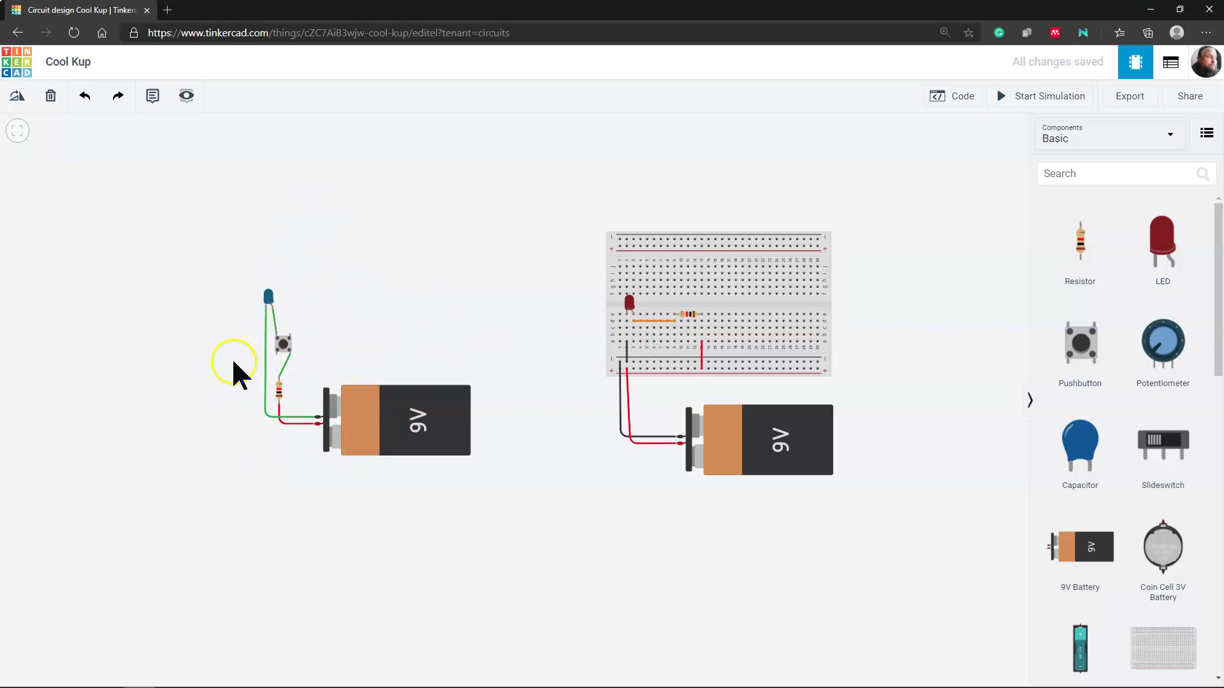
# Step: Replace the pushbutton in the blue LED circuit with an orange wire from the LED's anode to the resistor's upper lead
pyautogui.click(284, 344)
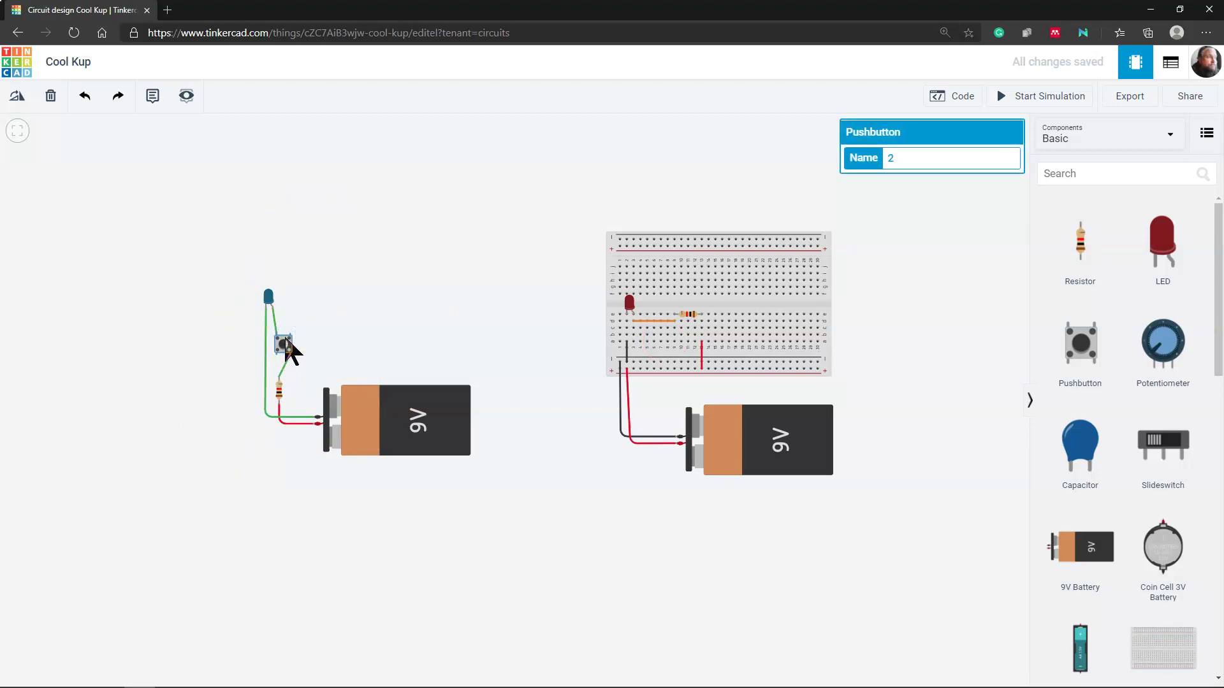
pyautogui.press('Delete')
pyautogui.click(272, 307)
pyautogui.click(278, 381)
pyautogui.click(334, 332)
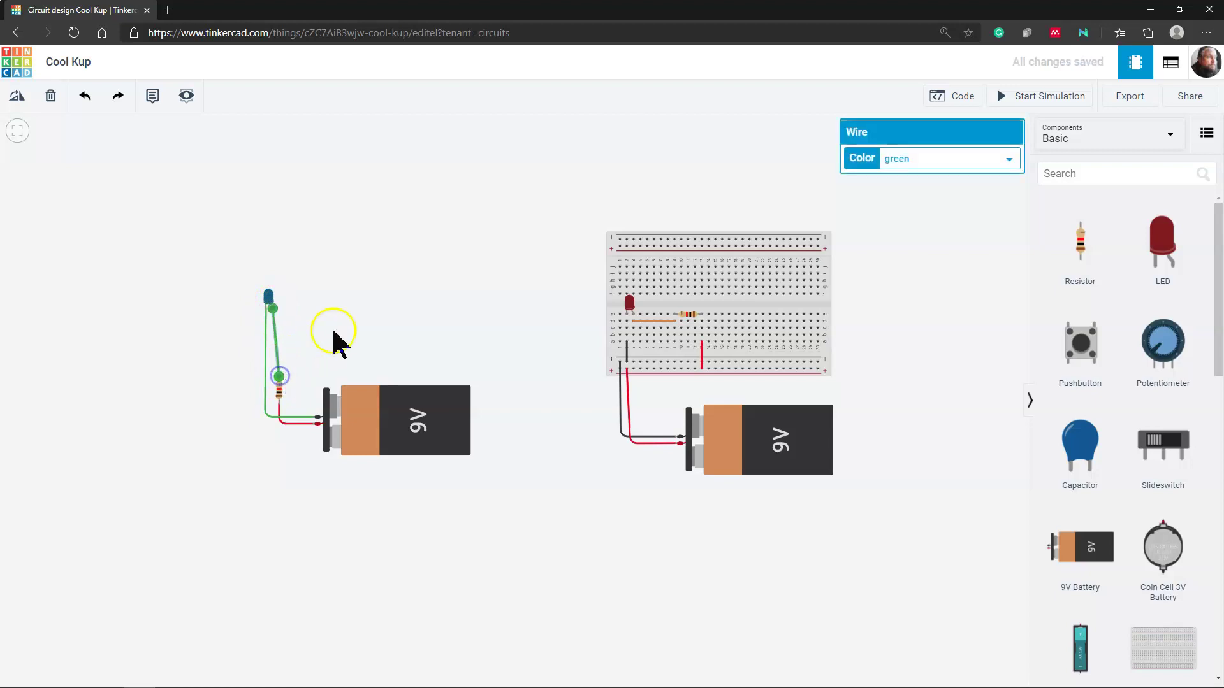
pyautogui.click(278, 344)
pyautogui.click(928, 161)
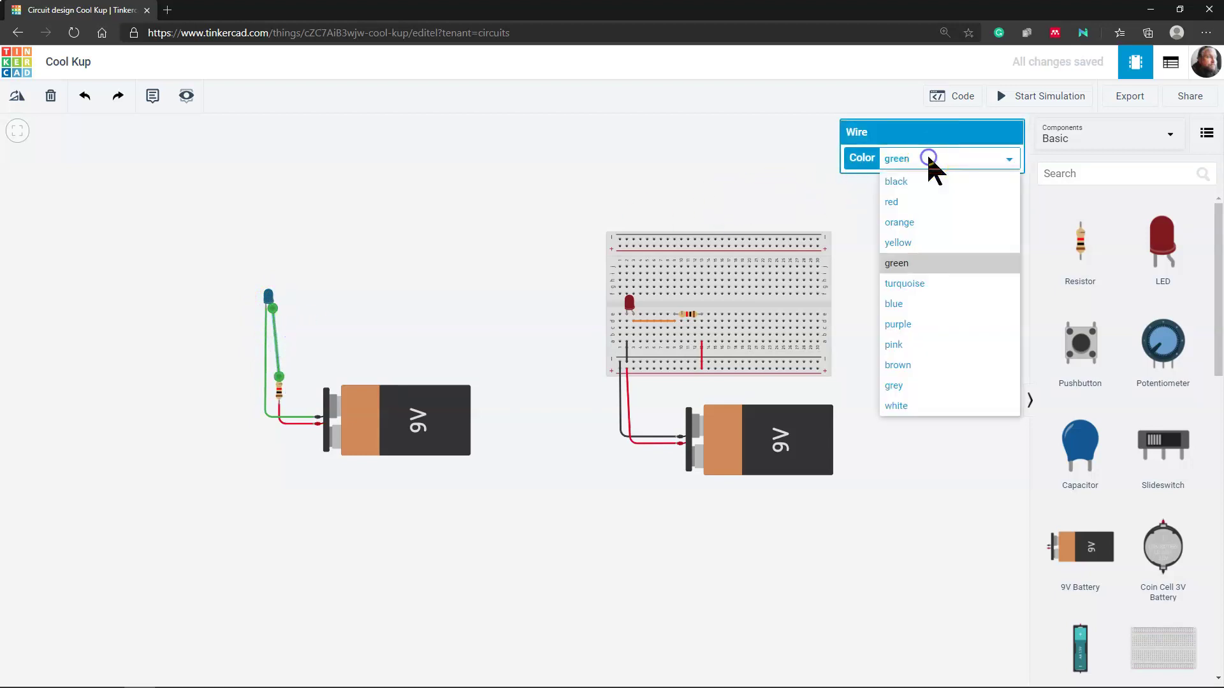
pyautogui.click(916, 223)
pyautogui.click(577, 492)
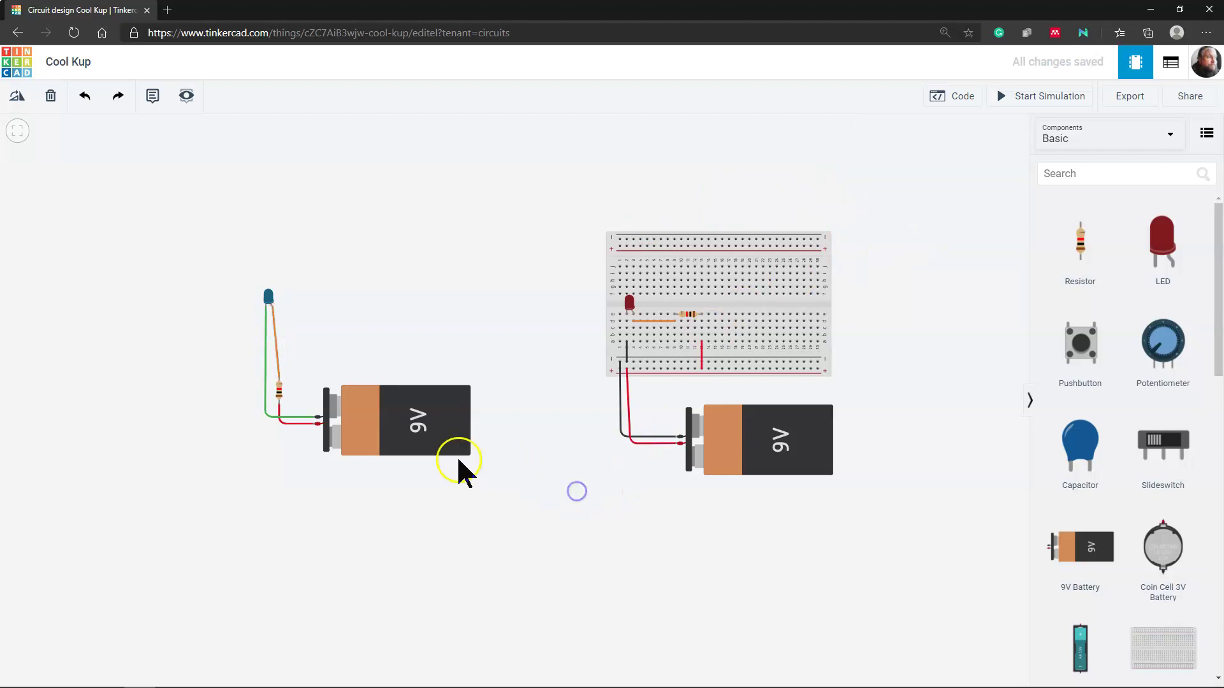
# Step: Change the wire between the blue LED's cathode and the battery's negative terminal to black
pyautogui.click(266, 407)
pyautogui.click(930, 159)
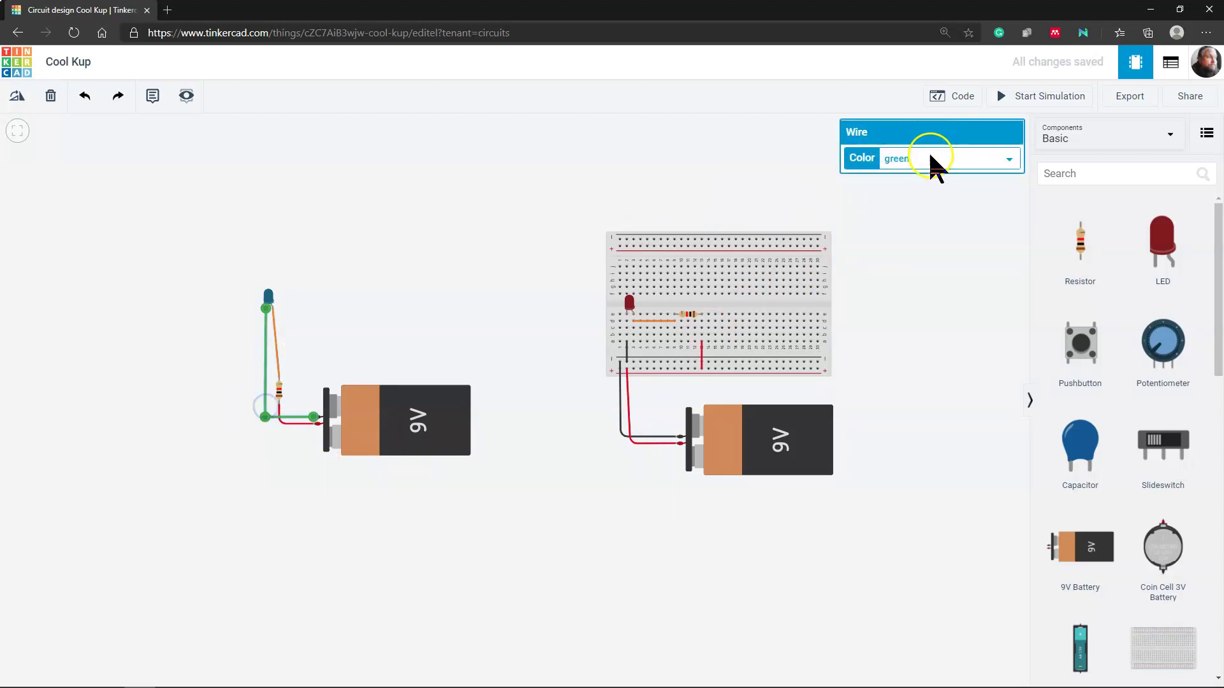
pyautogui.click(920, 186)
pyautogui.click(301, 505)
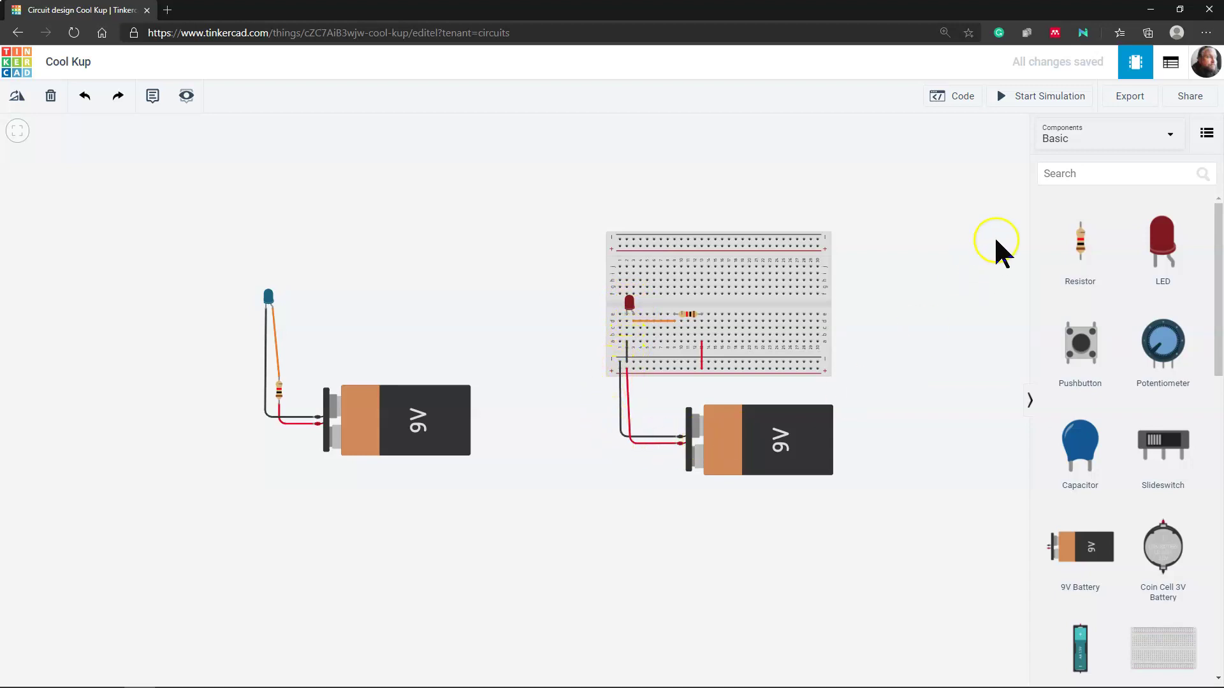
# Step: Simulate both circuits to compare their LEDs, restart the simulation once, and stop it
pyautogui.click(1019, 102)
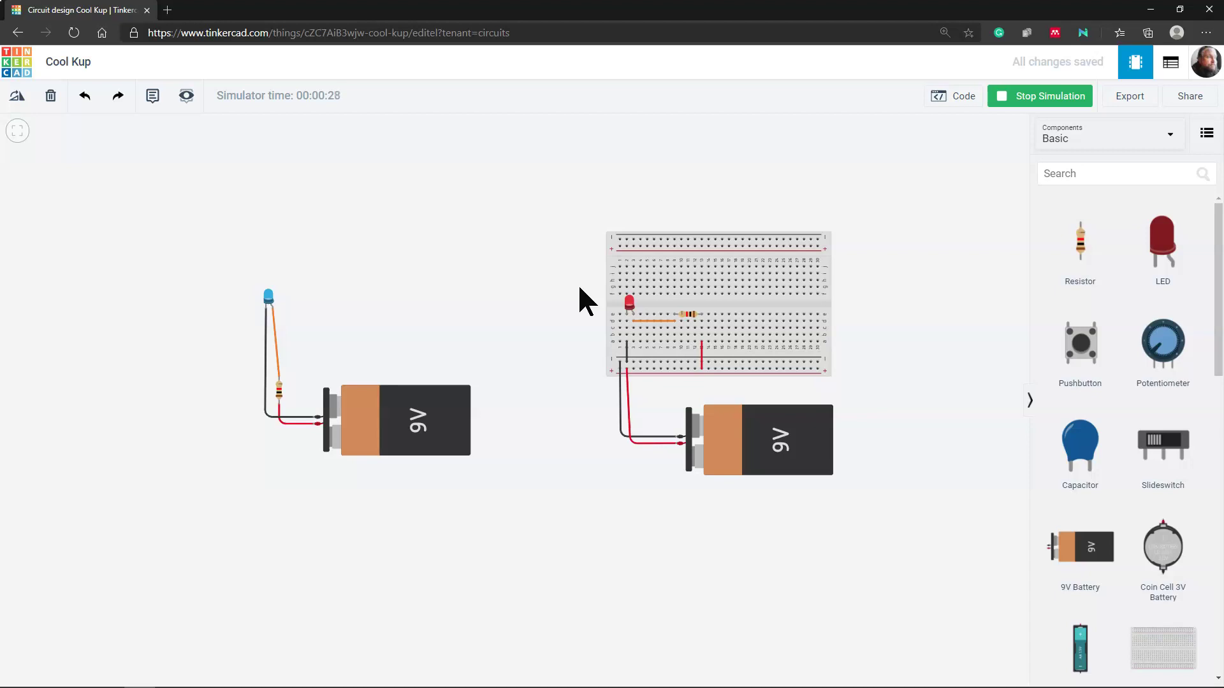
pyautogui.rightClick(1078, 103)
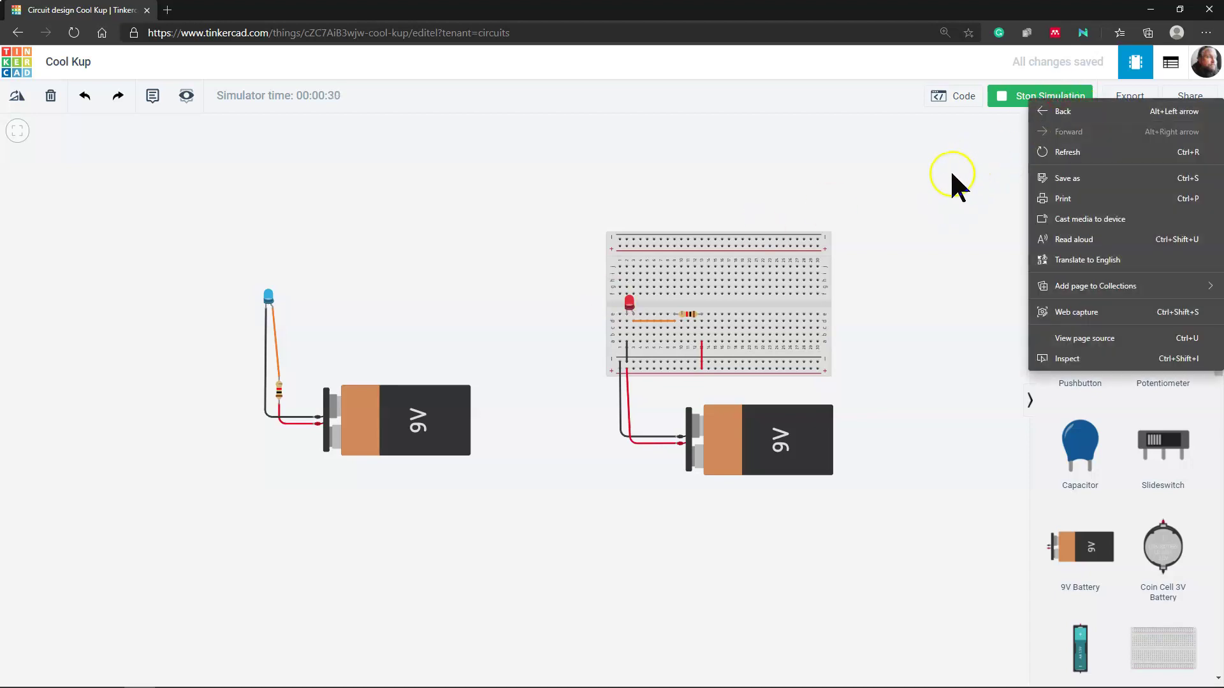
pyautogui.click(952, 175)
pyautogui.rightClick(998, 94)
pyautogui.click(925, 198)
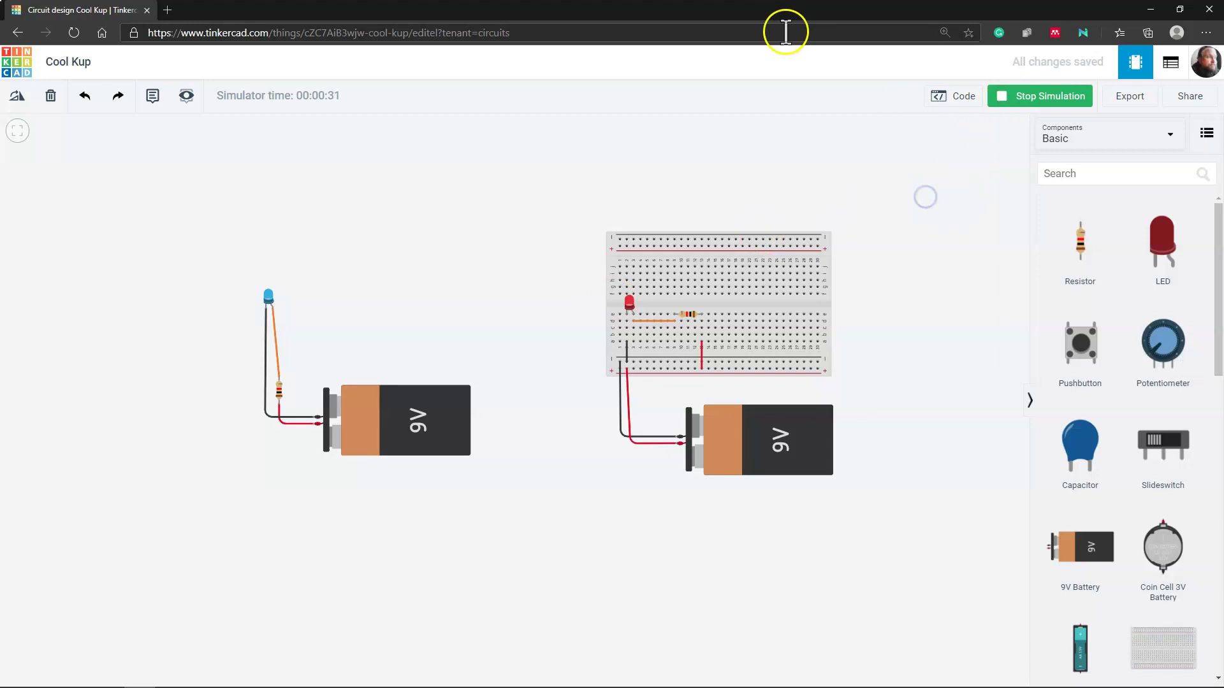
pyautogui.click(1007, 105)
pyautogui.click(1008, 107)
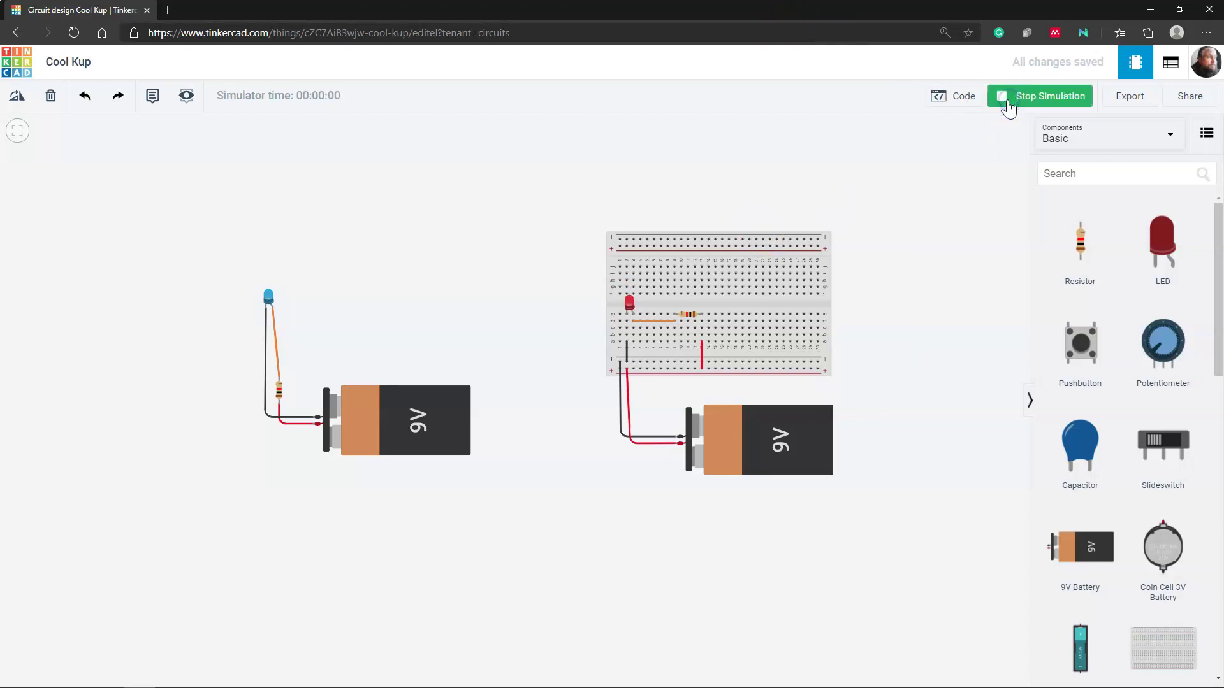
pyautogui.click(1007, 105)
# Step: Rename the circuit design as Example 1 and return to the Tinkercad dashboard
pyautogui.click(69, 71)
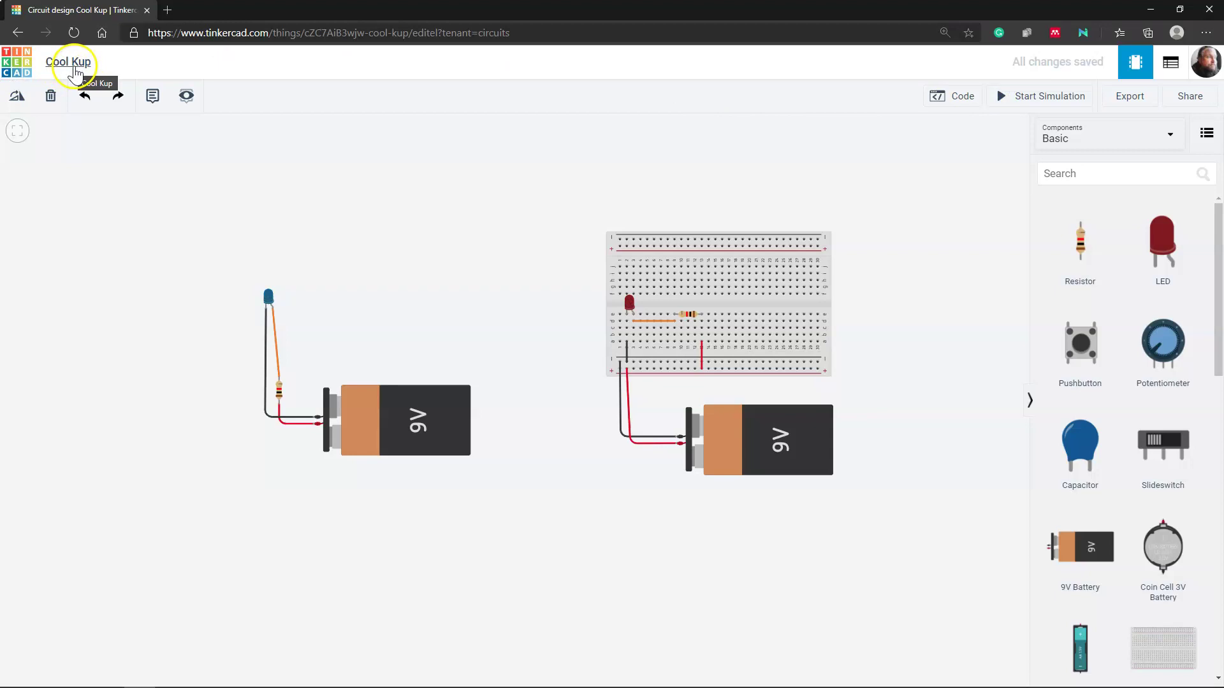
pyautogui.click(76, 66)
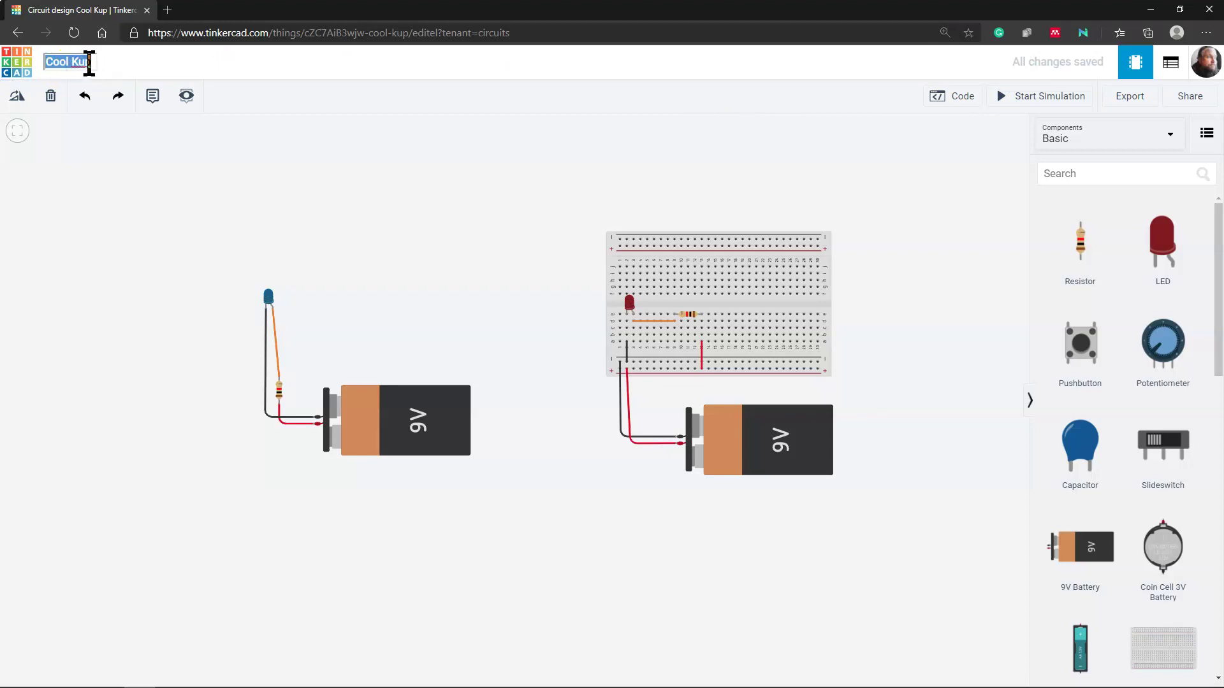
pyautogui.write('Example 1')
pyautogui.click(309, 219)
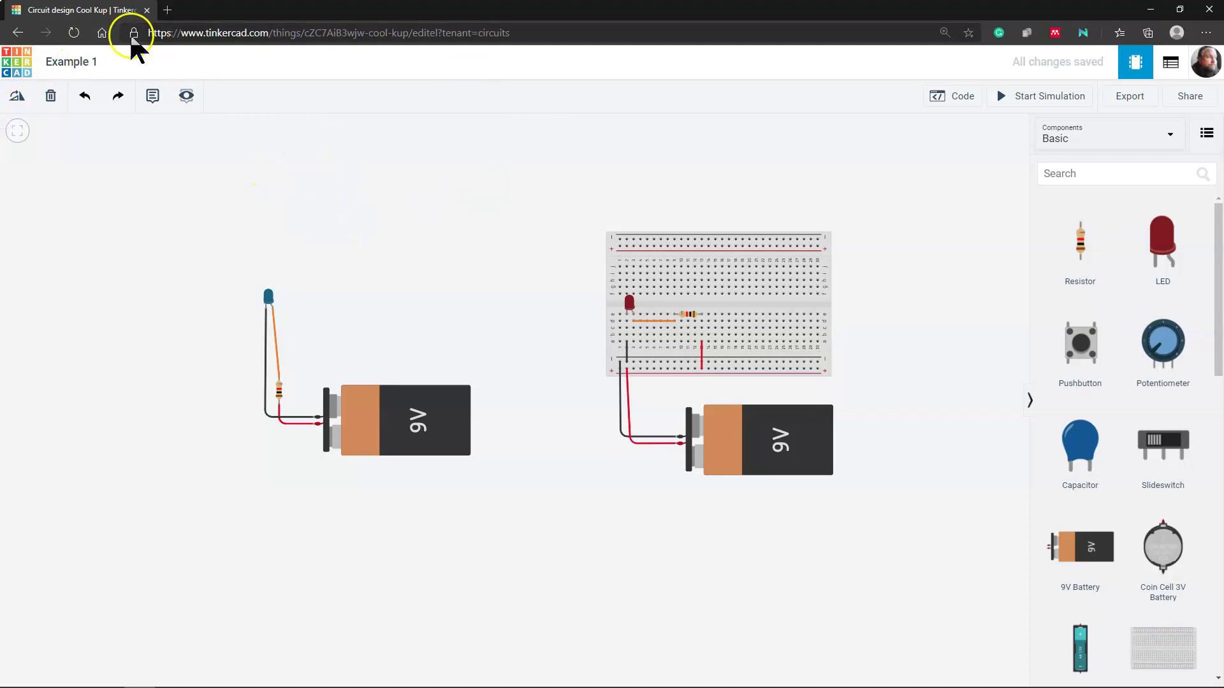
pyautogui.click(17, 62)
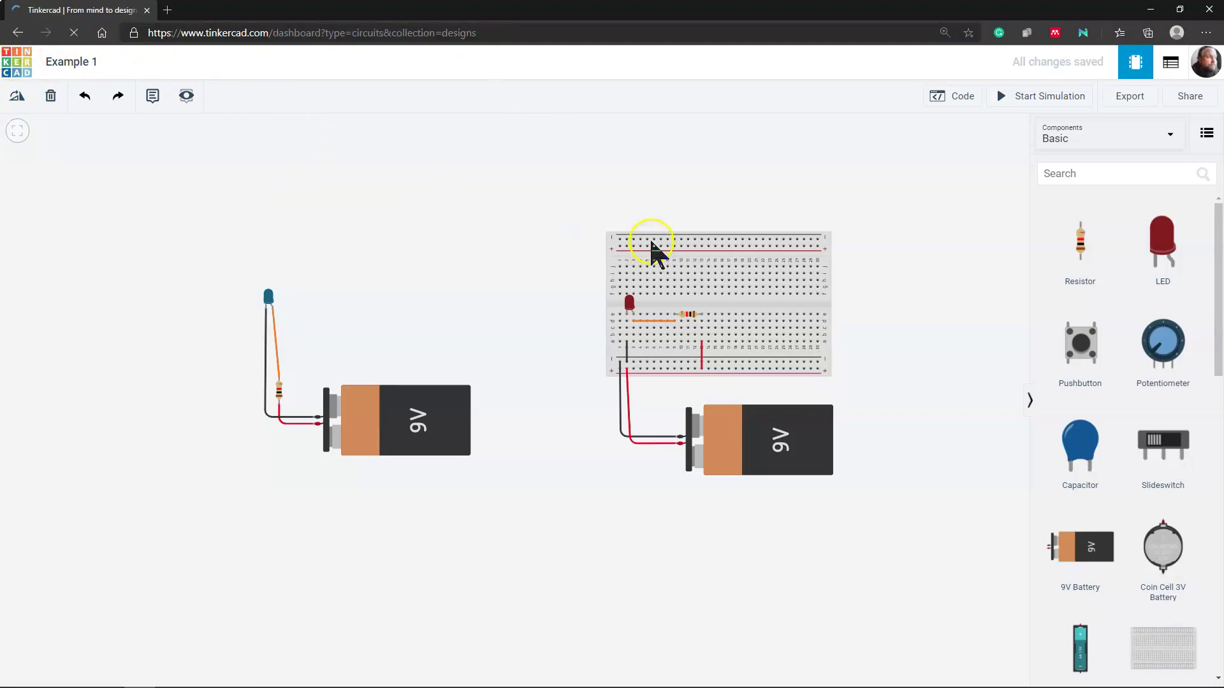